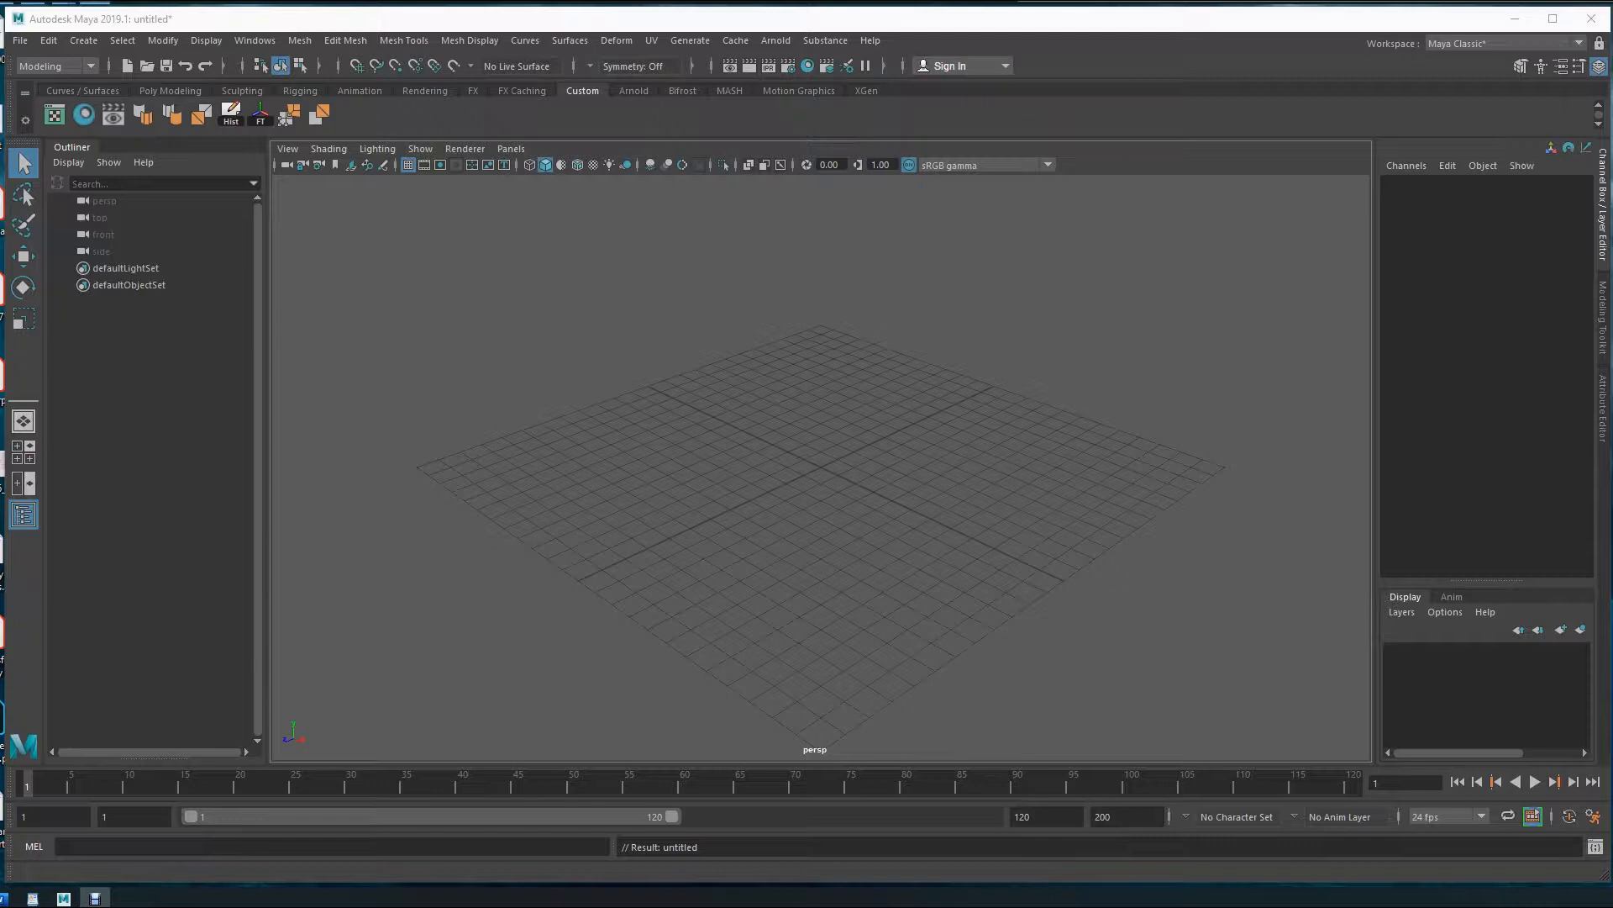
# - Open the recent scene file weirdo_shape4.ma without saving the current untitled scene
pyautogui.click(366, 15)
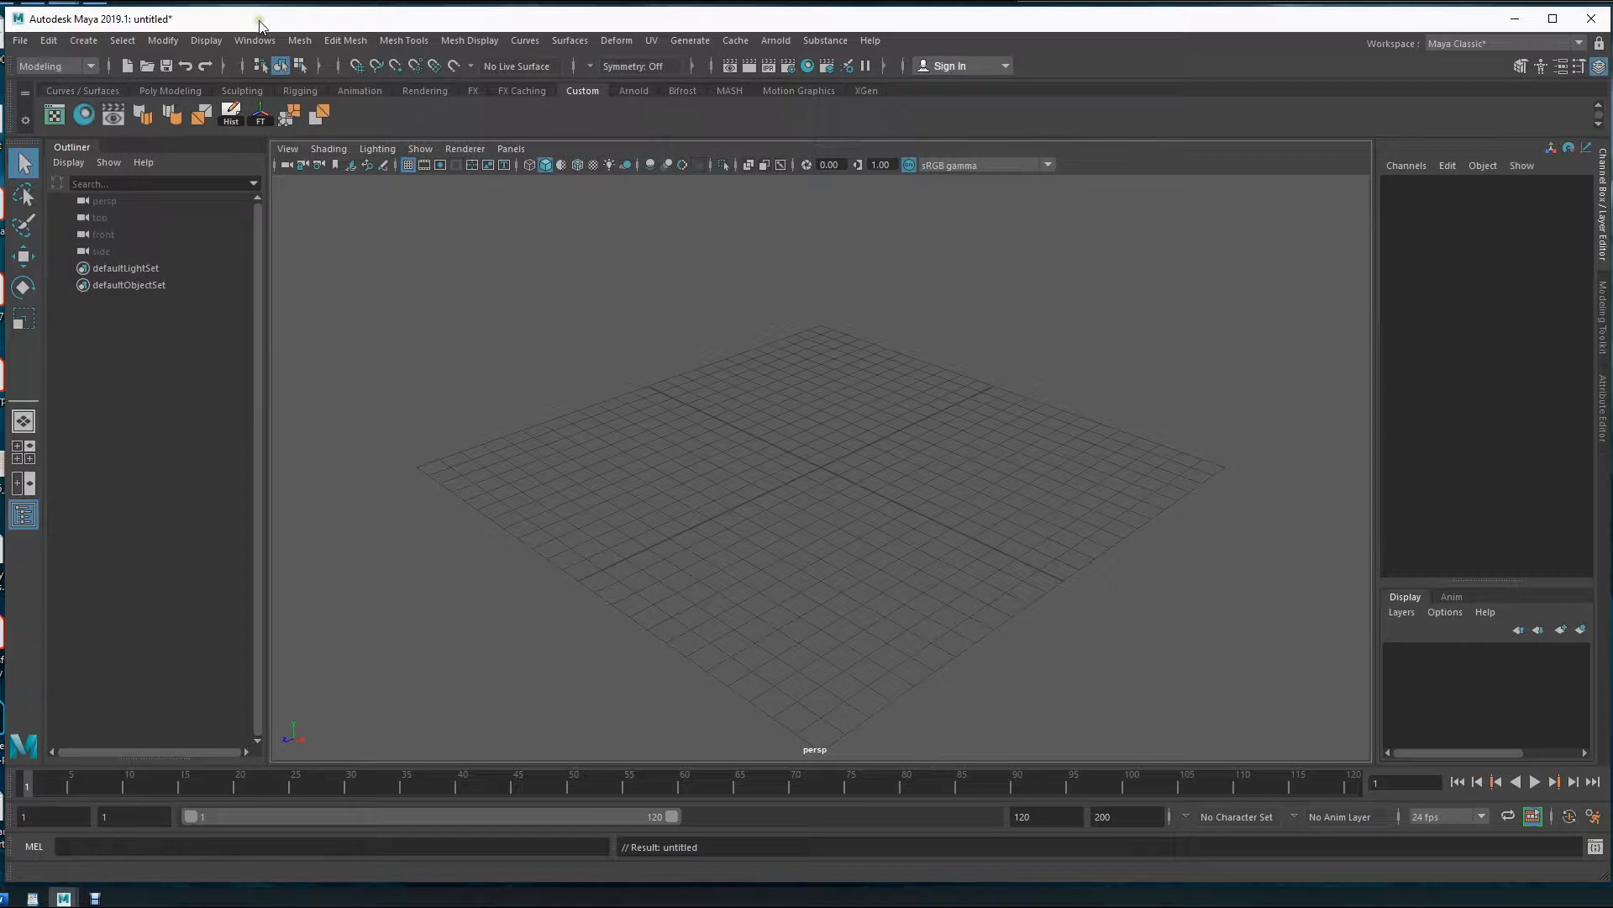
pyautogui.click(20, 41)
pyautogui.moveTo(77, 564)
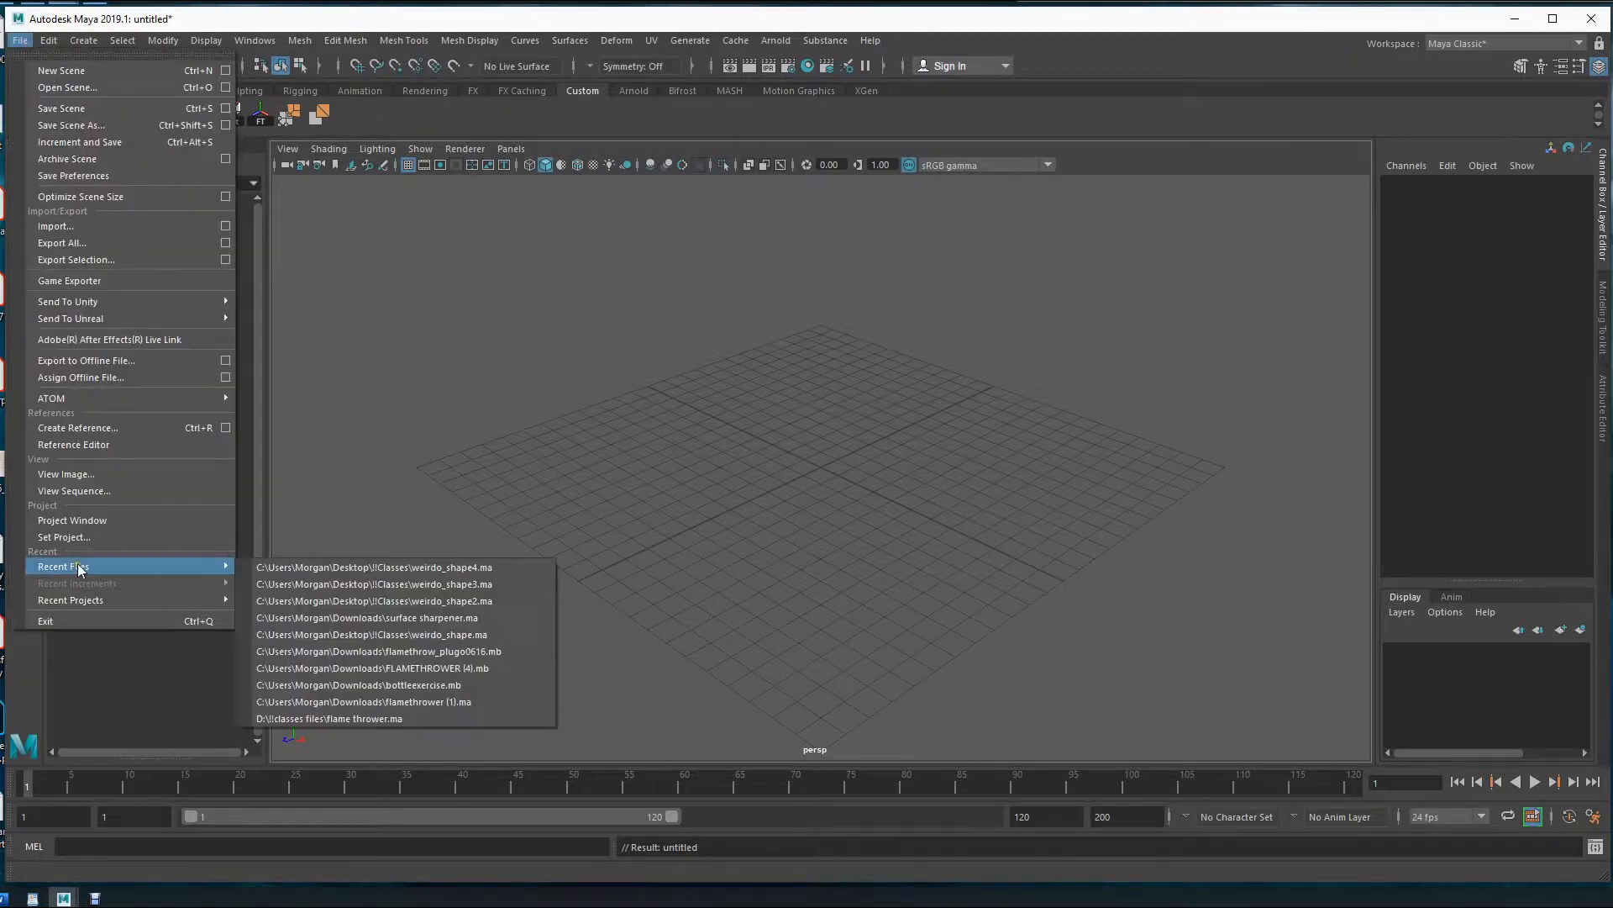
pyautogui.click(386, 568)
pyautogui.click(724, 464)
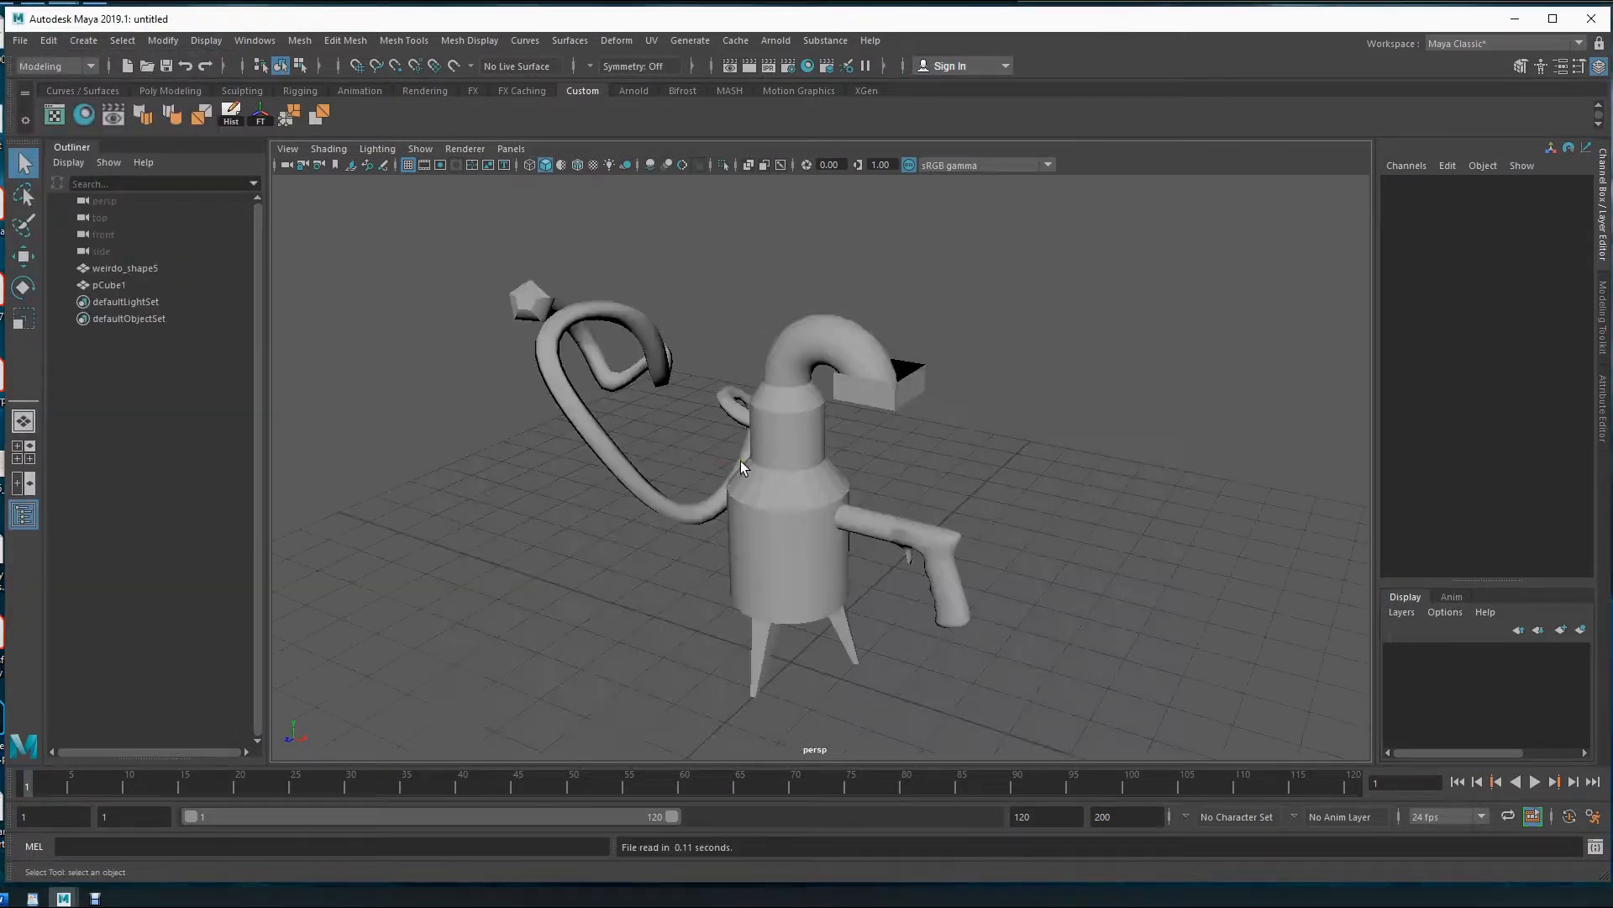
# - Examine the weirdo_shape5 model's body, hose, curved pipe, handle and legs from several angles
pyautogui.keyDown('alt'); pyautogui.moveTo(760, 606); pyautogui.dragTo(769, 605); pyautogui.keyUp('alt')
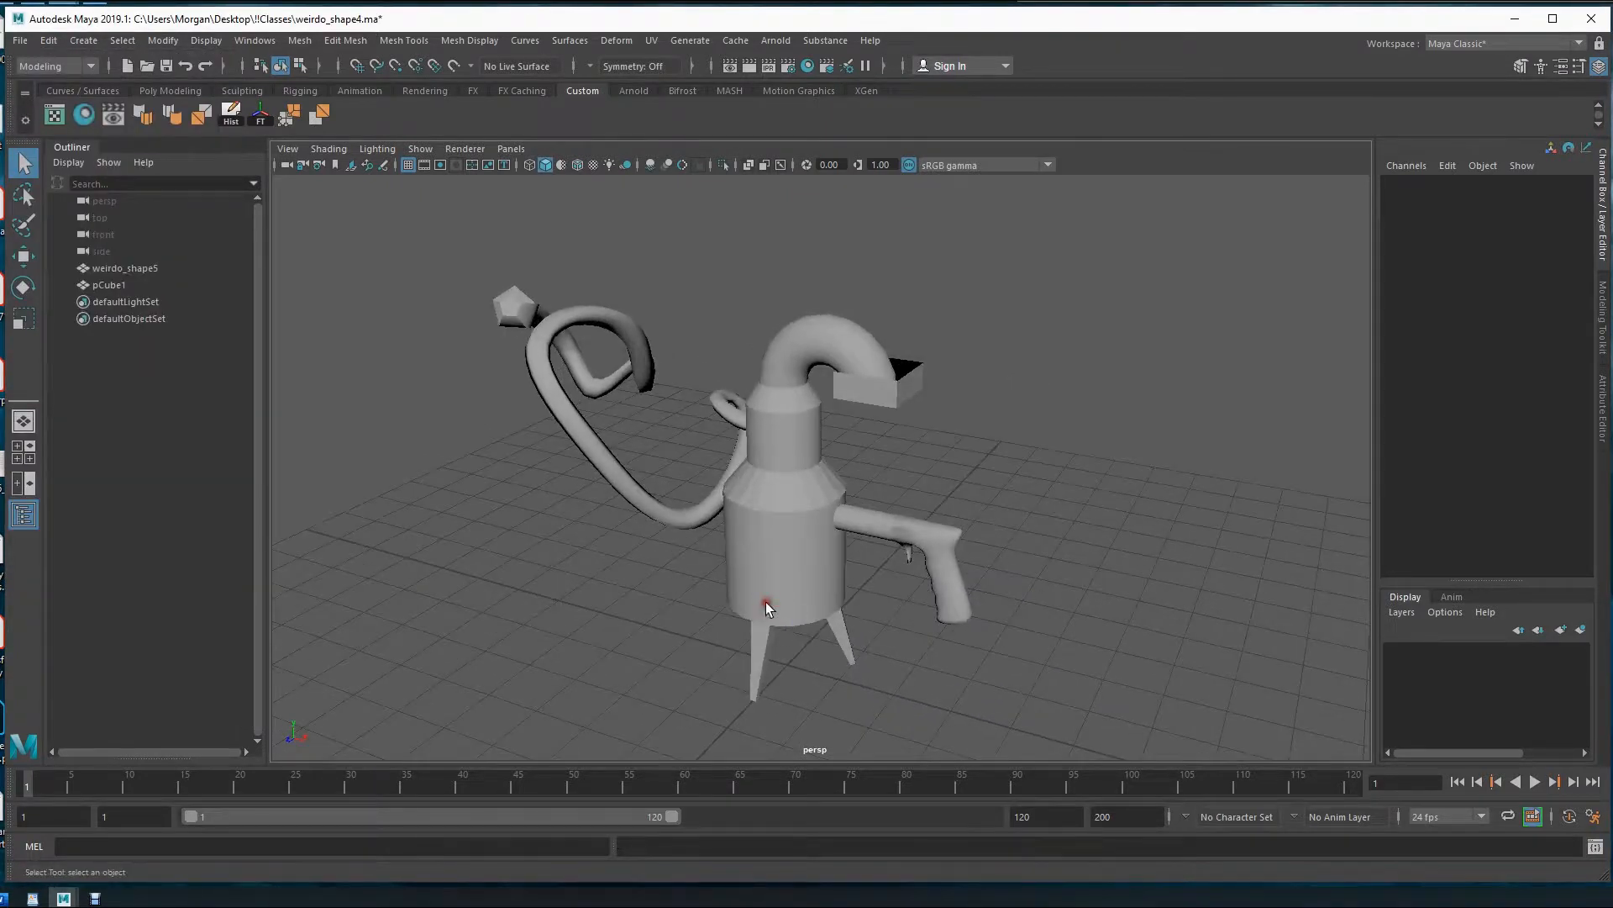
pyautogui.keyDown('alt'); pyautogui.moveTo(551, 577); pyautogui.dragTo(669, 577, button='right'); pyautogui.keyUp('alt')
pyautogui.keyDown('alt'); pyautogui.moveTo(669, 577); pyautogui.dragTo(610, 523); pyautogui.keyUp('alt')
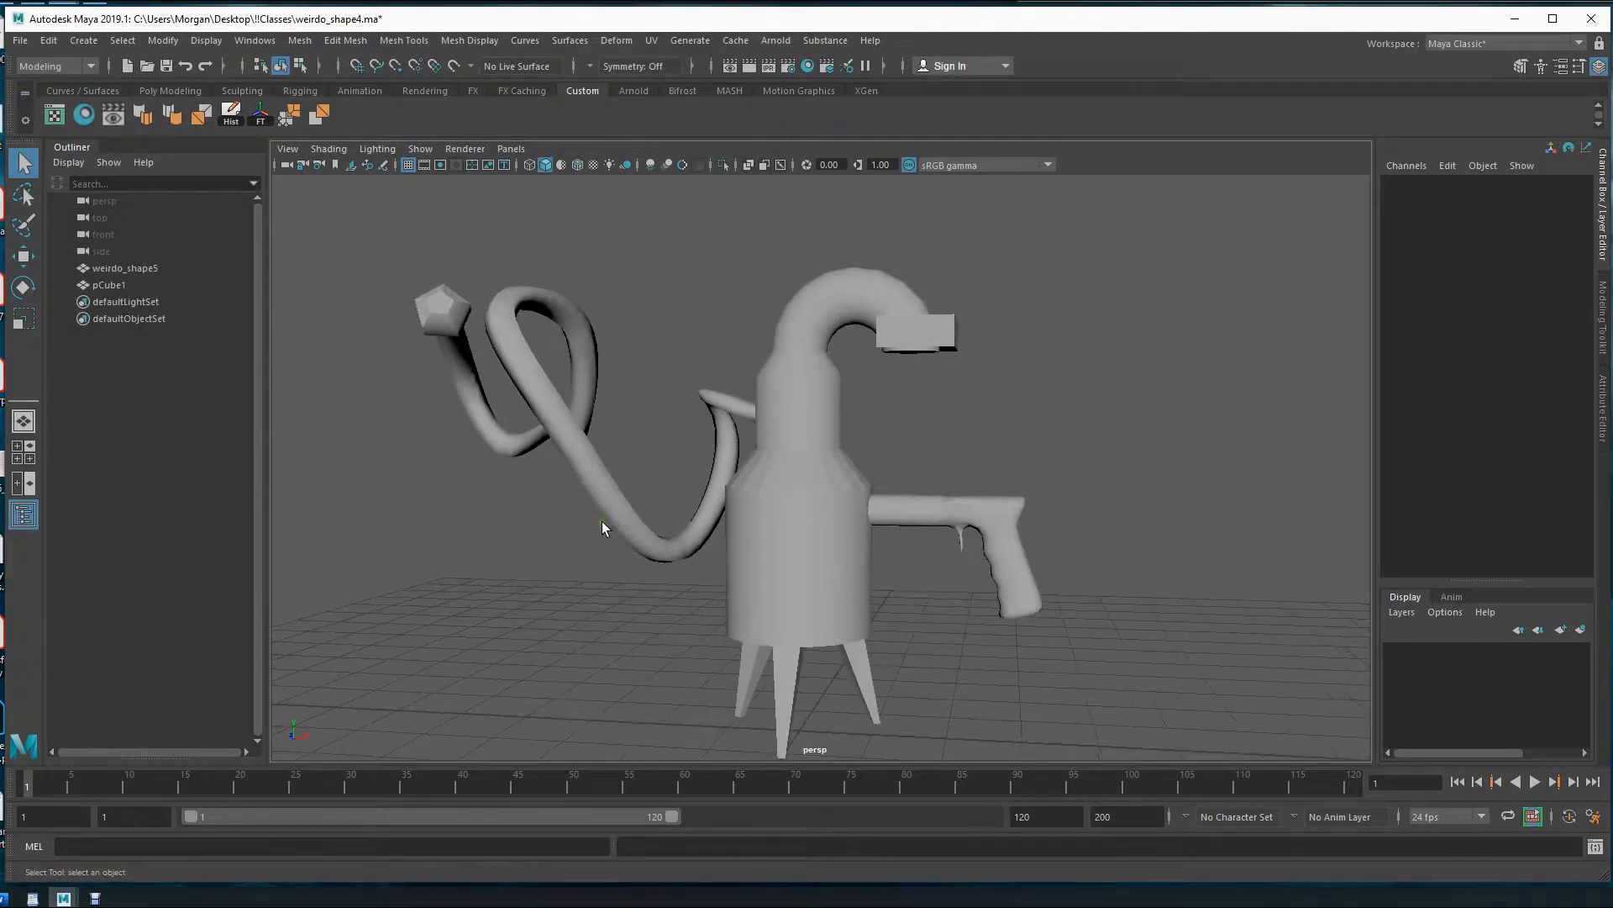
pyautogui.keyDown('alt'); pyautogui.moveTo(611, 524); pyautogui.dragTo(717, 523, button='middle'); pyautogui.keyUp('alt')
pyautogui.keyDown('alt'); pyautogui.moveTo(717, 523); pyautogui.dragTo(763, 535); pyautogui.keyUp('alt')
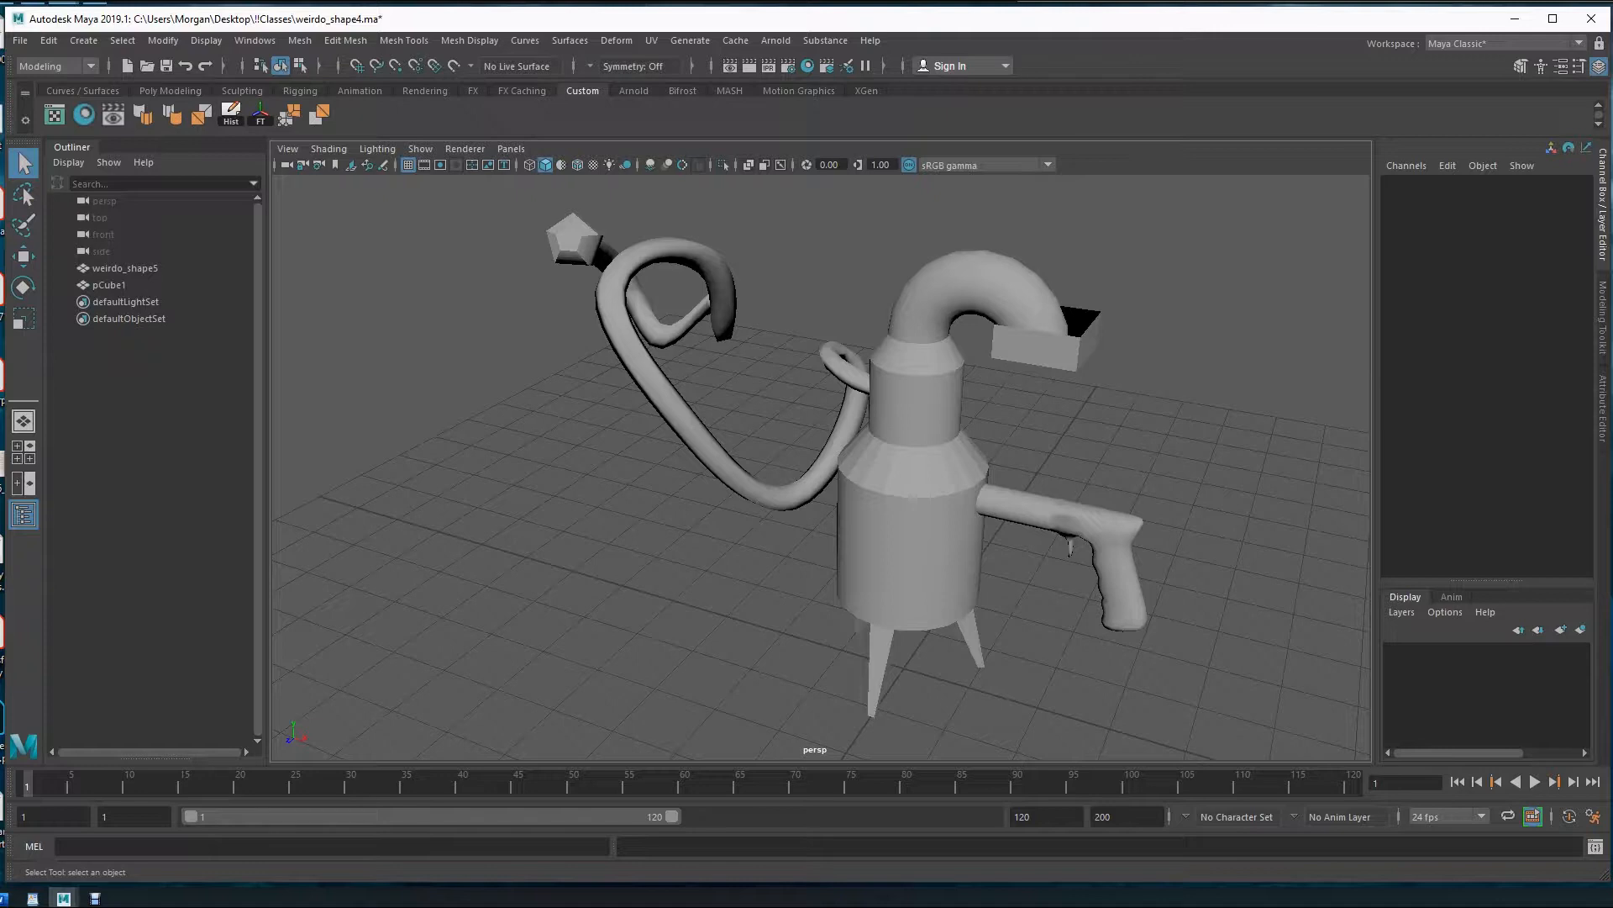
pyautogui.moveTo(992, 21); pyautogui.dragTo(993, 31)
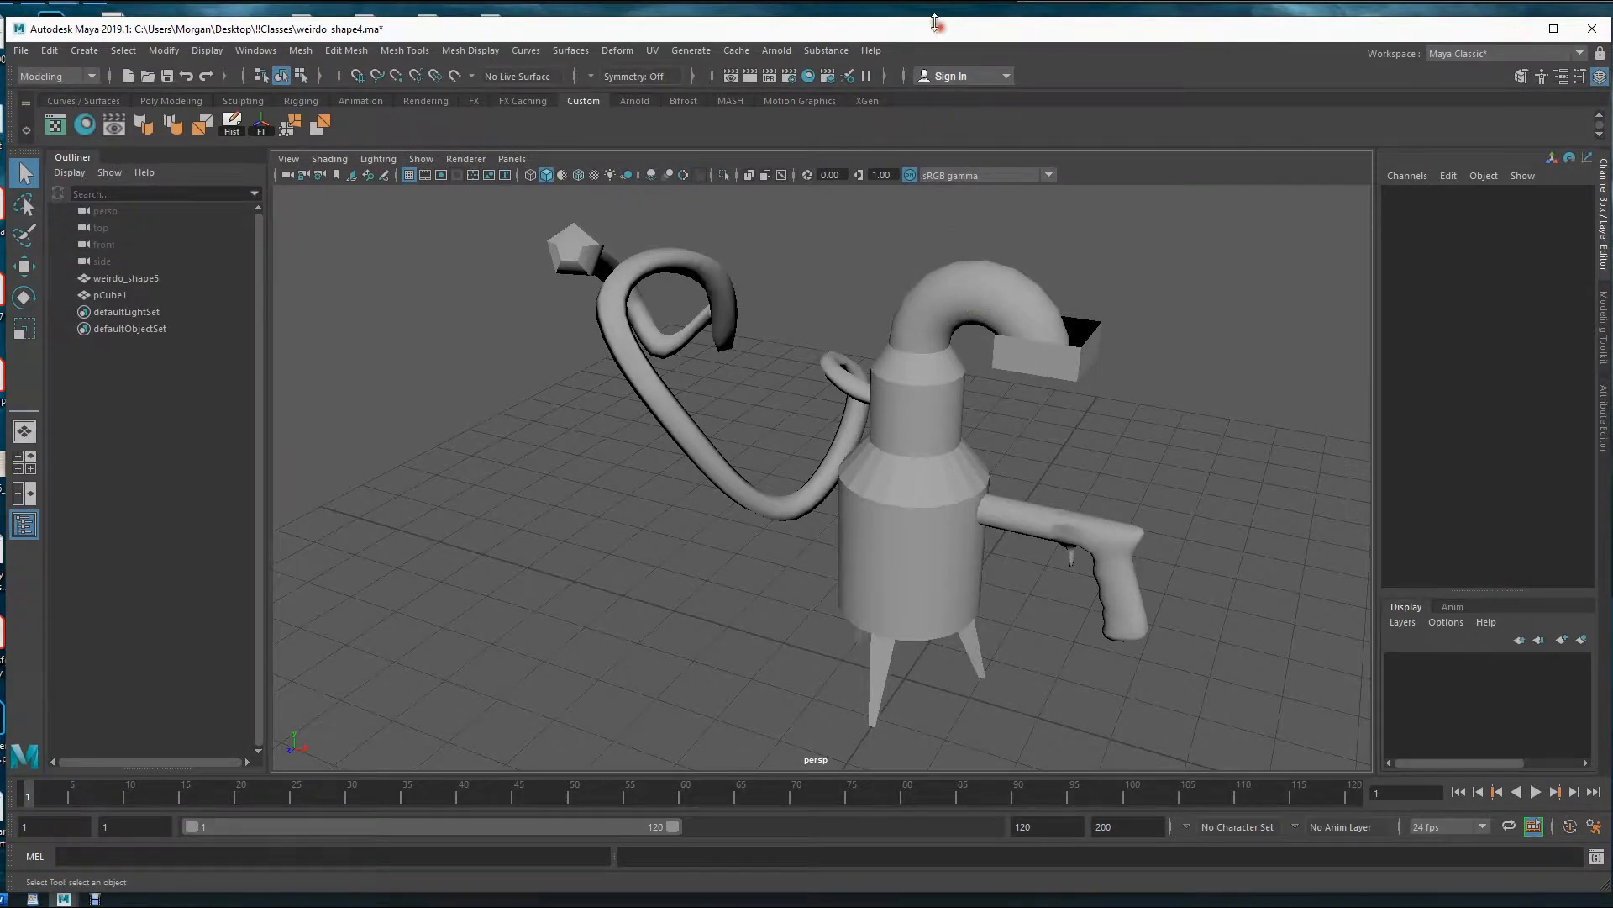
pyautogui.keyDown('alt'); pyautogui.moveTo(965, 594); pyautogui.dragTo(907, 568); pyautogui.keyUp('alt')
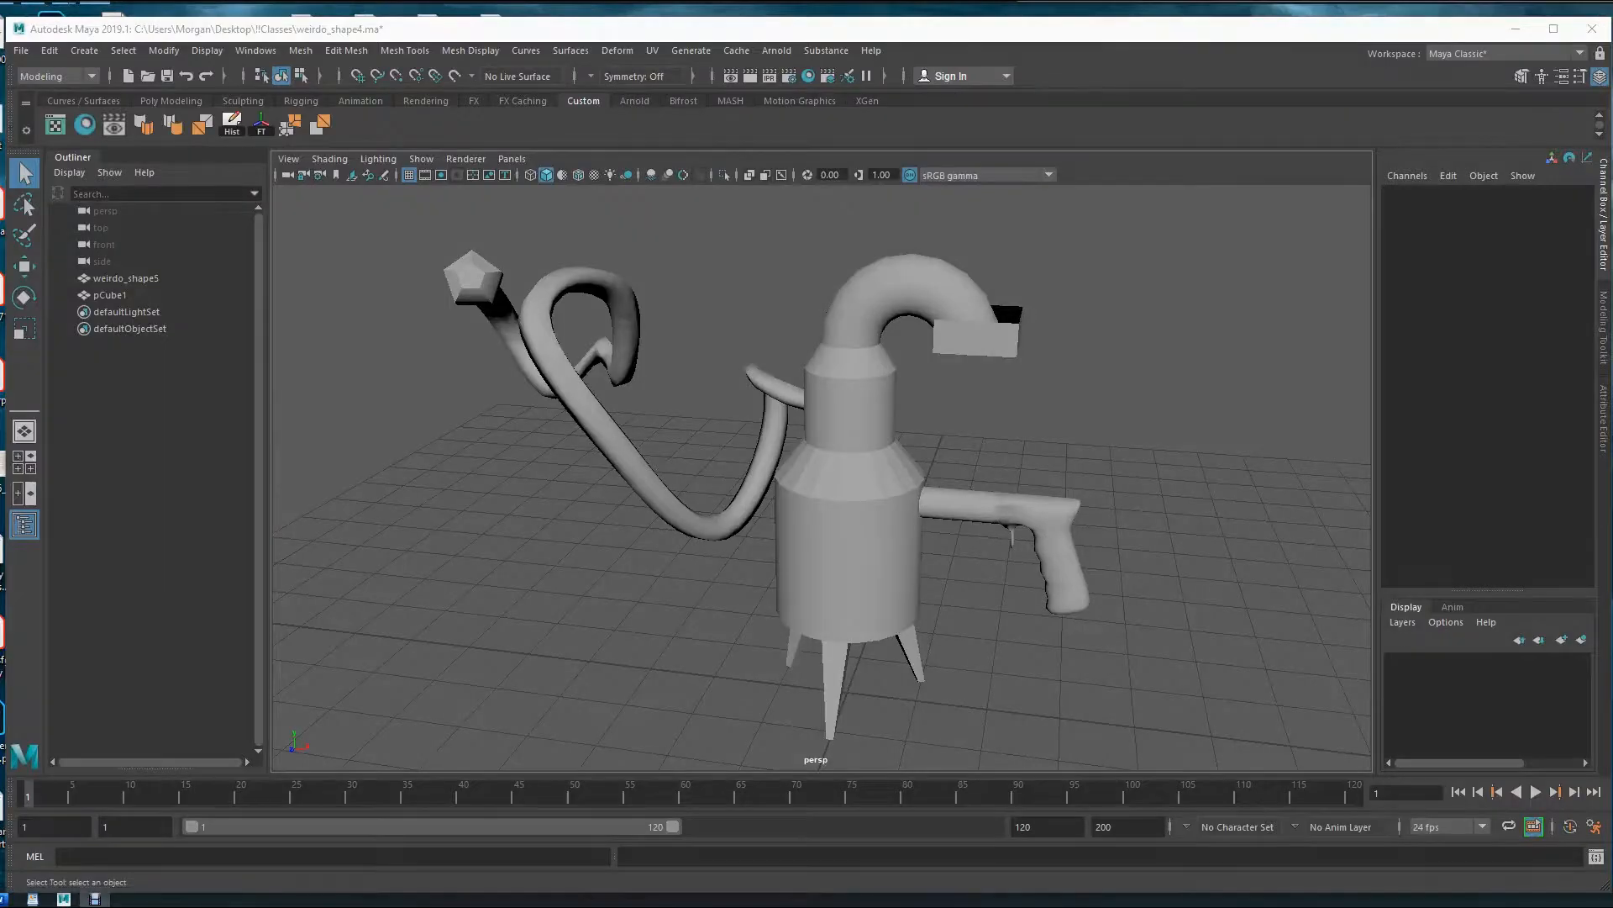
# - In face selection mode, select the ring of faces on the upper tapered collar just below the curved pipe
pyautogui.keyDown('alt'); pyautogui.moveTo(620, 454); pyautogui.dragTo(825, 361, button='right'); pyautogui.keyUp('alt')
pyautogui.click(826, 347)
pyautogui.press('F11')
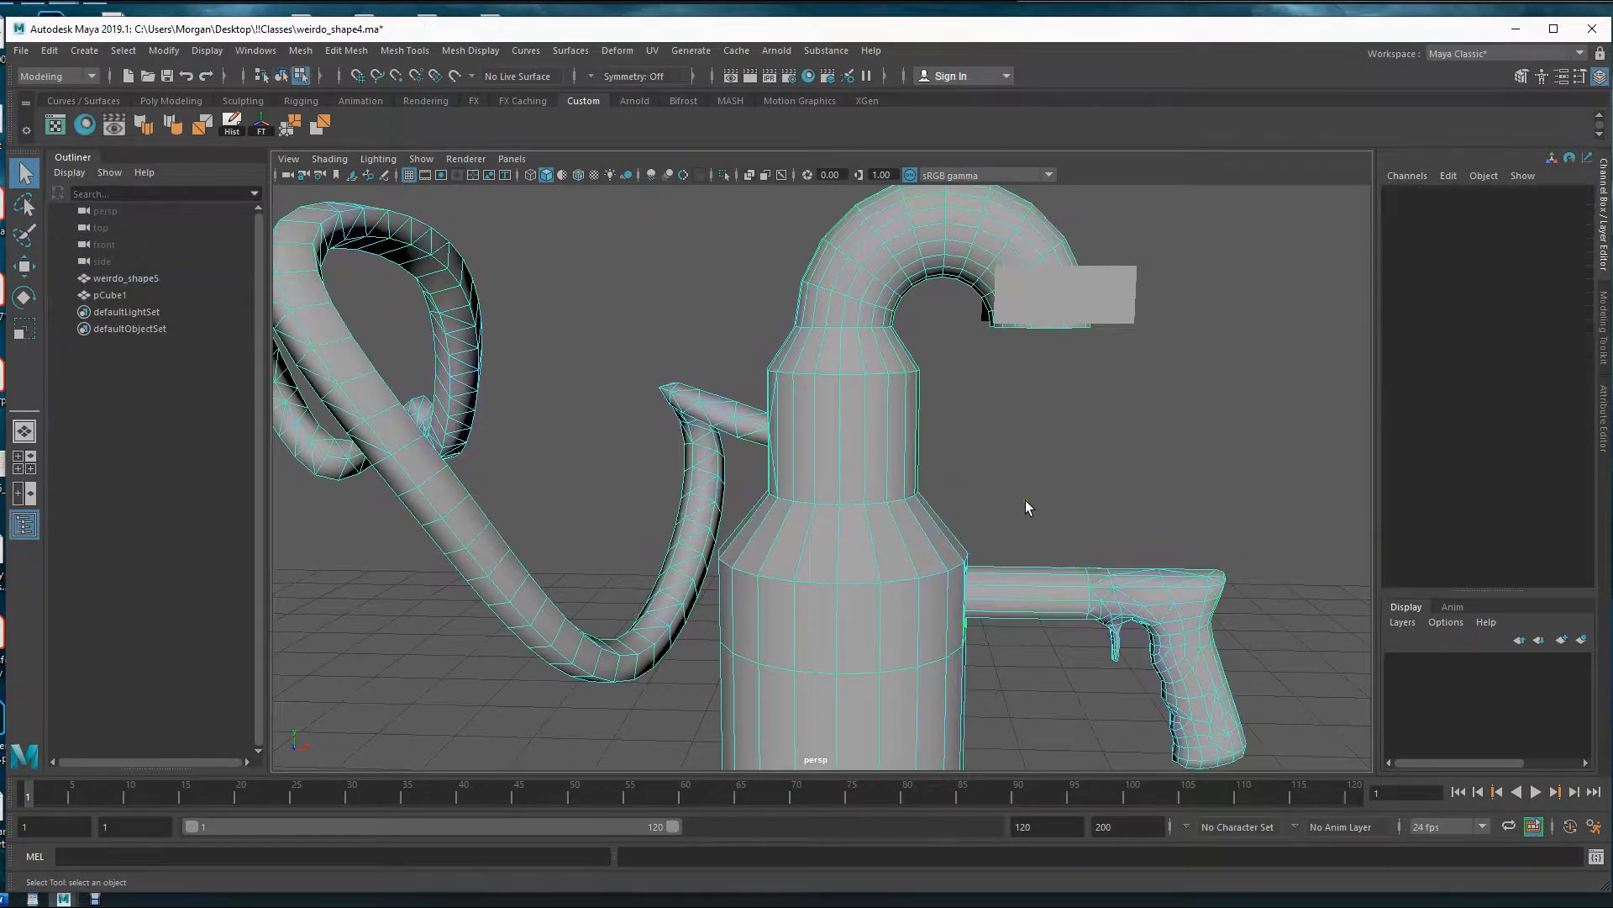
pyautogui.moveTo(755, 346); pyautogui.dragTo(925, 538)
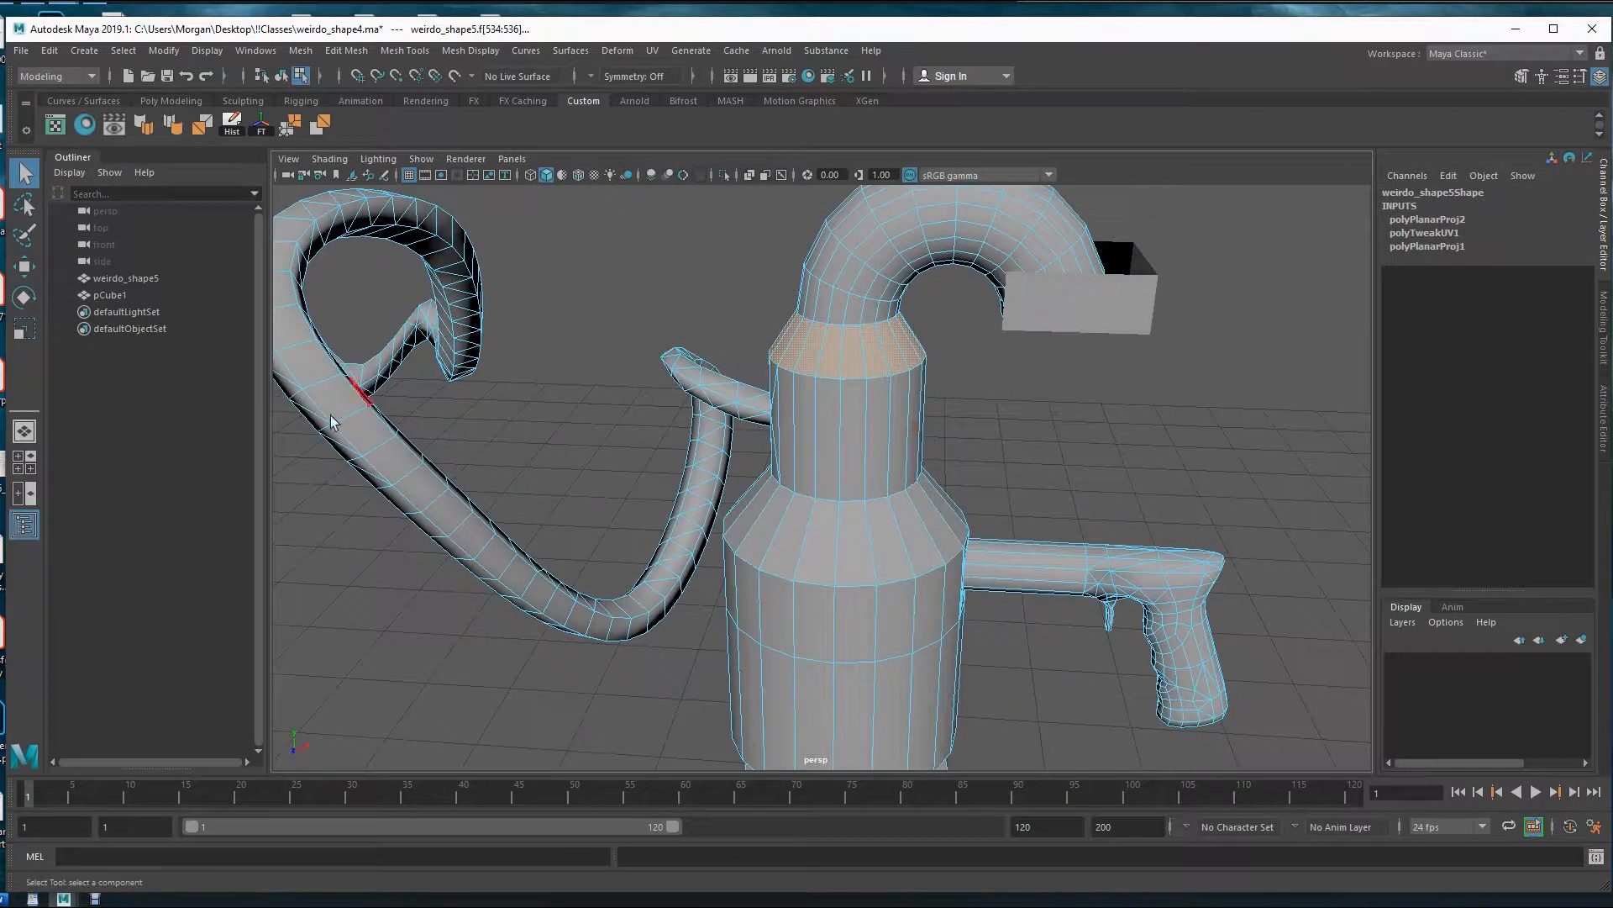
# - Open the UV Editor, frame the UV layout, and resize the window so it sits beside the model
pyautogui.click(61, 125)
pyautogui.press('f')
pyautogui.keyDown('alt'); pyautogui.moveTo(714, 577); pyautogui.dragTo(222, 519, button='right'); pyautogui.keyUp('alt')
pyautogui.keyDown('alt'); pyautogui.moveTo(315, 572); pyautogui.dragTo(133, 505, button='middle'); pyautogui.keyUp('alt')
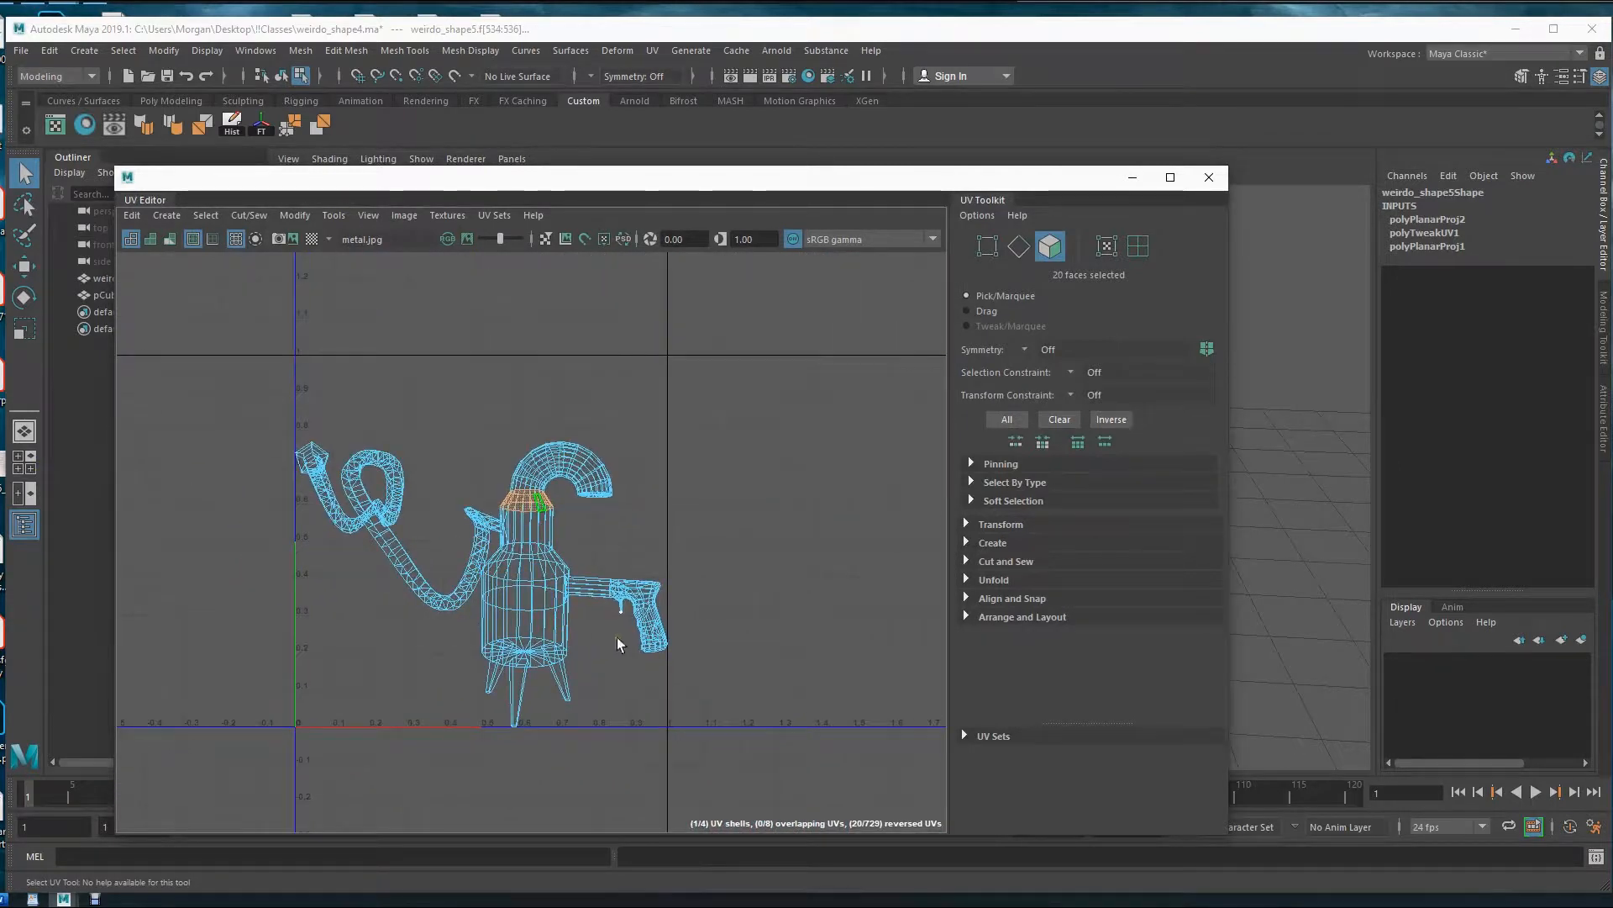
pyautogui.moveTo(858, 184); pyautogui.dragTo(786, 177)
pyautogui.moveTo(1160, 711); pyautogui.dragTo(763, 678)
# - Create UVs for the selected upper collar faces with a Normal-Based projection
pyautogui.keyDown('alt'); pyautogui.moveTo(963, 572); pyautogui.dragTo(1048, 563); pyautogui.keyUp('alt')
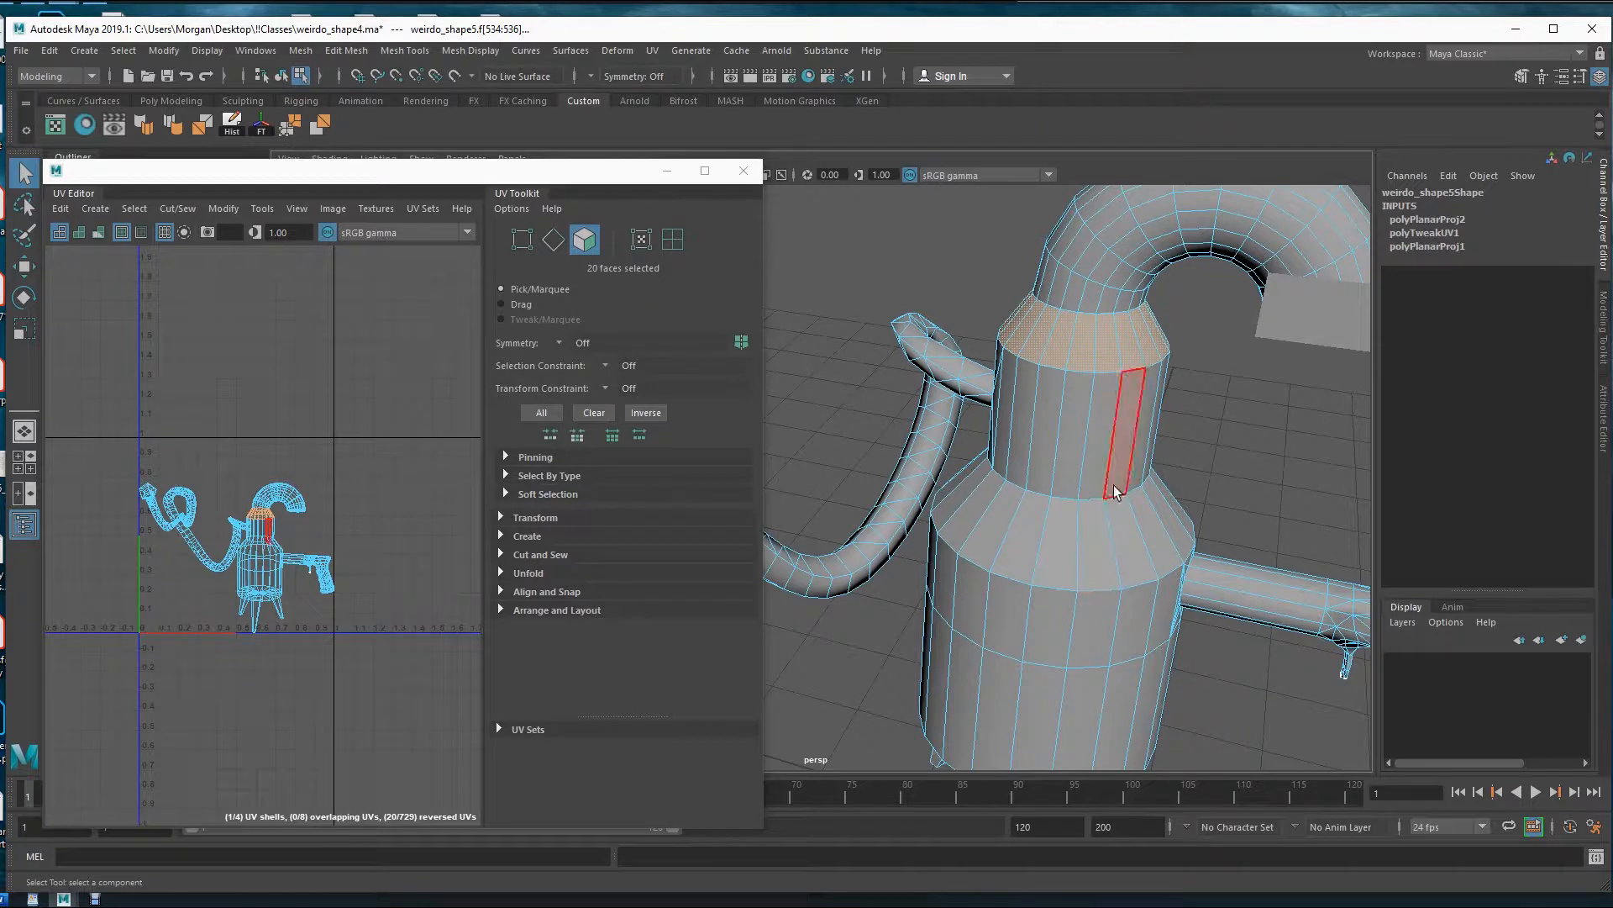
pyautogui.keyDown('alt'); pyautogui.moveTo(1117, 490); pyautogui.dragTo(1092, 512, button='middle'); pyautogui.keyUp('alt')
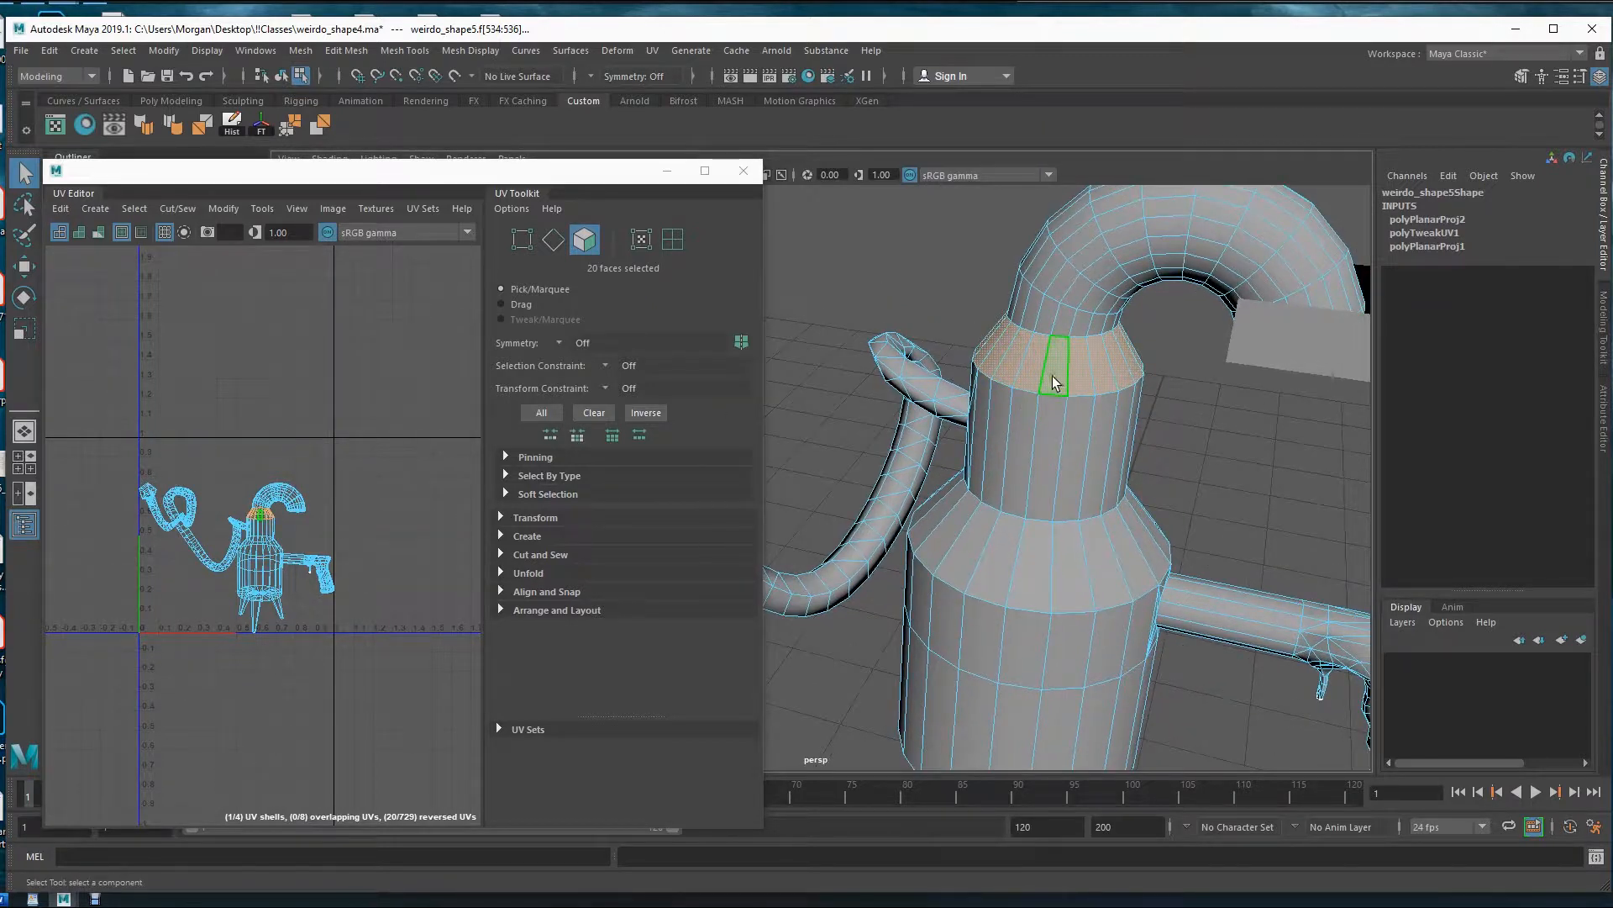
pyautogui.moveTo(1030, 380)
pyautogui.keyDown('alt'); pyautogui.mouseDown()
pyautogui.moveTo(1095, 335)
pyautogui.moveTo(1047, 425)
pyautogui.moveTo(999, 412)
pyautogui.moveTo(1029, 412)
pyautogui.mouseUp(); pyautogui.keyUp('alt')
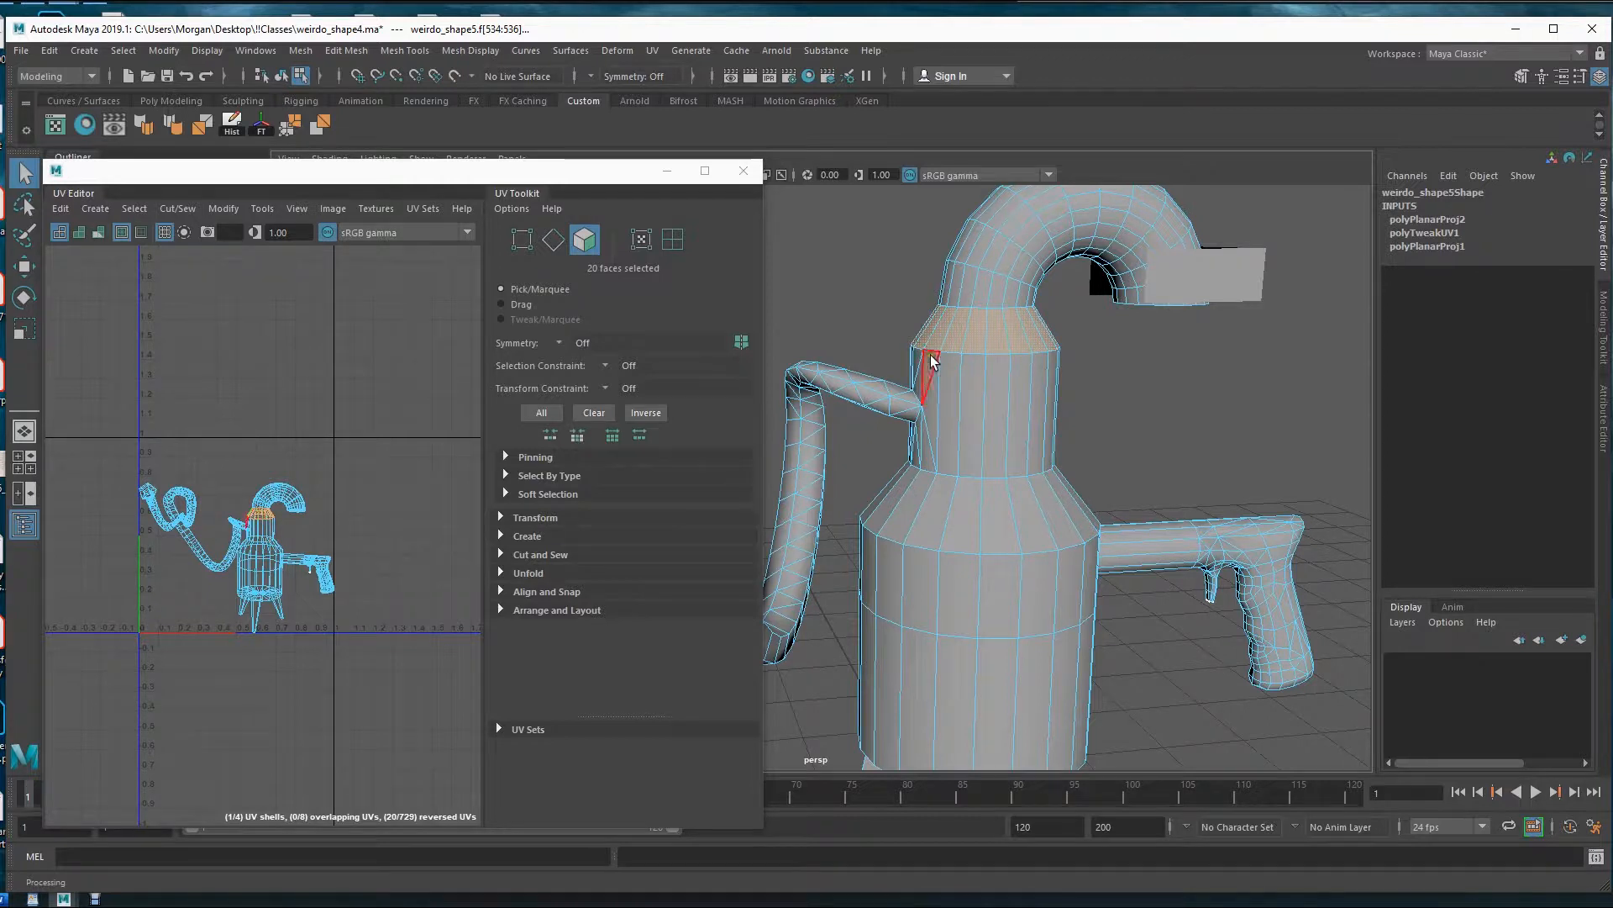
pyautogui.click(507, 536)
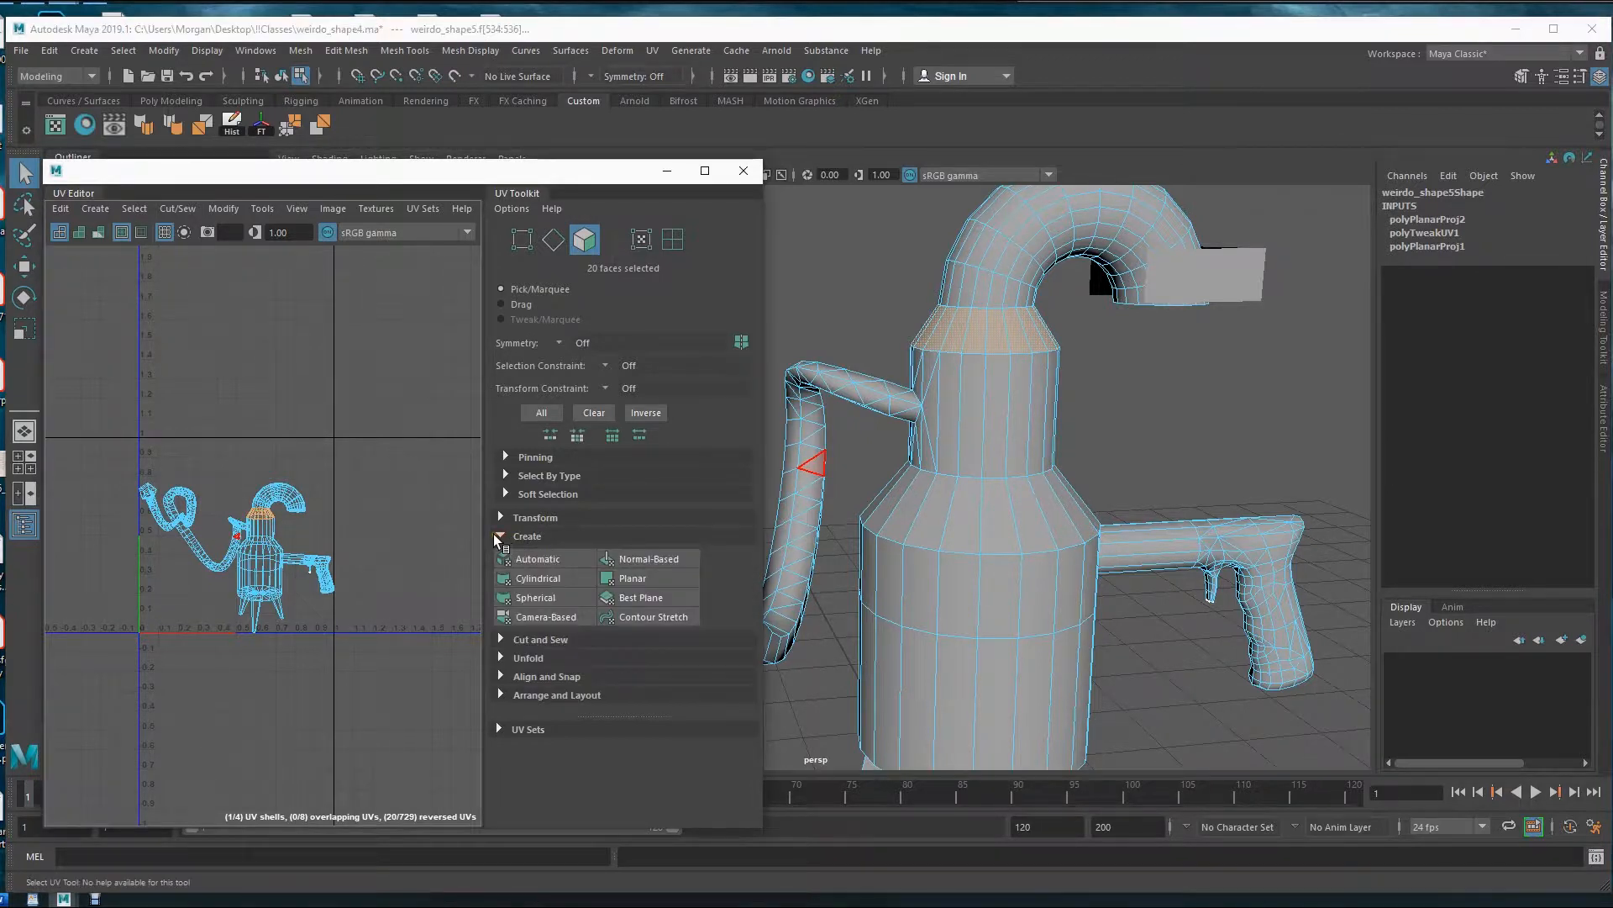
pyautogui.click(658, 558)
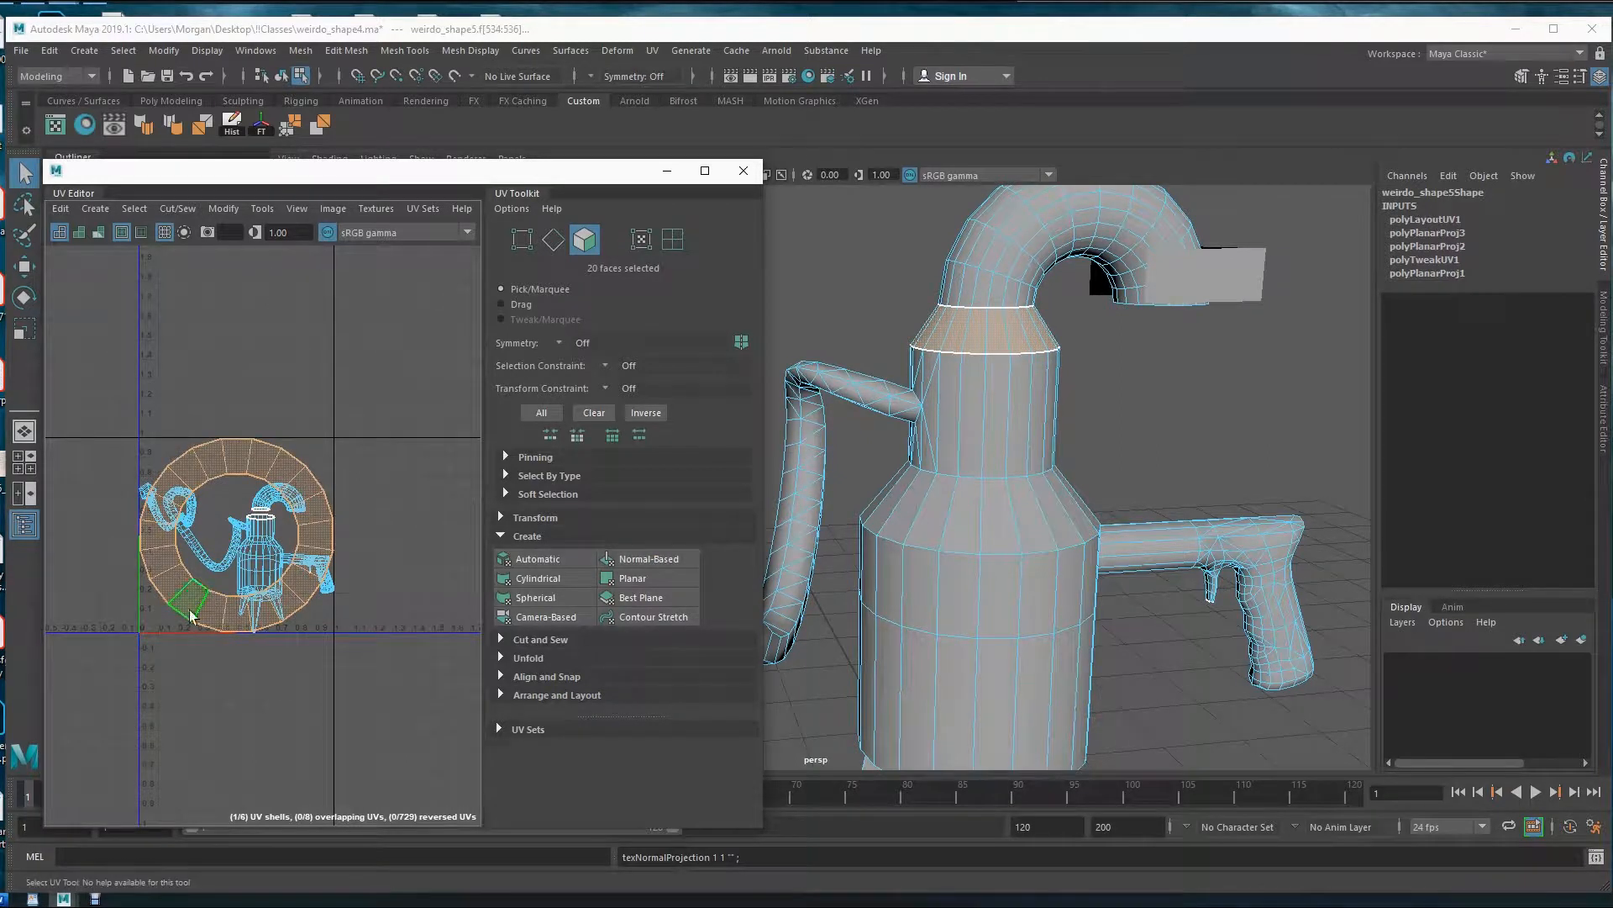
# - Move the ring-shaped collar UV shell out of the 0–1 tile to an empty area above and left of it
pyautogui.keyDown('alt'); pyautogui.moveTo(191, 616); pyautogui.dragTo(189, 634, button='middle'); pyautogui.keyUp('alt')
pyautogui.press('w')
pyautogui.moveTo(234, 553); pyautogui.dragTo(298, 375)
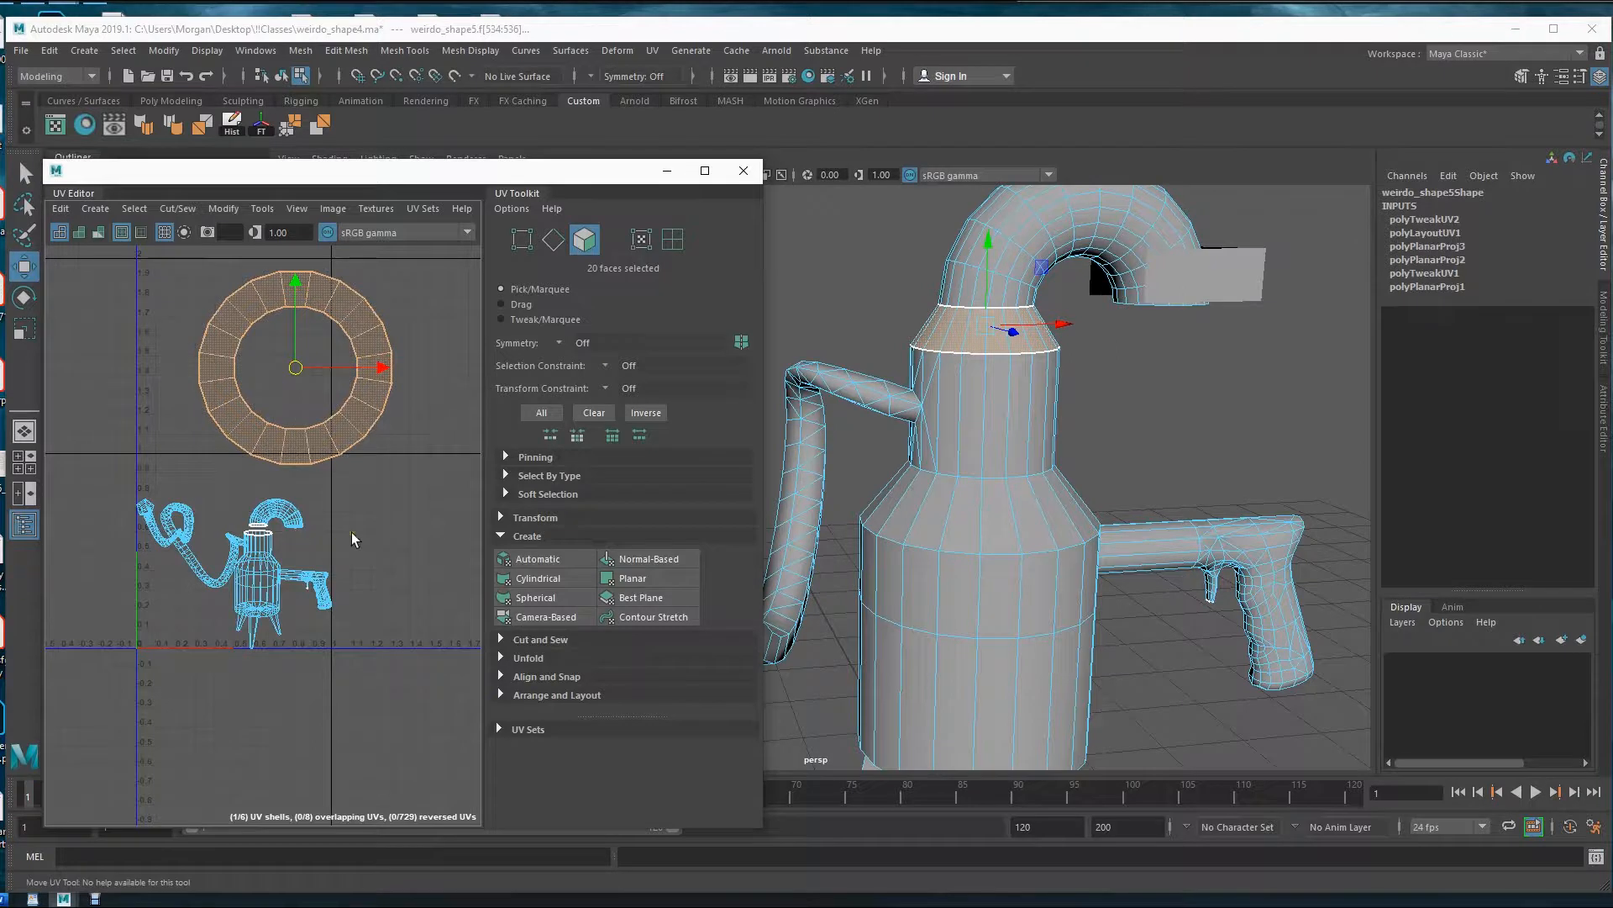
pyautogui.scroll(-3, 341, 543)
pyautogui.moveTo(333, 462); pyautogui.dragTo(169, 333)
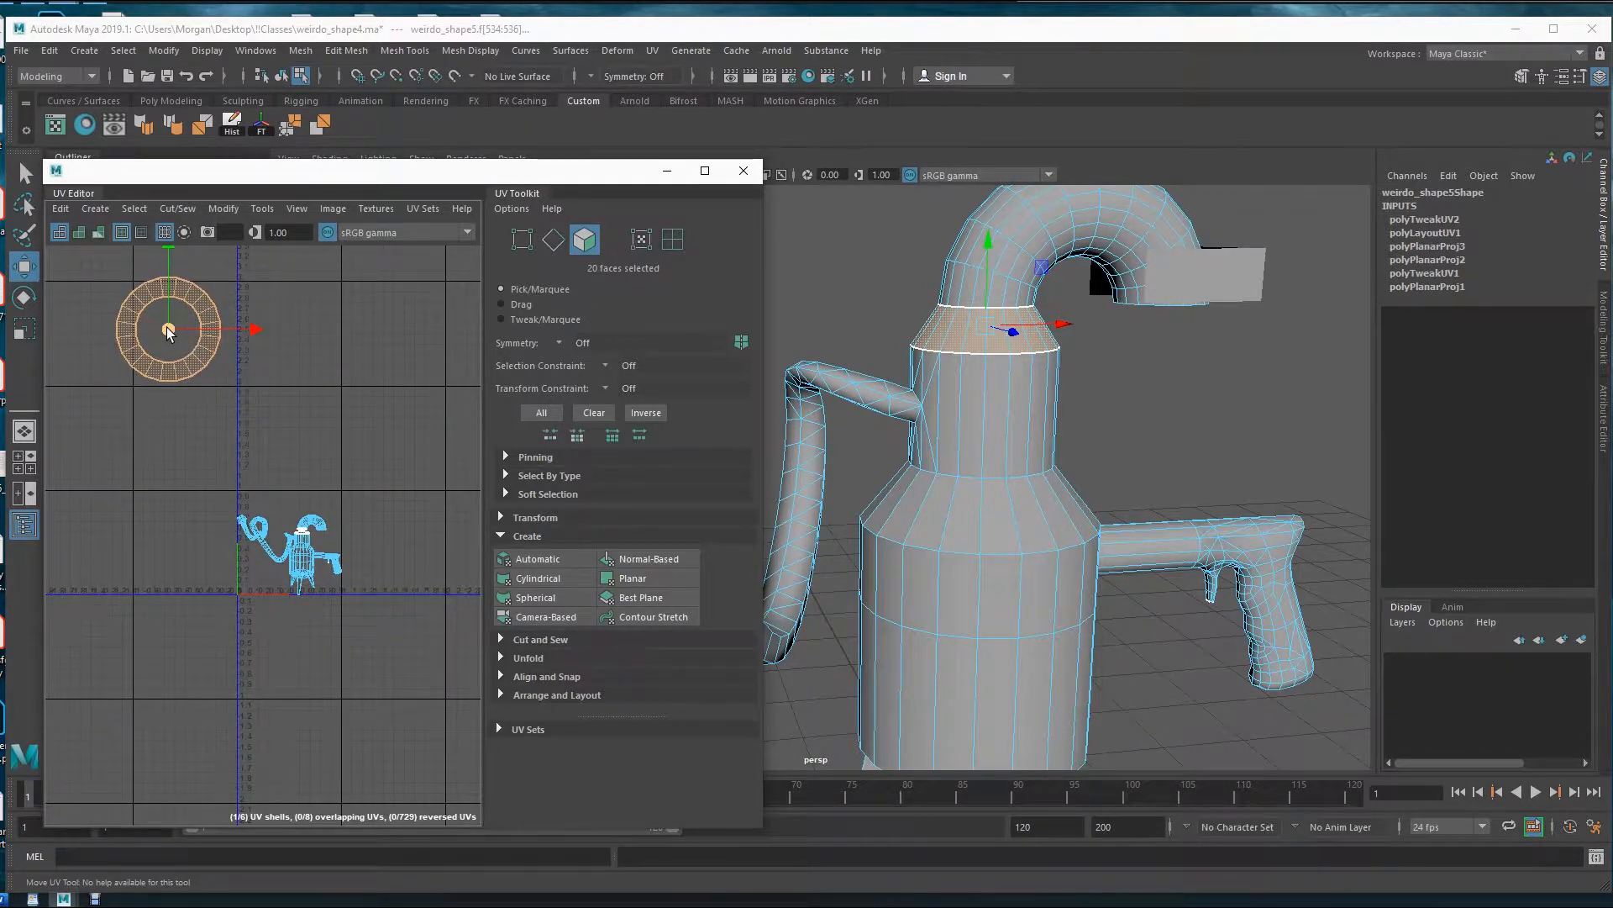
# - Select the ring of faces on the lower, wider tapered collar and apply a Cylindrical UV projection
pyautogui.keyDown('alt'); pyautogui.moveTo(1000, 496); pyautogui.dragTo(965, 472); pyautogui.keyUp('alt')
pyautogui.moveTo(845, 439); pyautogui.dragTo(1189, 470)
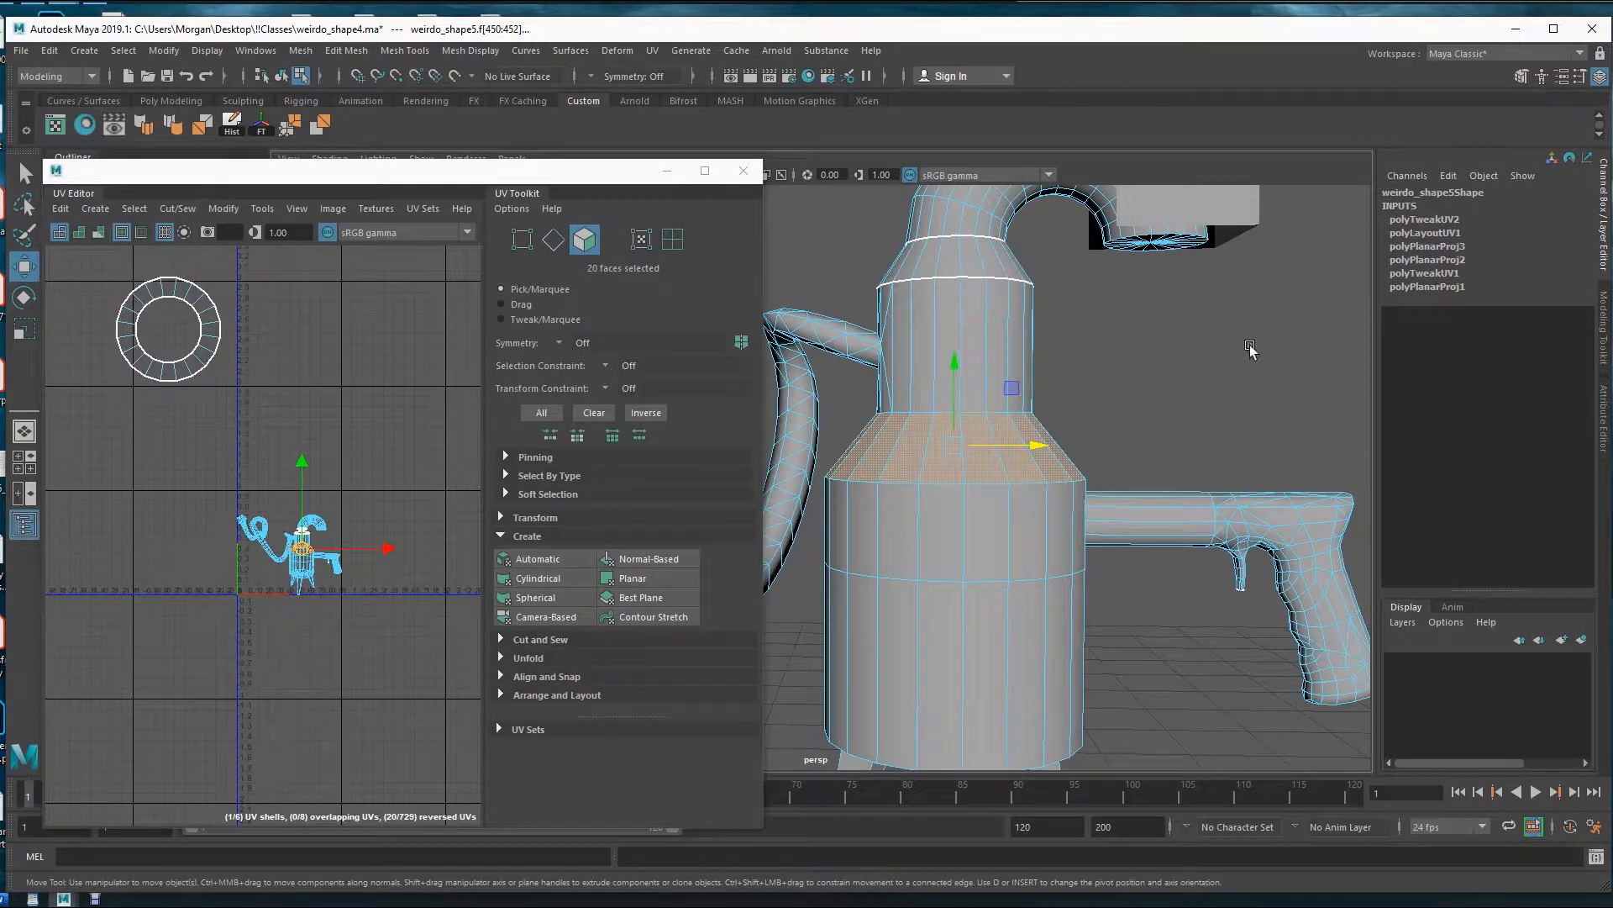
pyautogui.keyDown('alt'); pyautogui.moveTo(943, 569); pyautogui.dragTo(901, 597); pyautogui.keyUp('alt')
pyautogui.keyDown('alt'); pyautogui.moveTo(901, 597); pyautogui.dragTo(923, 565, button='middle'); pyautogui.keyUp('alt')
pyautogui.keyDown('alt'); pyautogui.moveTo(1054, 622); pyautogui.dragTo(936, 541); pyautogui.keyUp('alt')
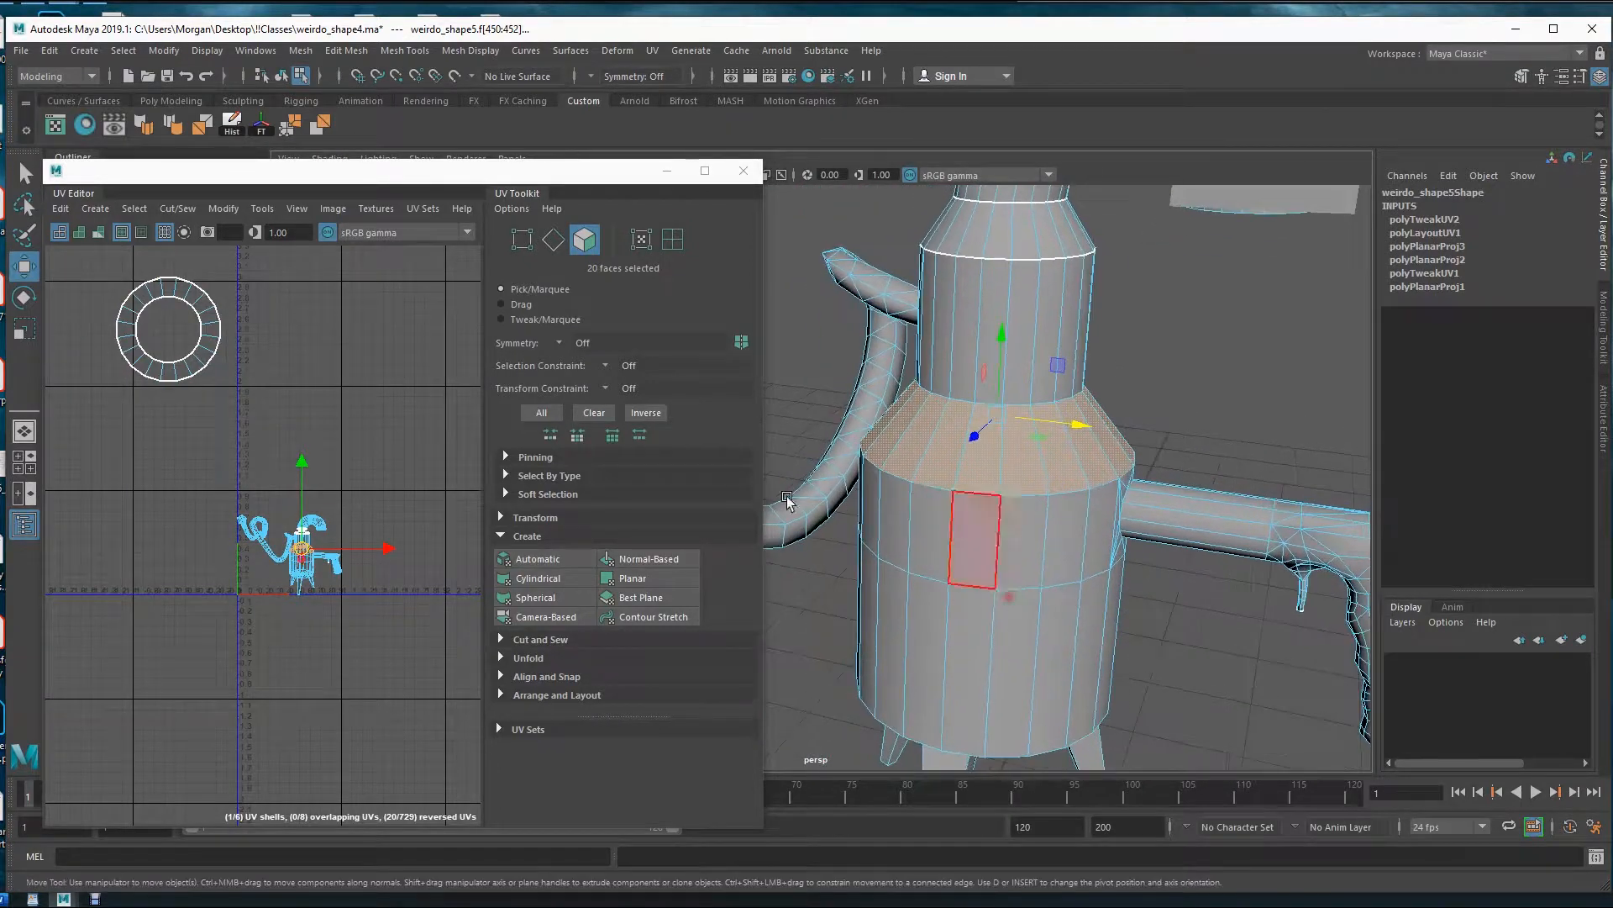
pyautogui.click(537, 577)
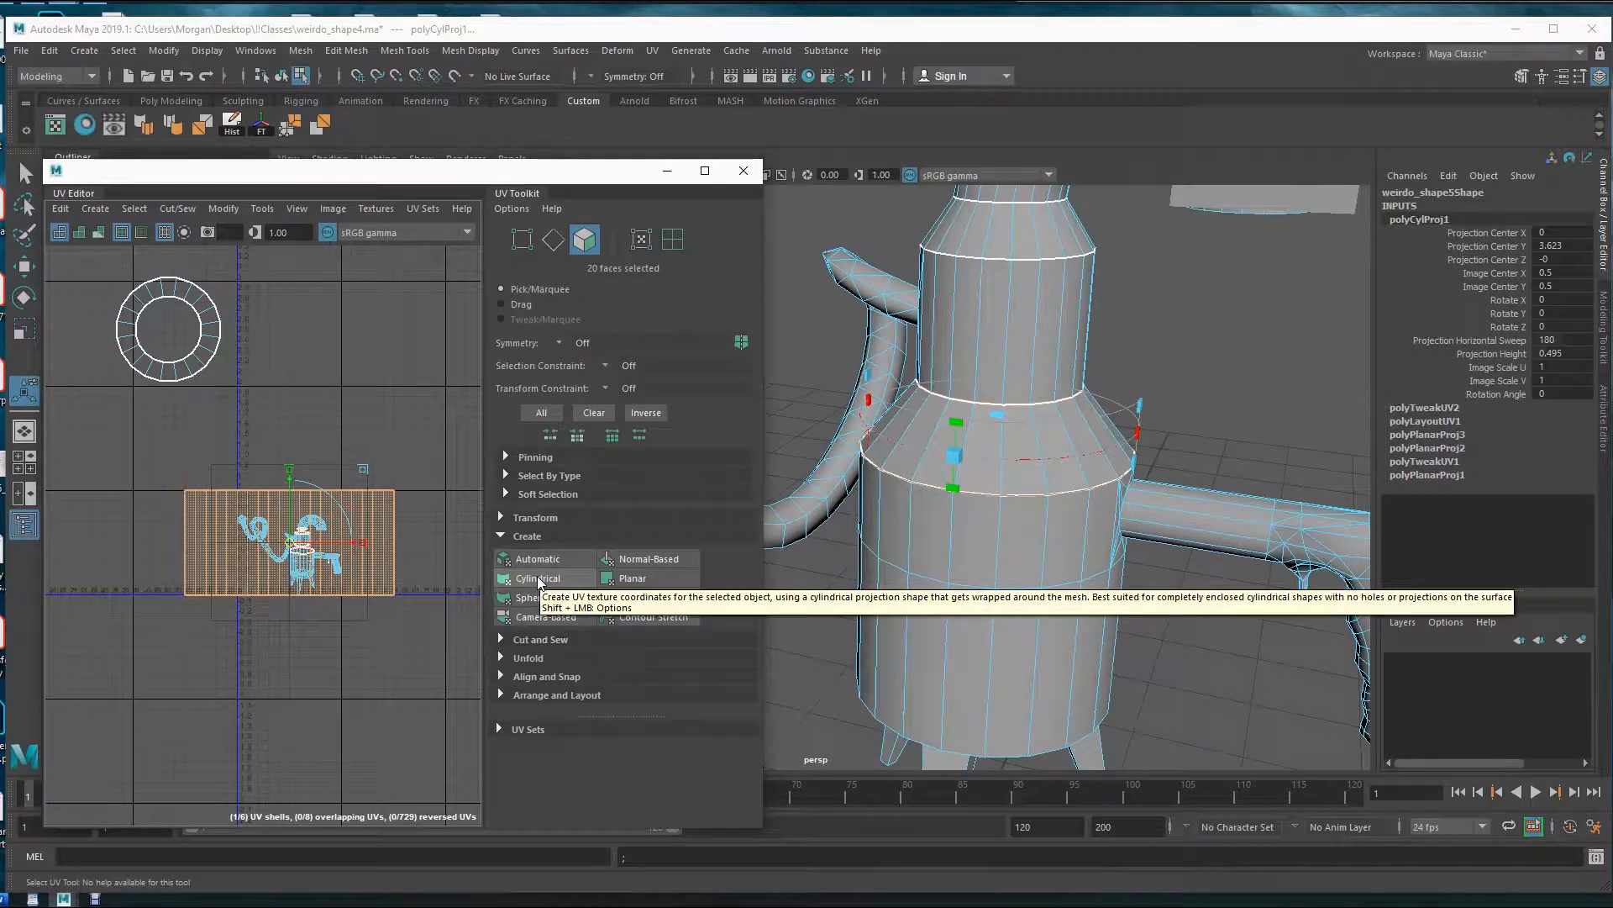
# - Rotate the lower collar's cylindrical projection to about -90.8 in Y and extend its horizontal sweep to 360
pyautogui.keyDown('alt'); pyautogui.moveTo(1167, 605); pyautogui.dragTo(1101, 607); pyautogui.keyUp('alt')
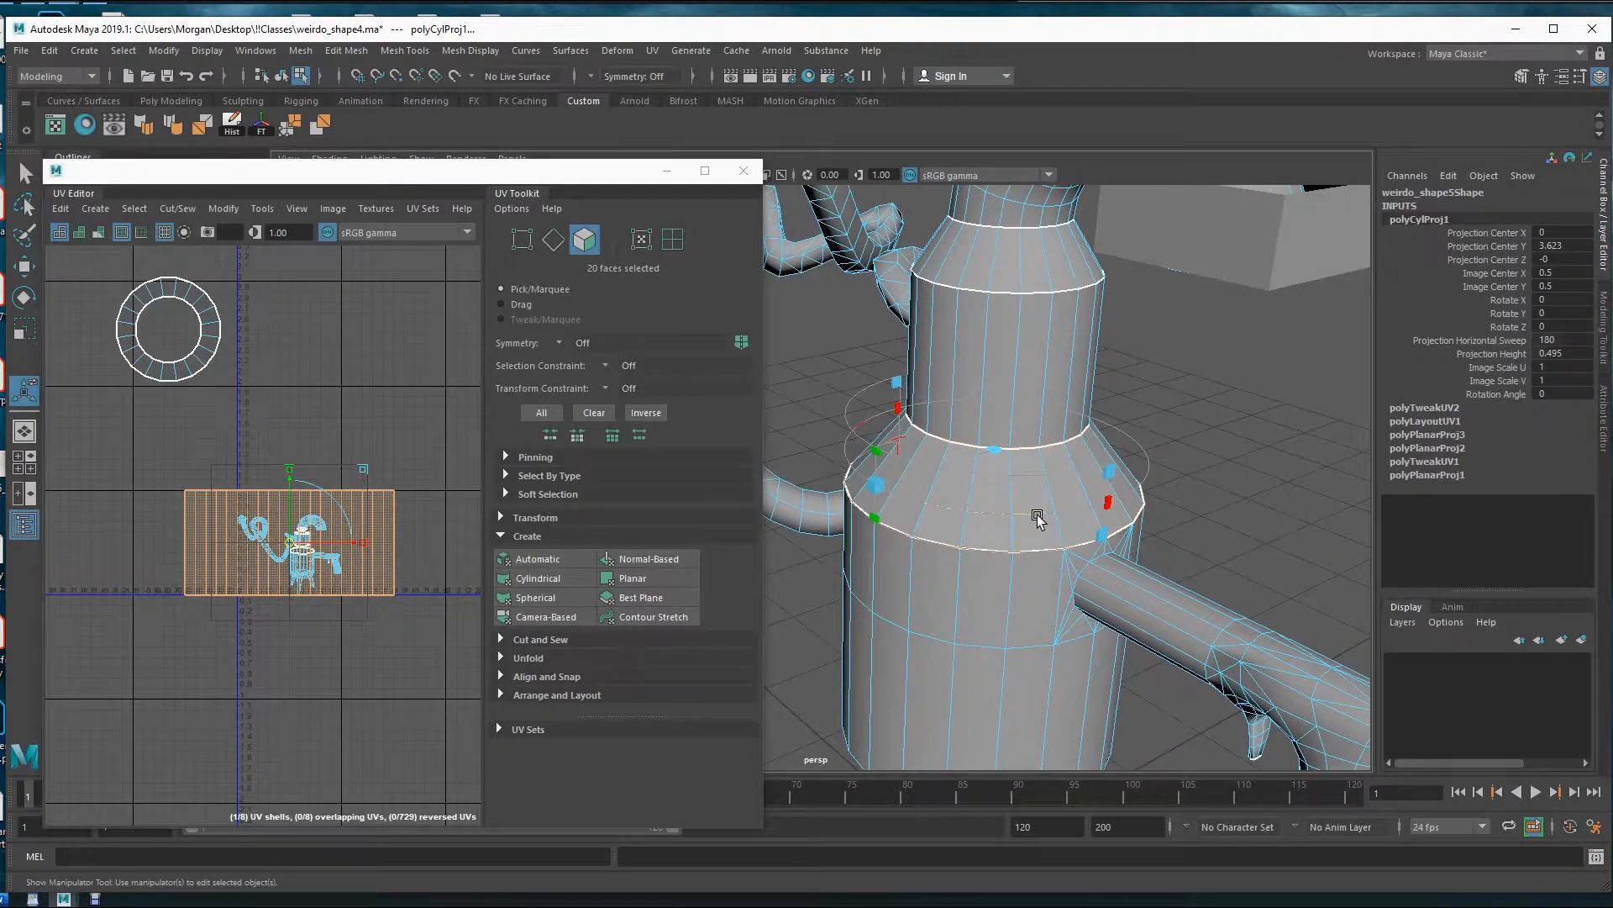
pyautogui.keyDown('alt'); pyautogui.moveTo(1037, 515); pyautogui.dragTo(1082, 506, button='middle'); pyautogui.keyUp('alt')
pyautogui.moveTo(1071, 507); pyautogui.dragTo(857, 461)
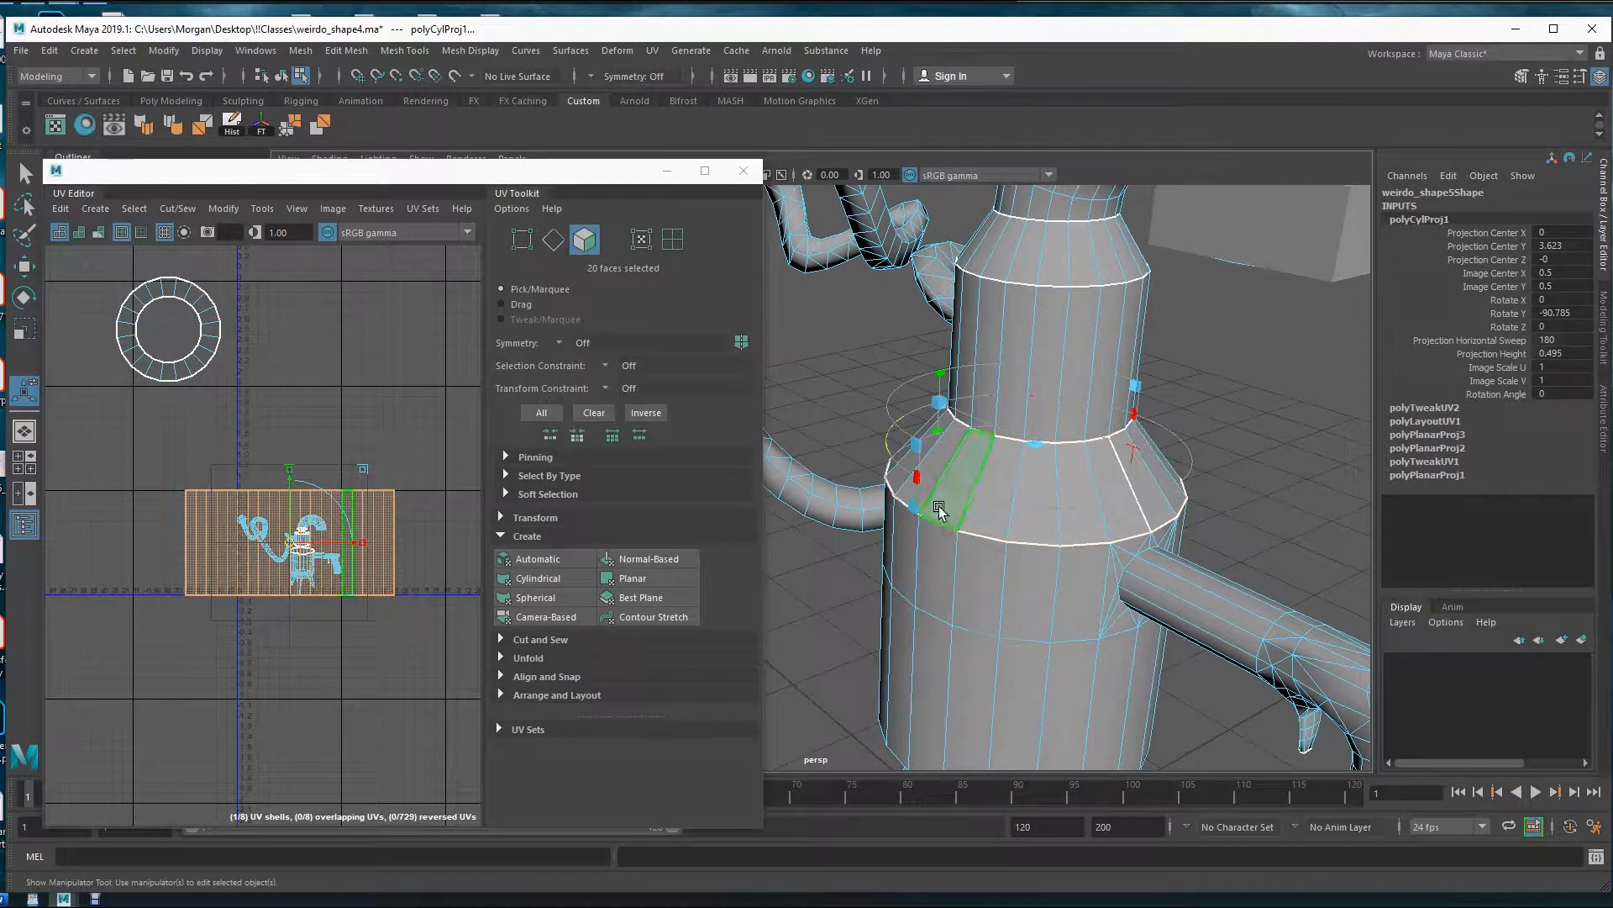
pyautogui.moveTo(920, 482); pyautogui.dragTo(1168, 494)
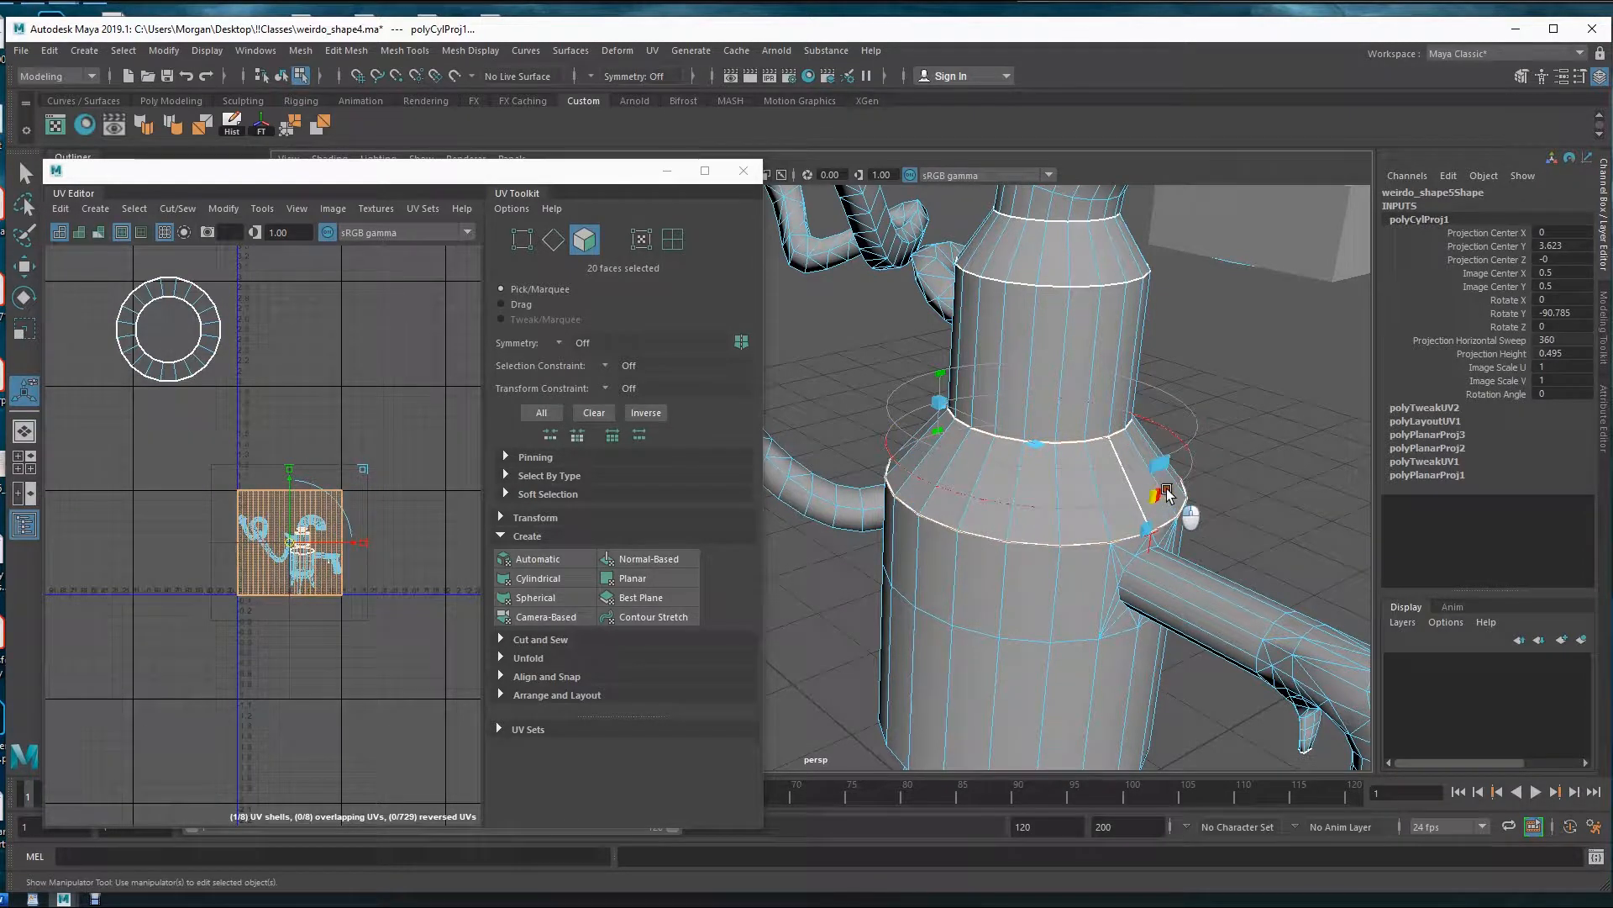
# - Move the lower collar's UV shell above the 0–1 tile, beside the ring-shaped shell
pyautogui.keyDown('alt'); pyautogui.moveTo(1044, 641); pyautogui.dragTo(1168, 598); pyautogui.keyUp('alt')
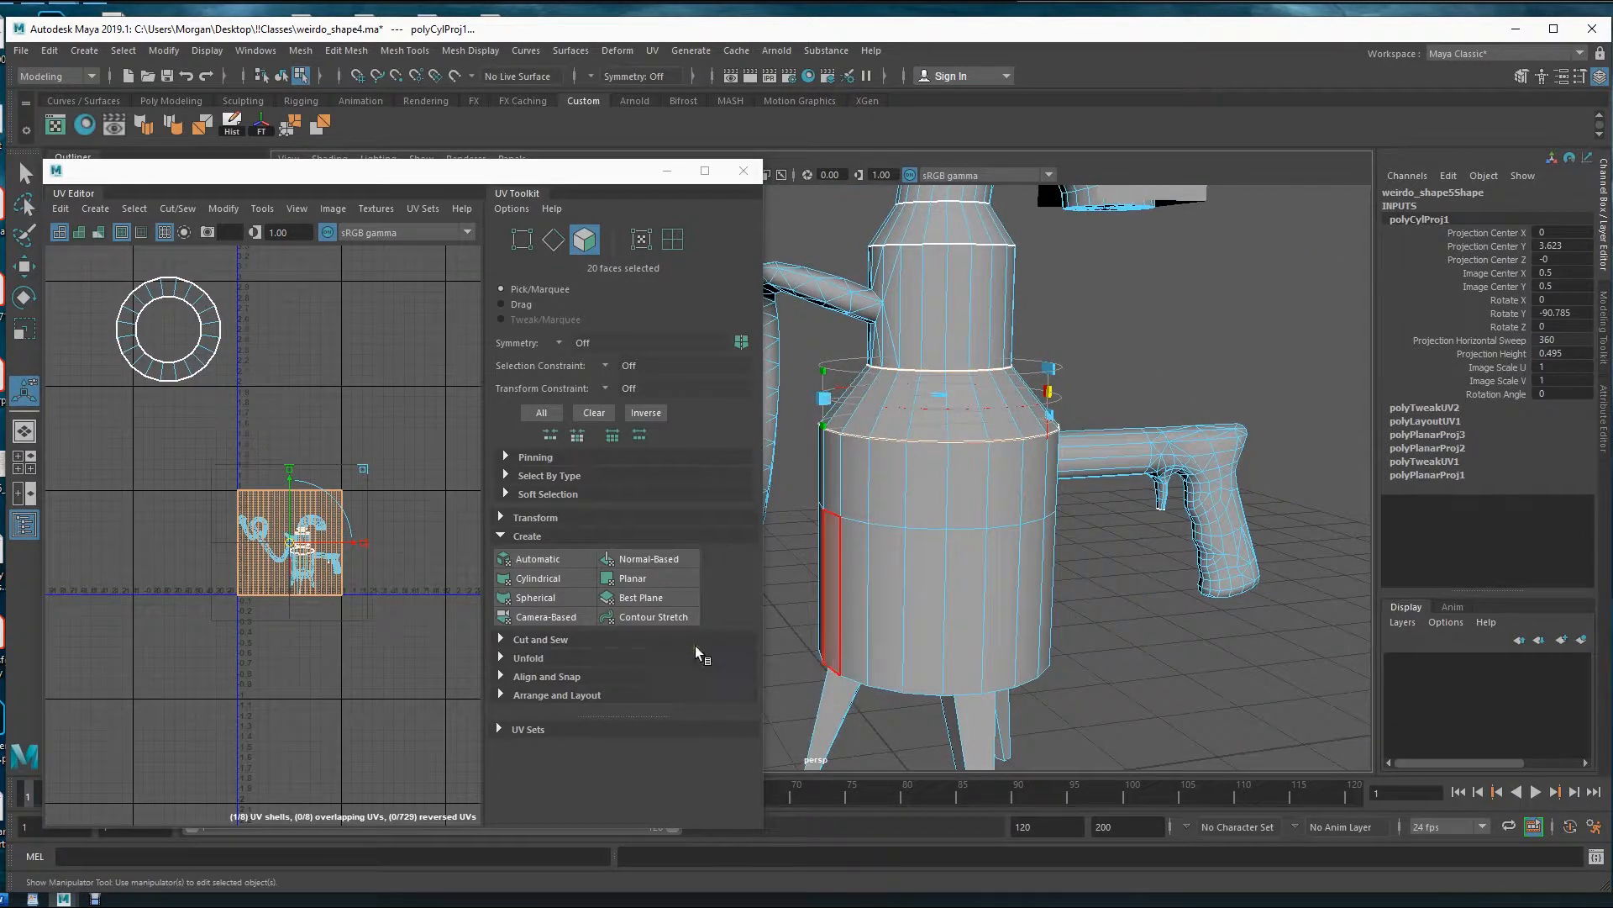
pyautogui.press('w')
pyautogui.moveTo(298, 551); pyautogui.dragTo(303, 343)
# - Select all faces around the straight cylindrical section between the two tapered collars
pyautogui.keyDown('alt'); pyautogui.moveTo(1032, 522); pyautogui.dragTo(1145, 624); pyautogui.keyUp('alt')
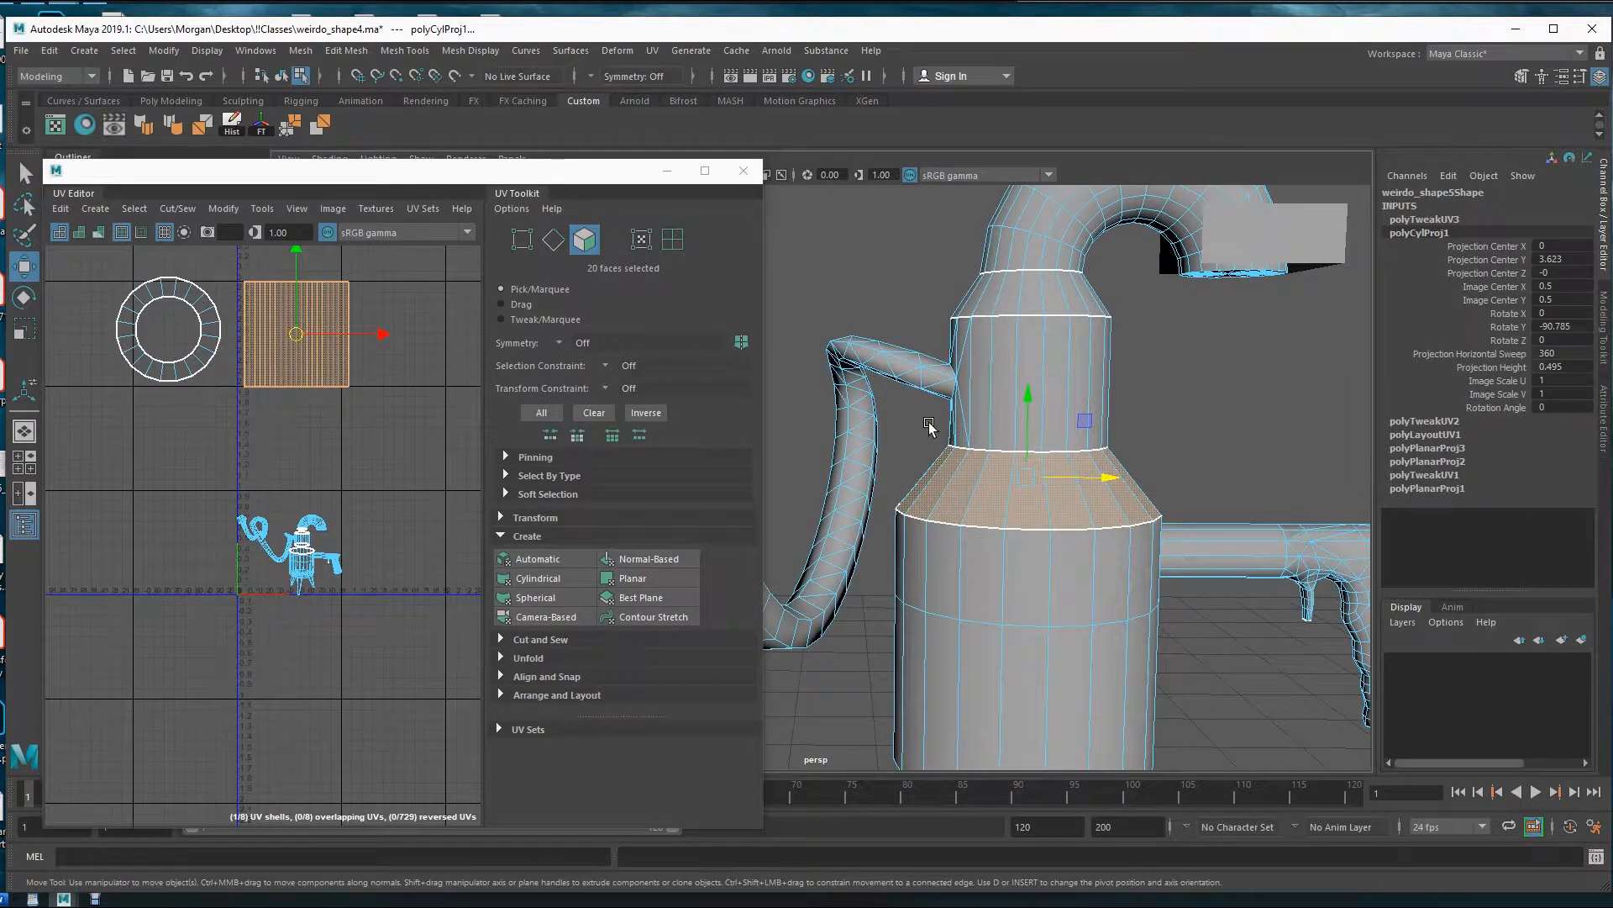
pyautogui.doubleClick(1084, 404)
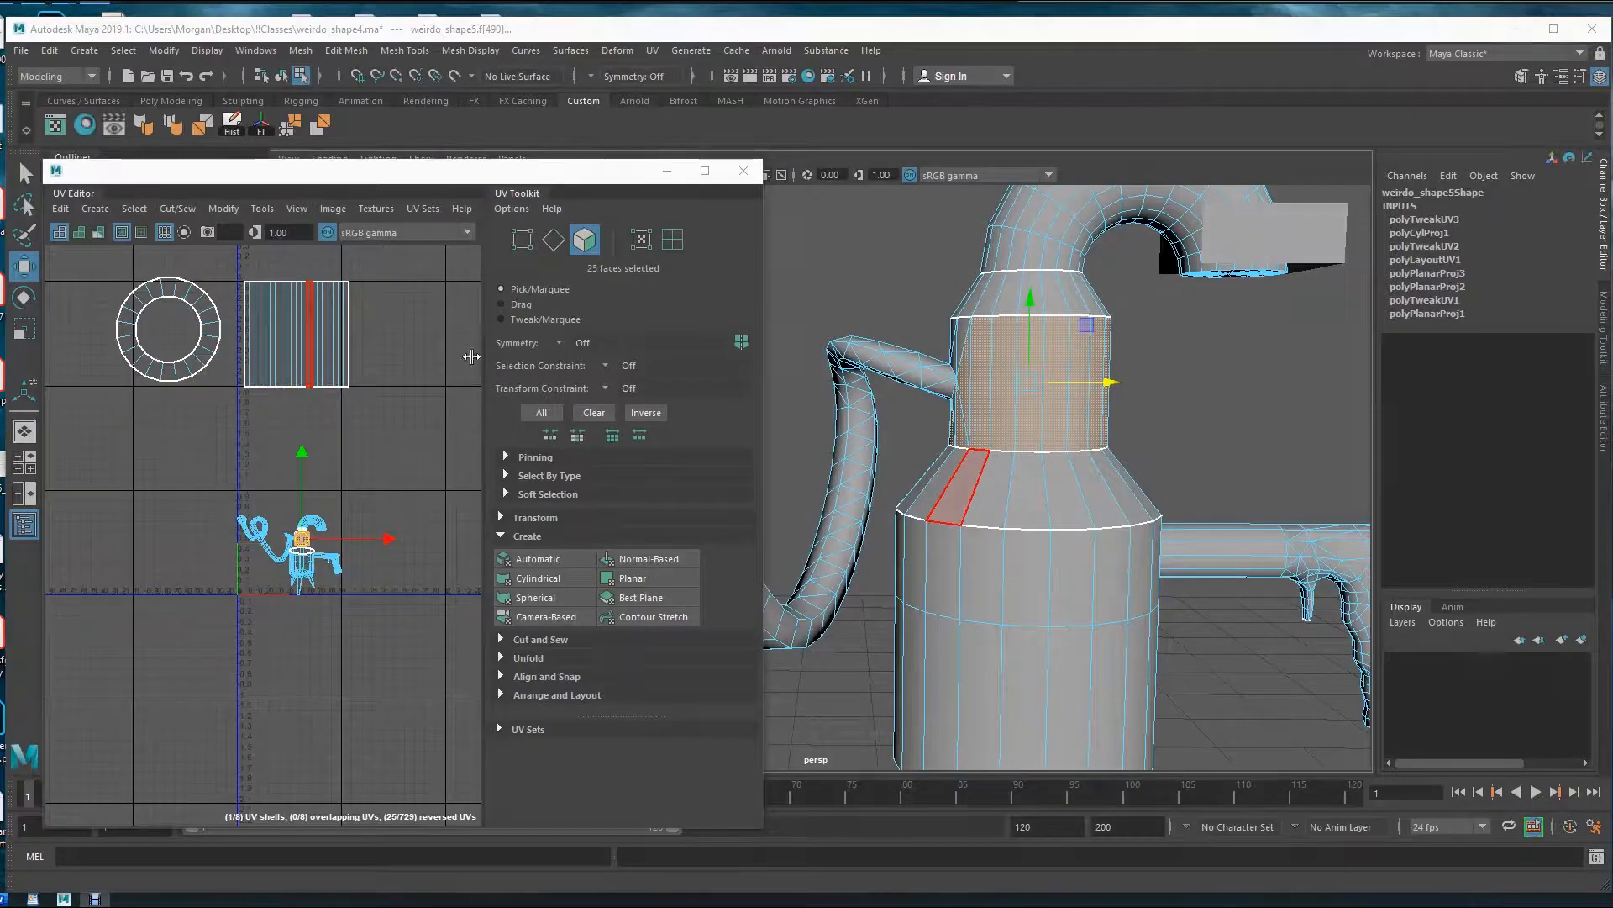
pyautogui.keyDown('alt'); pyautogui.moveTo(1149, 465); pyautogui.dragTo(984, 504); pyautogui.keyUp('alt')
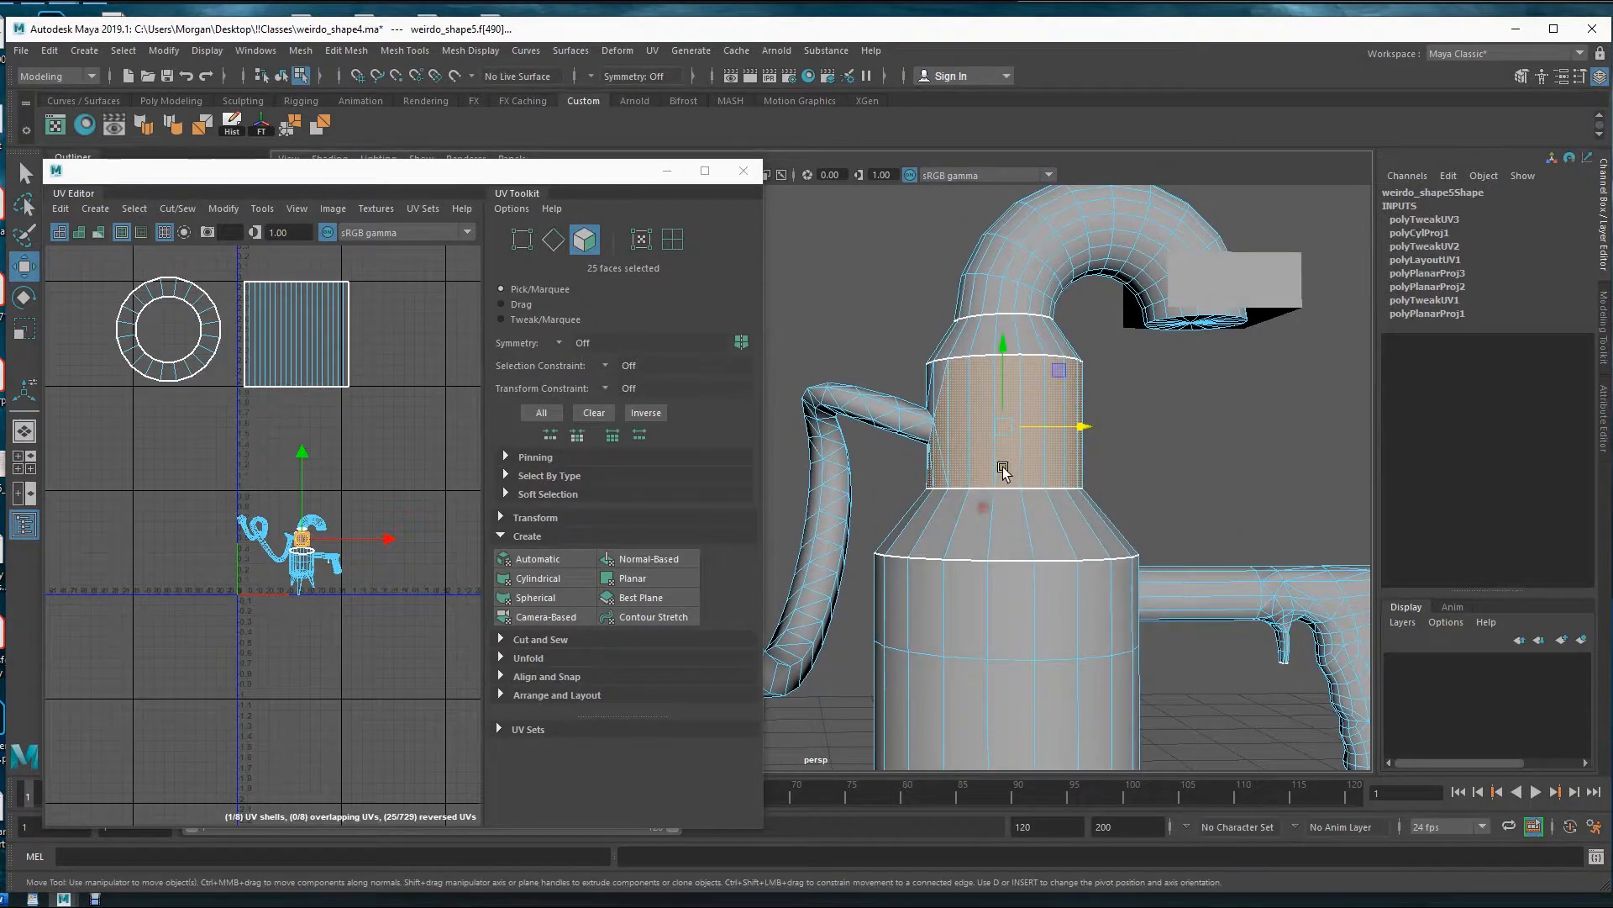
pyautogui.keyDown('alt'); pyautogui.moveTo(950, 481); pyautogui.dragTo(962, 507, button='middle'); pyautogui.keyUp('alt')
pyautogui.keyDown('alt'); pyautogui.moveTo(963, 507); pyautogui.dragTo(1079, 557, button='right'); pyautogui.keyUp('alt')
pyautogui.keyDown('alt'); pyautogui.moveTo(1148, 544); pyautogui.dragTo(1035, 551); pyautogui.keyUp('alt')
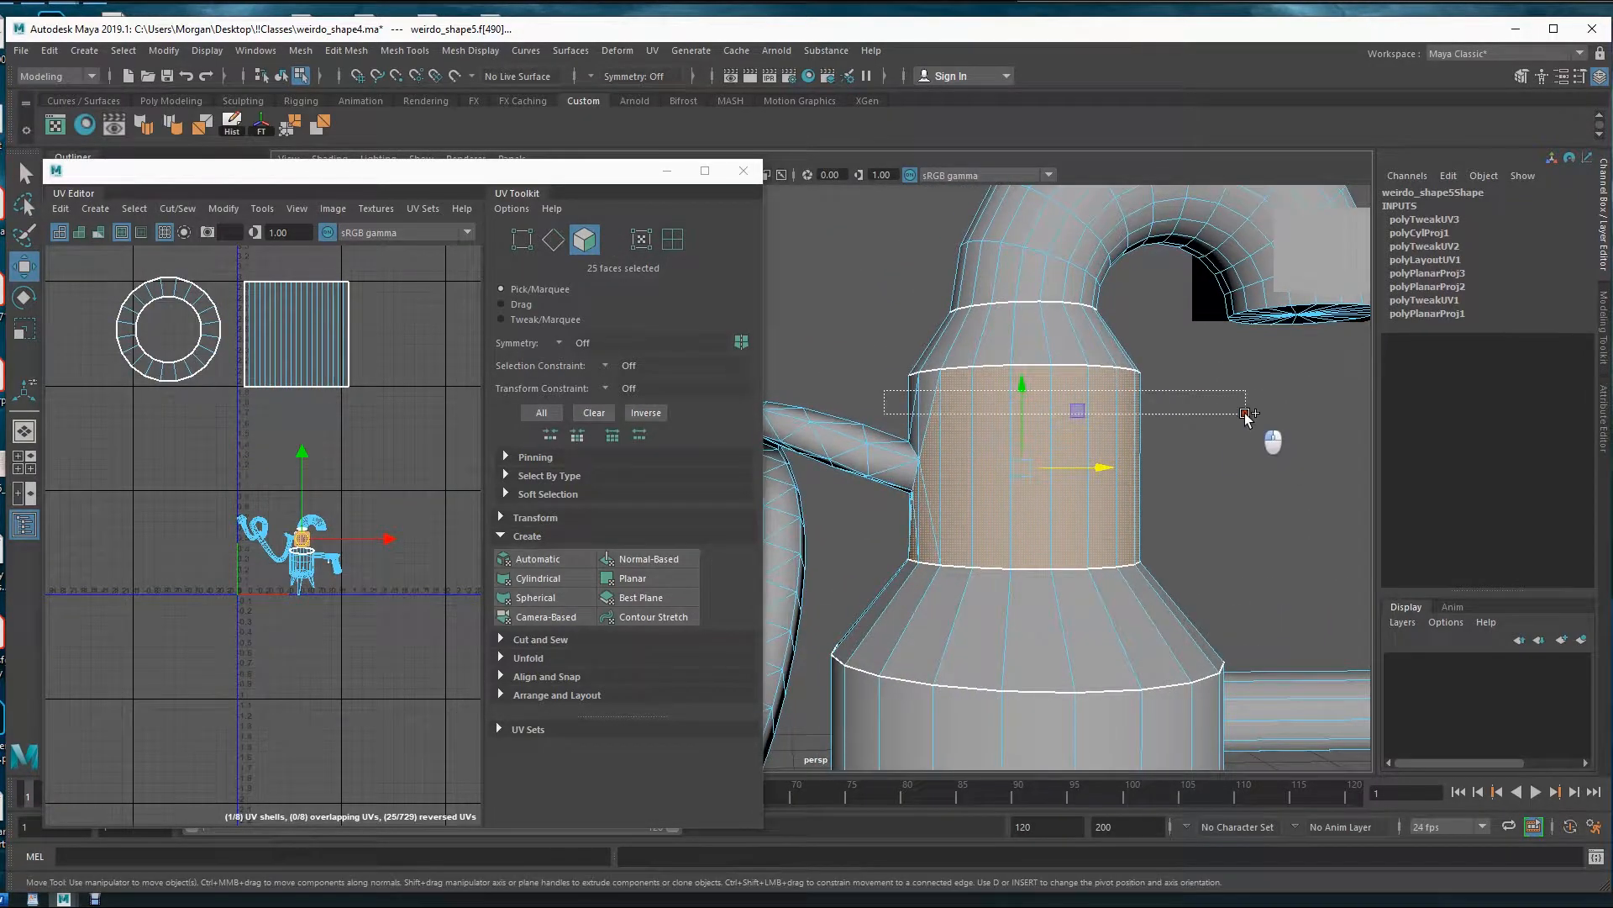
pyautogui.keyDown('alt'); pyautogui.moveTo(1149, 552); pyautogui.dragTo(914, 574, button='right'); pyautogui.keyUp('alt')
pyautogui.moveTo(949, 555)
pyautogui.keyDown('alt'); pyautogui.mouseDown()
pyautogui.moveTo(900, 558)
pyautogui.moveTo(934, 528)
pyautogui.mouseUp(); pyautogui.keyUp('alt')
pyautogui.keyDown('alt'); pyautogui.moveTo(934, 527); pyautogui.dragTo(1025, 579, button='right'); pyautogui.keyUp('alt')
# - Inspect the face selection around the neck cylinder and hose joint in wireframe, and return to shaded display
pyautogui.press('4')
pyautogui.keyDown('alt'); pyautogui.moveTo(1026, 584); pyautogui.dragTo(1063, 569, button='middle'); pyautogui.keyUp('alt')
pyautogui.keyDown('alt'); pyautogui.moveTo(1063, 569); pyautogui.dragTo(916, 550, button='right'); pyautogui.keyUp('alt')
pyautogui.keyDown('alt'); pyautogui.moveTo(1093, 559); pyautogui.dragTo(1181, 507); pyautogui.keyUp('alt')
pyautogui.keyDown('alt'); pyautogui.moveTo(937, 567); pyautogui.dragTo(994, 583); pyautogui.keyUp('alt')
pyautogui.keyDown('alt'); pyautogui.moveTo(1163, 644); pyautogui.dragTo(1312, 639, button='right'); pyautogui.keyUp('alt')
pyautogui.keyDown('alt'); pyautogui.moveTo(1312, 638); pyautogui.dragTo(1005, 558); pyautogui.keyUp('alt')
pyautogui.keyDown('alt'); pyautogui.moveTo(1005, 558); pyautogui.dragTo(1195, 591, button='right'); pyautogui.keyUp('alt')
pyautogui.keyDown('alt'); pyautogui.moveTo(1195, 591); pyautogui.dragTo(787, 316, button='middle'); pyautogui.keyUp('alt')
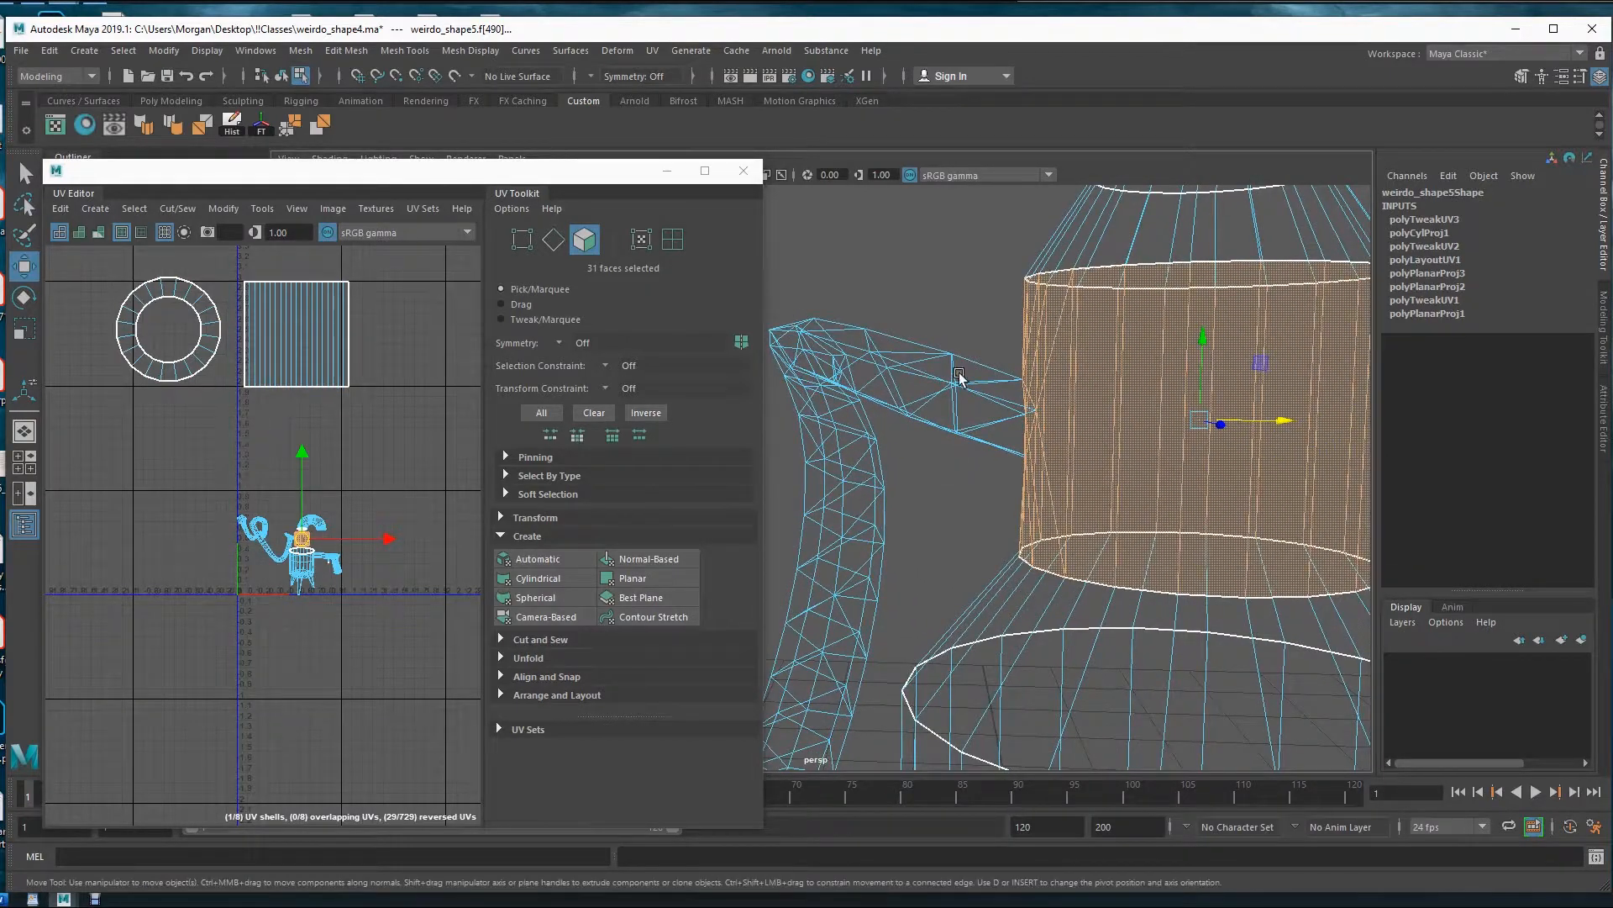
pyautogui.keyDown('alt'); pyautogui.moveTo(787, 315); pyautogui.dragTo(674, 324, button='right'); pyautogui.keyUp('alt')
pyautogui.press('5')
# - Apply a Cylindrical UV projection to the selected faces of the section between the collars
pyautogui.keyDown('alt'); pyautogui.moveTo(955, 423); pyautogui.dragTo(897, 496, button='right'); pyautogui.keyUp('alt')
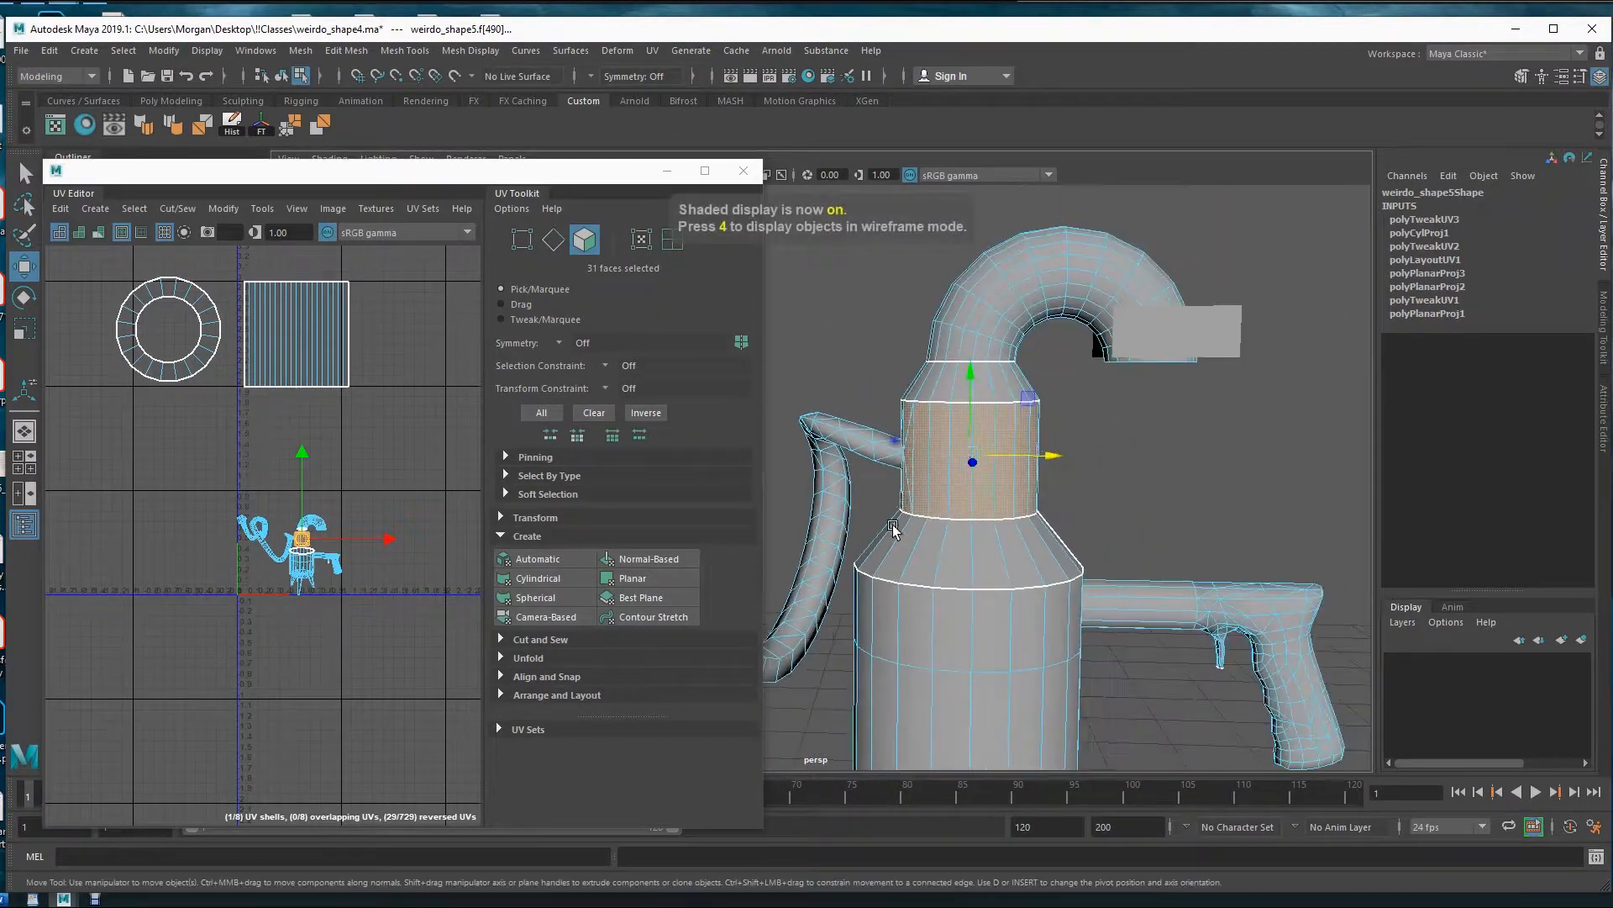
pyautogui.keyDown('alt'); pyautogui.moveTo(790, 499); pyautogui.dragTo(865, 479, button='middle'); pyautogui.keyUp('alt')
pyautogui.keyDown('alt'); pyautogui.moveTo(865, 479); pyautogui.dragTo(1084, 496); pyautogui.keyUp('alt')
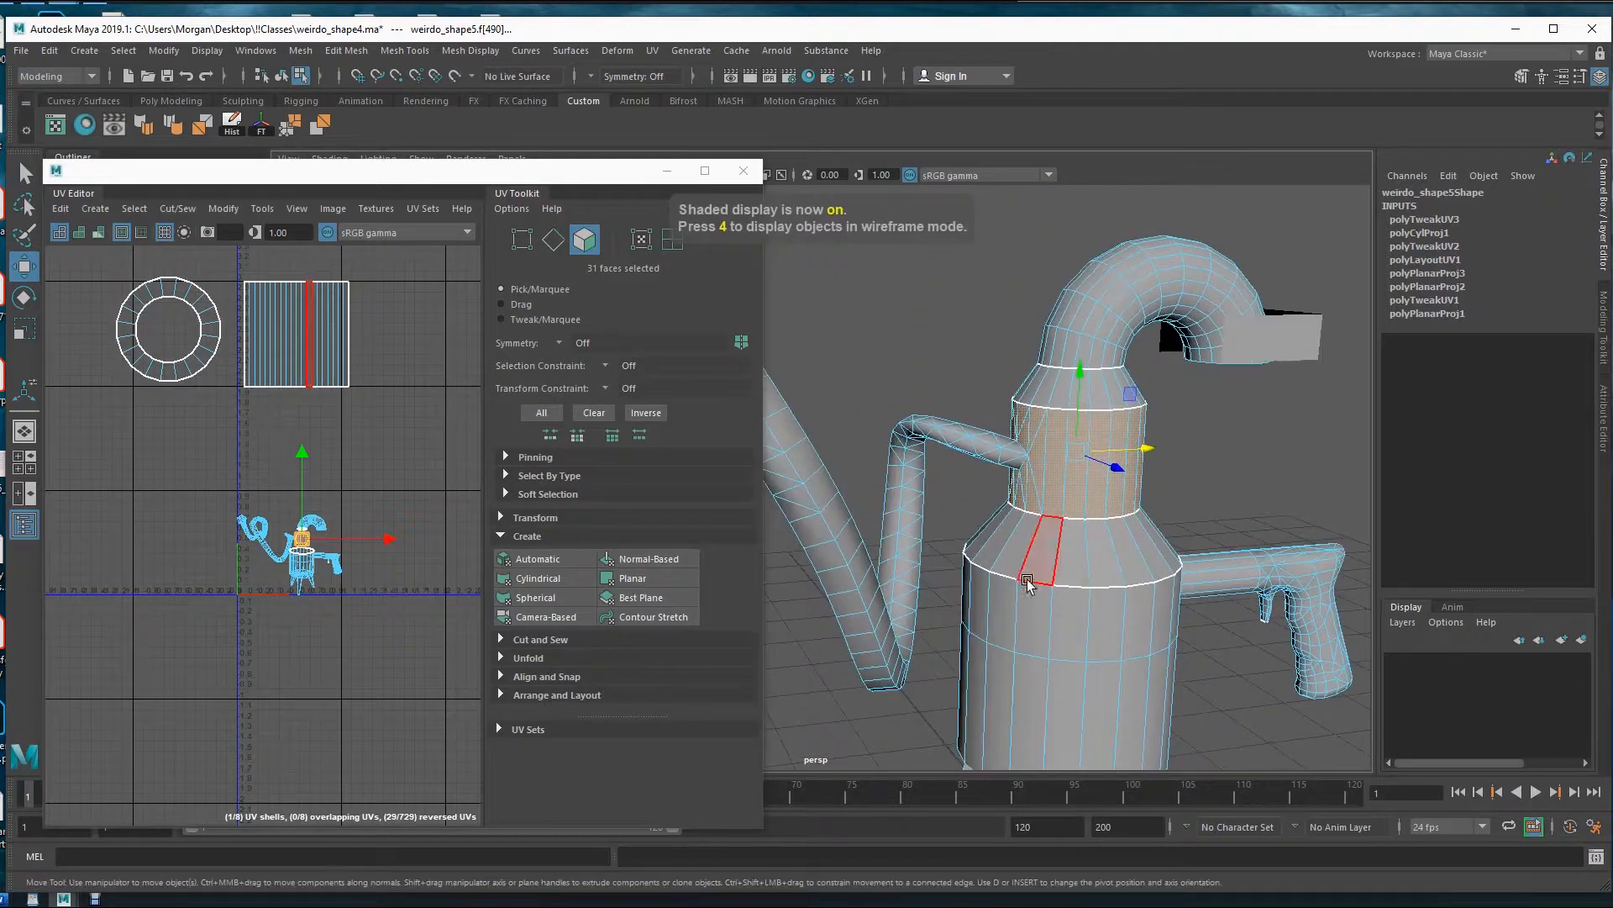
pyautogui.click(548, 578)
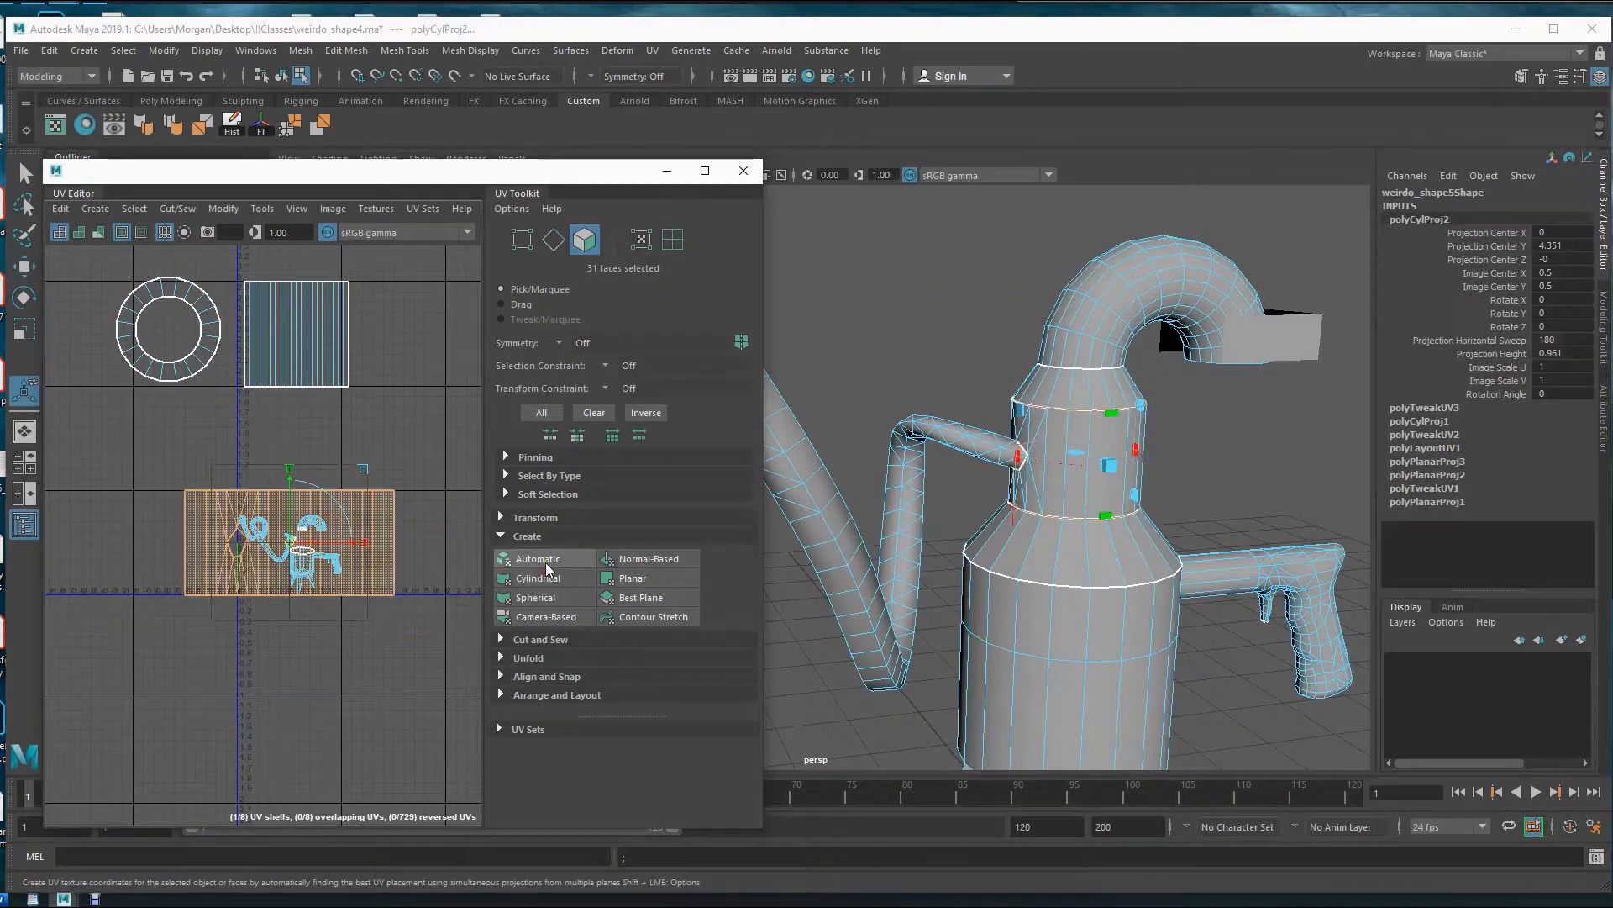
# - Rotate the neck cylinder's projection to about 260.9 in Y and extend its horizontal sweep to 360
pyautogui.keyDown('alt'); pyautogui.moveTo(1051, 504); pyautogui.dragTo(914, 460); pyautogui.keyUp('alt')
pyautogui.keyDown('alt'); pyautogui.moveTo(1155, 516); pyautogui.dragTo(889, 387, button='middle'); pyautogui.keyUp('alt')
pyautogui.keyDown('alt'); pyautogui.moveTo(1080, 497); pyautogui.dragTo(1000, 511); pyautogui.keyUp('alt')
pyautogui.keyDown('alt'); pyautogui.moveTo(979, 514); pyautogui.dragTo(1197, 499, button='middle'); pyautogui.keyUp('alt')
pyautogui.keyDown('alt'); pyautogui.moveTo(1197, 498); pyautogui.dragTo(1244, 496); pyautogui.keyUp('alt')
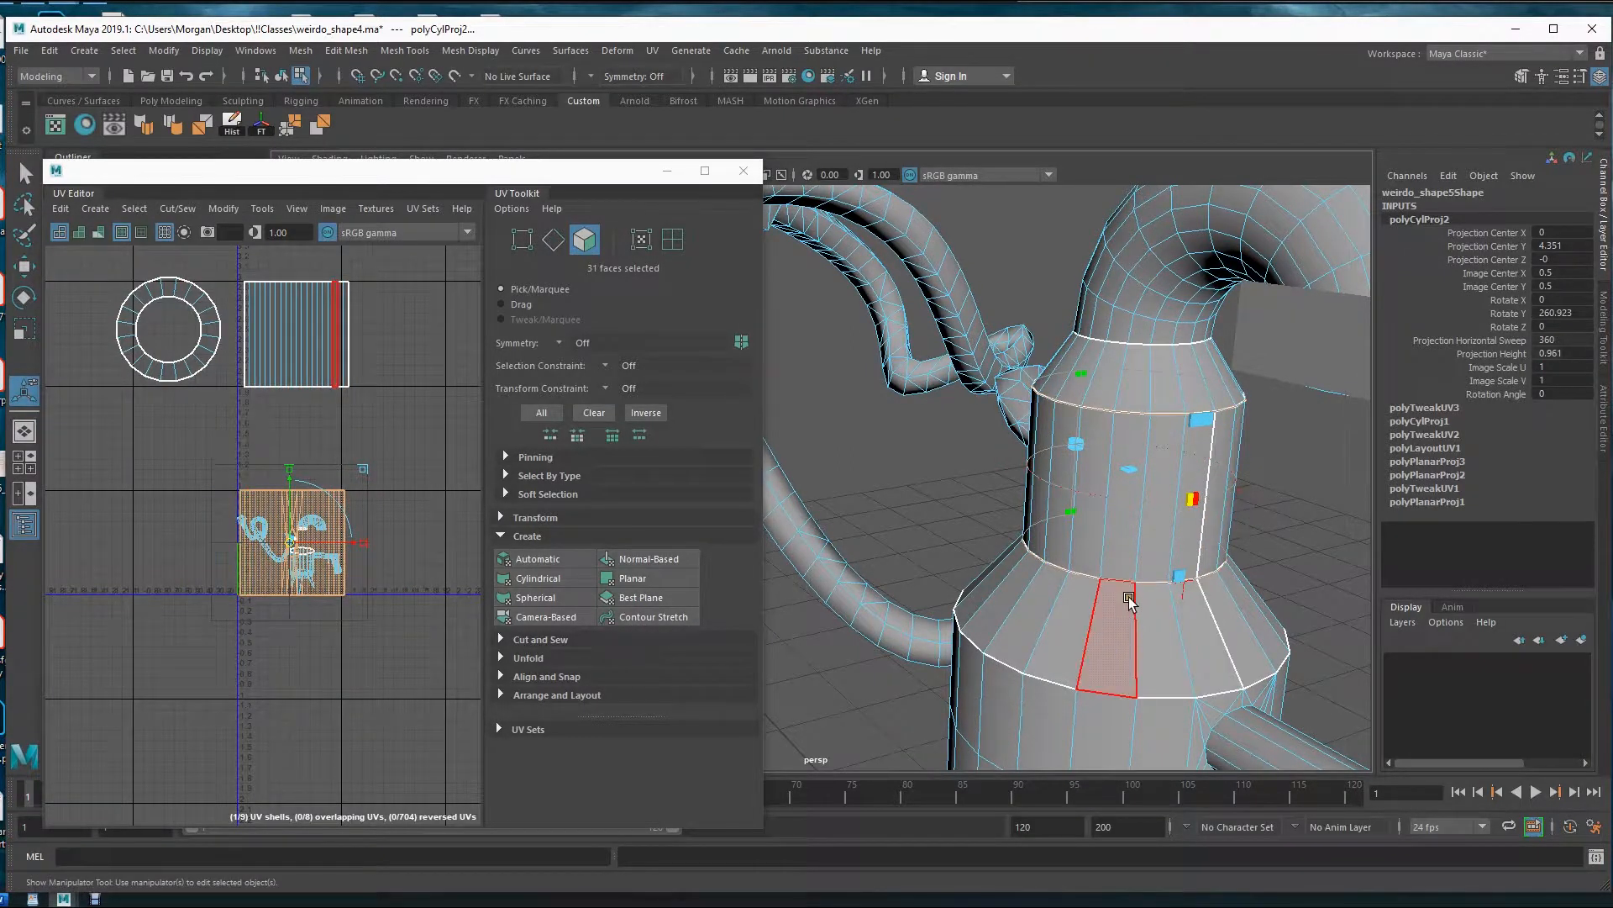
# - Move the neck cylinder's UV shell out of the 0–1 tile, placing it right of the lower collar's shell
pyautogui.keyDown('alt'); pyautogui.moveTo(1130, 599); pyautogui.dragTo(1176, 574, button='middle'); pyautogui.keyUp('alt')
pyautogui.press('w')
pyautogui.moveTo(303, 551); pyautogui.dragTo(412, 341)
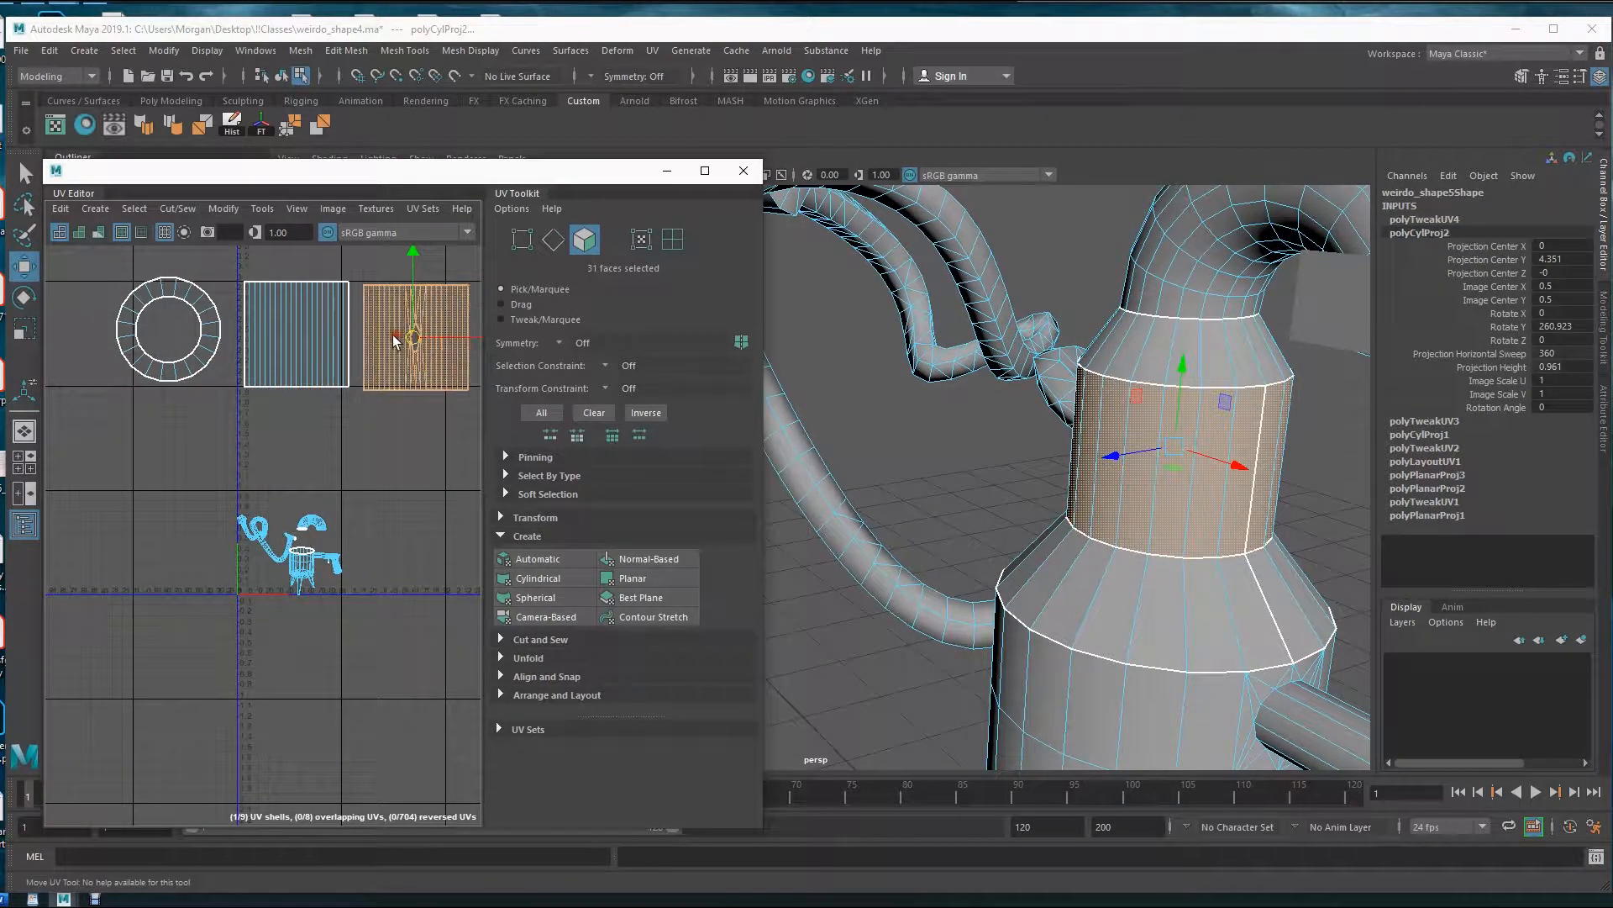
# - Try selecting the faces of the large body cylinder below the lower collar
pyautogui.keyDown('alt'); pyautogui.moveTo(1166, 517); pyautogui.dragTo(1073, 574, button='right'); pyautogui.keyUp('alt')
pyautogui.keyDown('alt'); pyautogui.moveTo(932, 588); pyautogui.dragTo(966, 517); pyautogui.keyUp('alt')
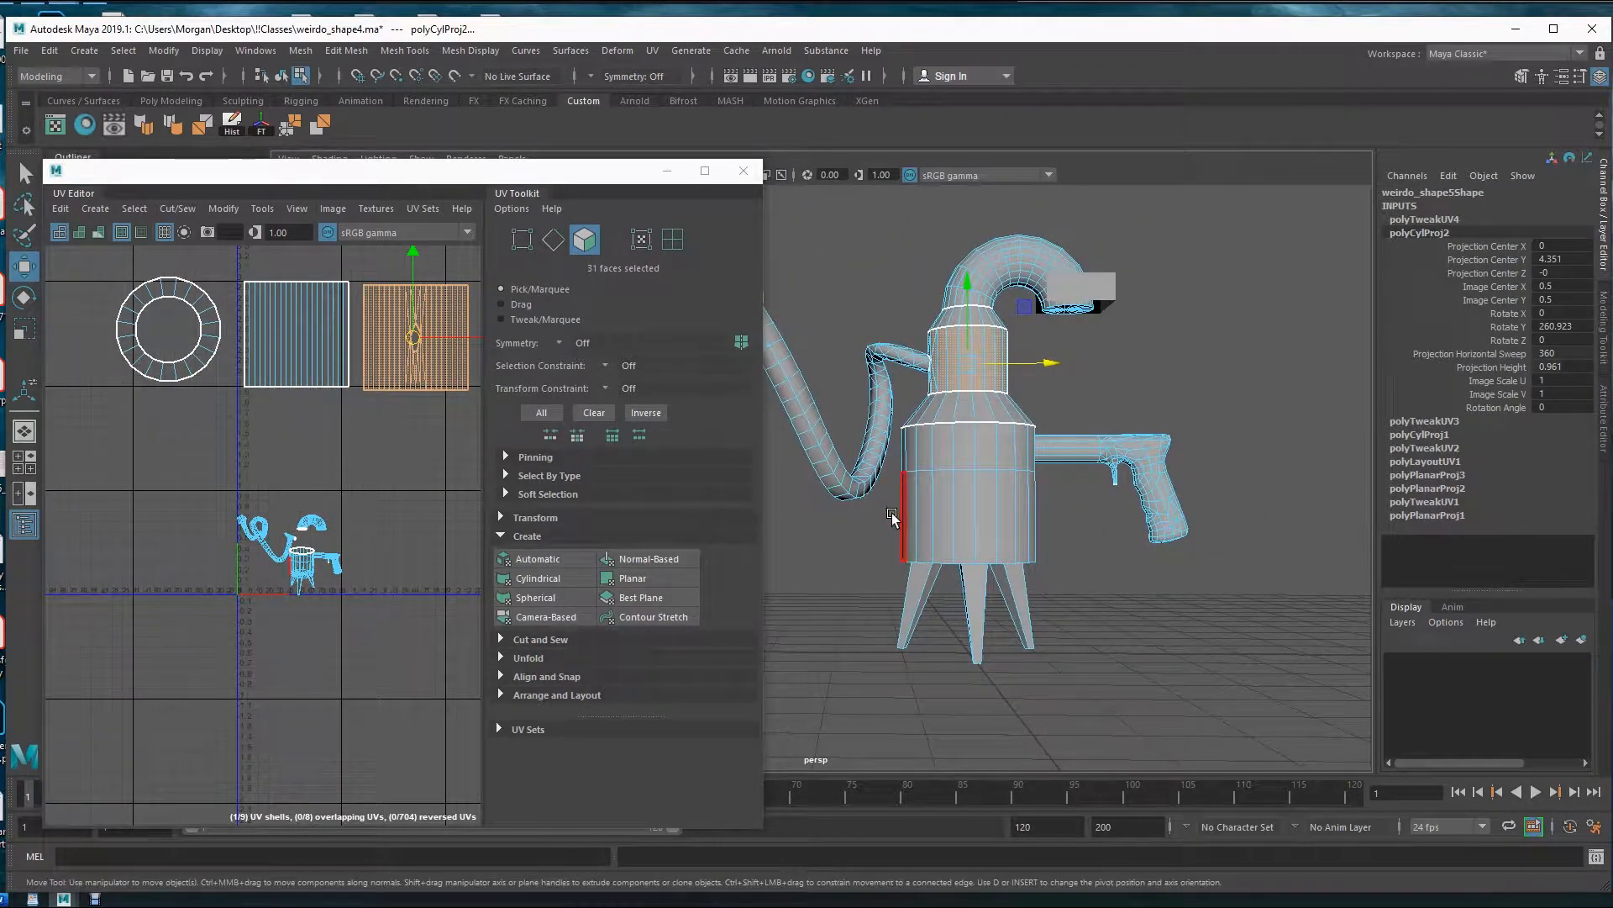
pyautogui.moveTo(1039, 475); pyautogui.dragTo(1037, 476)
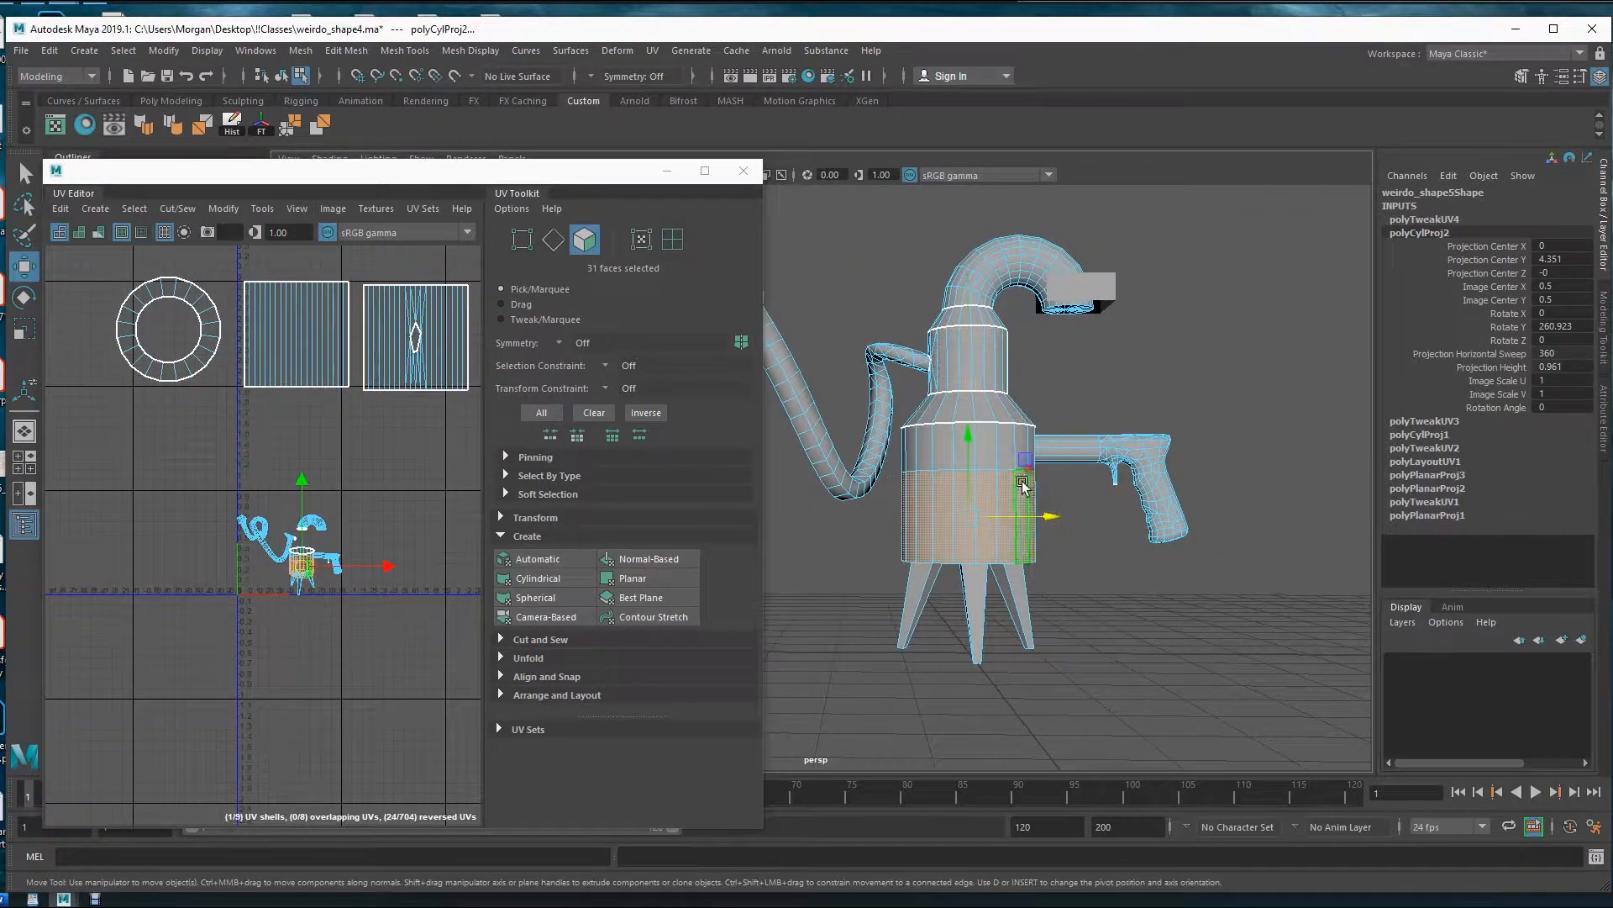
pyautogui.keyDown('alt'); pyautogui.moveTo(958, 611); pyautogui.dragTo(969, 612, button='middle'); pyautogui.keyUp('alt')
# - Switch to UV shell selection, scale the upper collar's ring-shaped UV shell down slightly, and nudge it into place
pyautogui.moveTo(361, 409); pyautogui.dragTo(282, 386, button='right')
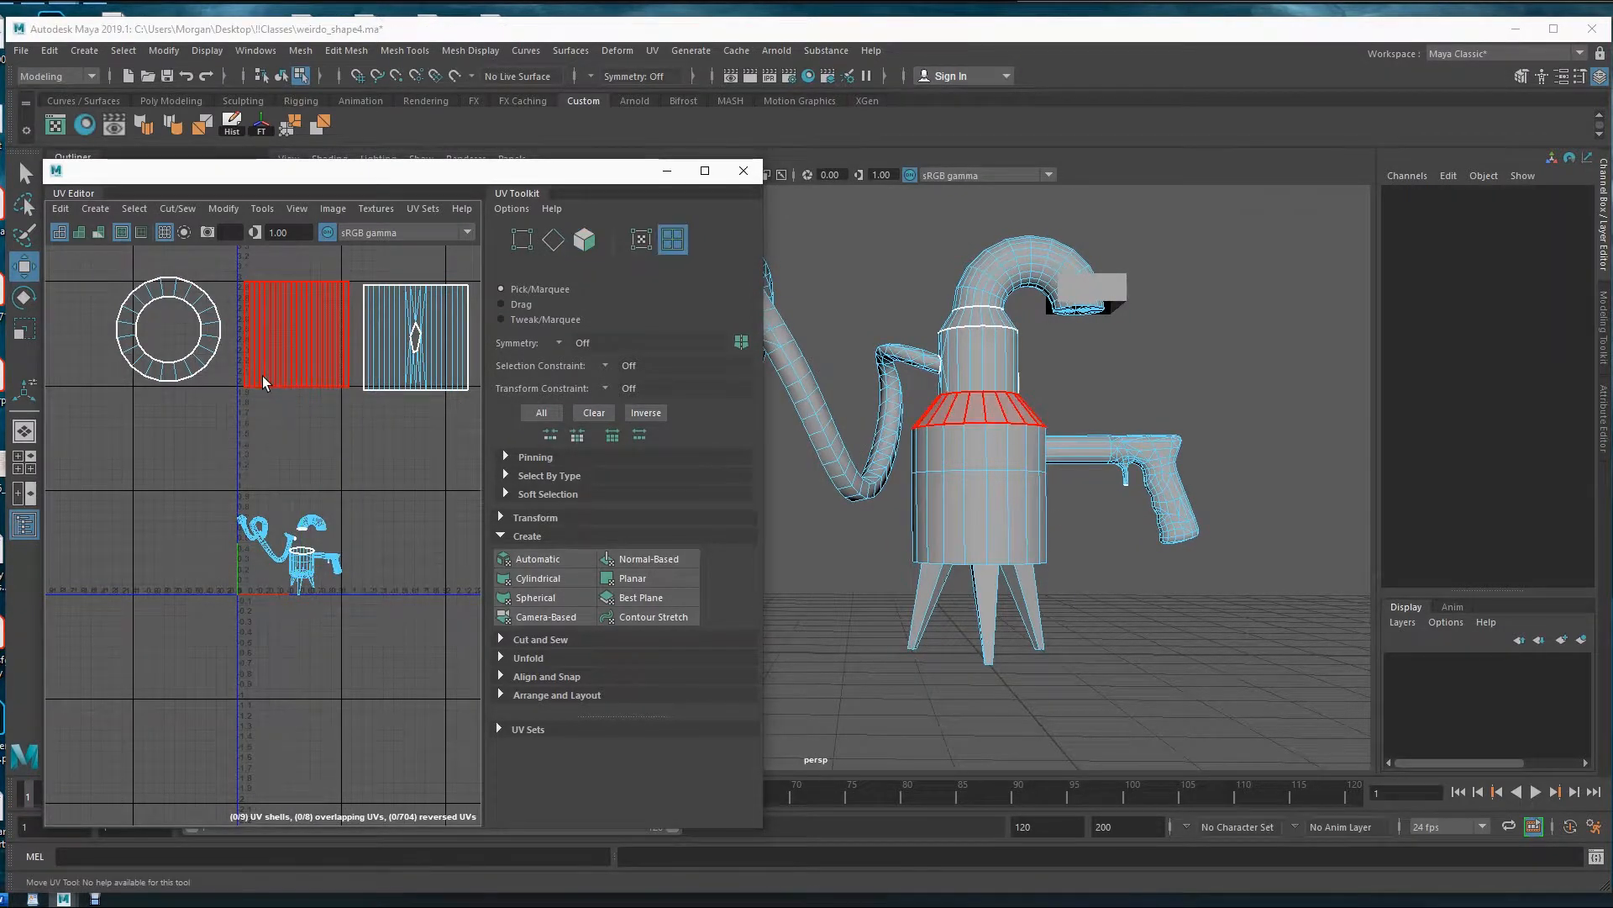
pyautogui.moveTo(389, 438); pyautogui.dragTo(321, 415, button='right')
pyautogui.click(328, 362)
pyautogui.click(381, 373)
pyautogui.click(199, 366)
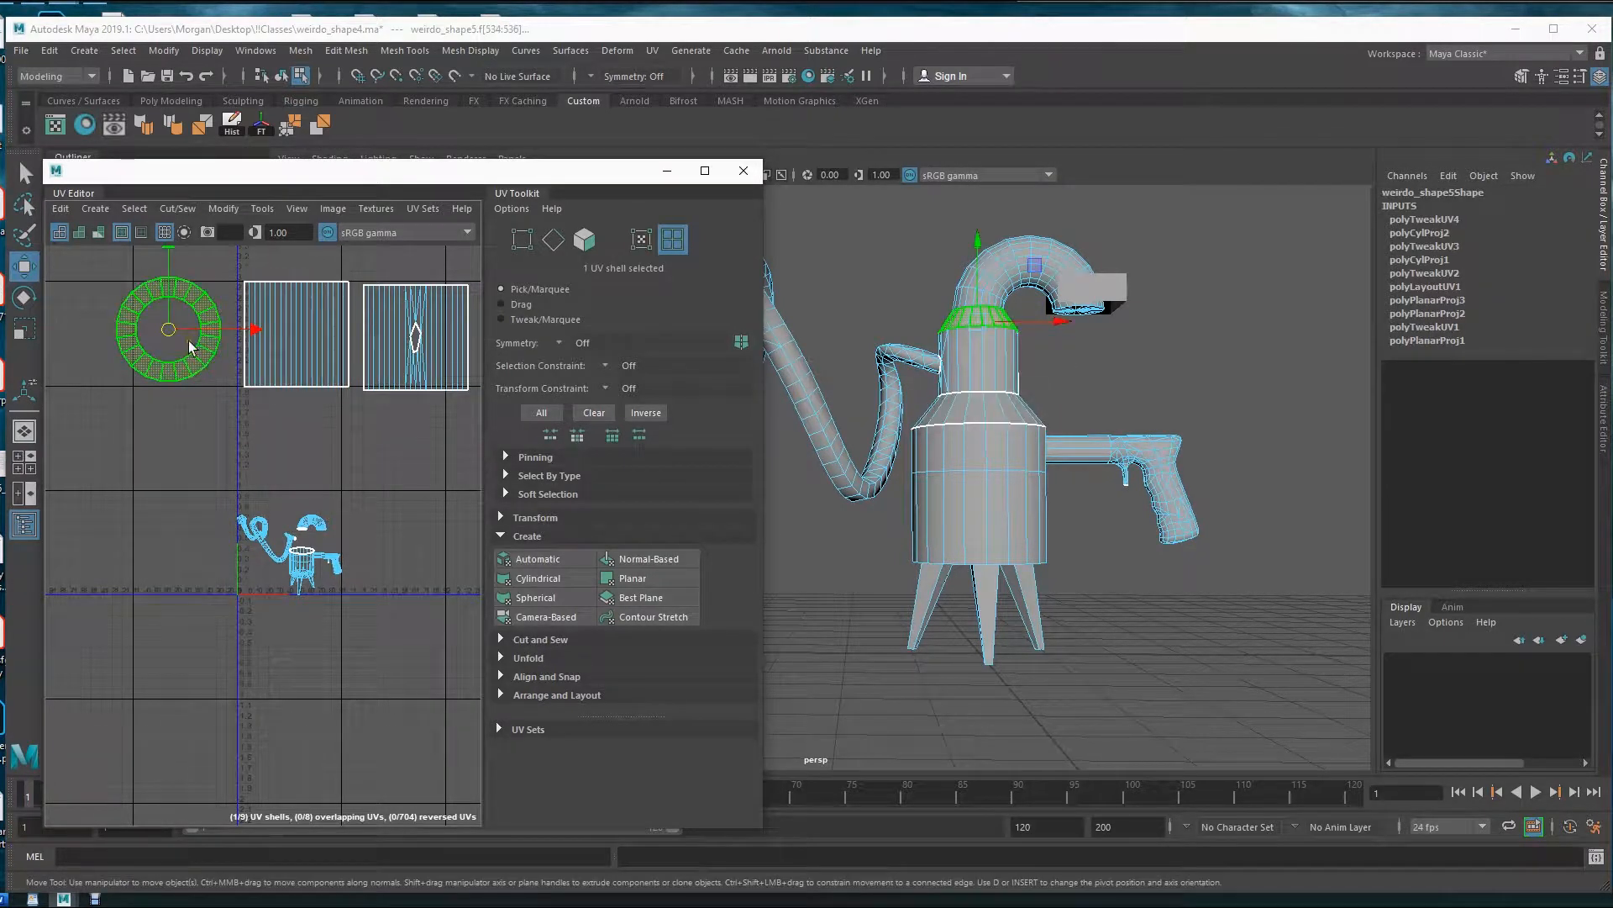
pyautogui.moveTo(172, 334)
pyautogui.mouseDown()
pyautogui.moveTo(175, 437)
pyautogui.moveTo(161, 357)
pyautogui.moveTo(109, 471)
pyautogui.moveTo(171, 336)
pyautogui.mouseUp()
pyautogui.press('r')
pyautogui.press('w')
# - Clear the collar shell selection and select the UV shell containing the body cylinder and gun
pyautogui.click(913, 486)
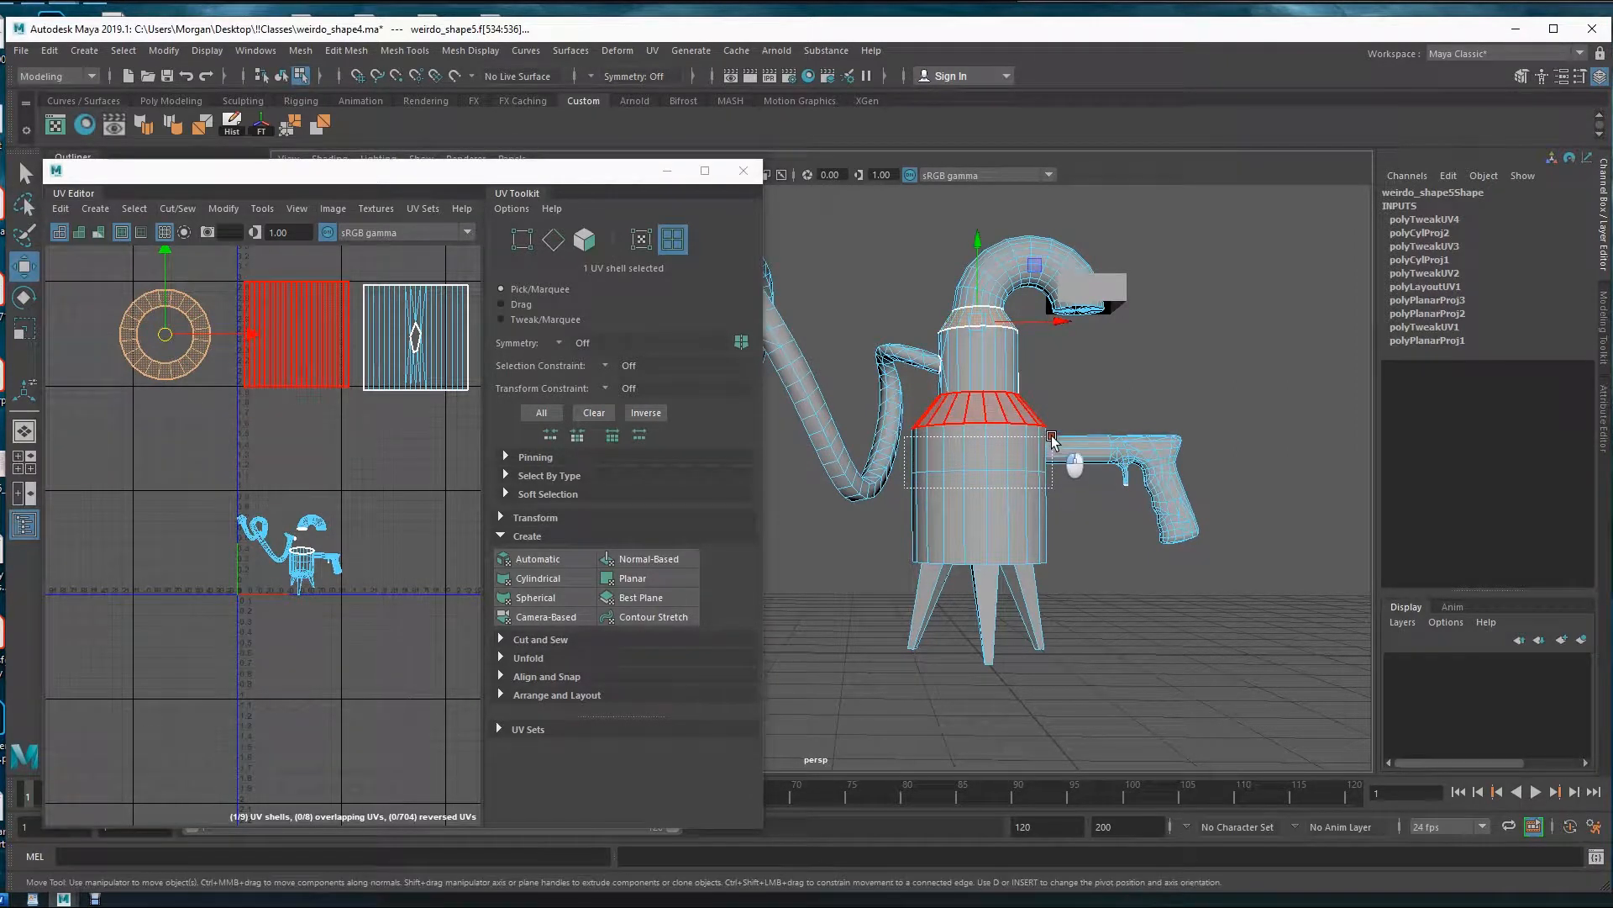
pyautogui.moveTo(1052, 441); pyautogui.dragTo(1070, 465)
pyautogui.keyDown('alt'); pyautogui.moveTo(1081, 655); pyautogui.dragTo(1062, 619); pyautogui.keyUp('alt')
pyautogui.press('q')
pyautogui.moveTo(1009, 414); pyautogui.dragTo(1168, 609)
pyautogui.keyDown('alt'); pyautogui.moveTo(1168, 610); pyautogui.dragTo(906, 436); pyautogui.keyUp('alt')
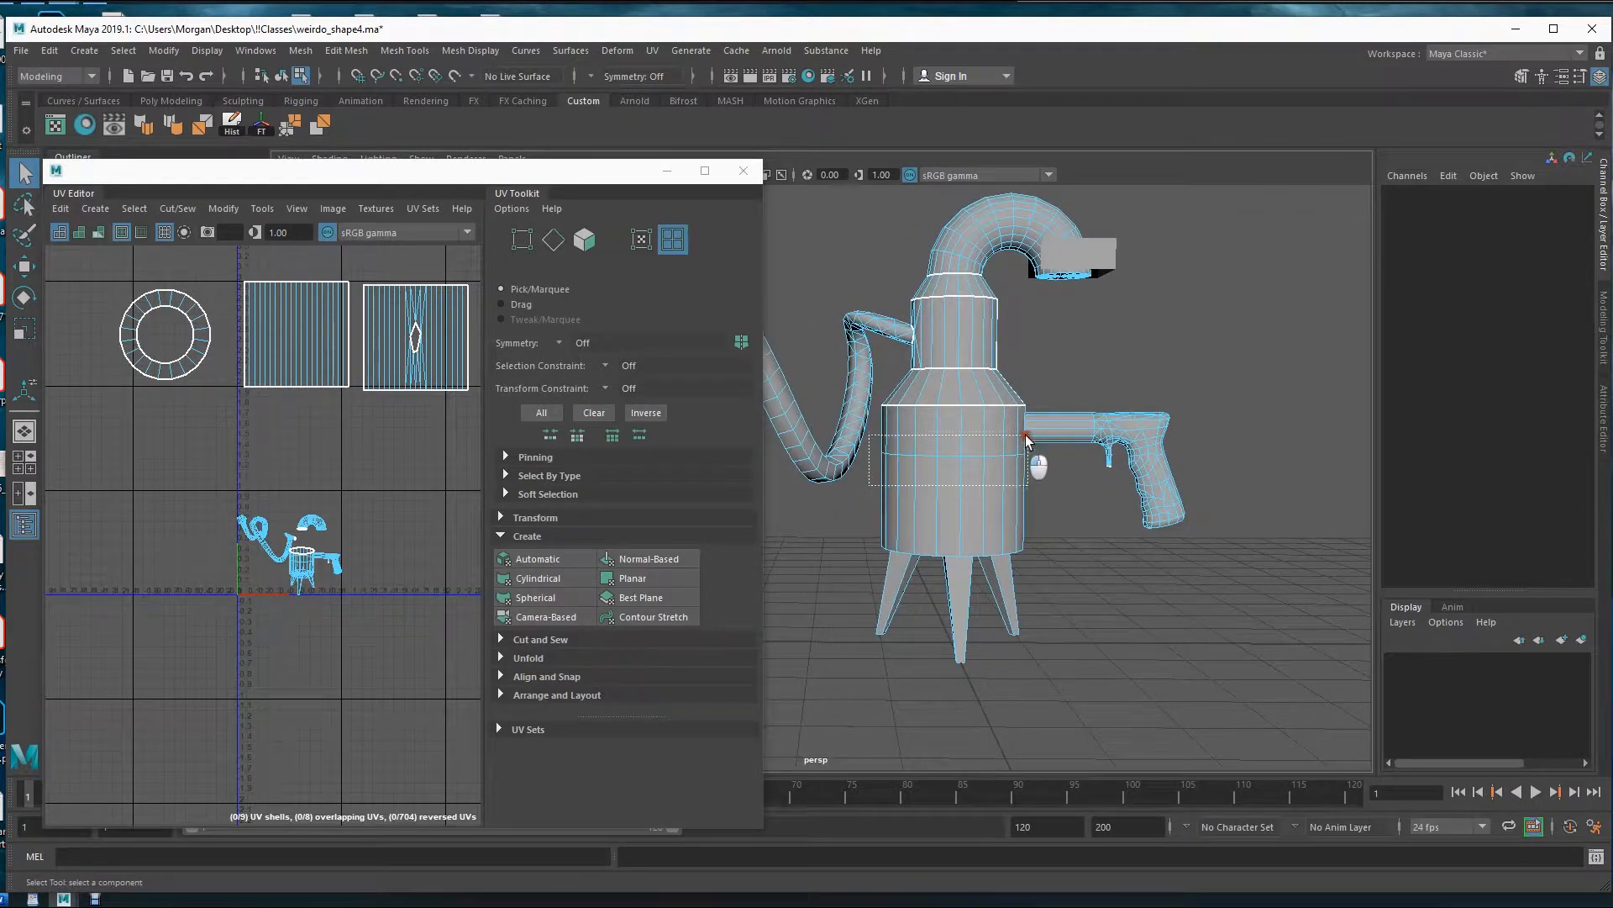
pyautogui.moveTo(1044, 429); pyautogui.dragTo(1045, 431)
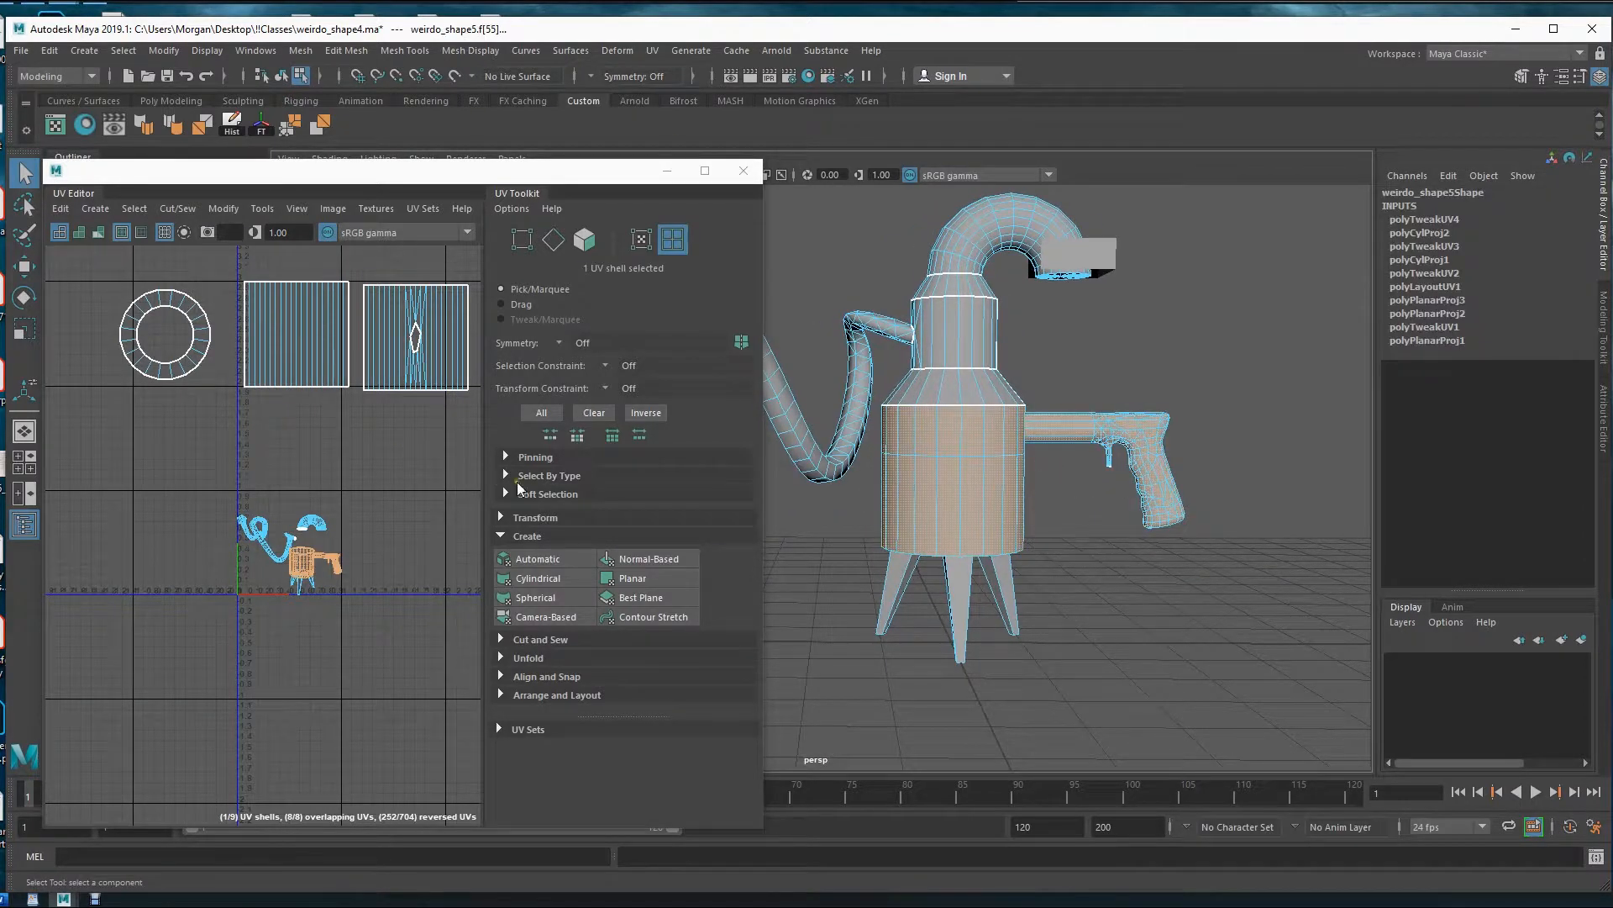
# - Convert the shell selection to faces and deselect the gun and underside faces, keeping only the body cylinder's side faces
pyautogui.press('F11')
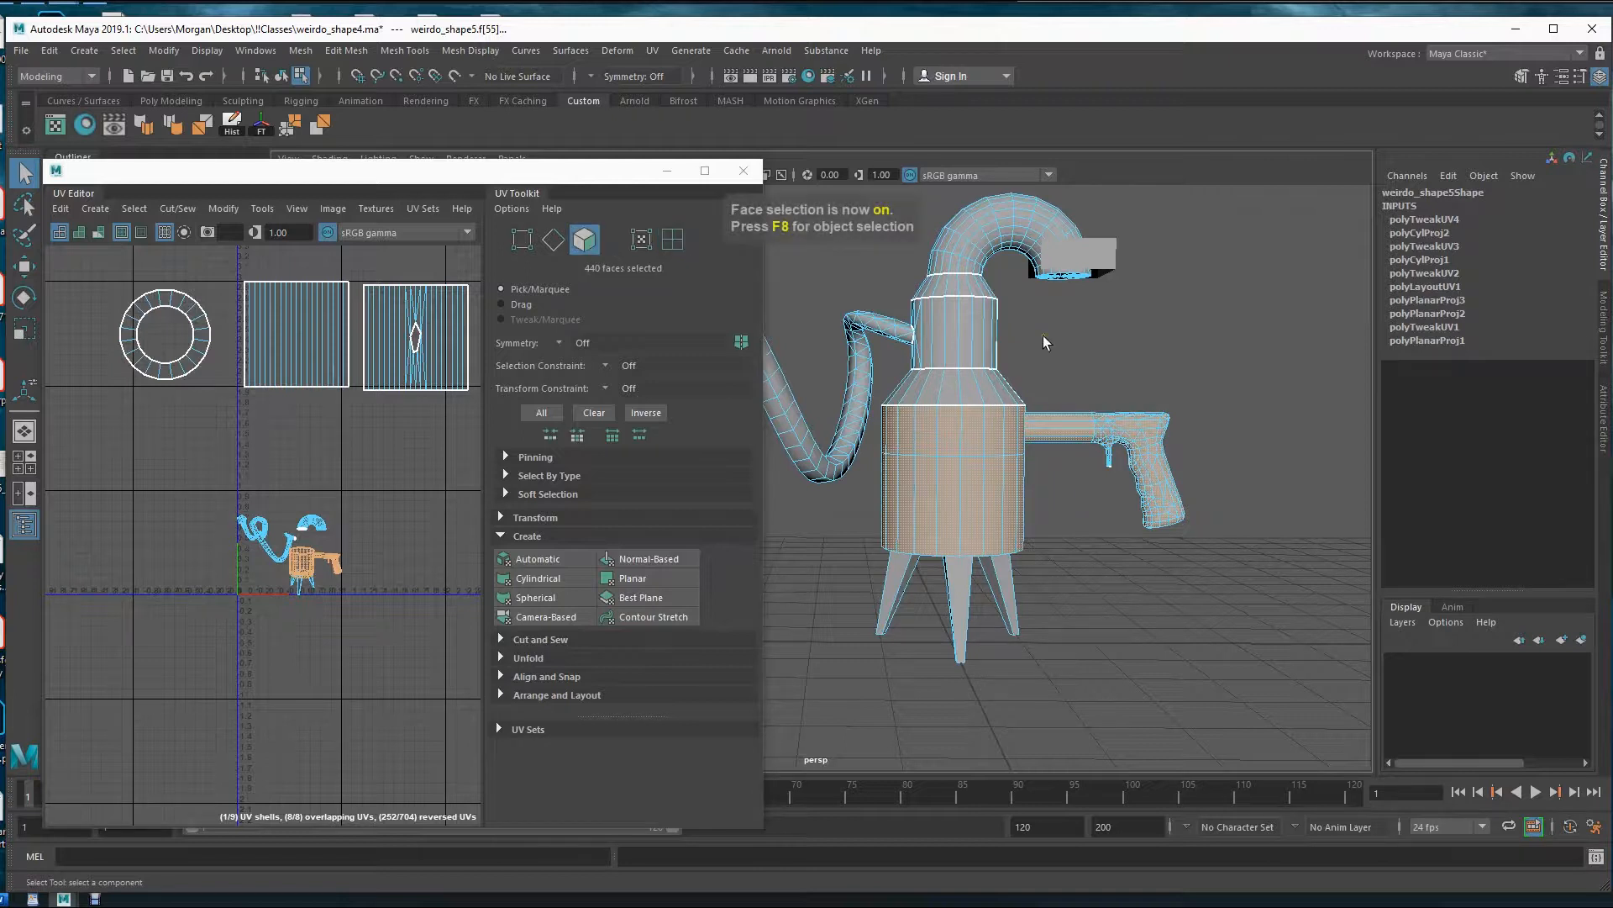
pyautogui.moveTo(1070, 393); pyautogui.dragTo(1232, 588)
pyautogui.press('f')
pyautogui.keyDown('alt'); pyautogui.moveTo(1154, 521); pyautogui.dragTo(1027, 397); pyautogui.keyUp('alt')
pyautogui.keyDown('alt'); pyautogui.moveTo(909, 468); pyautogui.dragTo(1229, 451, button='right'); pyautogui.keyUp('alt')
pyautogui.keyDown('alt'); pyautogui.moveTo(1229, 451); pyautogui.dragTo(937, 474, button='middle'); pyautogui.keyUp('alt')
pyautogui.keyDown('alt'); pyautogui.moveTo(934, 473); pyautogui.dragTo(1020, 468, button='right'); pyautogui.keyUp('alt')
pyautogui.moveTo(1020, 467)
pyautogui.keyDown('alt'); pyautogui.mouseDown()
pyautogui.moveTo(1081, 378)
pyautogui.moveTo(1009, 475)
pyautogui.mouseUp(); pyautogui.keyUp('alt')
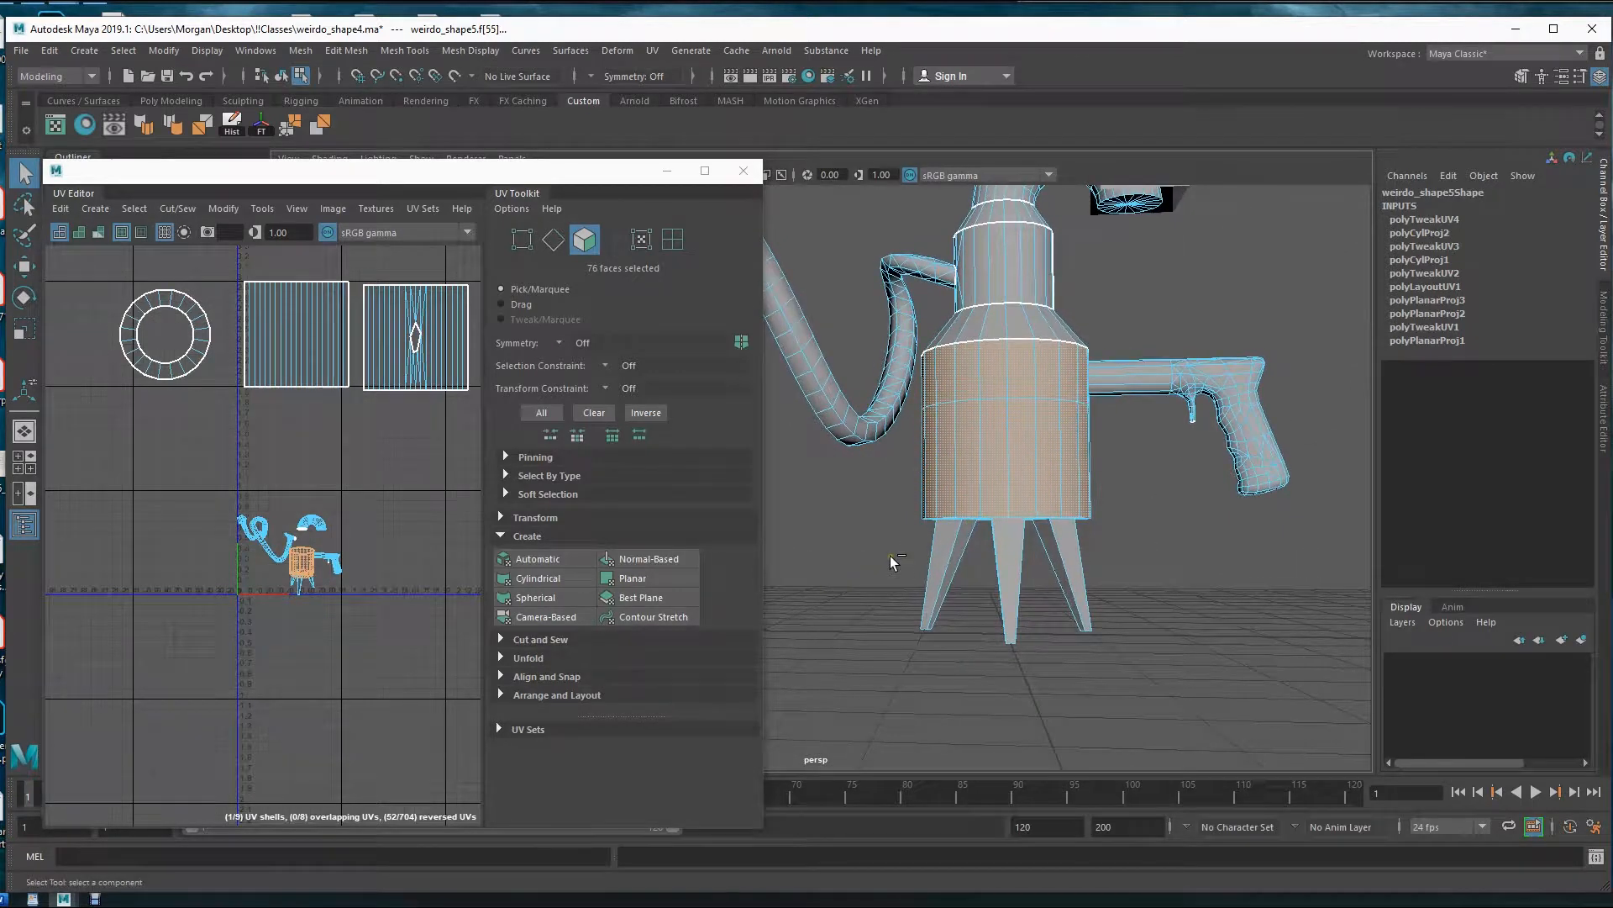
pyautogui.keyDown('ctrl'); pyautogui.moveTo(1122, 521); pyautogui.dragTo(1133, 498); pyautogui.keyUp('ctrl')
pyautogui.keyDown('ctrl'); pyautogui.keyDown('shift'); pyautogui.moveTo(962, 473); pyautogui.dragTo(998, 359); pyautogui.keyUp('shift'); pyautogui.keyUp('ctrl')
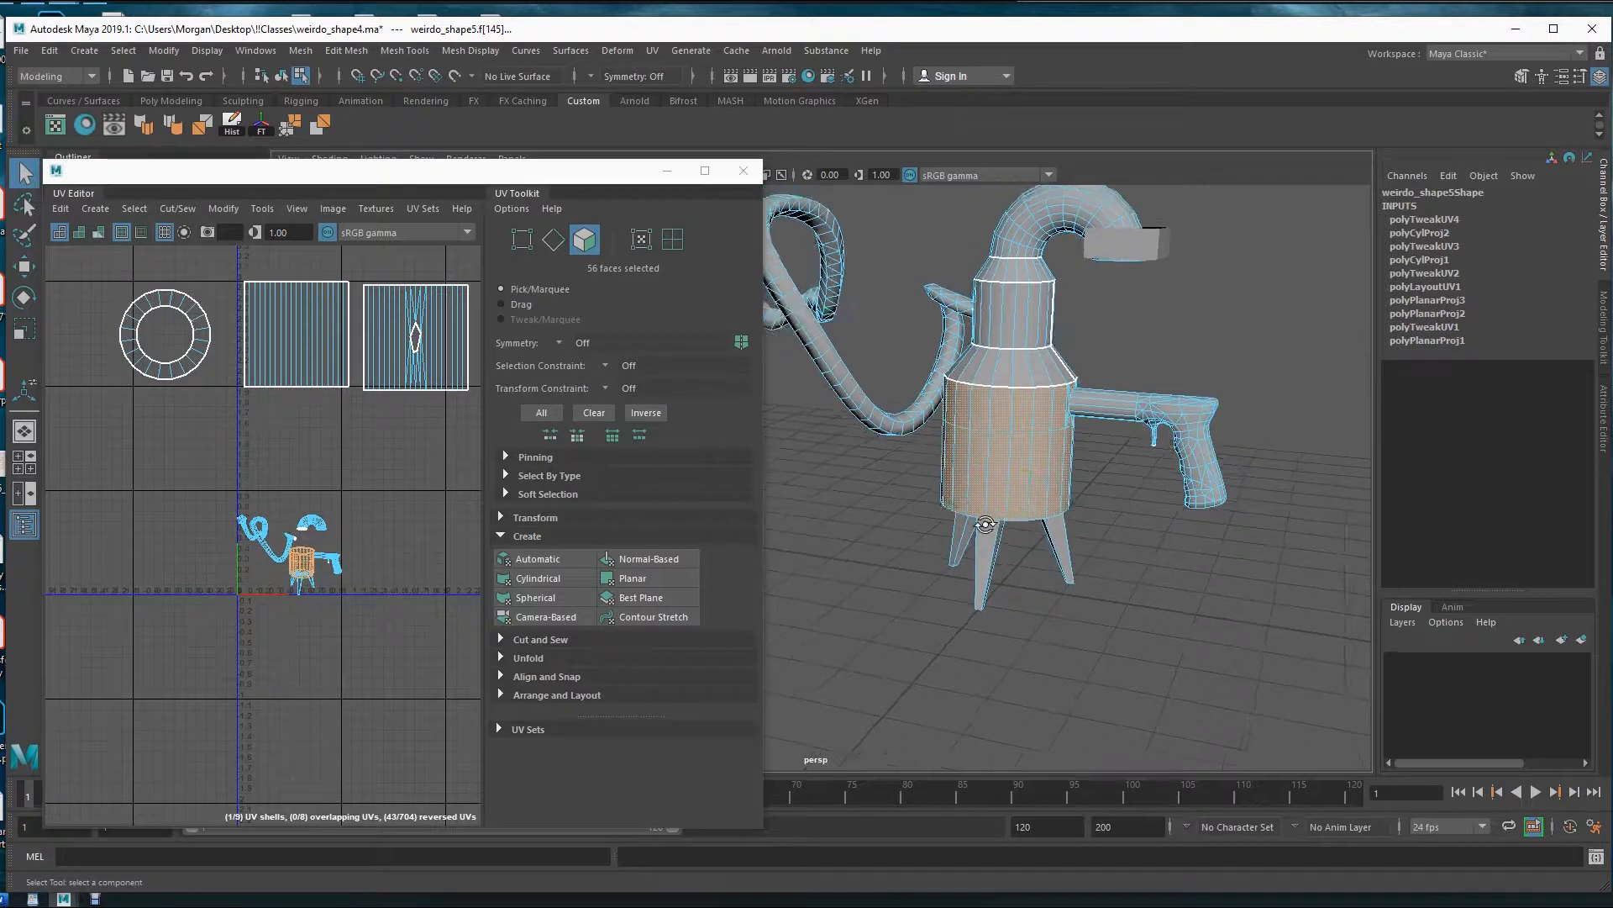
# - Apply a Cylindrical UV projection to the selected body faces, rotated to about 265.4 in Y
pyautogui.click(542, 578)
pyautogui.keyDown('alt'); pyautogui.moveTo(1032, 523); pyautogui.dragTo(918, 561); pyautogui.keyUp('alt')
pyautogui.keyDown('alt'); pyautogui.moveTo(919, 562); pyautogui.dragTo(1096, 561, button='right'); pyautogui.keyUp('alt')
pyautogui.keyDown('alt'); pyautogui.moveTo(1106, 580); pyautogui.dragTo(1012, 599); pyautogui.keyUp('alt')
pyautogui.moveTo(1066, 505); pyautogui.dragTo(1054, 313)
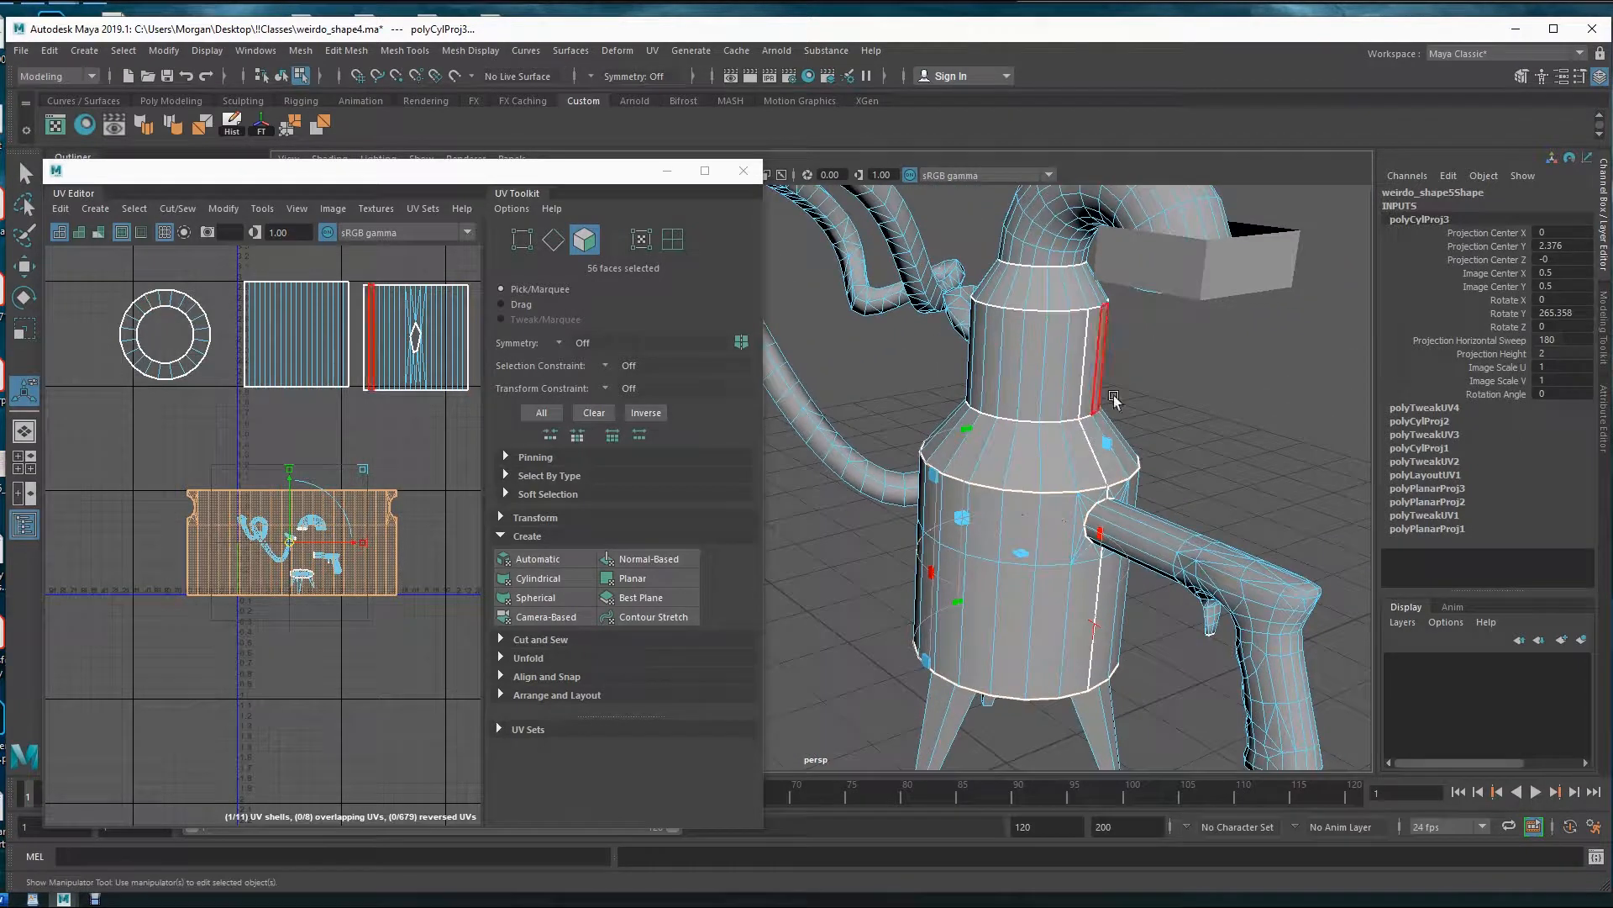
pyautogui.keyDown('alt'); pyautogui.moveTo(1051, 708); pyautogui.dragTo(1170, 644, button='middle'); pyautogui.keyUp('alt')
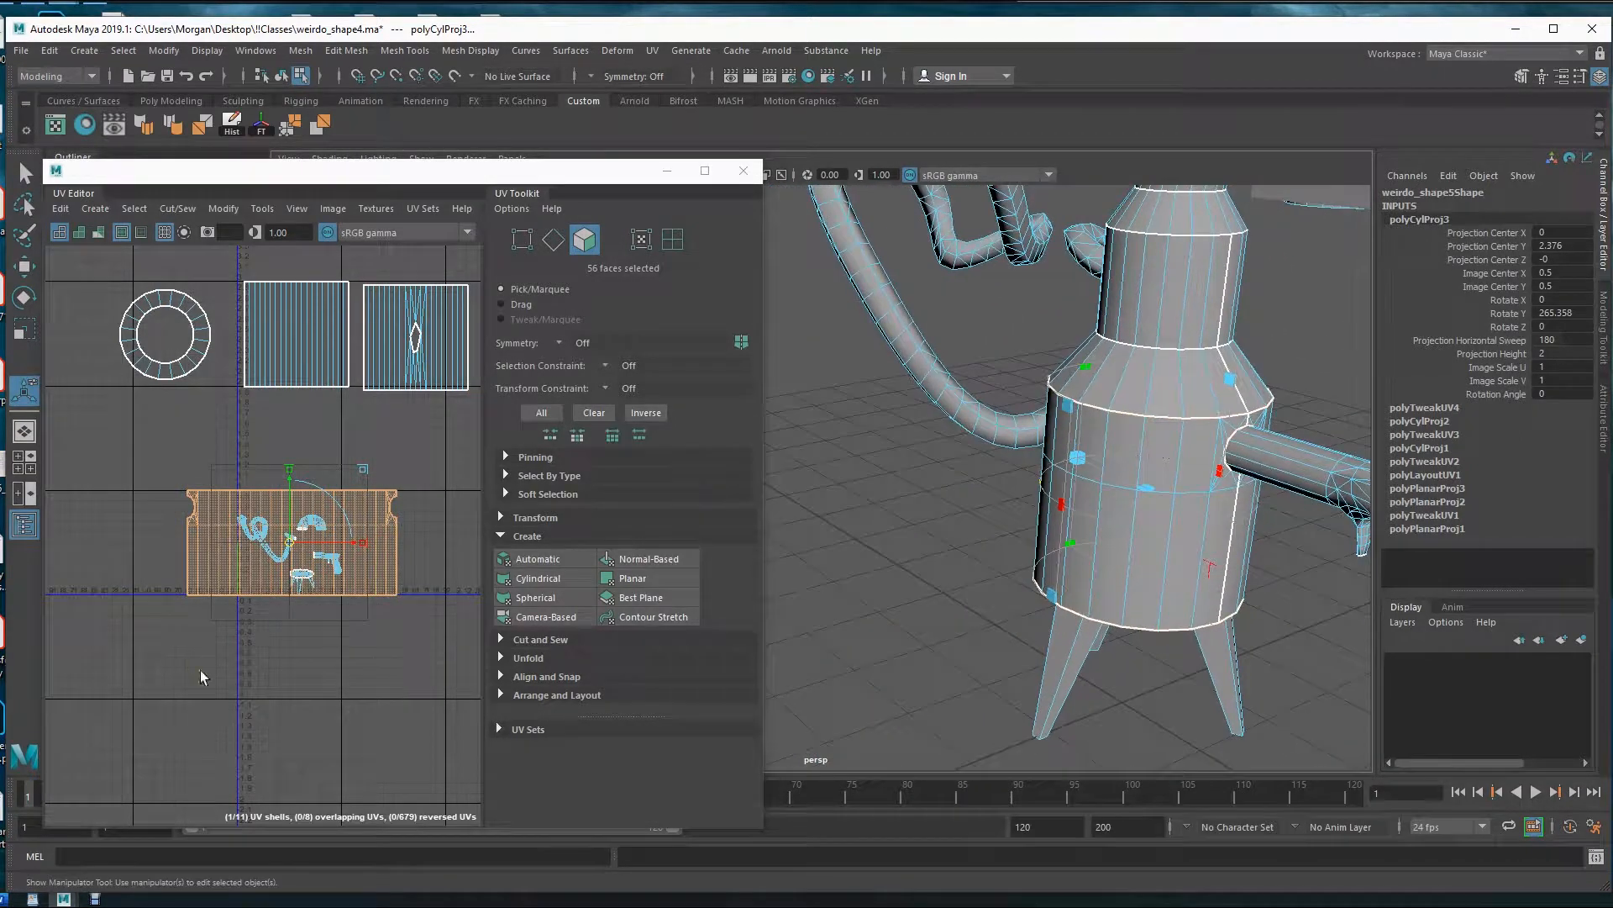
# - Extend the body projection's horizontal sweep to 360 and move its UVs left of the 0–1 tile, with image center about -1.175, 1.217
pyautogui.moveTo(1058, 505); pyautogui.dragTo(1248, 501)
pyautogui.moveTo(300, 551); pyautogui.dragTo(114, 469)
pyautogui.keyDown('alt'); pyautogui.moveTo(1157, 621); pyautogui.dragTo(1082, 565); pyautogui.keyUp('alt')
pyautogui.press('w')
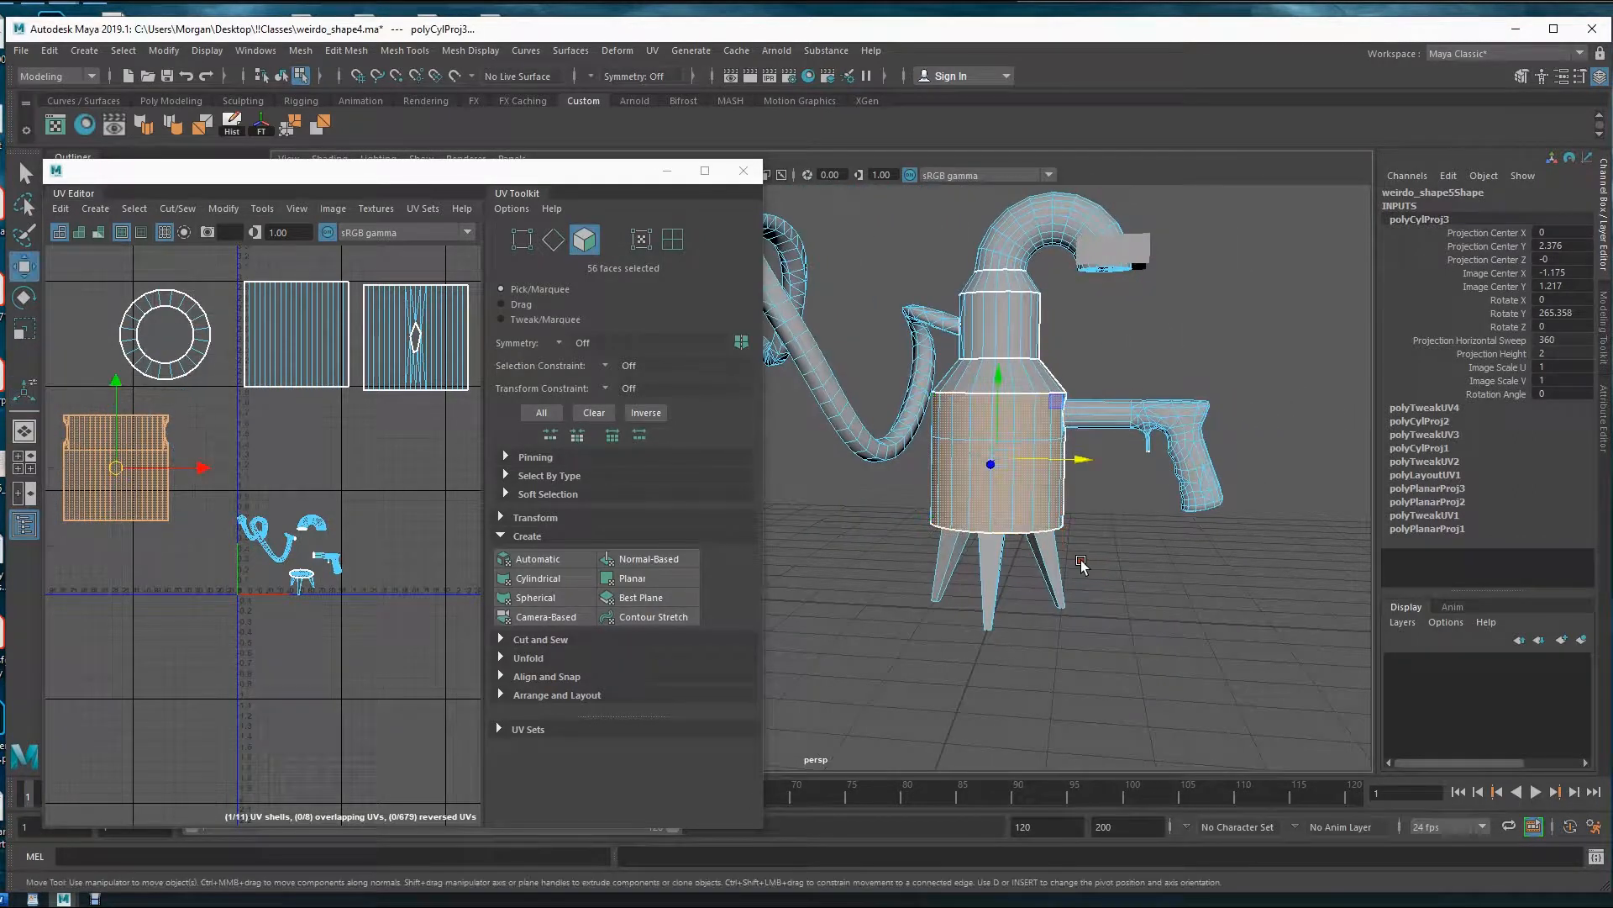
pyautogui.keyDown('alt'); pyautogui.moveTo(1039, 405); pyautogui.dragTo(995, 412); pyautogui.keyUp('alt')
pyautogui.keyDown('alt'); pyautogui.moveTo(995, 411); pyautogui.dragTo(1019, 369, button='middle'); pyautogui.keyUp('alt')
pyautogui.keyDown('alt'); pyautogui.moveTo(1127, 493); pyautogui.dragTo(1061, 537); pyautogui.keyUp('alt')
pyautogui.keyDown('alt'); pyautogui.moveTo(1156, 439); pyautogui.dragTo(1008, 487, button='middle'); pyautogui.keyUp('alt')
pyautogui.keyDown('alt'); pyautogui.moveTo(992, 475); pyautogui.dragTo(1092, 475); pyautogui.keyUp('alt')
pyautogui.keyDown('alt'); pyautogui.moveTo(1084, 476); pyautogui.dragTo(1026, 433, button='middle'); pyautogui.keyUp('alt')
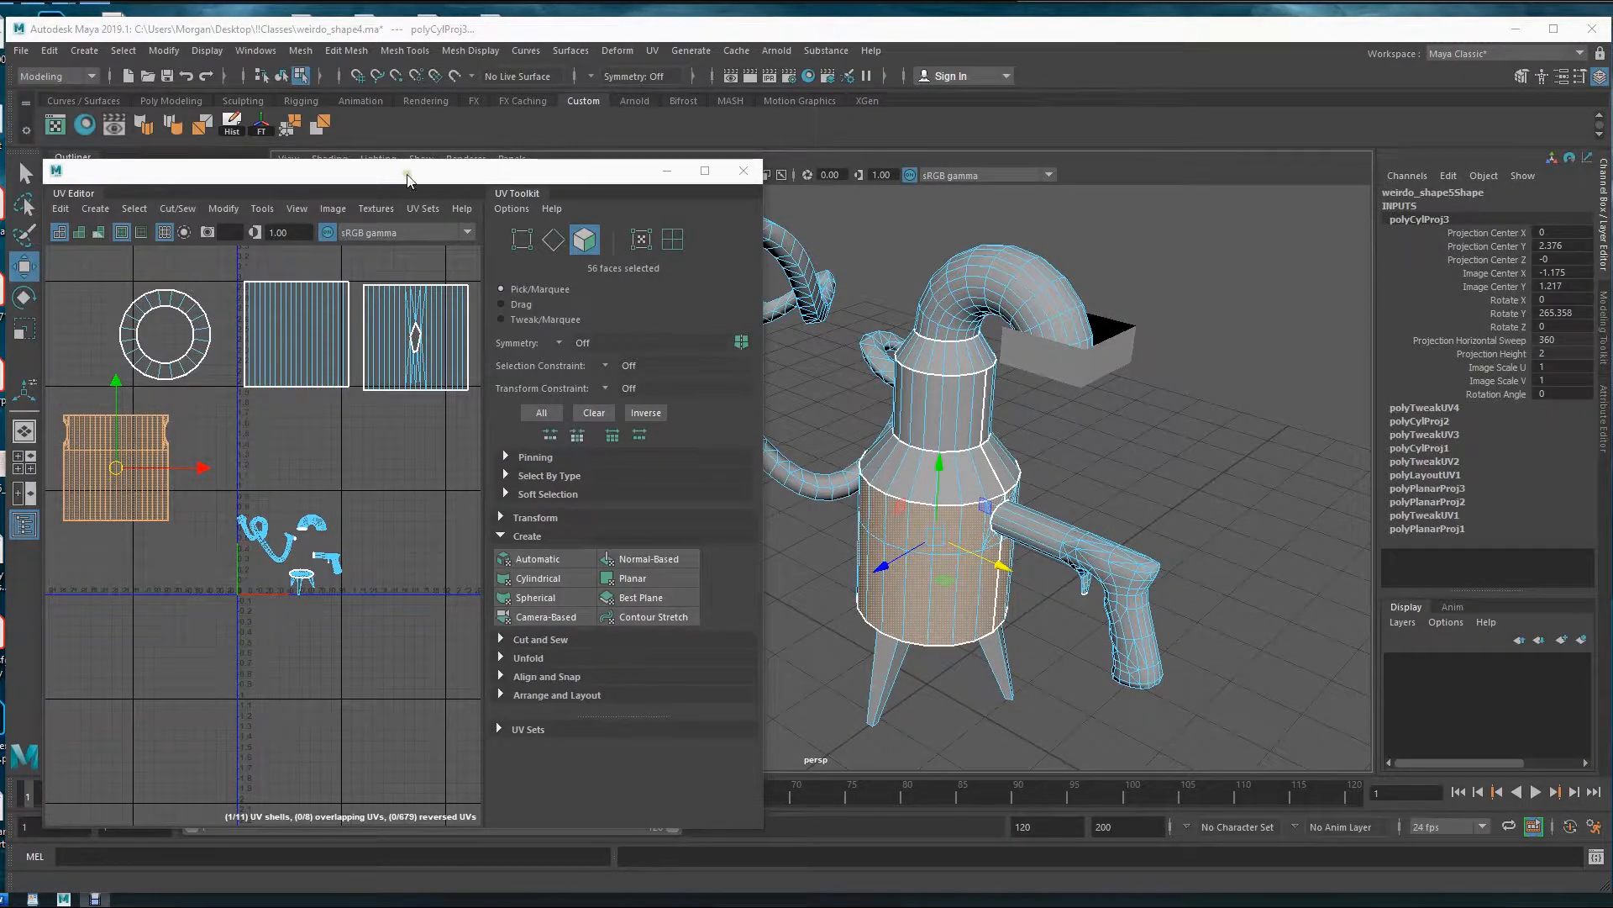
# - Switch to object selection, pick the open box at the end of the curved pipe, and select its side face facing the view
pyautogui.moveTo(337, 162); pyautogui.dragTo(320, 130)
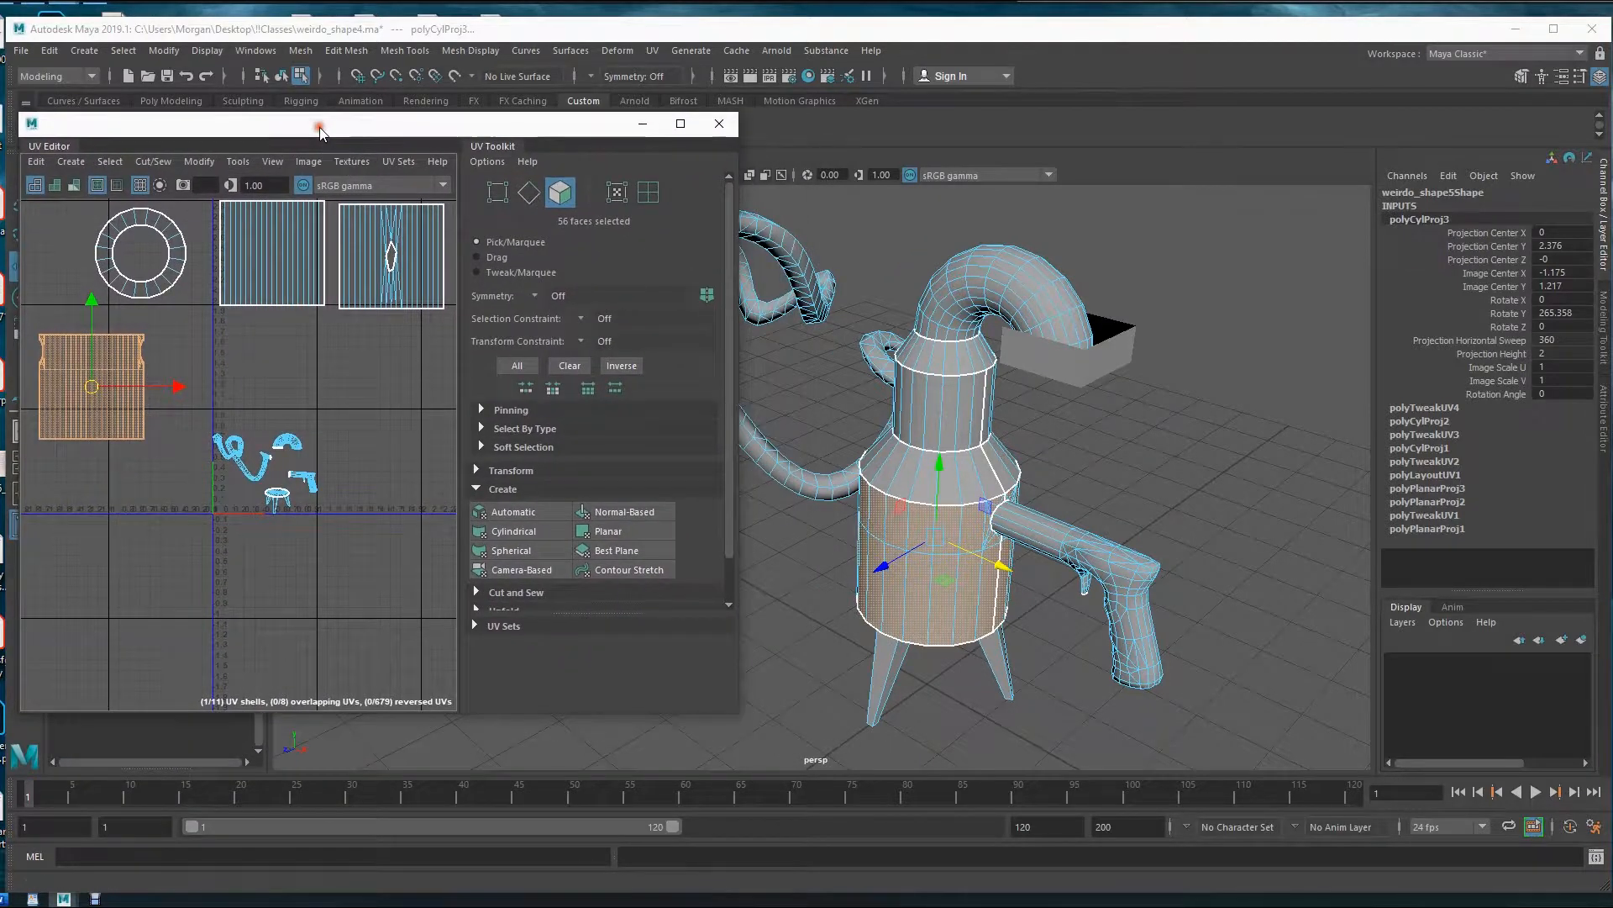
pyautogui.click(1042, 356)
pyautogui.press('F8')
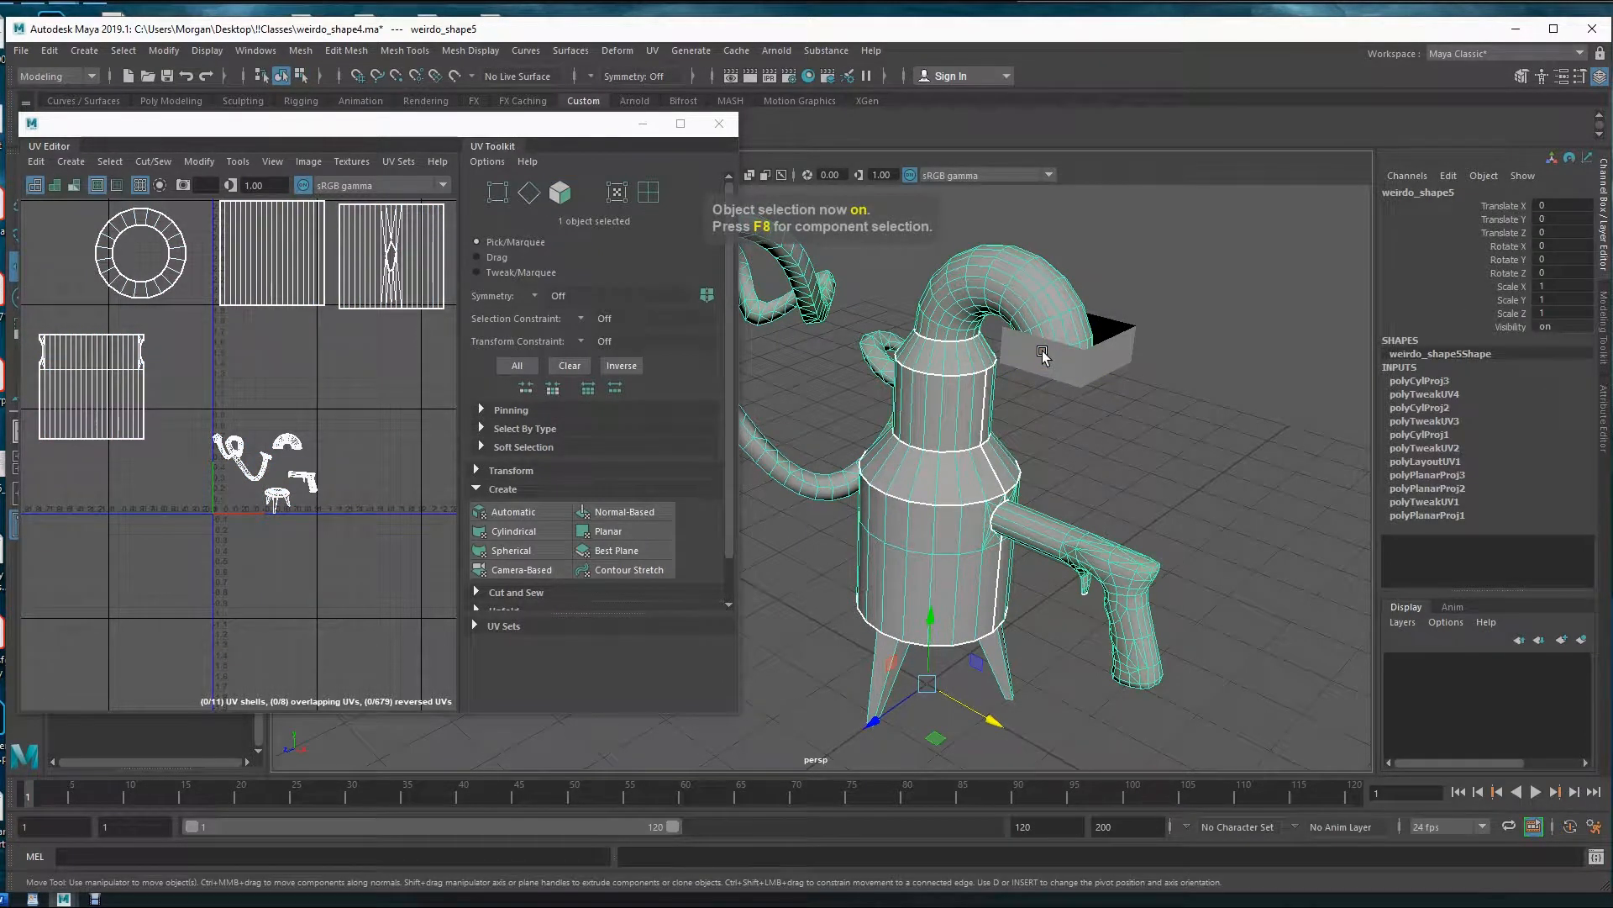
pyautogui.click(1125, 353)
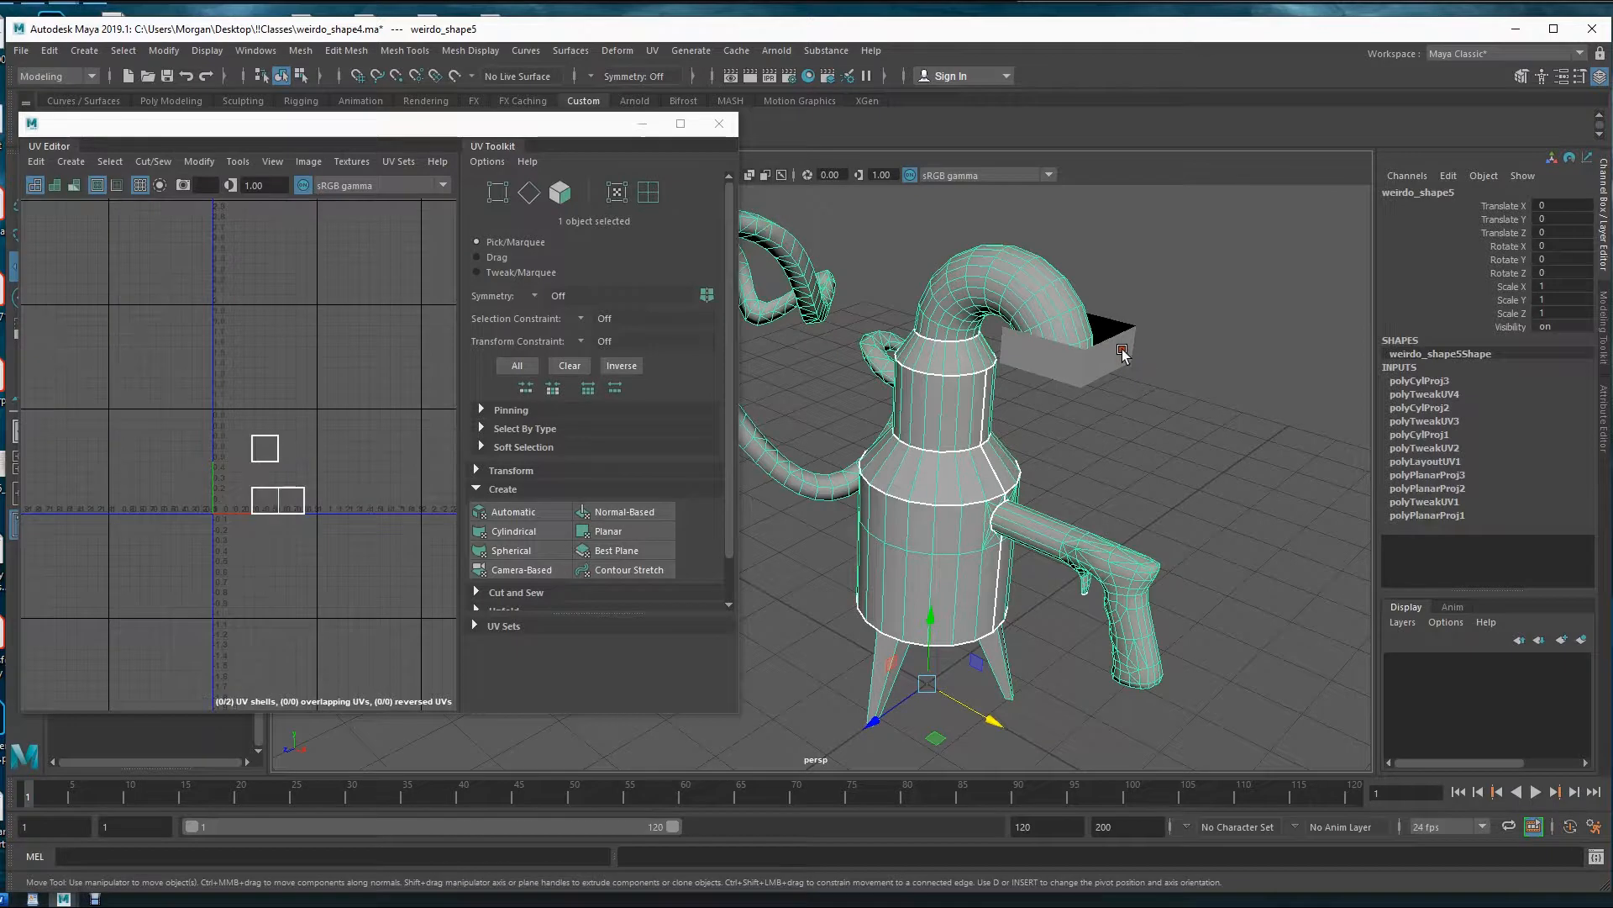
pyautogui.press('f')
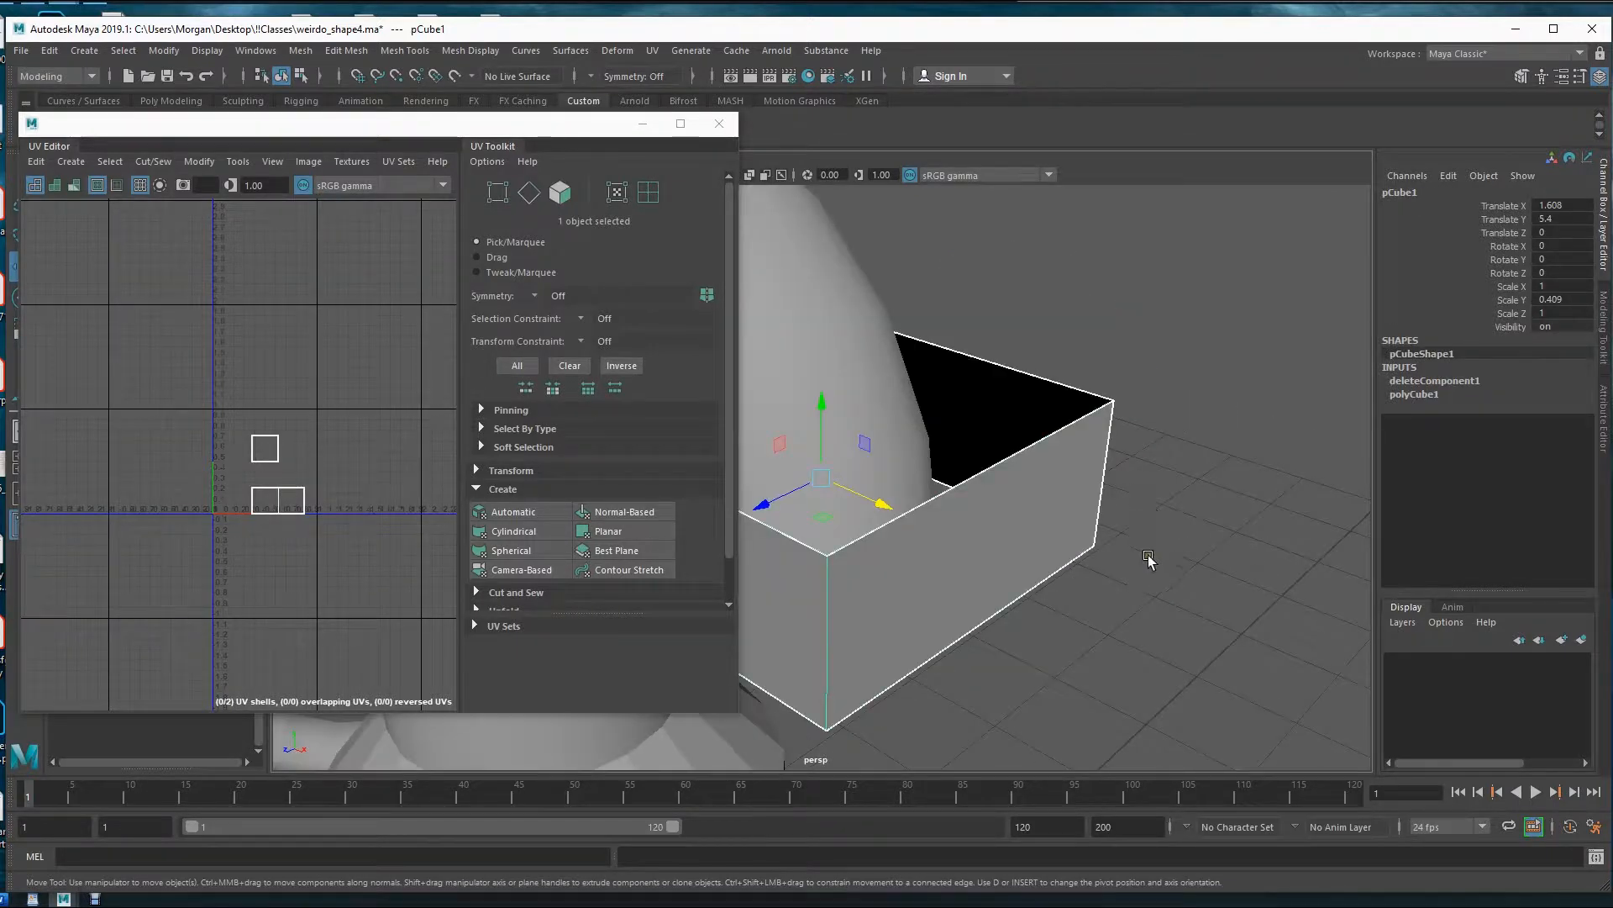
pyautogui.keyDown('alt'); pyautogui.moveTo(1148, 562); pyautogui.dragTo(861, 562, button='right'); pyautogui.keyUp('alt')
pyautogui.keyDown('alt'); pyautogui.moveTo(864, 564); pyautogui.dragTo(1110, 529, button='middle'); pyautogui.keyUp('alt')
pyautogui.moveTo(1109, 529)
pyautogui.keyDown('alt'); pyautogui.mouseDown()
pyautogui.moveTo(1128, 503)
pyautogui.moveTo(1109, 540)
pyautogui.mouseUp(); pyautogui.keyUp('alt')
pyautogui.press('F11')
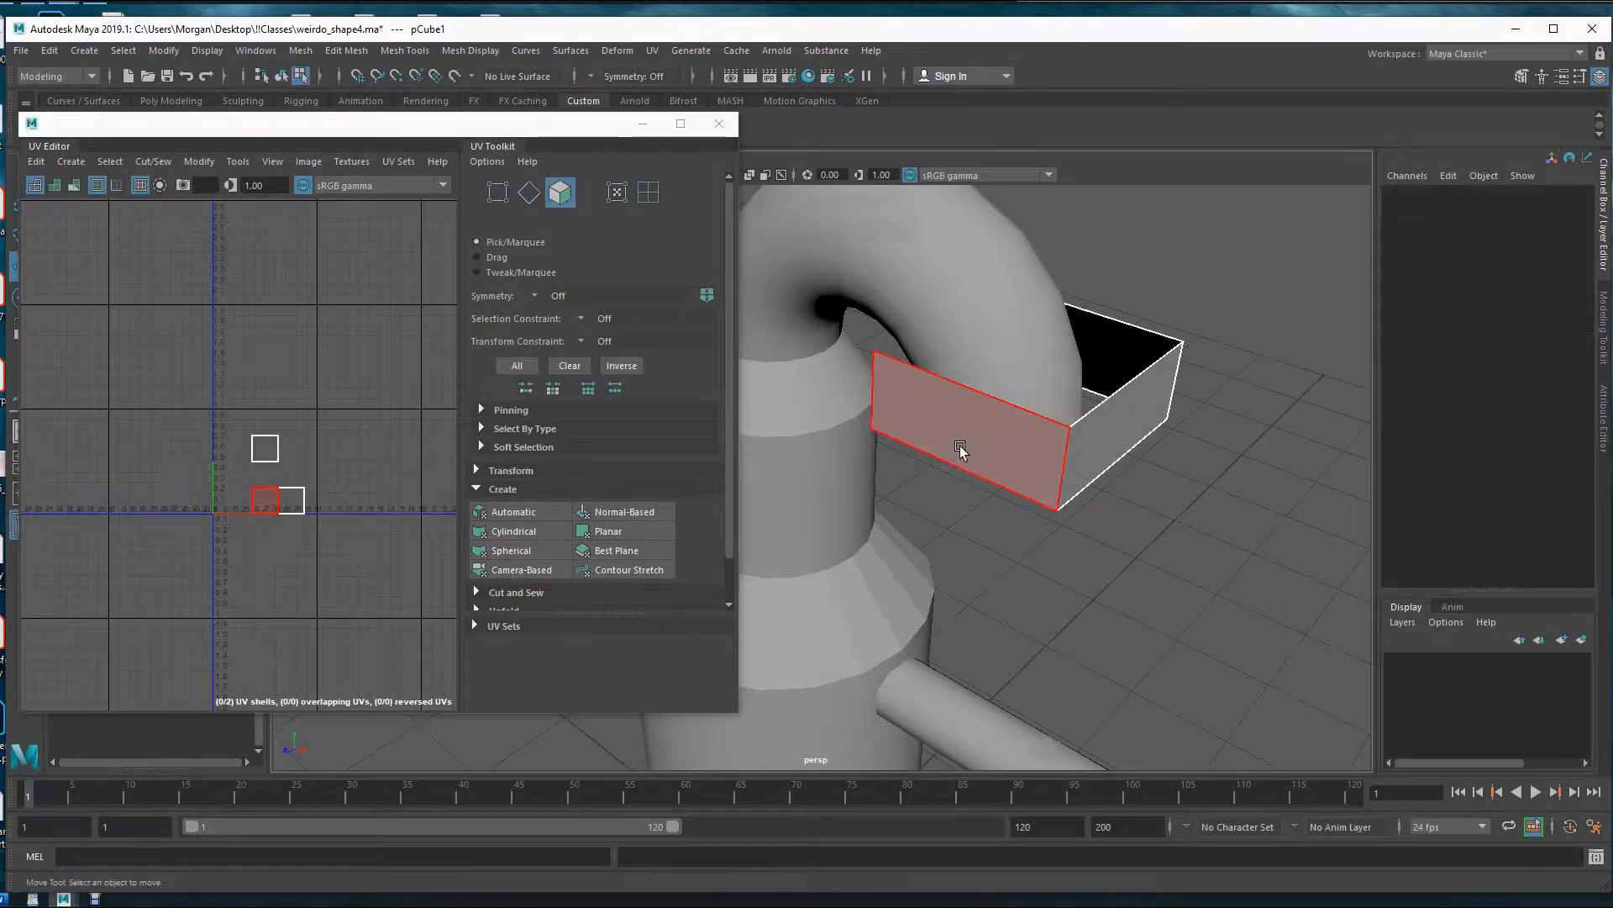
pyautogui.click(972, 438)
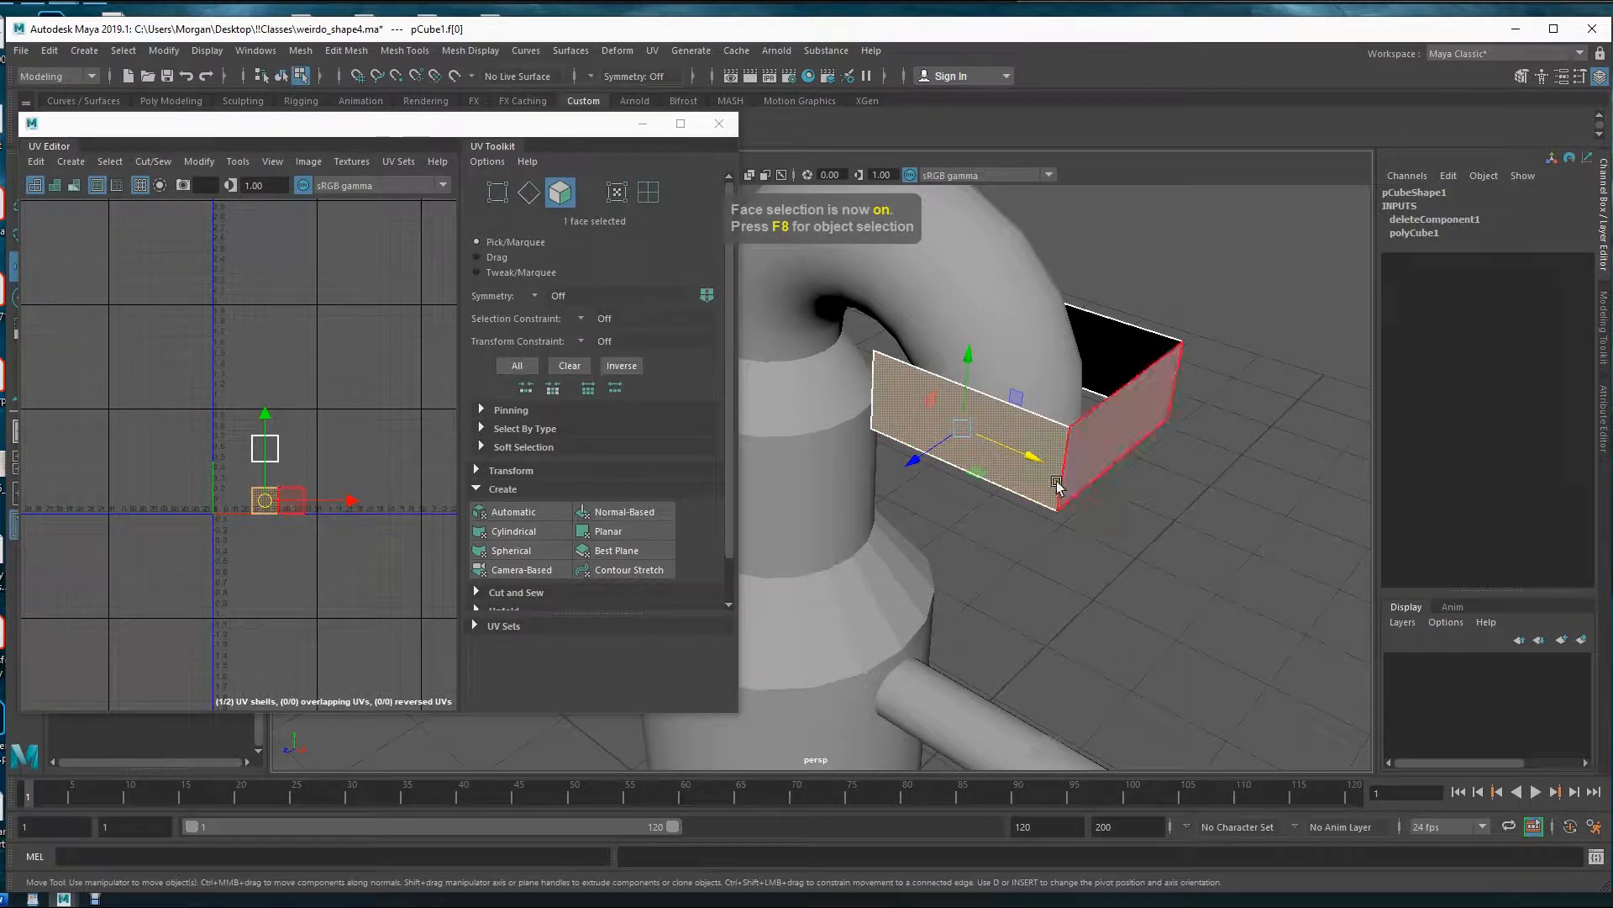
# - Try moving the selected box face's UVs upward, and undo the move
pyautogui.moveTo(267, 505); pyautogui.dragTo(265, 340)
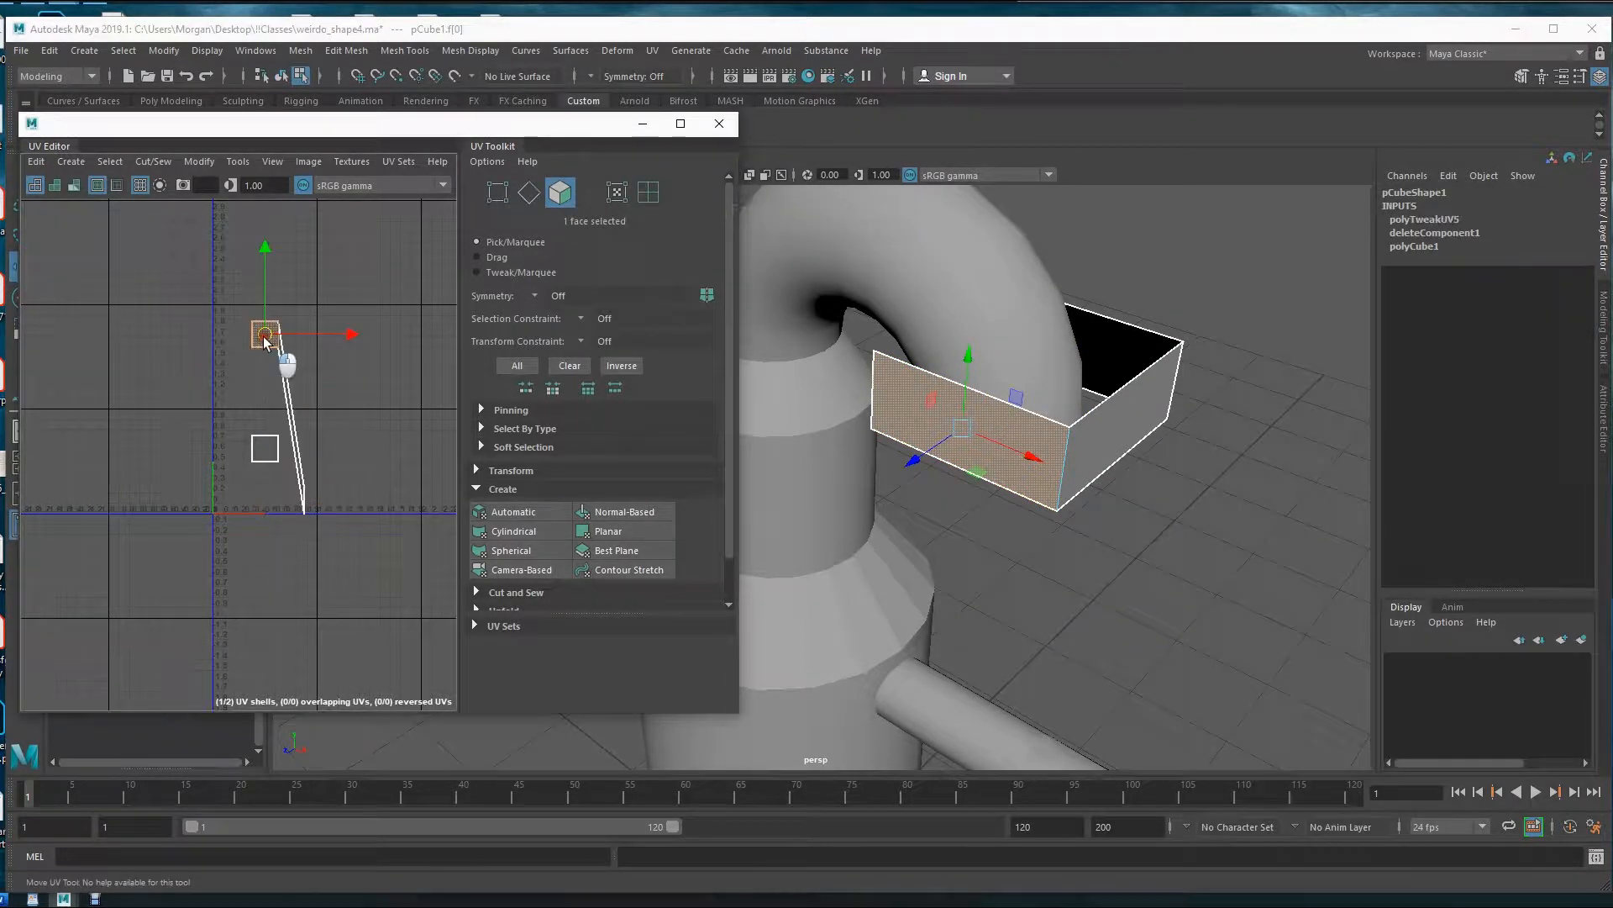
pyautogui.hotkey('ctrl', 'z')
pyautogui.keyDown('alt'); pyautogui.moveTo(1041, 578); pyautogui.dragTo(1065, 565); pyautogui.keyUp('alt')
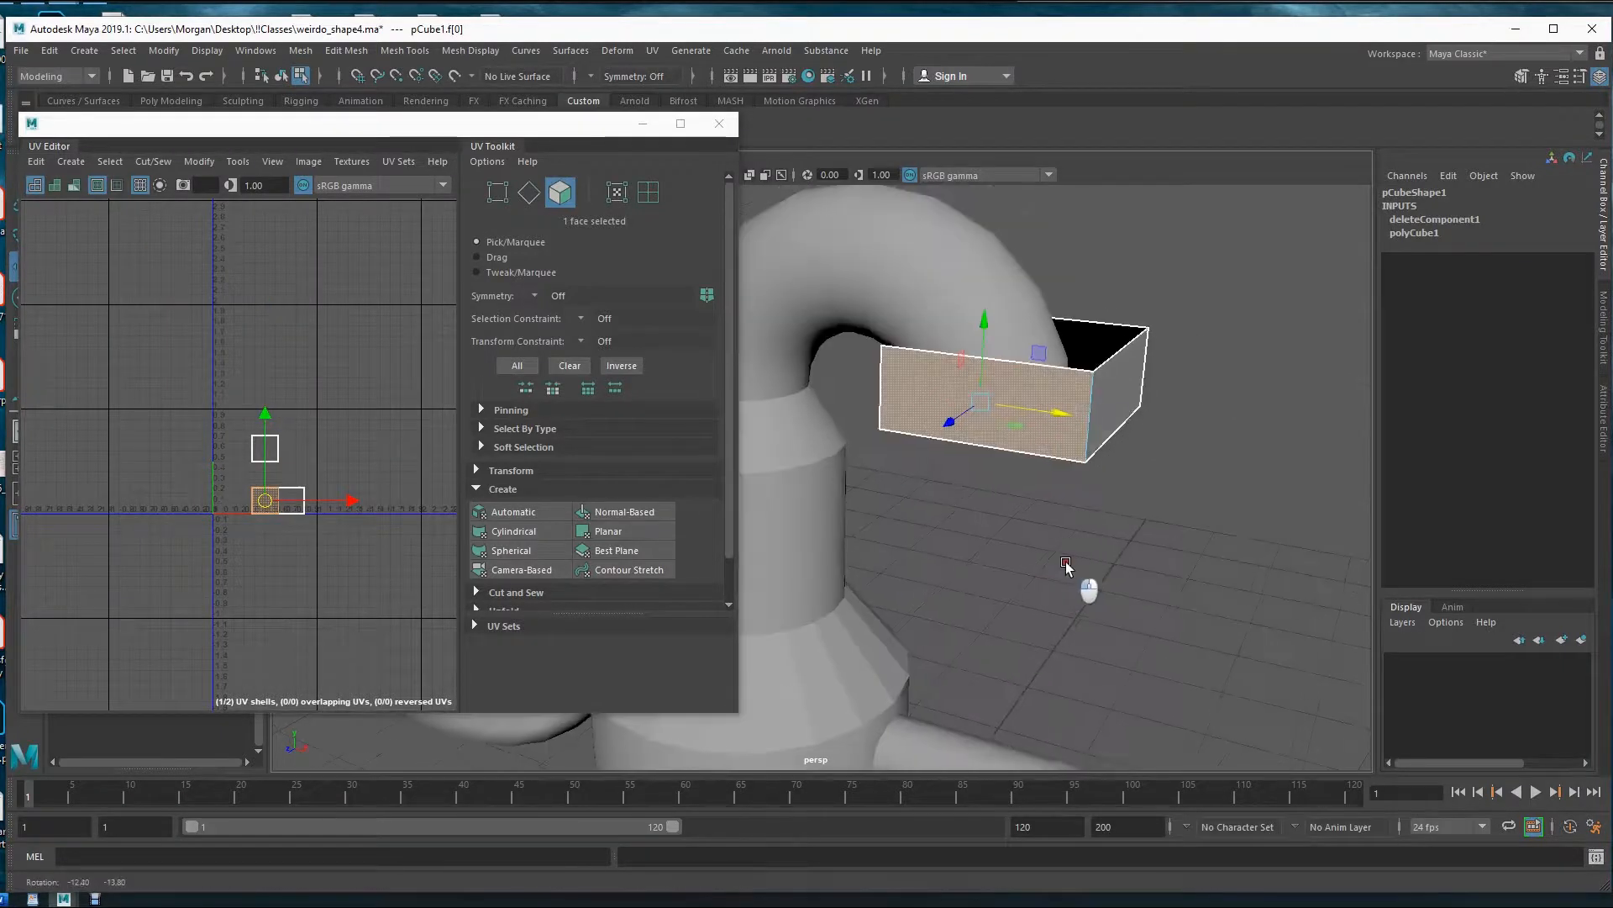
# - Apply an Automatic UV projection to the selected box face and move its shell up, clear of the box's other shells
pyautogui.click(614, 551)
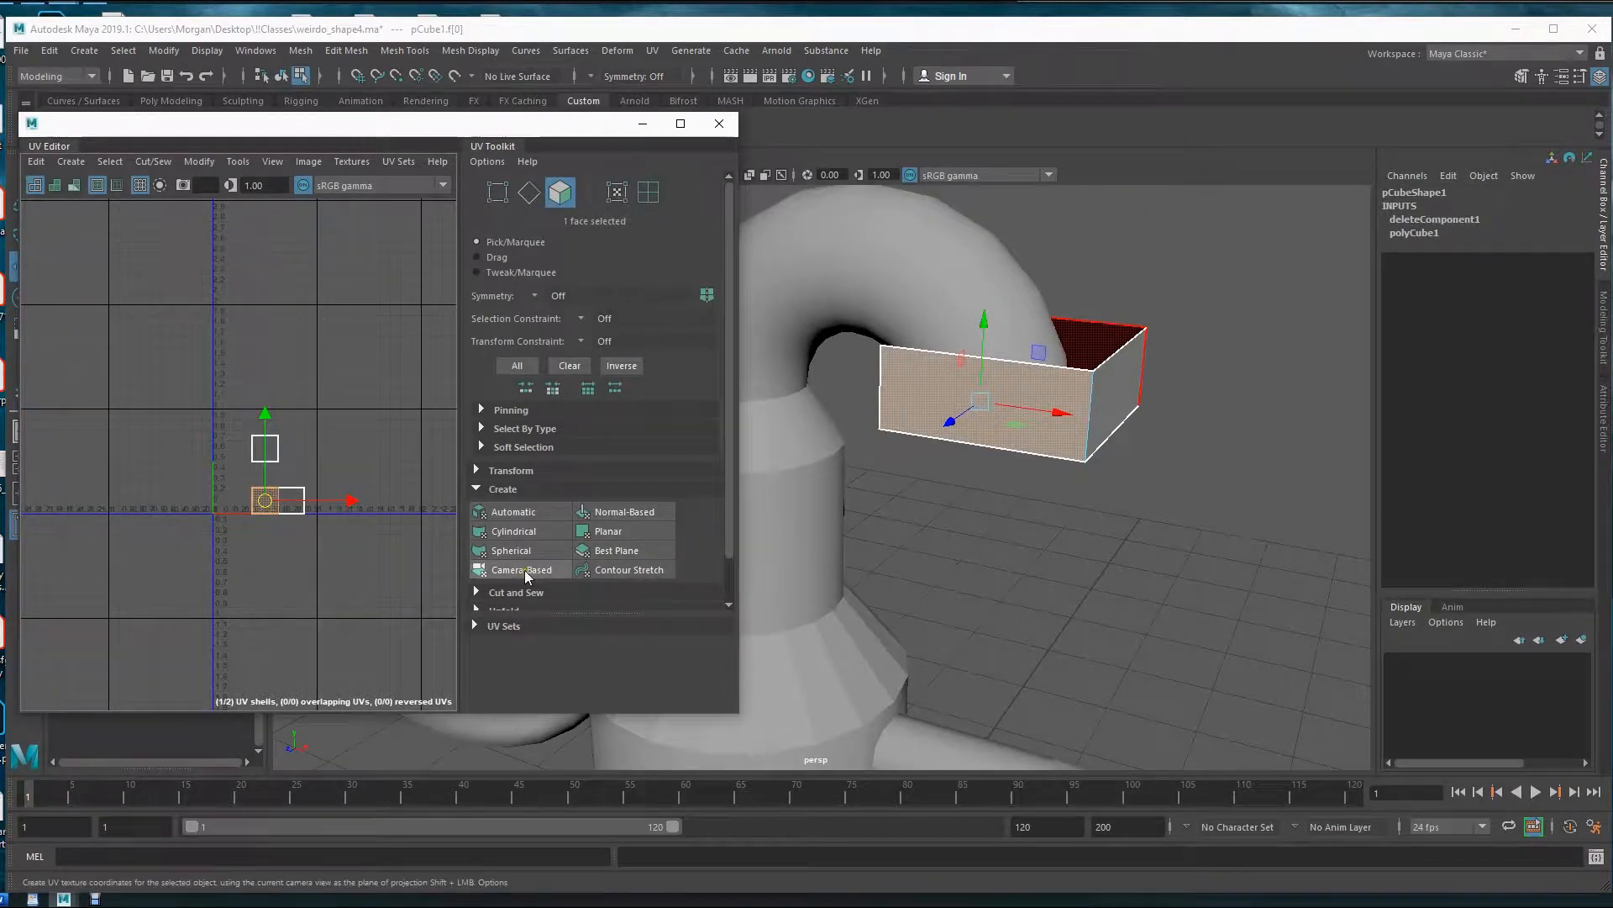
pyautogui.click(524, 514)
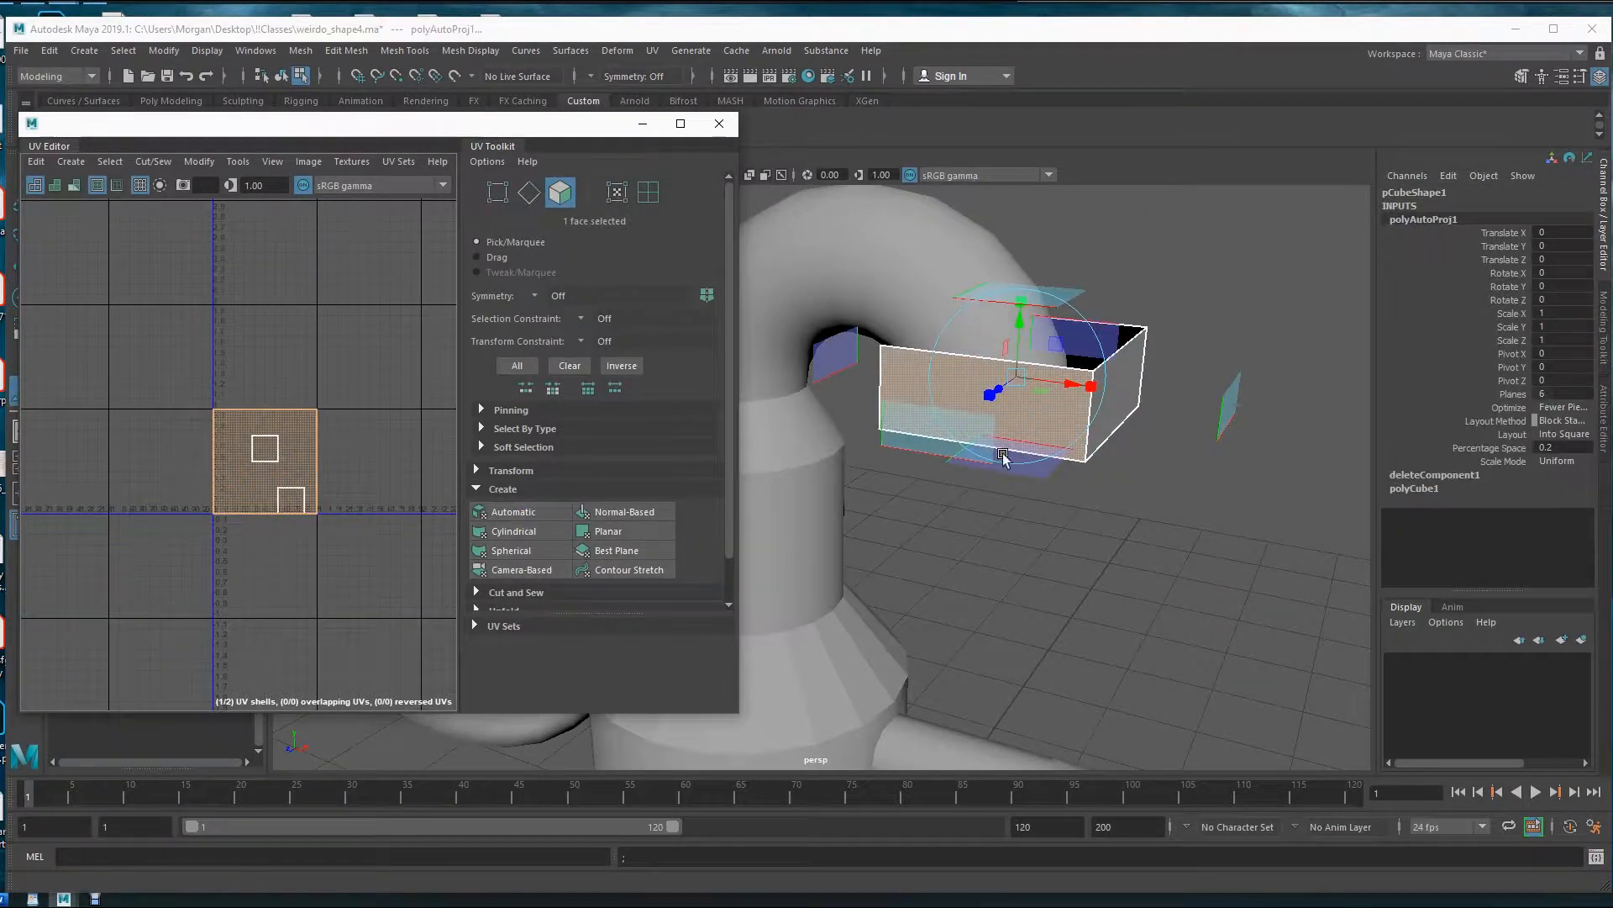
pyautogui.press('w')
pyautogui.moveTo(269, 465); pyautogui.dragTo(257, 324)
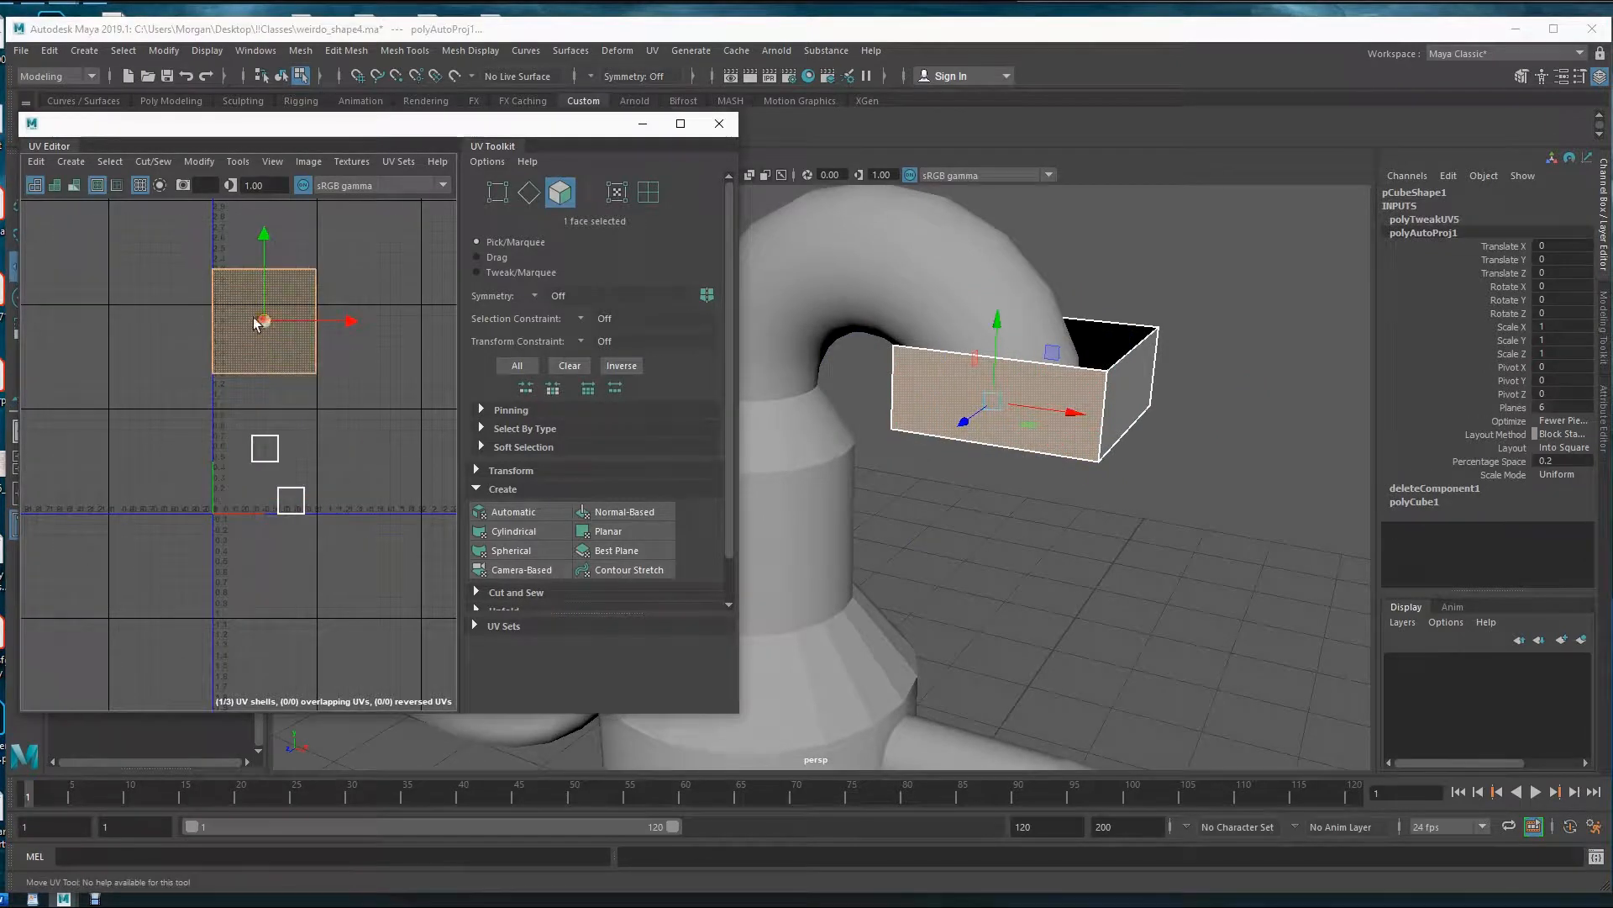
# - Scale the box face's UV shell down vertically into a wide rectangle matching the face's proportions
pyautogui.press('r')
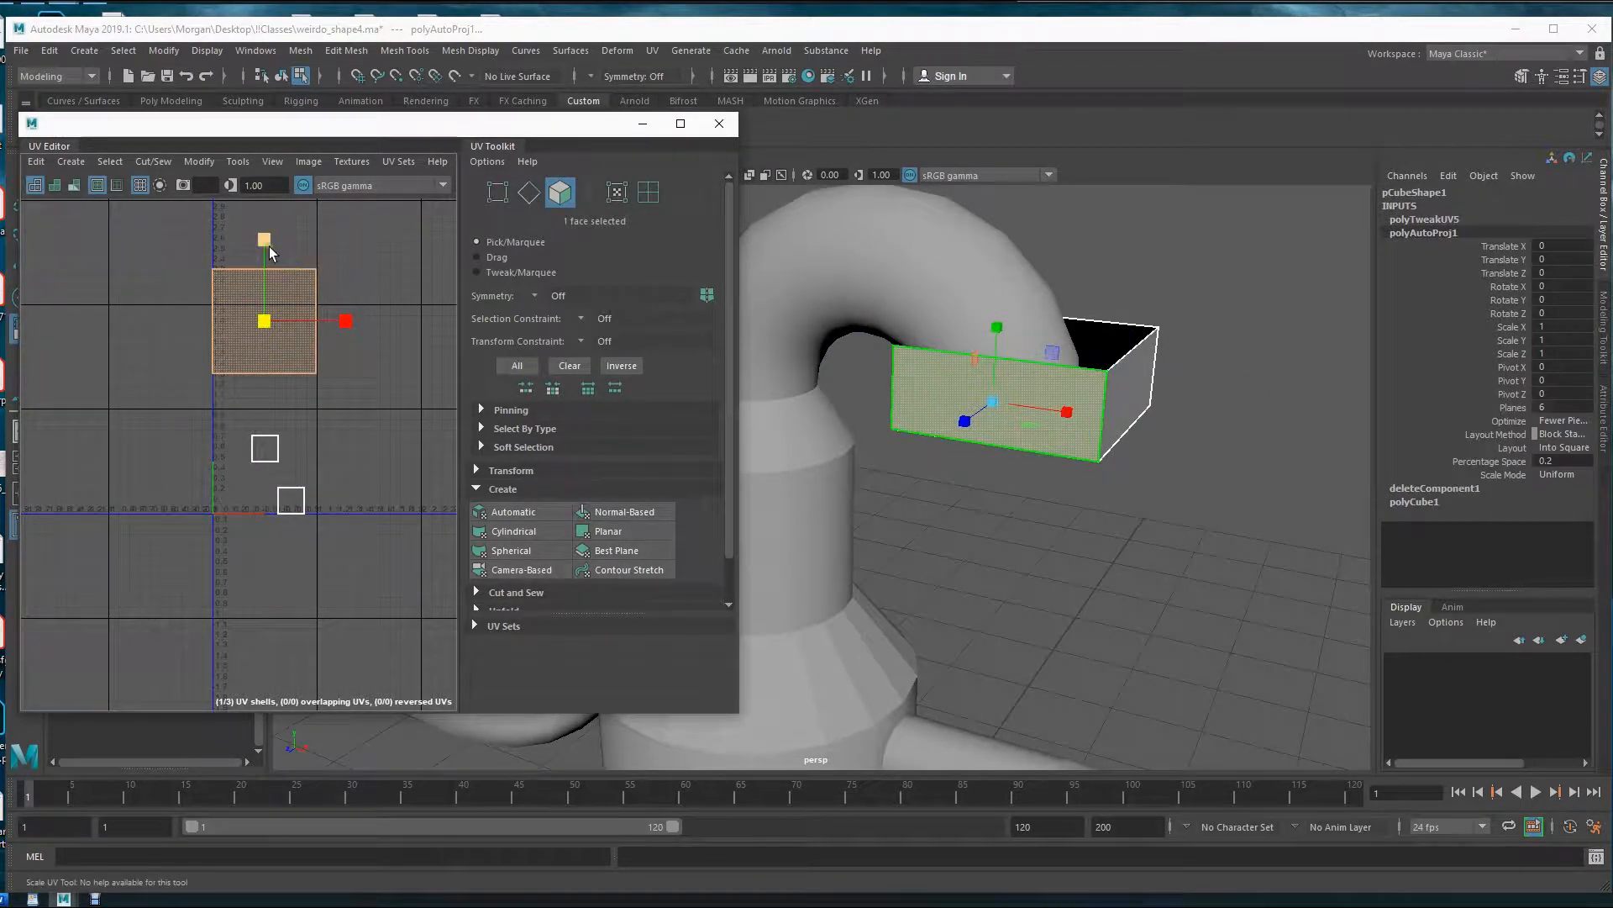
pyautogui.moveTo(270, 252); pyautogui.dragTo(277, 304)
pyautogui.keyDown('alt'); pyautogui.moveTo(339, 415); pyautogui.dragTo(289, 377, button='middle'); pyautogui.keyUp('alt')
pyautogui.press('w')
pyautogui.keyDown('alt'); pyautogui.moveTo(837, 454); pyautogui.dragTo(1113, 524); pyautogui.keyUp('alt')
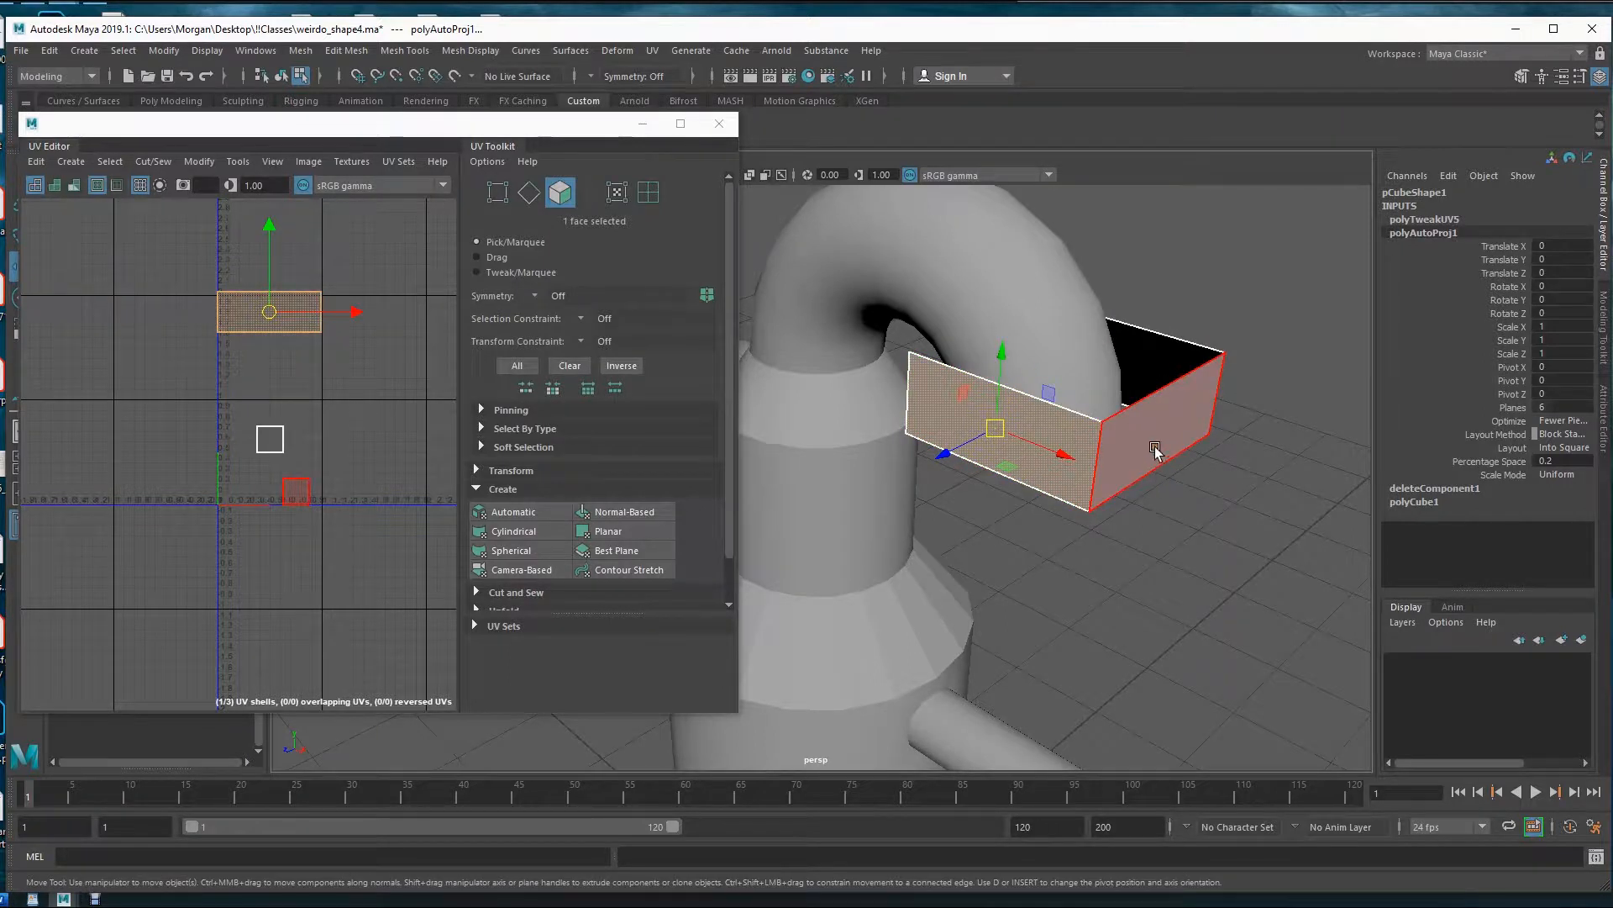
pyautogui.keyDown('alt'); pyautogui.moveTo(1286, 430); pyautogui.dragTo(1048, 576); pyautogui.keyUp('alt')
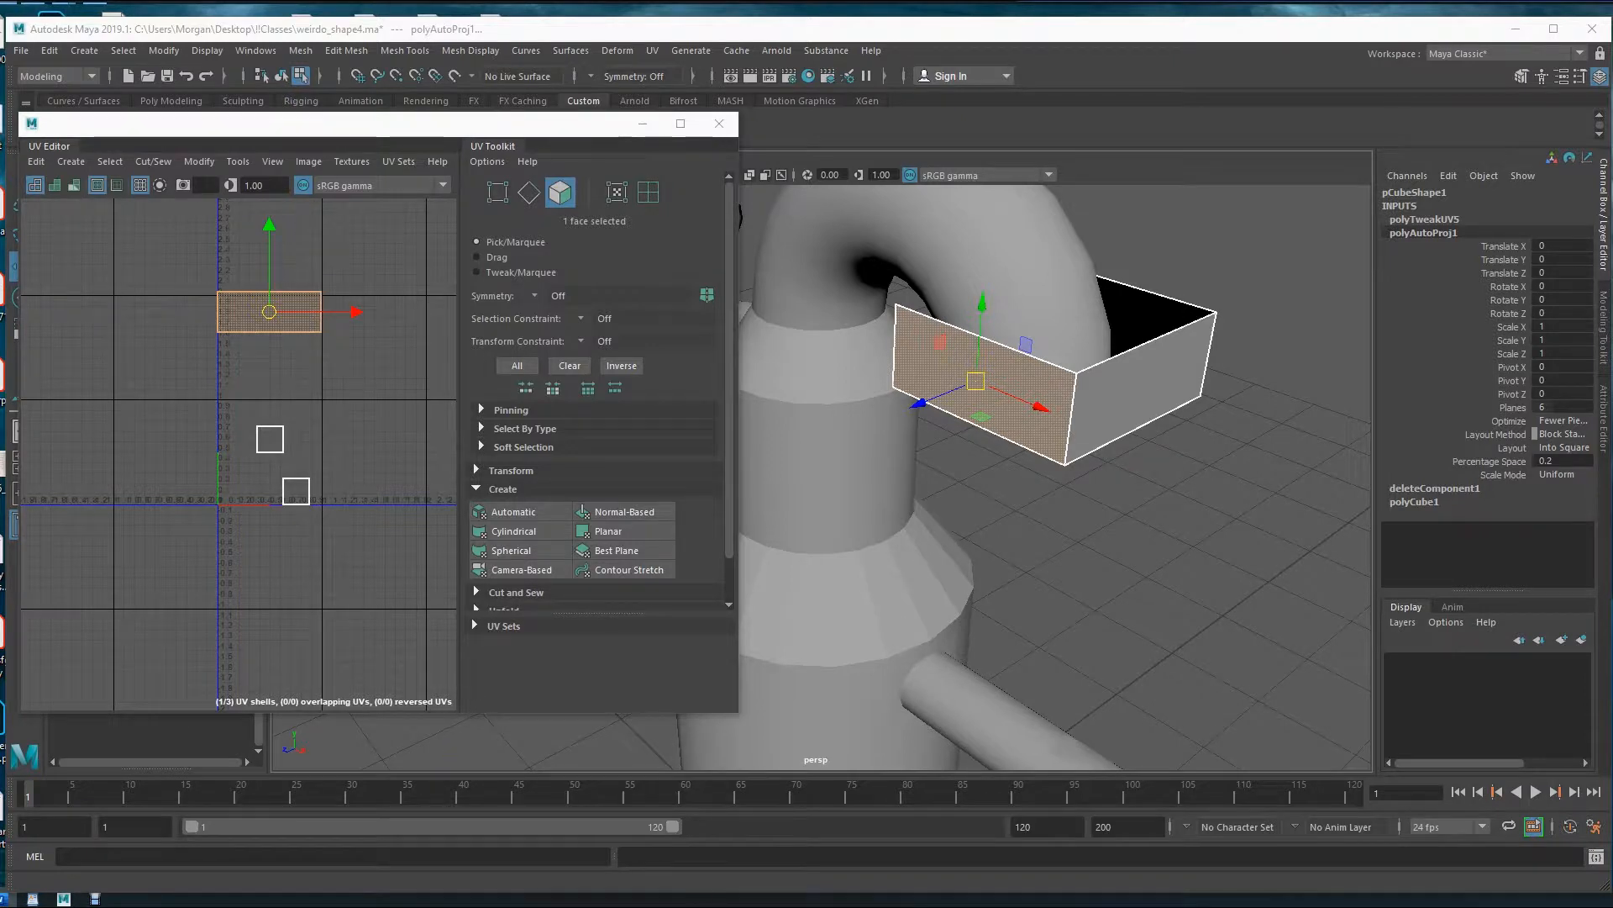
# - Enter the MEL command performPolyCopyPaste 0 1 and save it as a MEL button on the Custom shelf
pyautogui.click(241, 856)
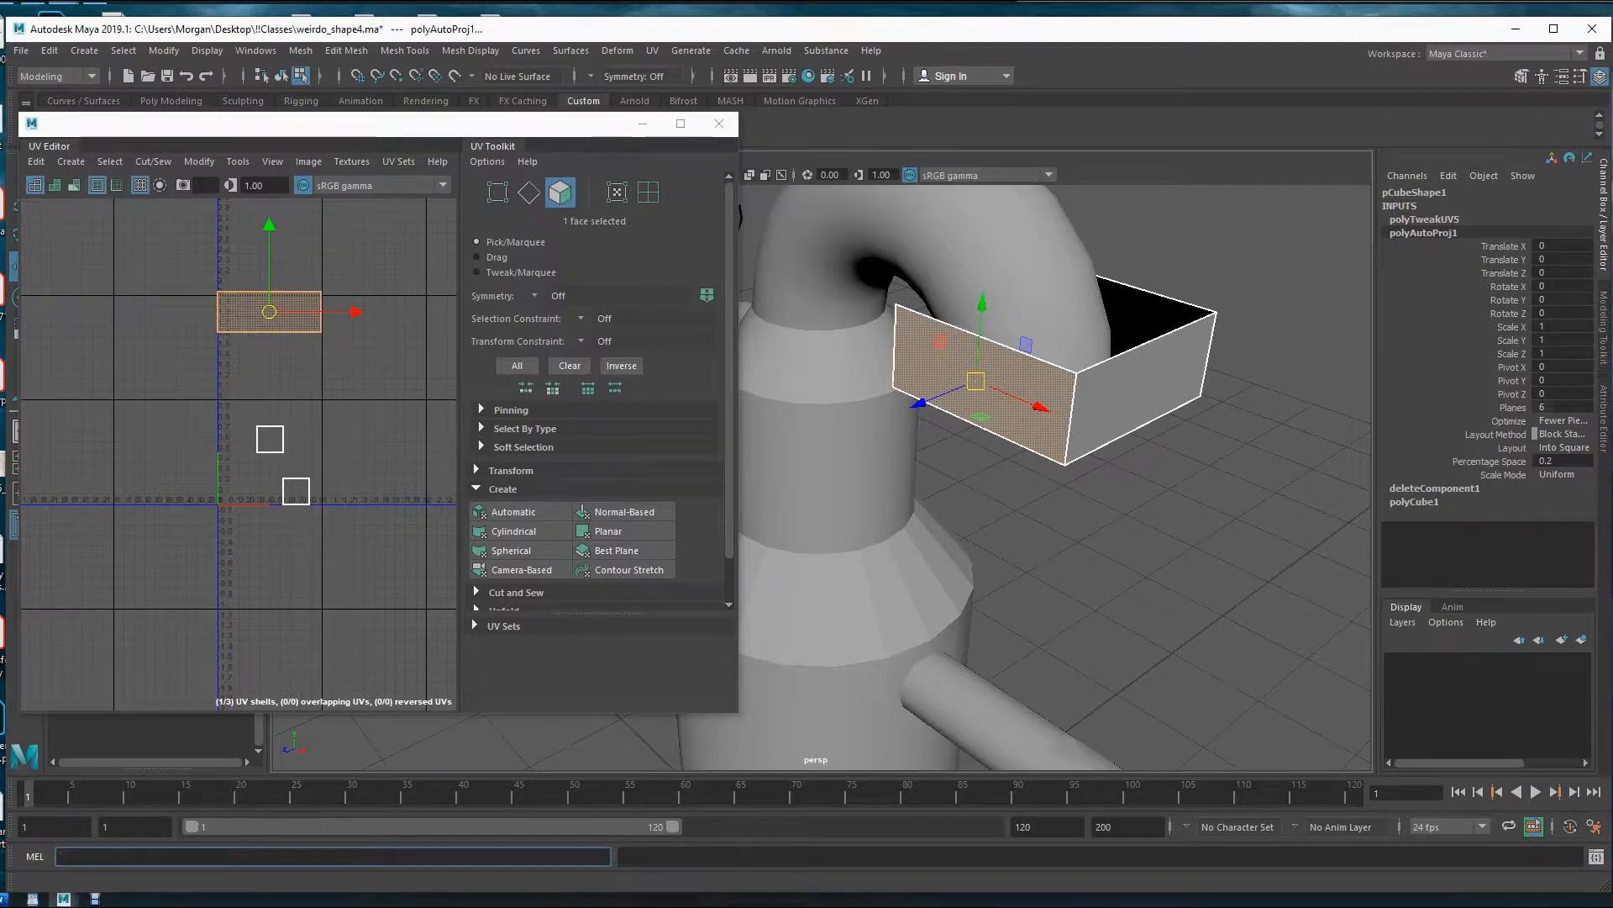
pyautogui.write('performPolyCopyPaste 0 1')
pyautogui.moveTo(440, 117); pyautogui.dragTo(440, 150)
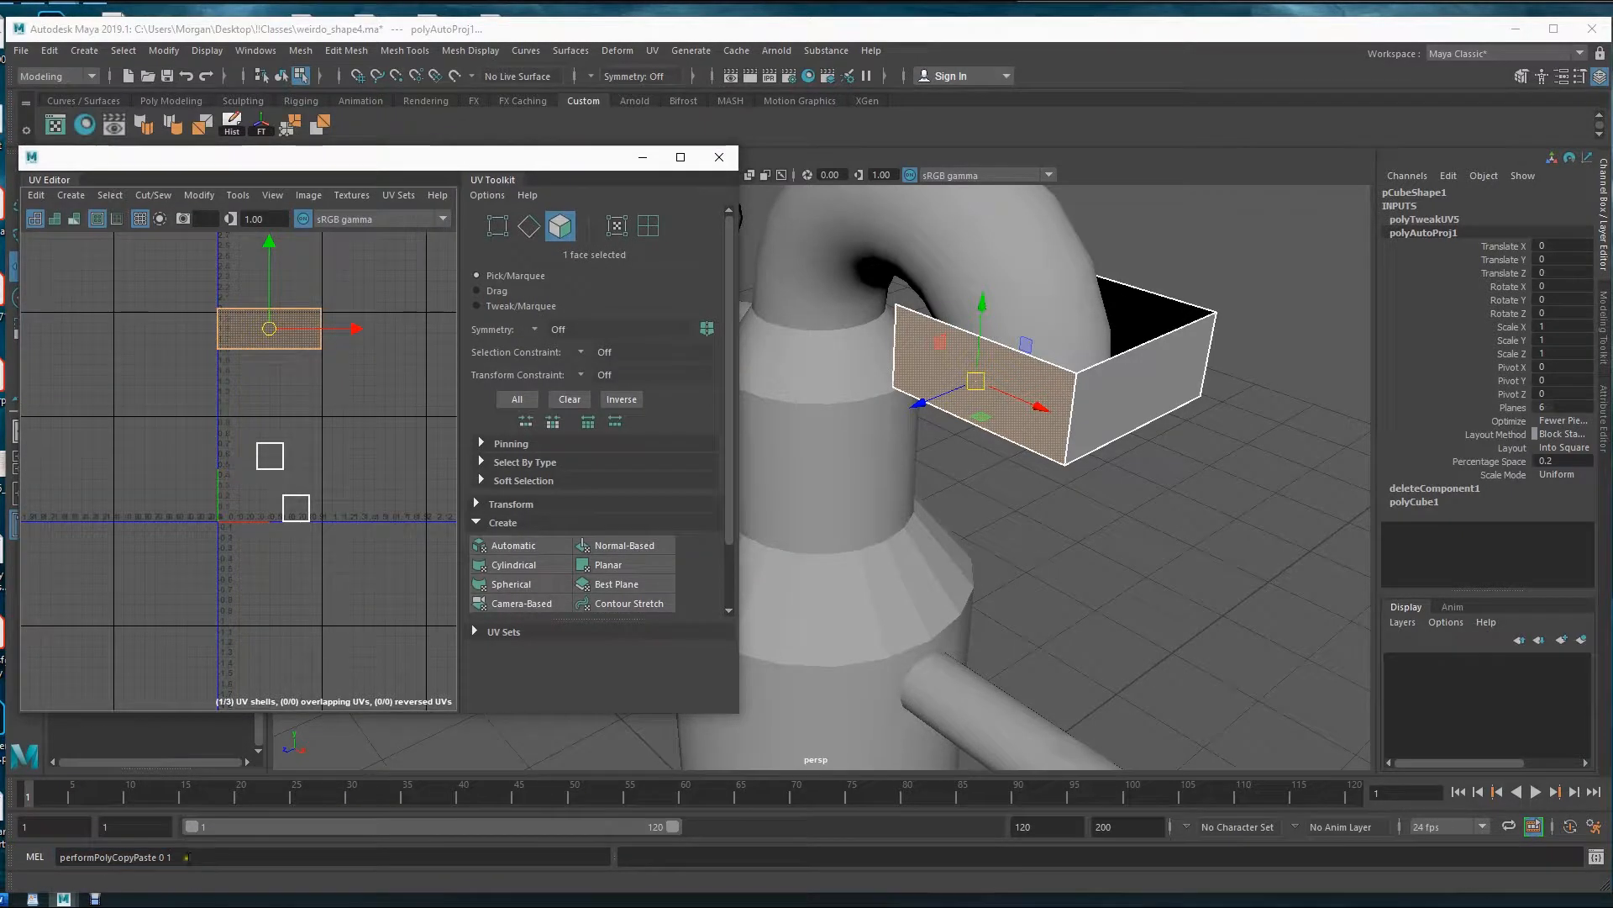
pyautogui.tripleClick(82, 857)
pyautogui.moveTo(85, 861); pyautogui.dragTo(432, 262)
pyautogui.moveTo(475, 141); pyautogui.dragTo(441, 122)
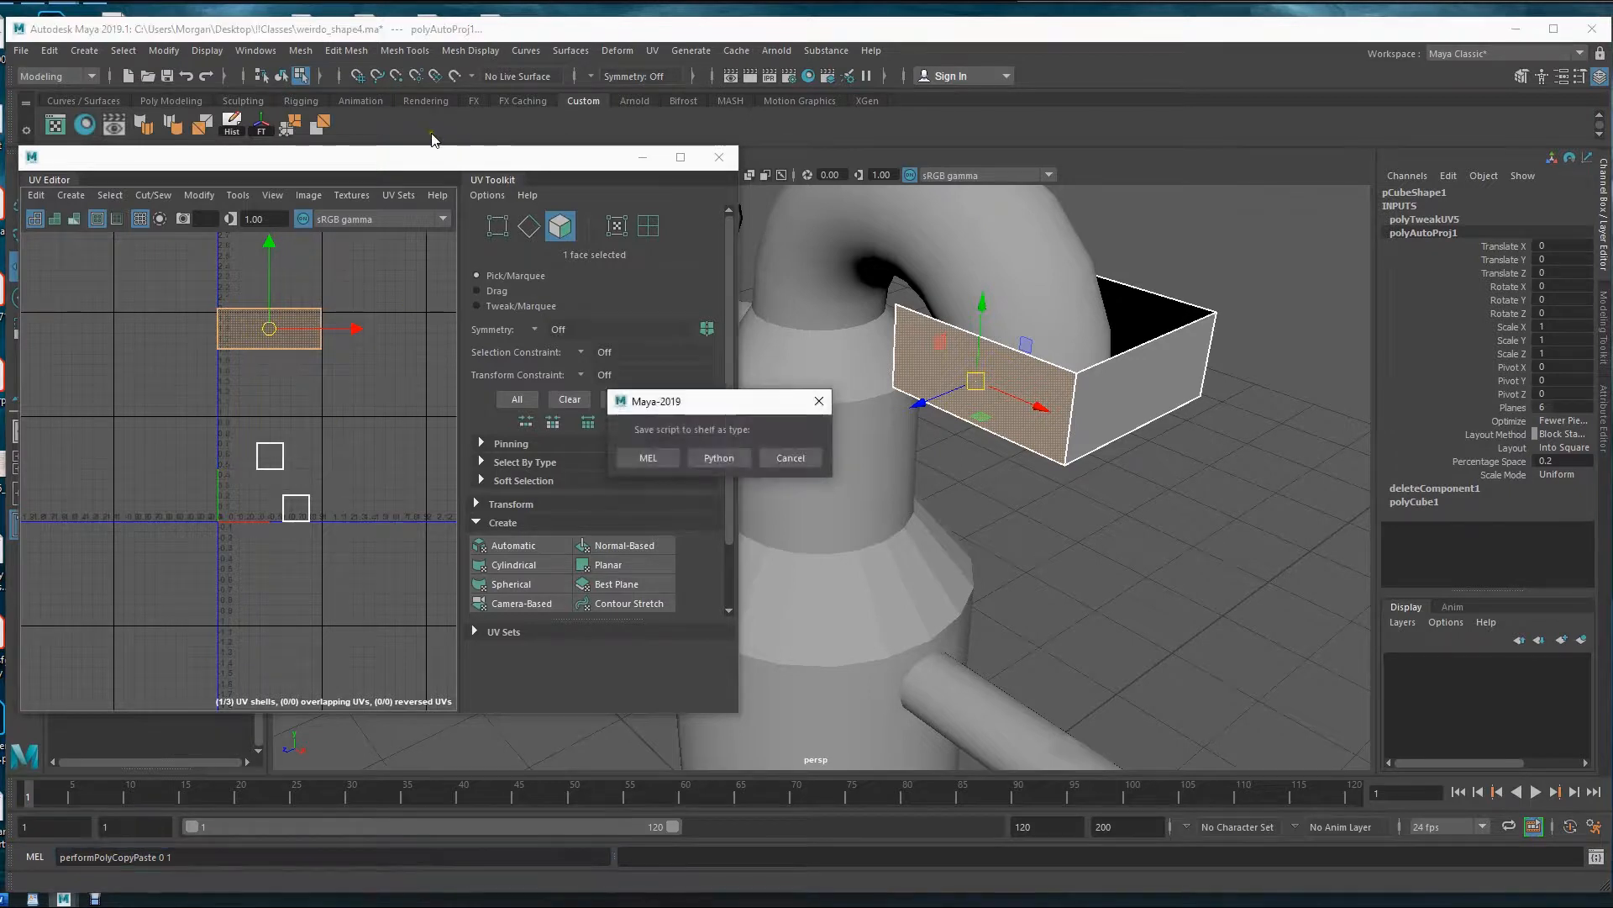
pyautogui.click(661, 458)
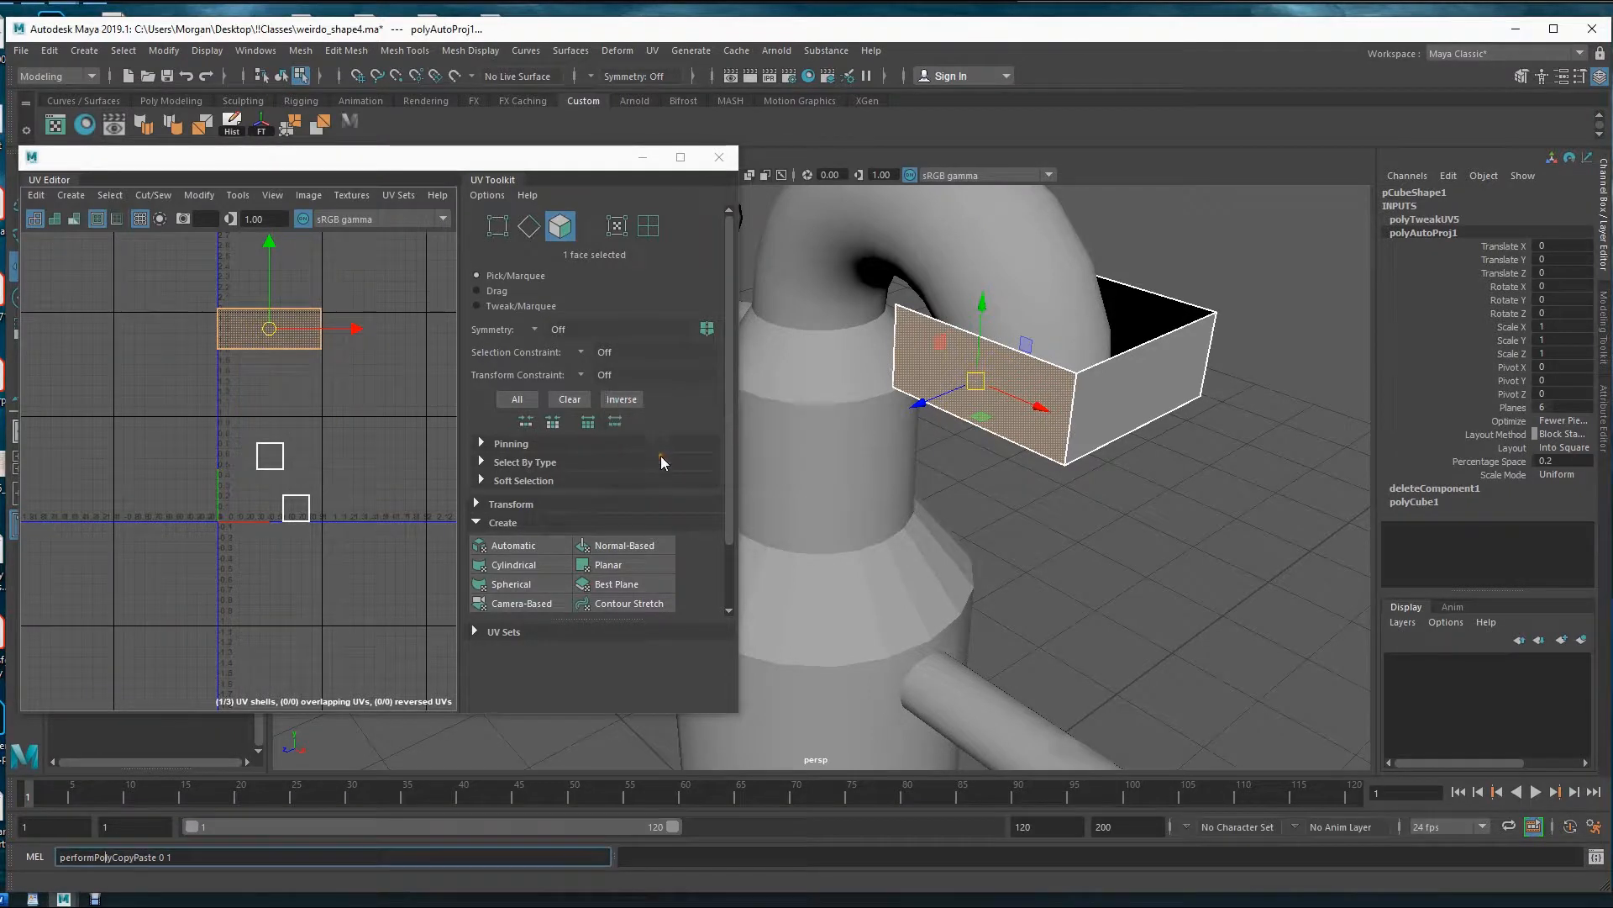
# - Set the new copy-paste shelf button's icon label to "copy", save all shelves, and reposition the UV Editor window
pyautogui.rightClick(354, 124)
pyautogui.click(393, 148)
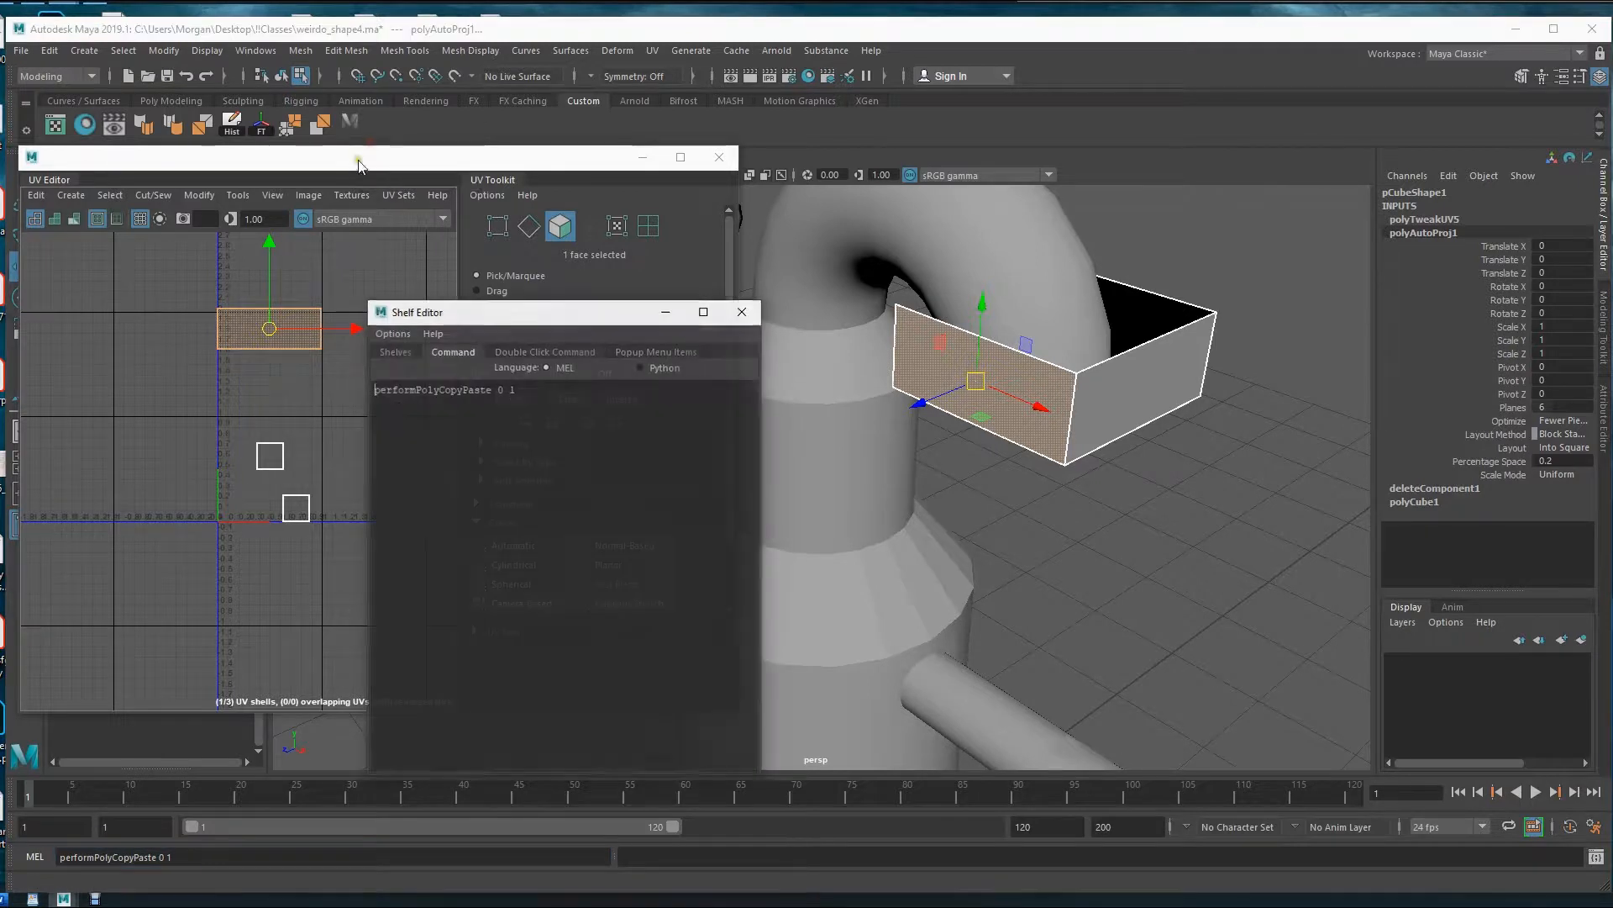
pyautogui.click(395, 351)
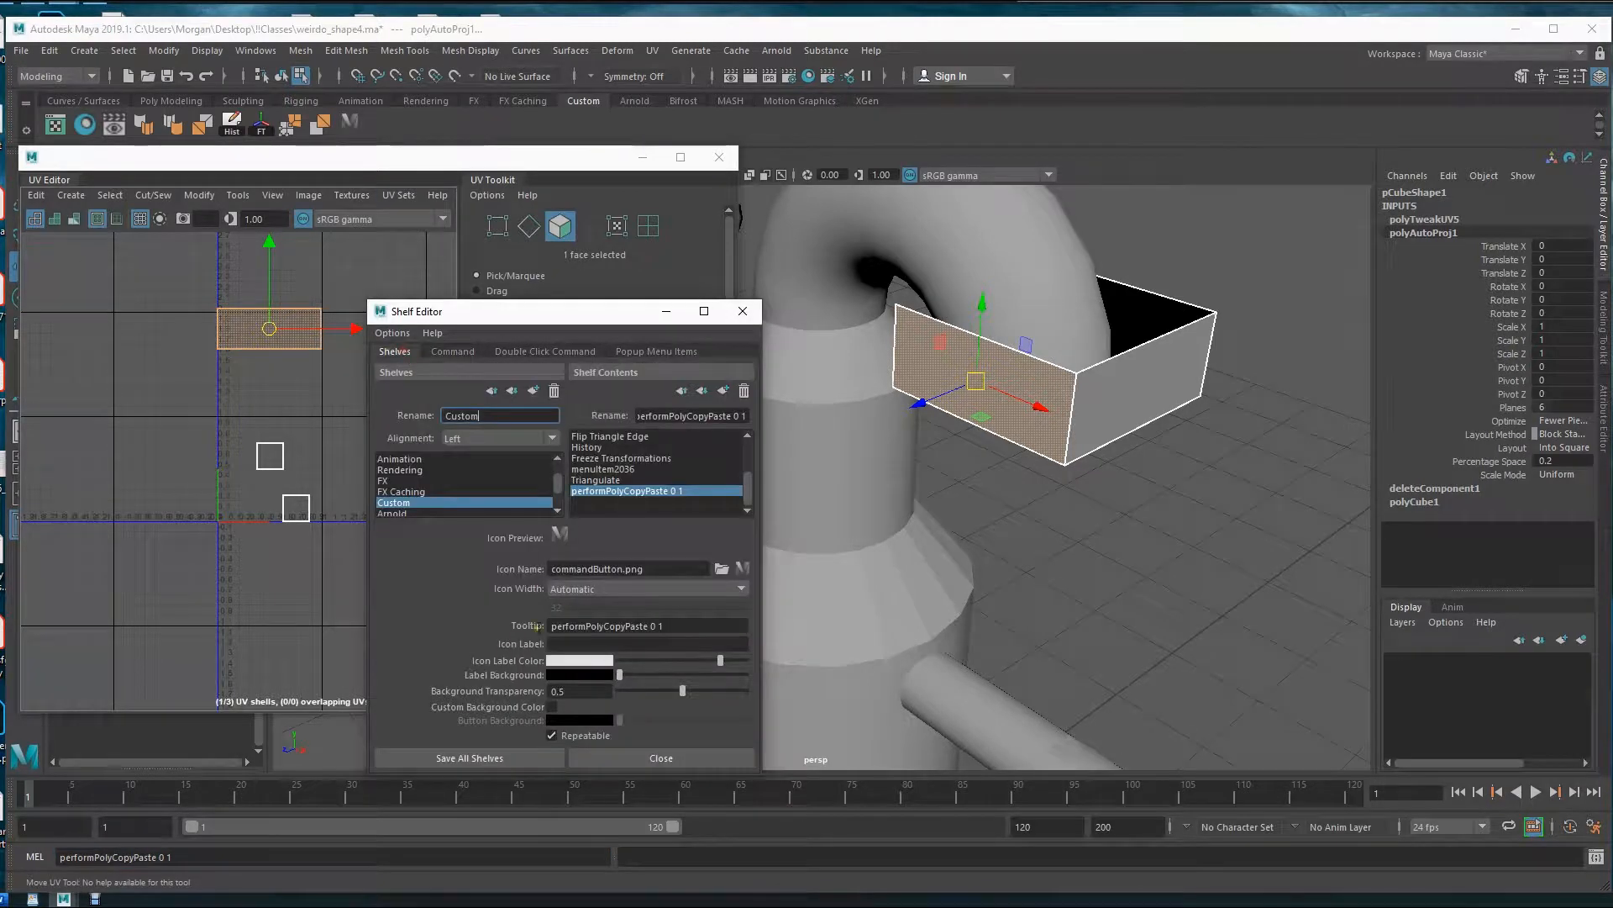
pyautogui.click(587, 643)
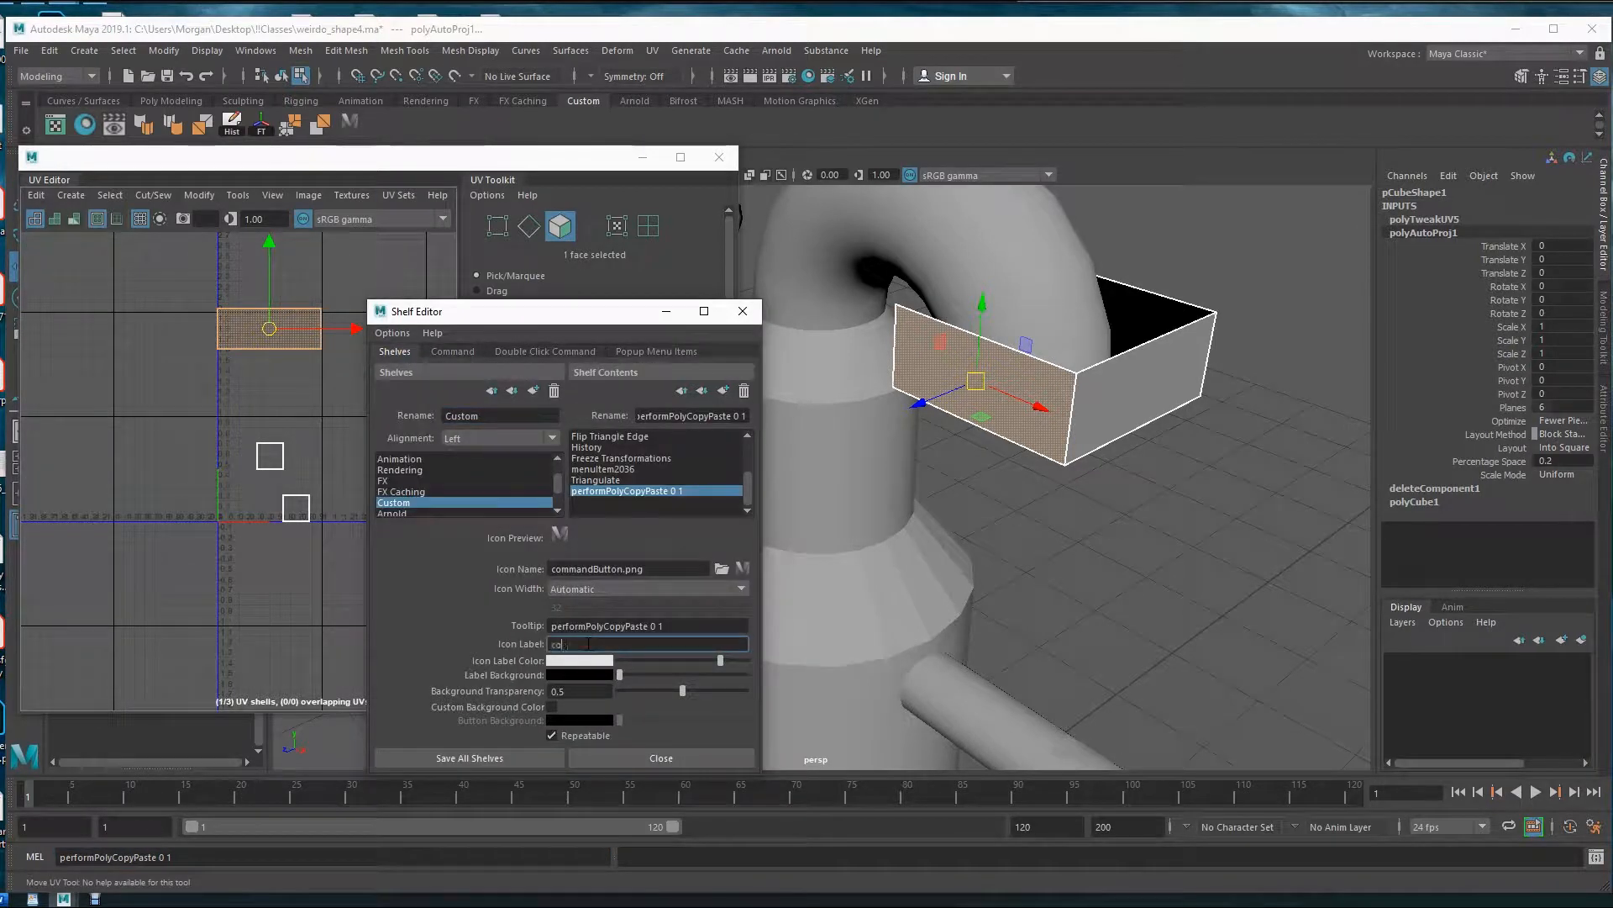
pyautogui.write('copy')
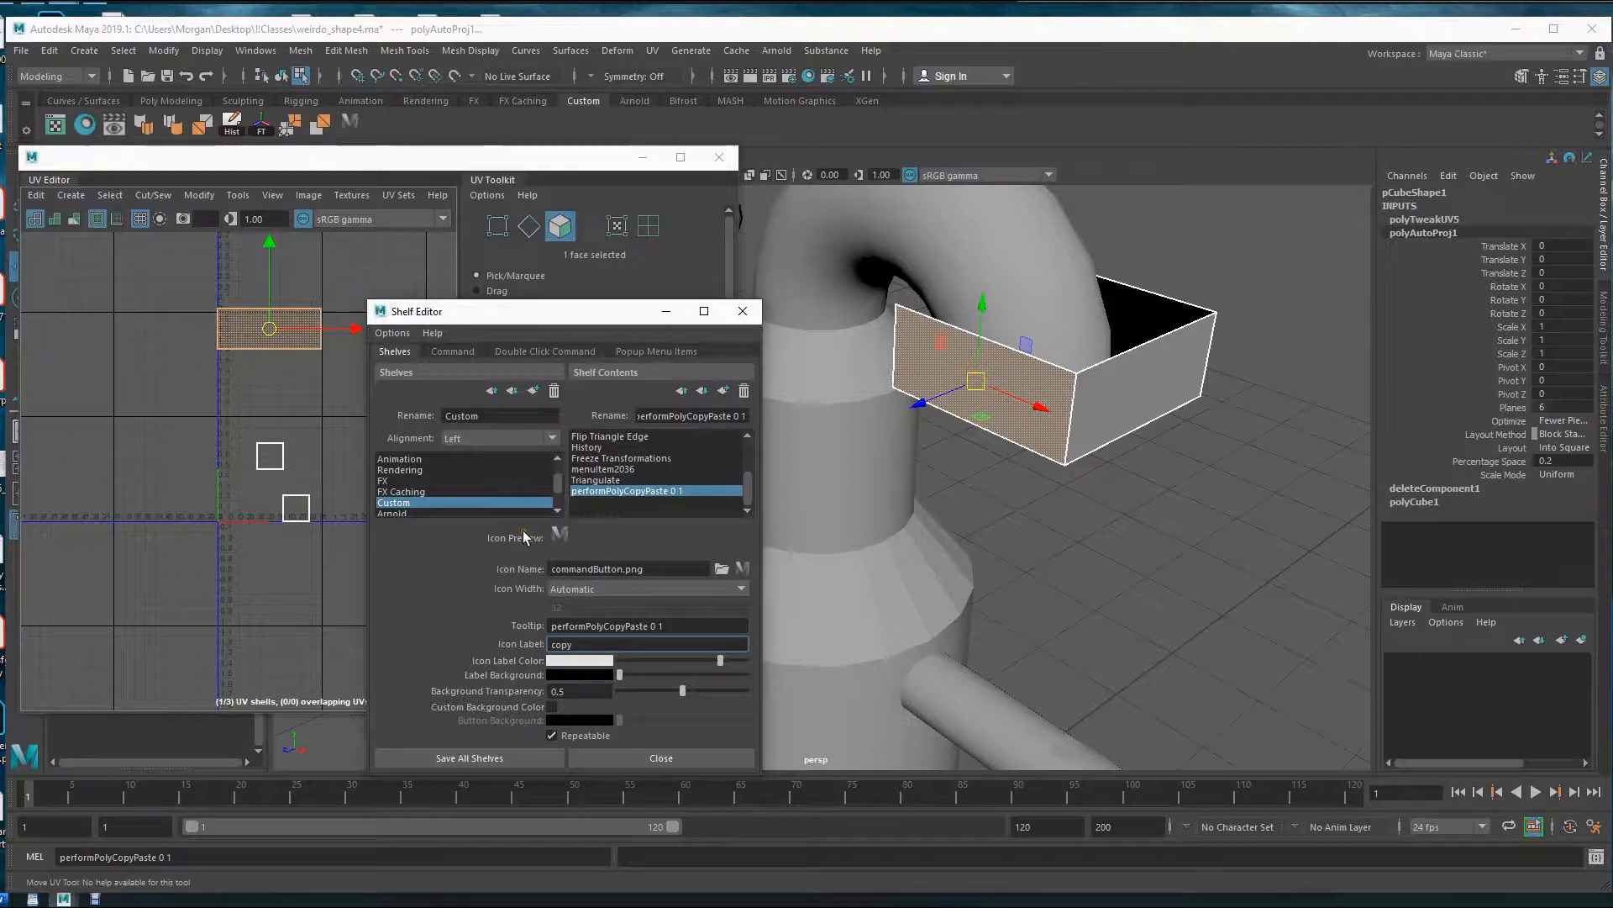
pyautogui.click(471, 759)
pyautogui.moveTo(493, 157); pyautogui.dragTo(499, 184)
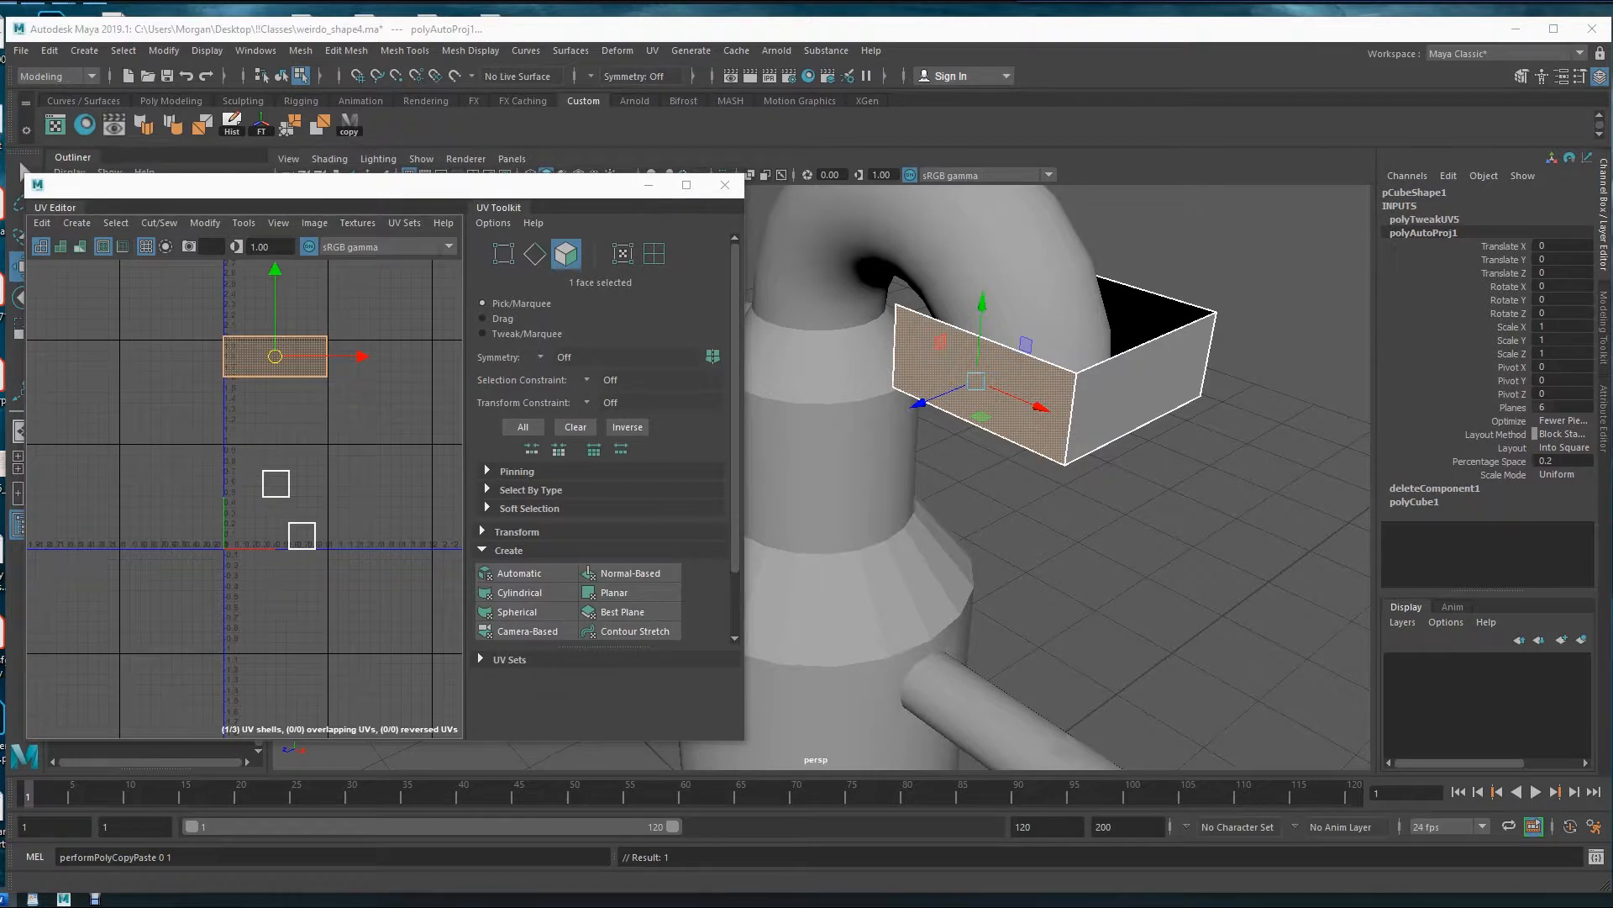
# - Change the MEL command to performPolyCopyPaste 0 2 and save it as another MEL button on the Custom shelf
pyautogui.click(198, 859)
pyautogui.press('BackSpace')
pyautogui.write('2')
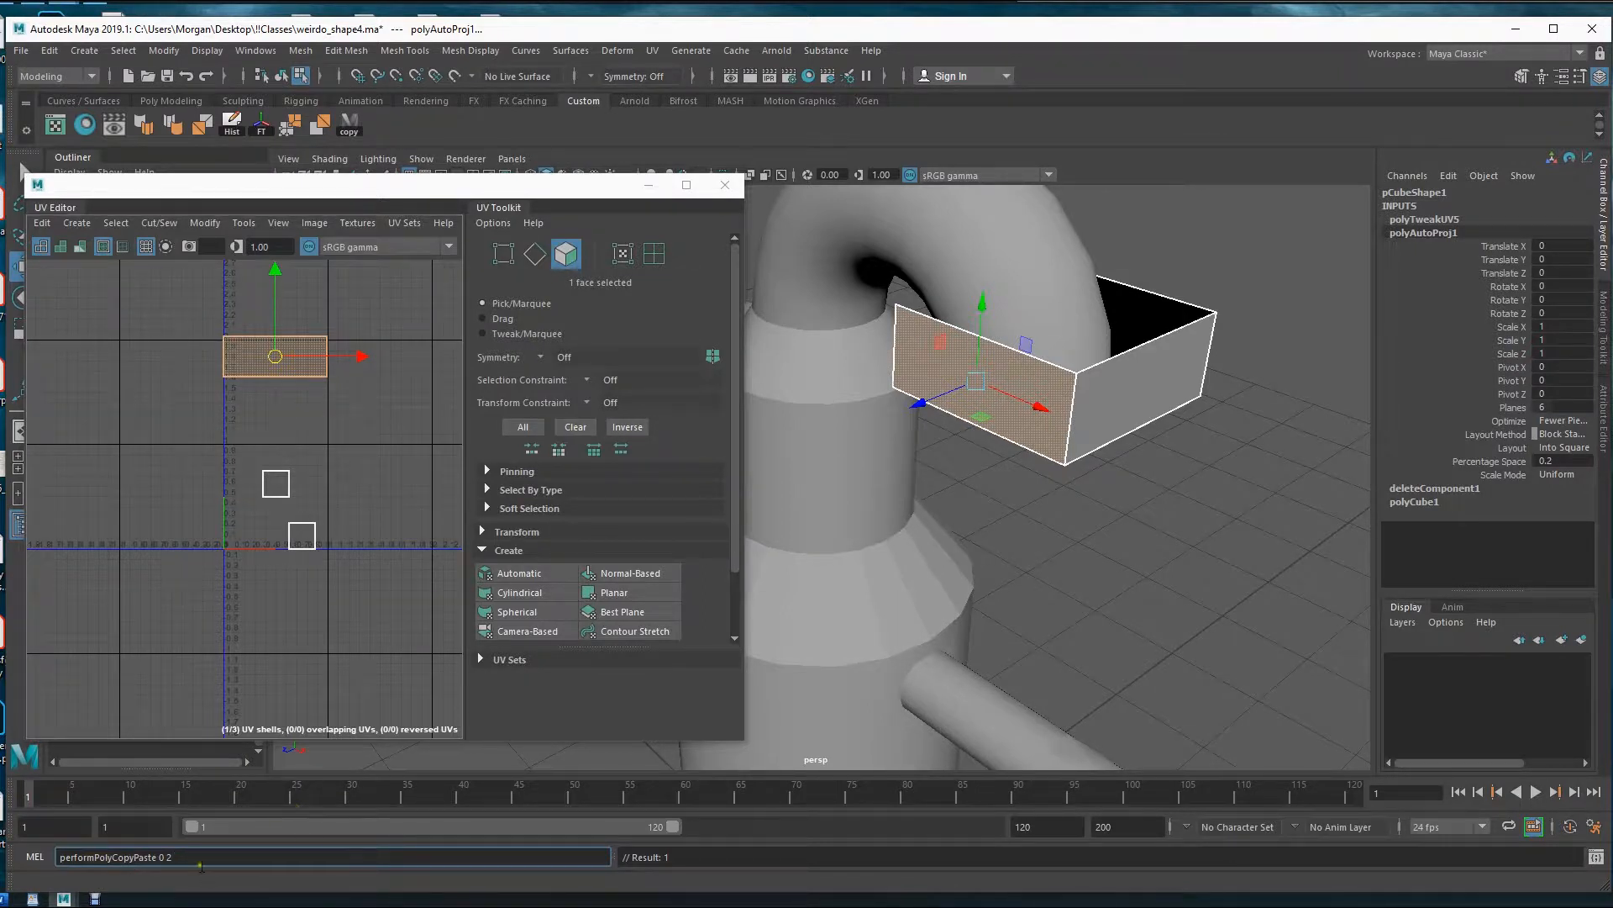
pyautogui.moveTo(190, 863); pyautogui.dragTo(15, 874)
pyautogui.moveTo(82, 863); pyautogui.dragTo(457, 124, button='middle')
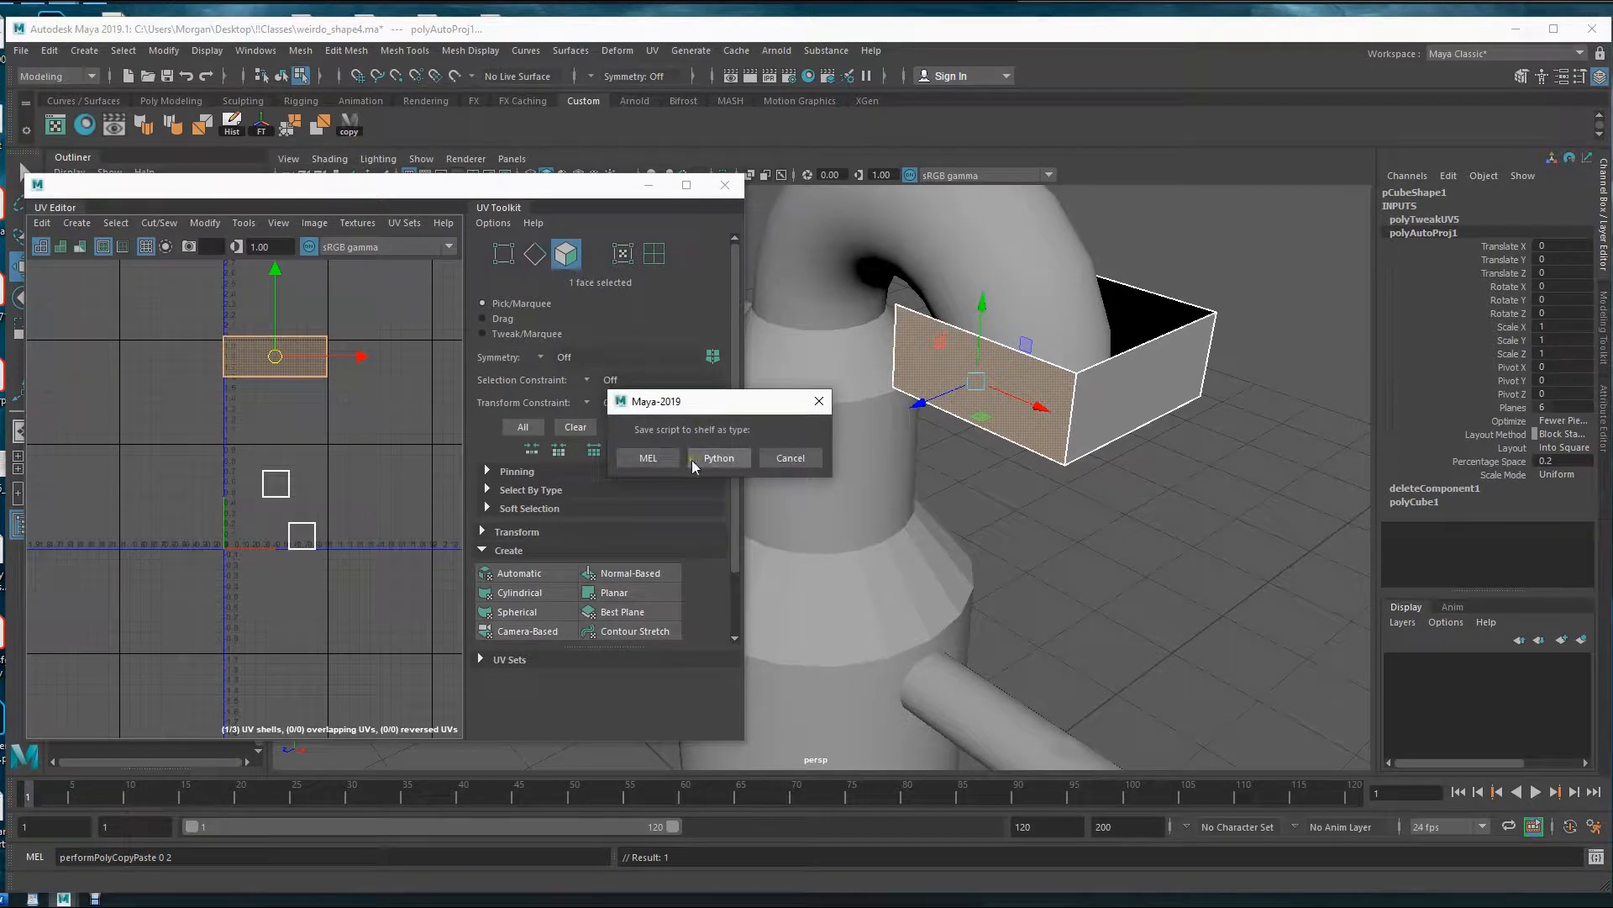
pyautogui.click(648, 458)
# - Set the performPolyCopyPaste 0 2 shelf button's icon label to "paste" and save all shelves
pyautogui.click(383, 126)
pyautogui.rightClick(385, 131)
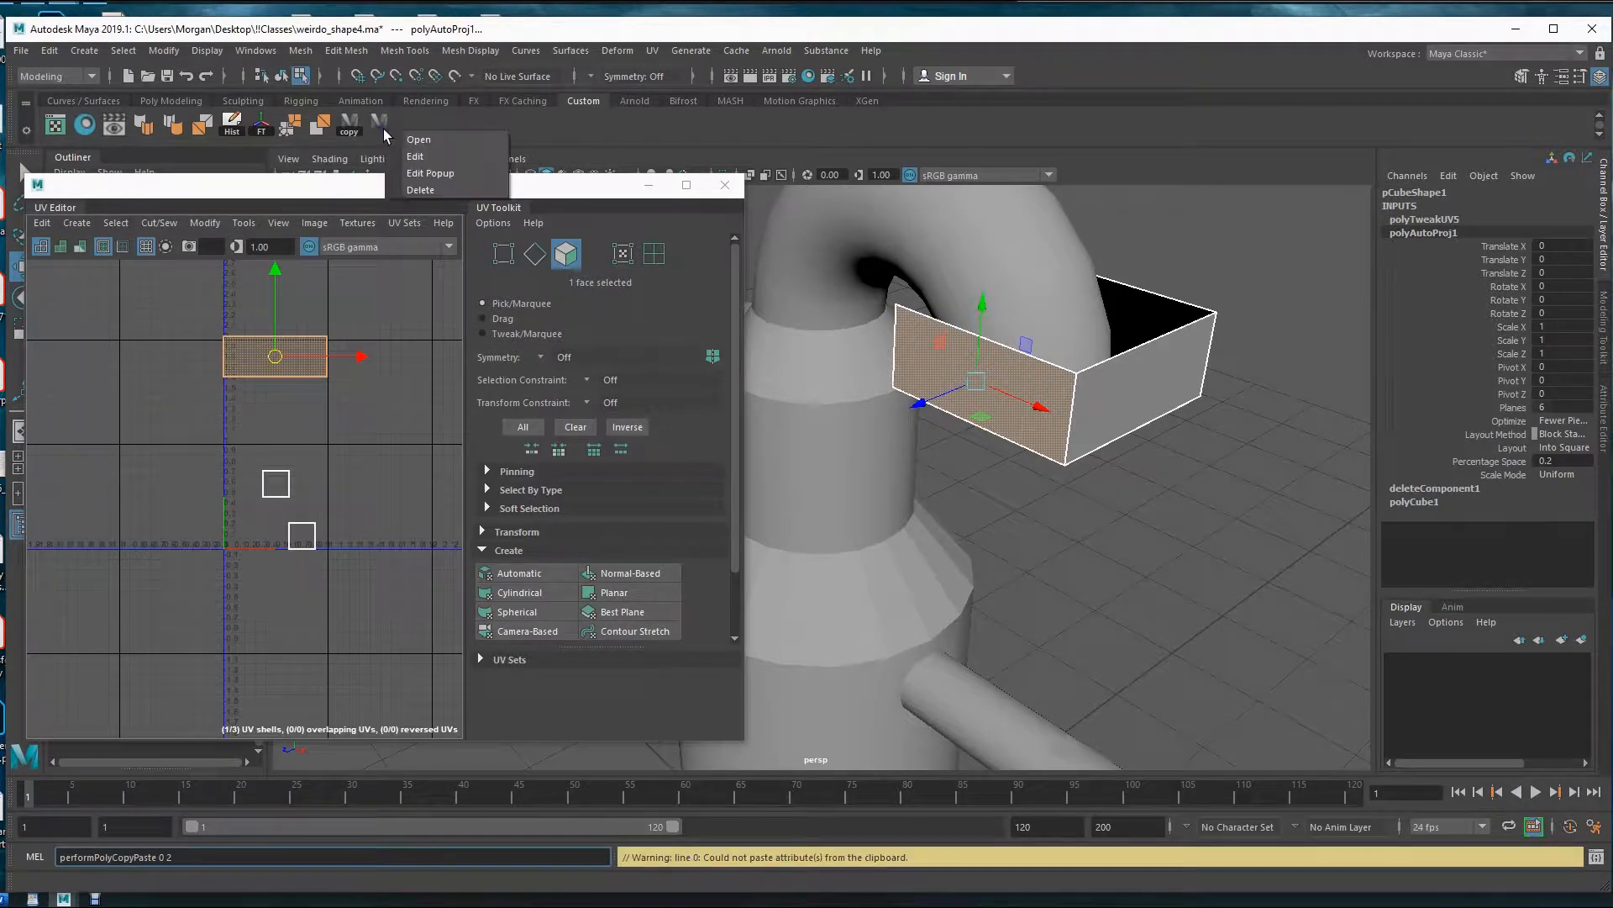
pyautogui.click(414, 161)
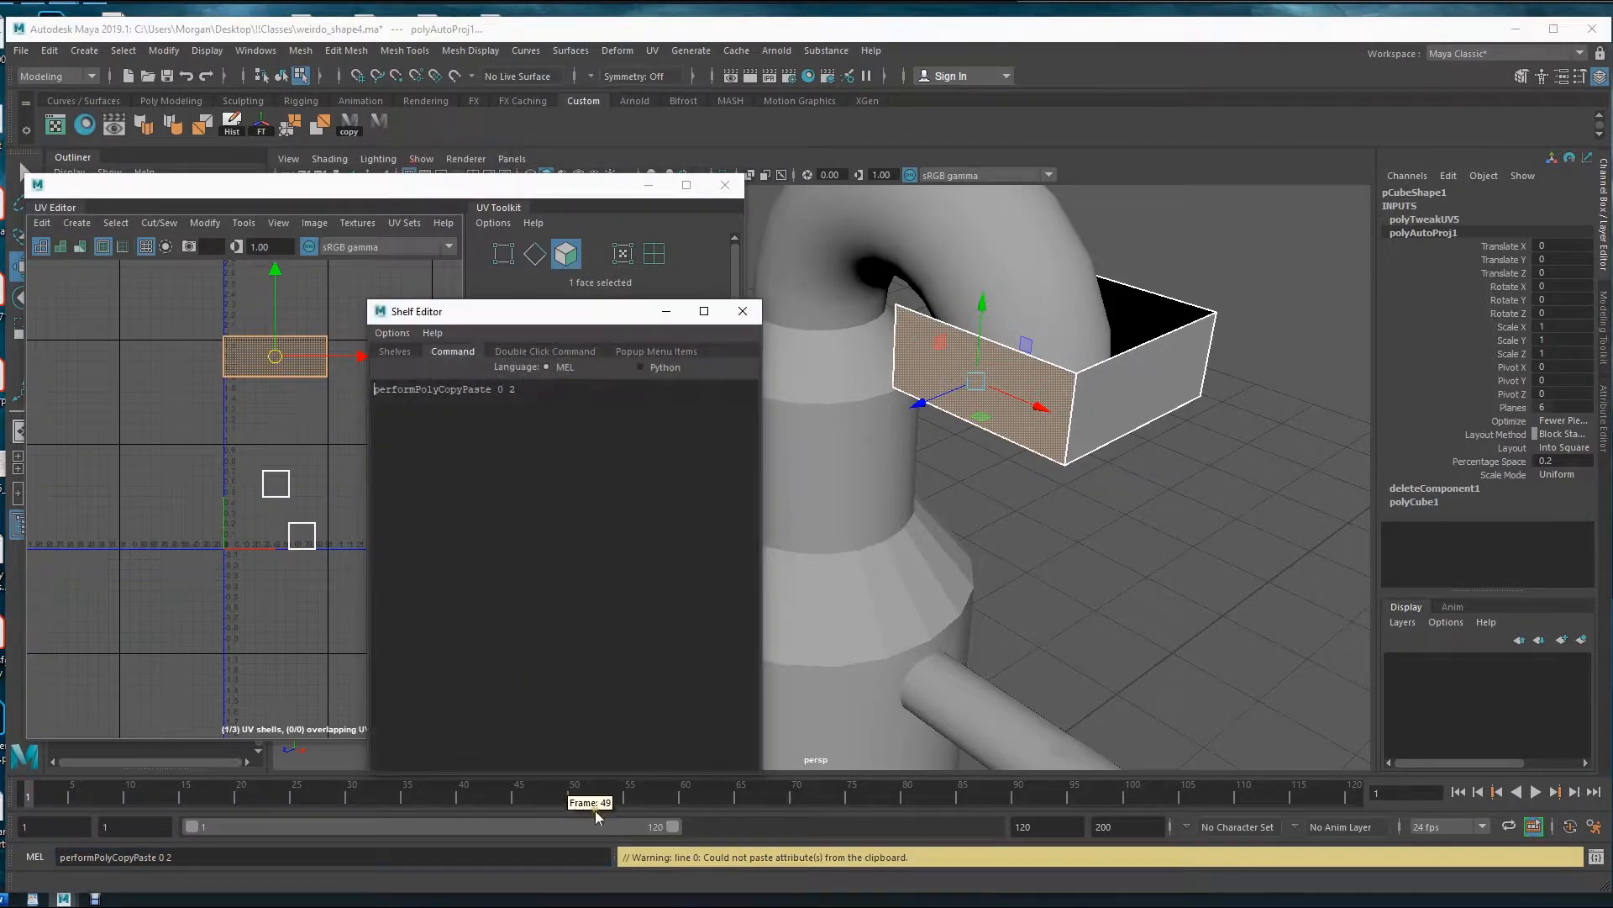
pyautogui.click(395, 352)
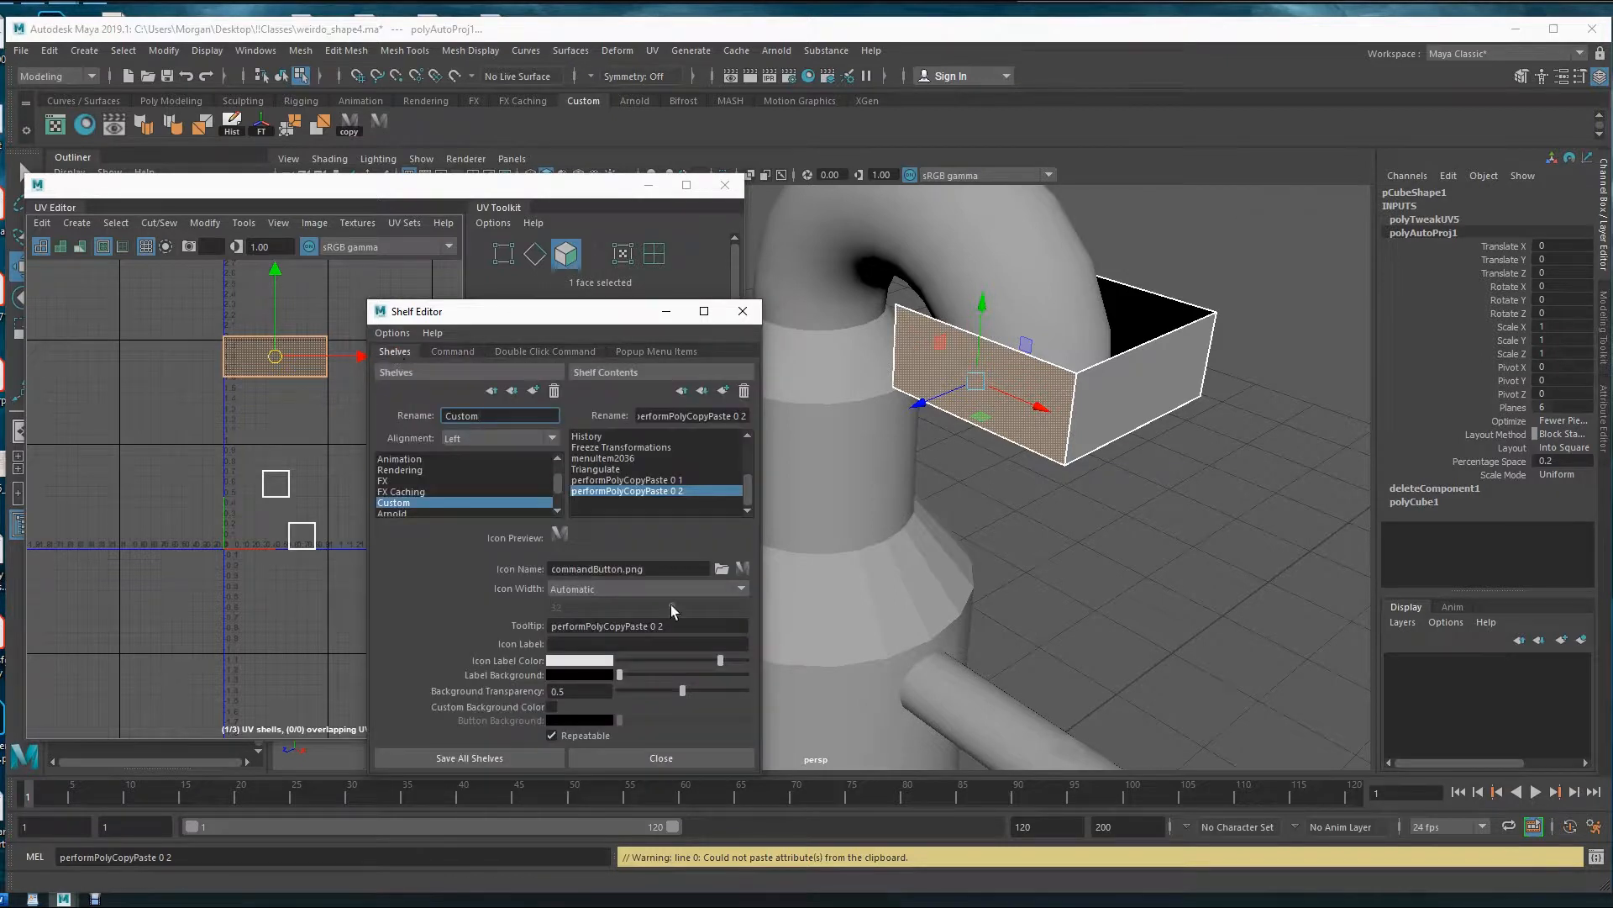
pyautogui.click(602, 645)
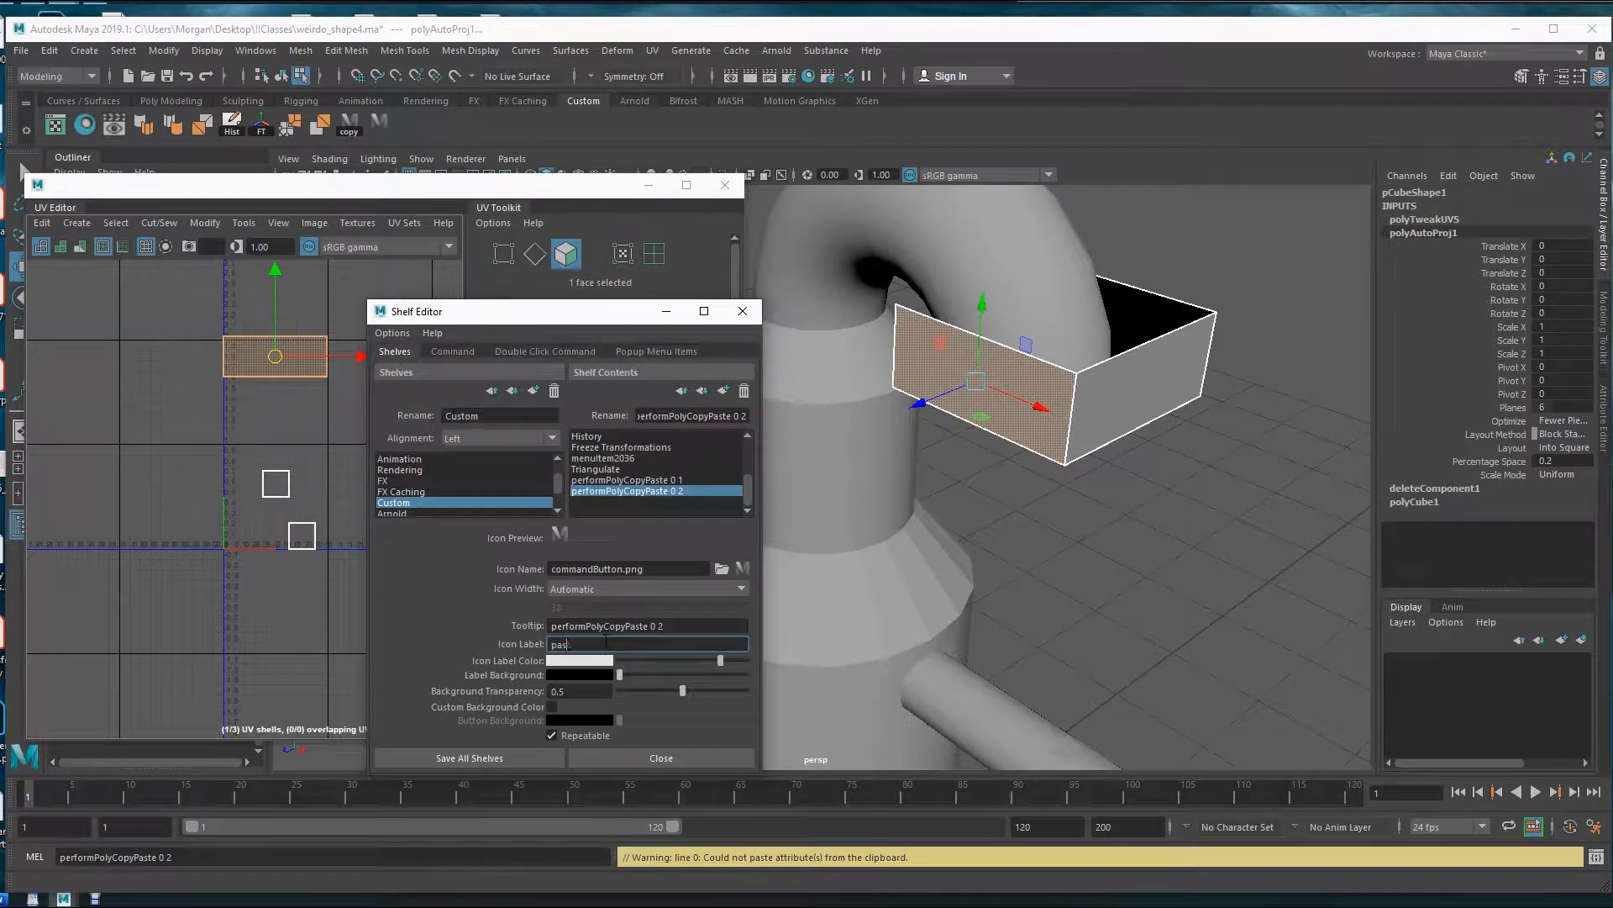
pyautogui.write('paste')
pyautogui.click(469, 758)
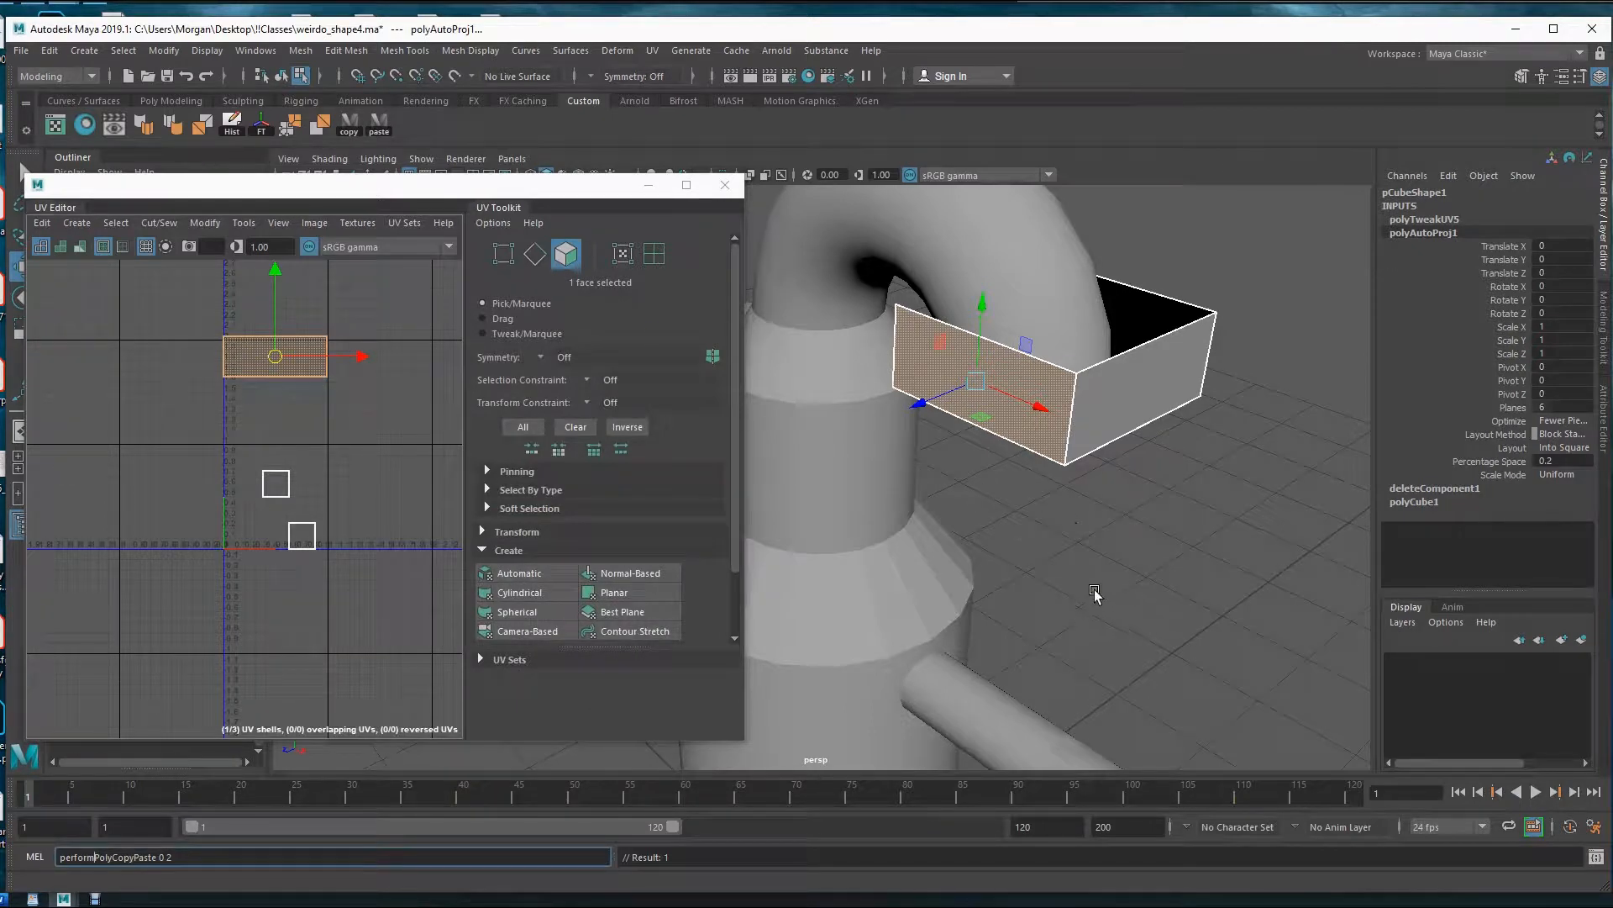
# - Copy the UVs of the box face with the wide rectangular shell and paste them onto the adjacent side face
pyautogui.keyDown('alt'); pyautogui.moveTo(1136, 555); pyautogui.dragTo(1170, 487); pyautogui.keyUp('alt')
pyautogui.click(1064, 590)
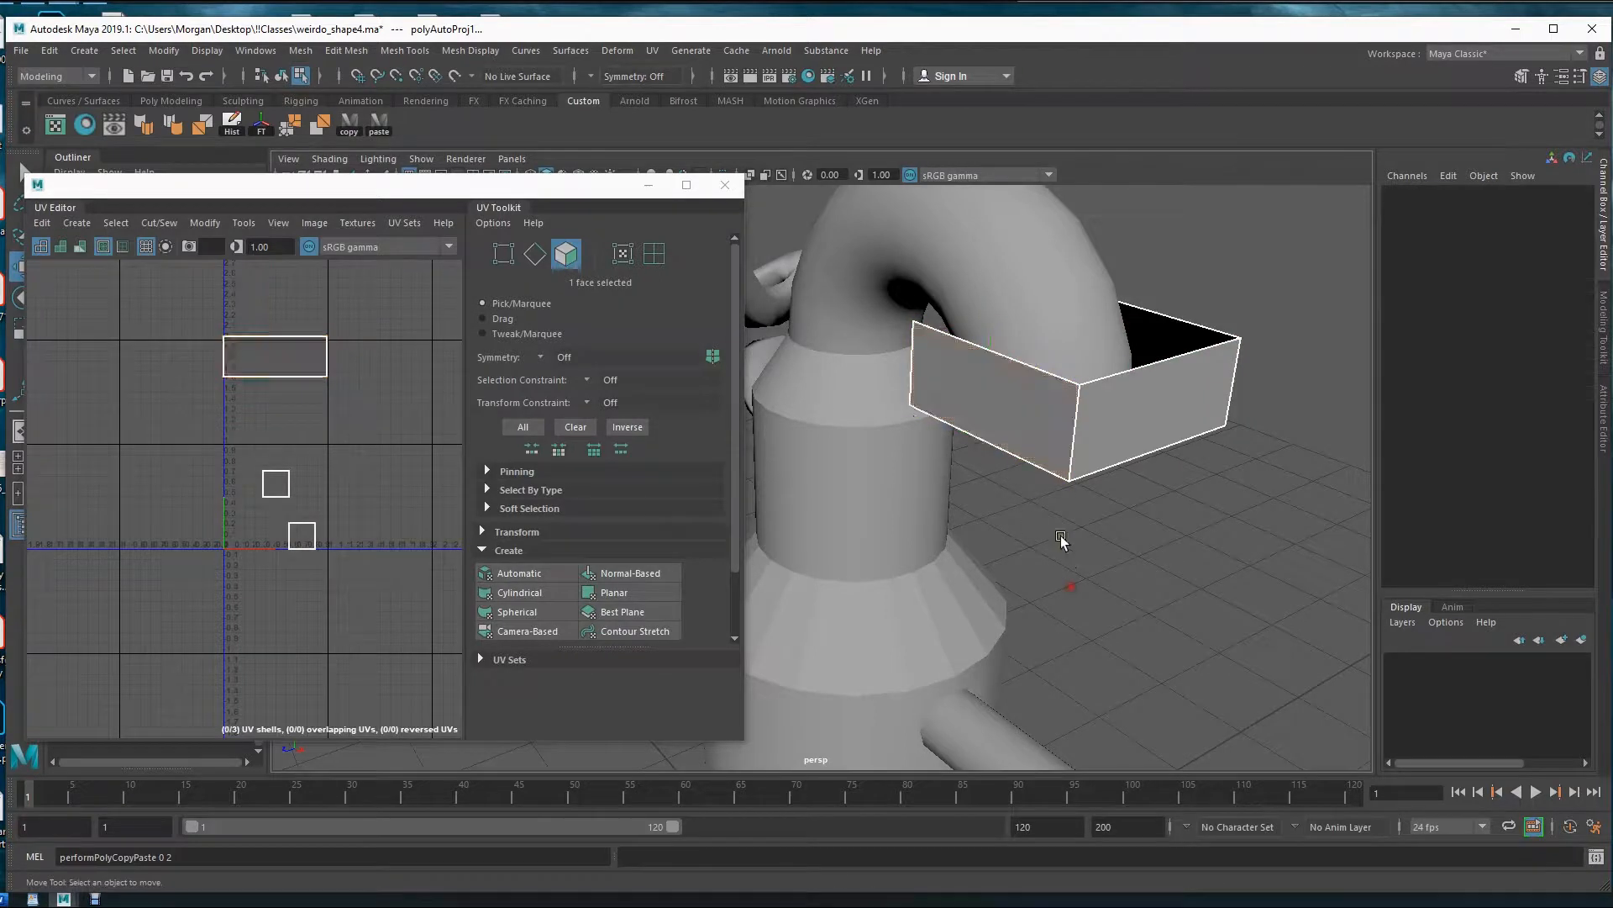
pyautogui.click(1042, 452)
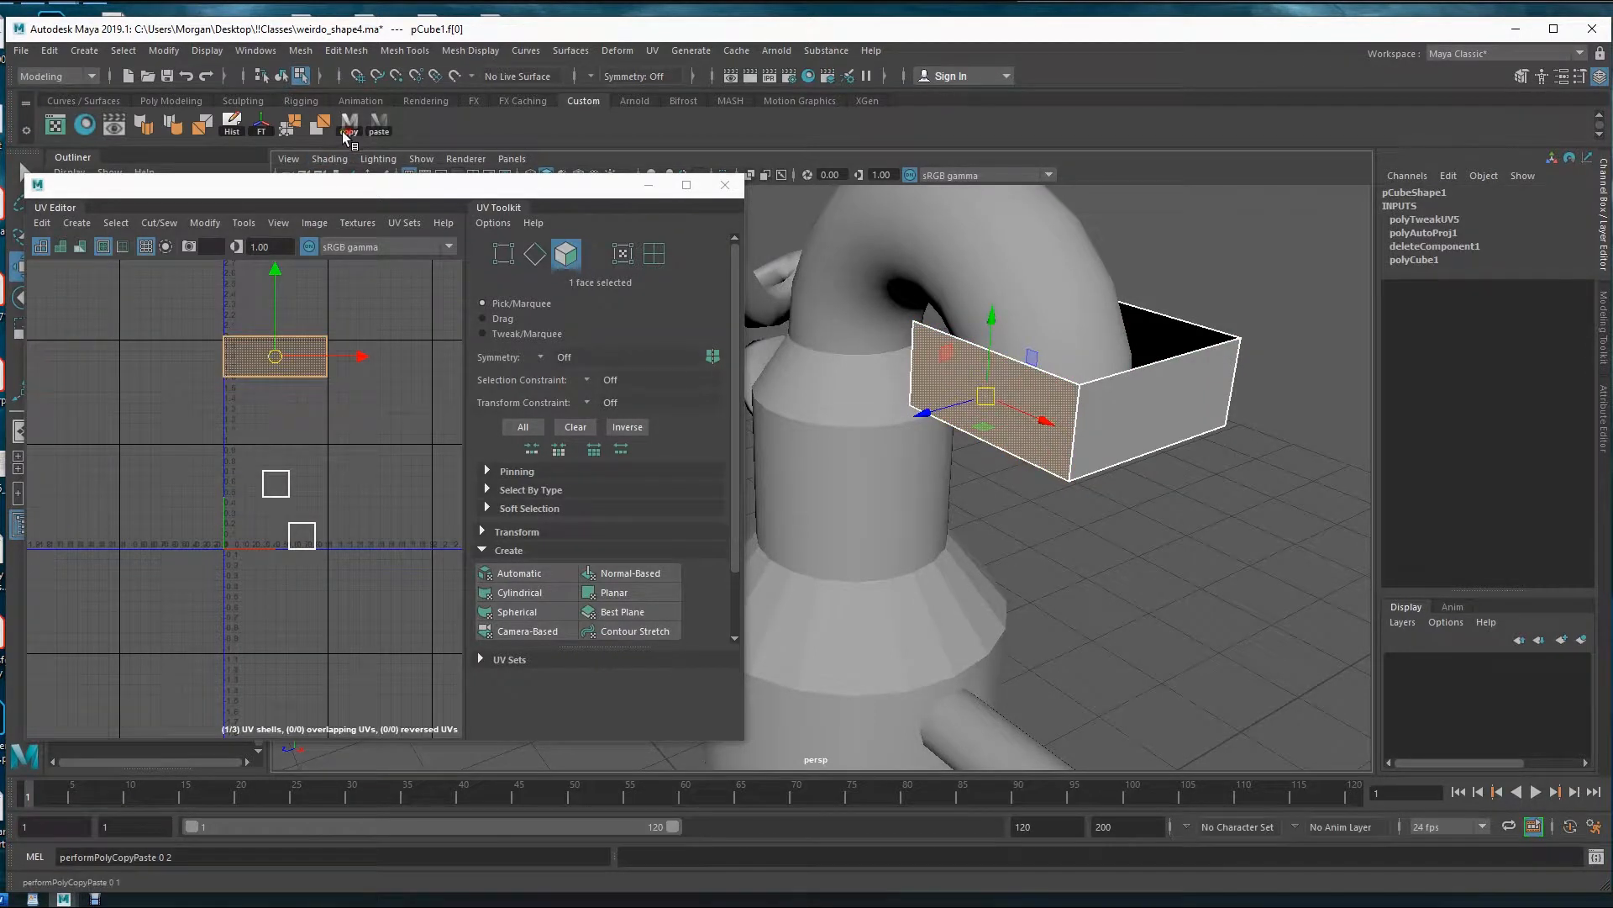
pyautogui.click(1168, 427)
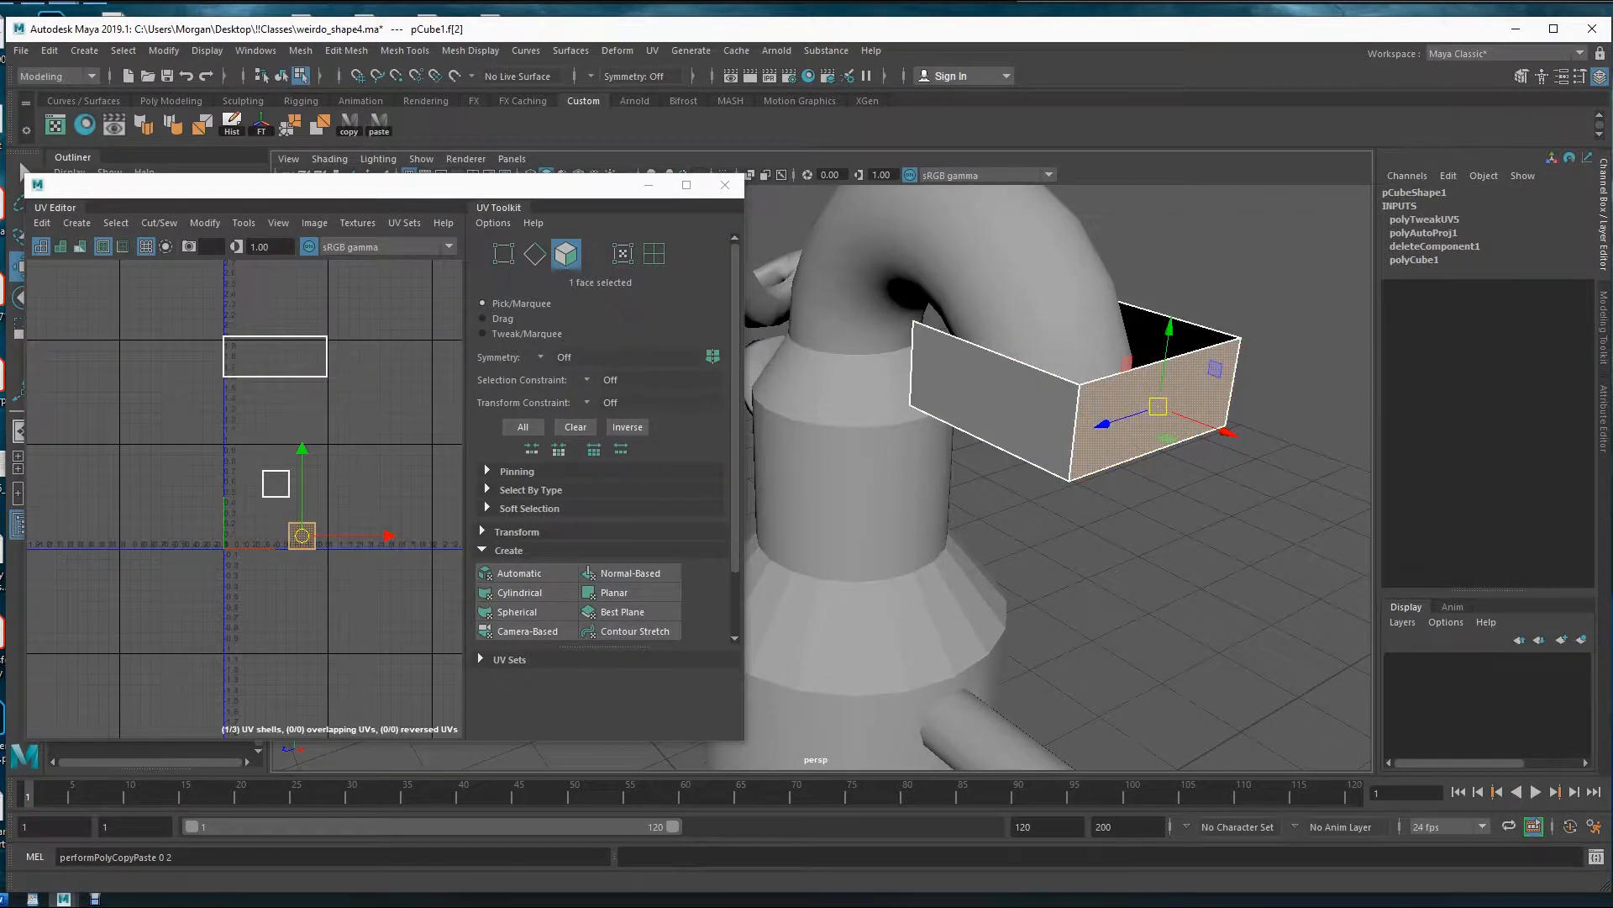
pyautogui.click(388, 131)
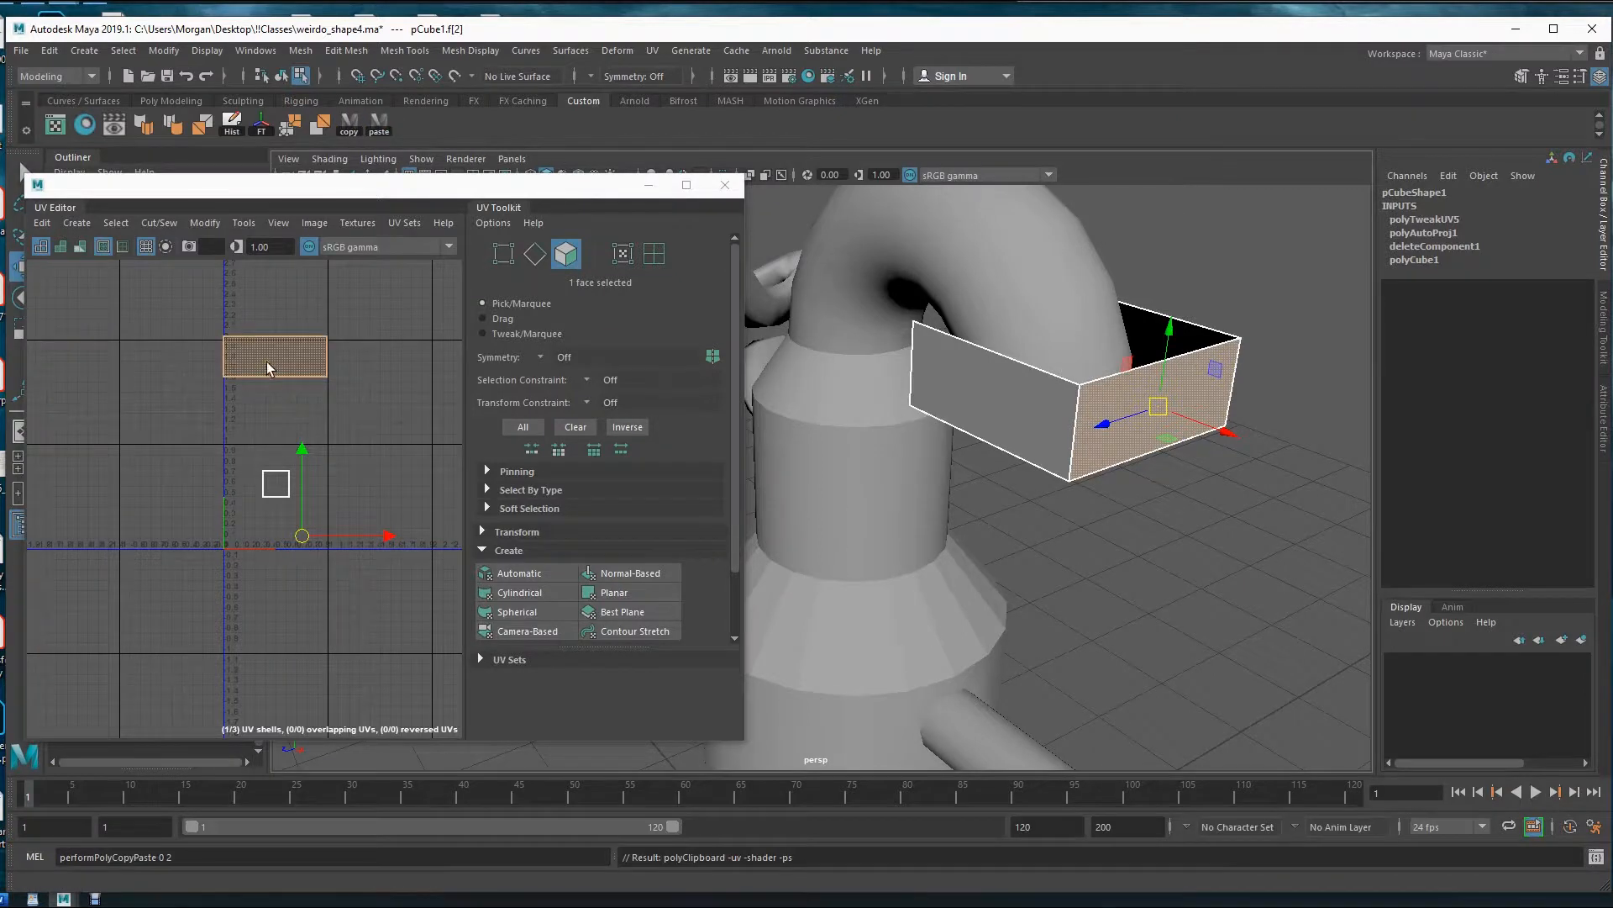
# - Paste the copied UVs onto the box's remaining side face with a small square shell, and clear the selection
pyautogui.keyDown('alt'); pyautogui.moveTo(1354, 626); pyautogui.dragTo(1030, 567); pyautogui.keyUp('alt')
pyautogui.click(977, 531)
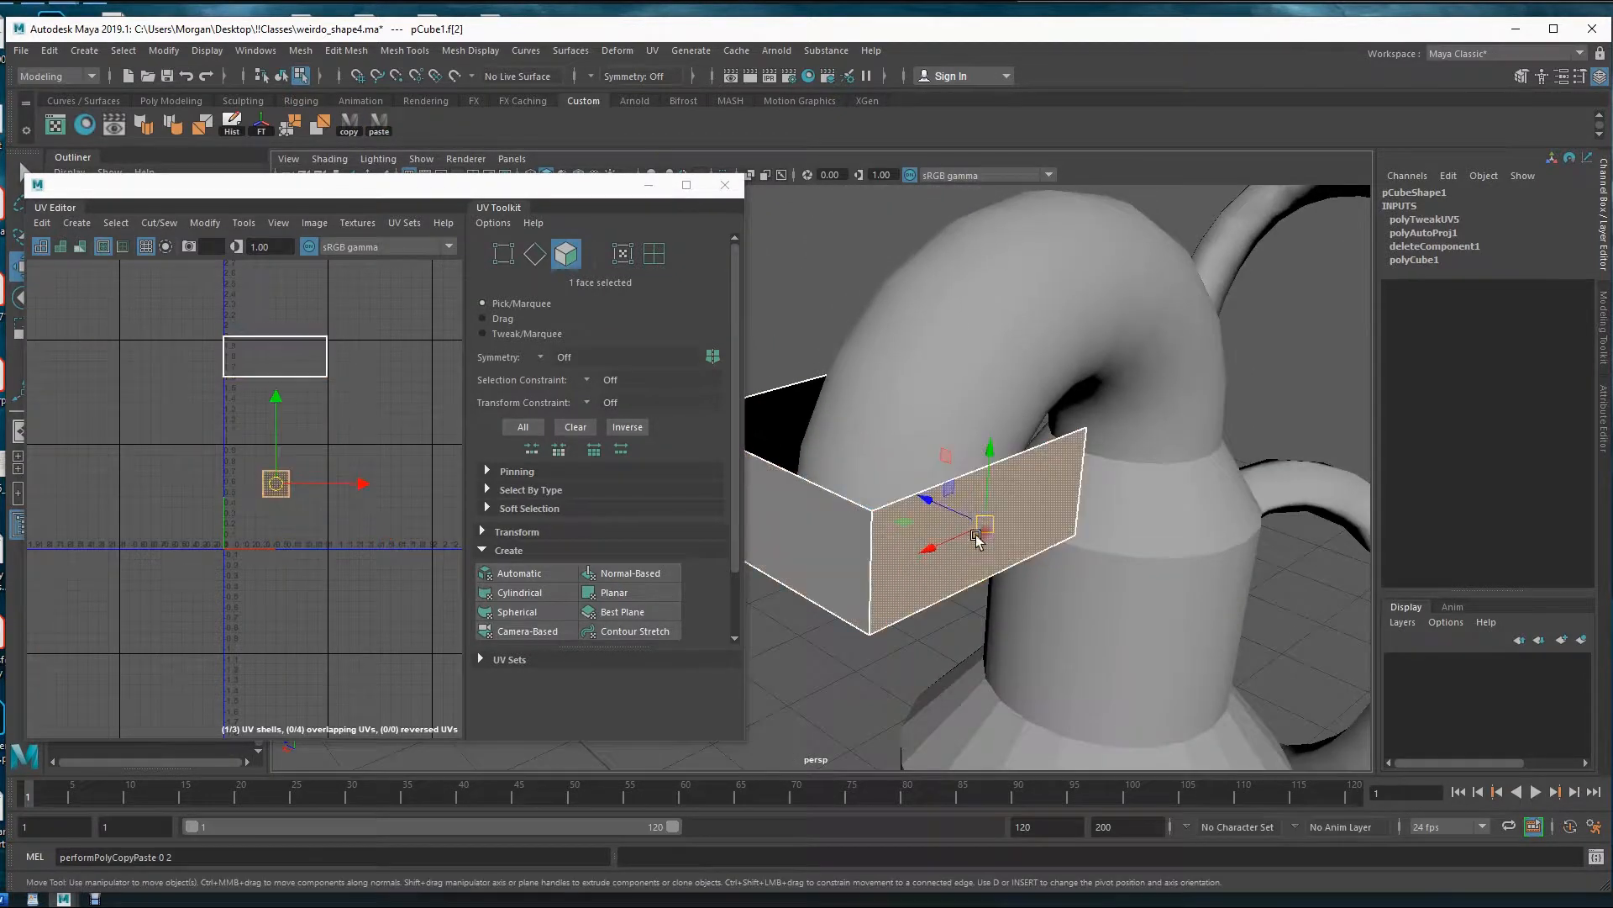
pyautogui.click(380, 123)
pyautogui.keyDown('alt'); pyautogui.moveTo(1134, 555); pyautogui.dragTo(1066, 566); pyautogui.keyUp('alt')
pyautogui.click(947, 450)
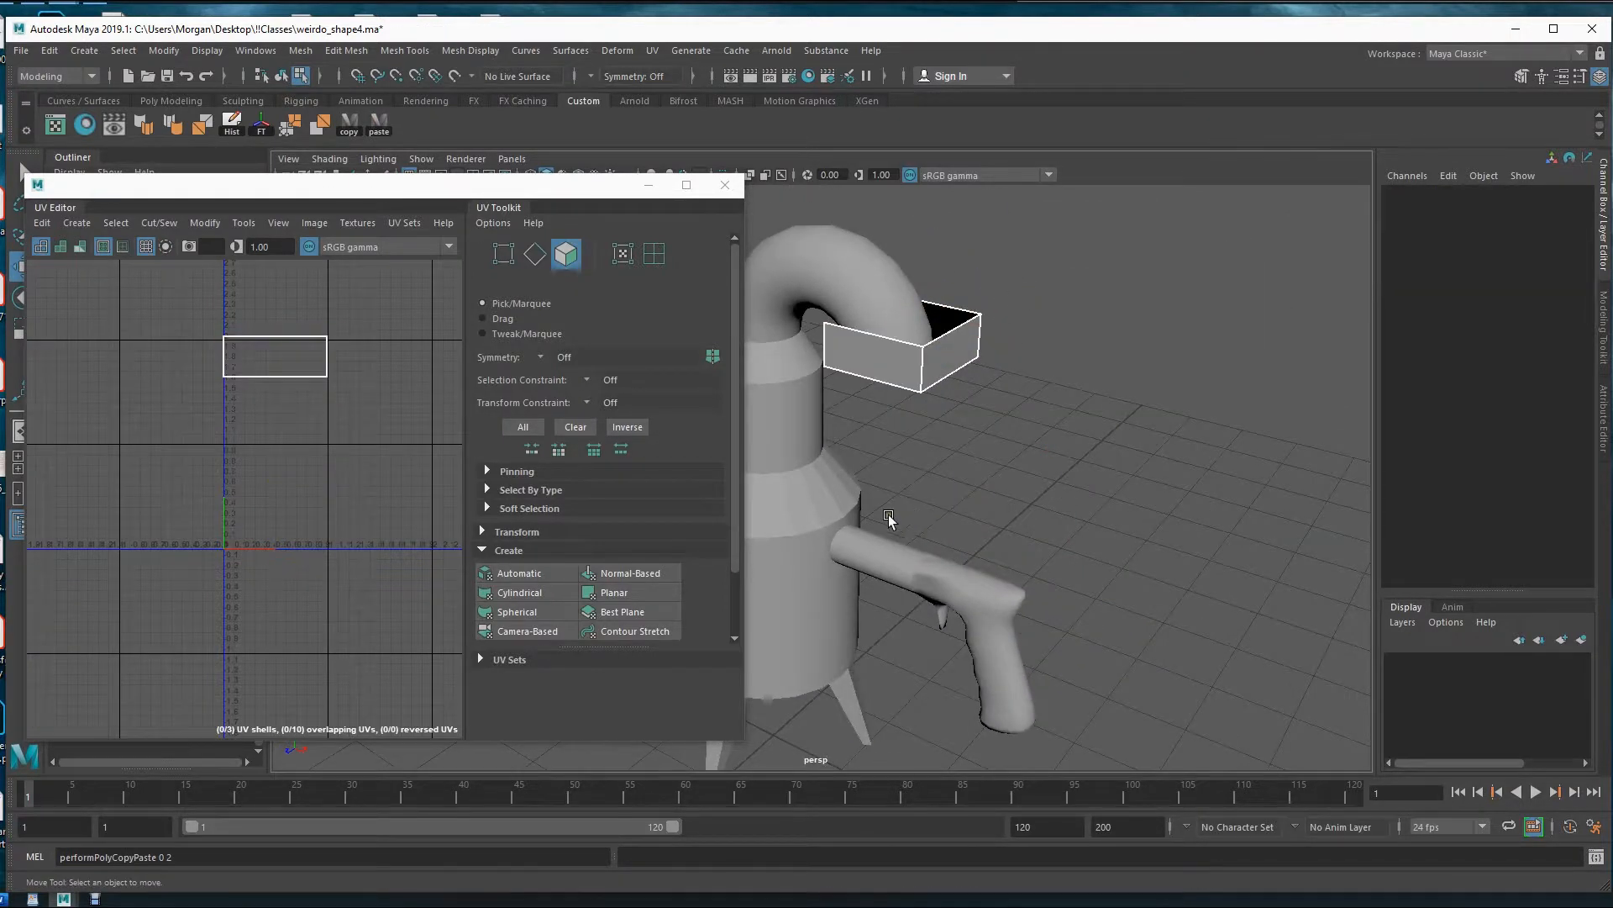
# - Select the weirdo_shape model and switch to object selection mode
pyautogui.keyDown('alt'); pyautogui.moveTo(928, 472); pyautogui.dragTo(894, 500); pyautogui.keyUp('alt')
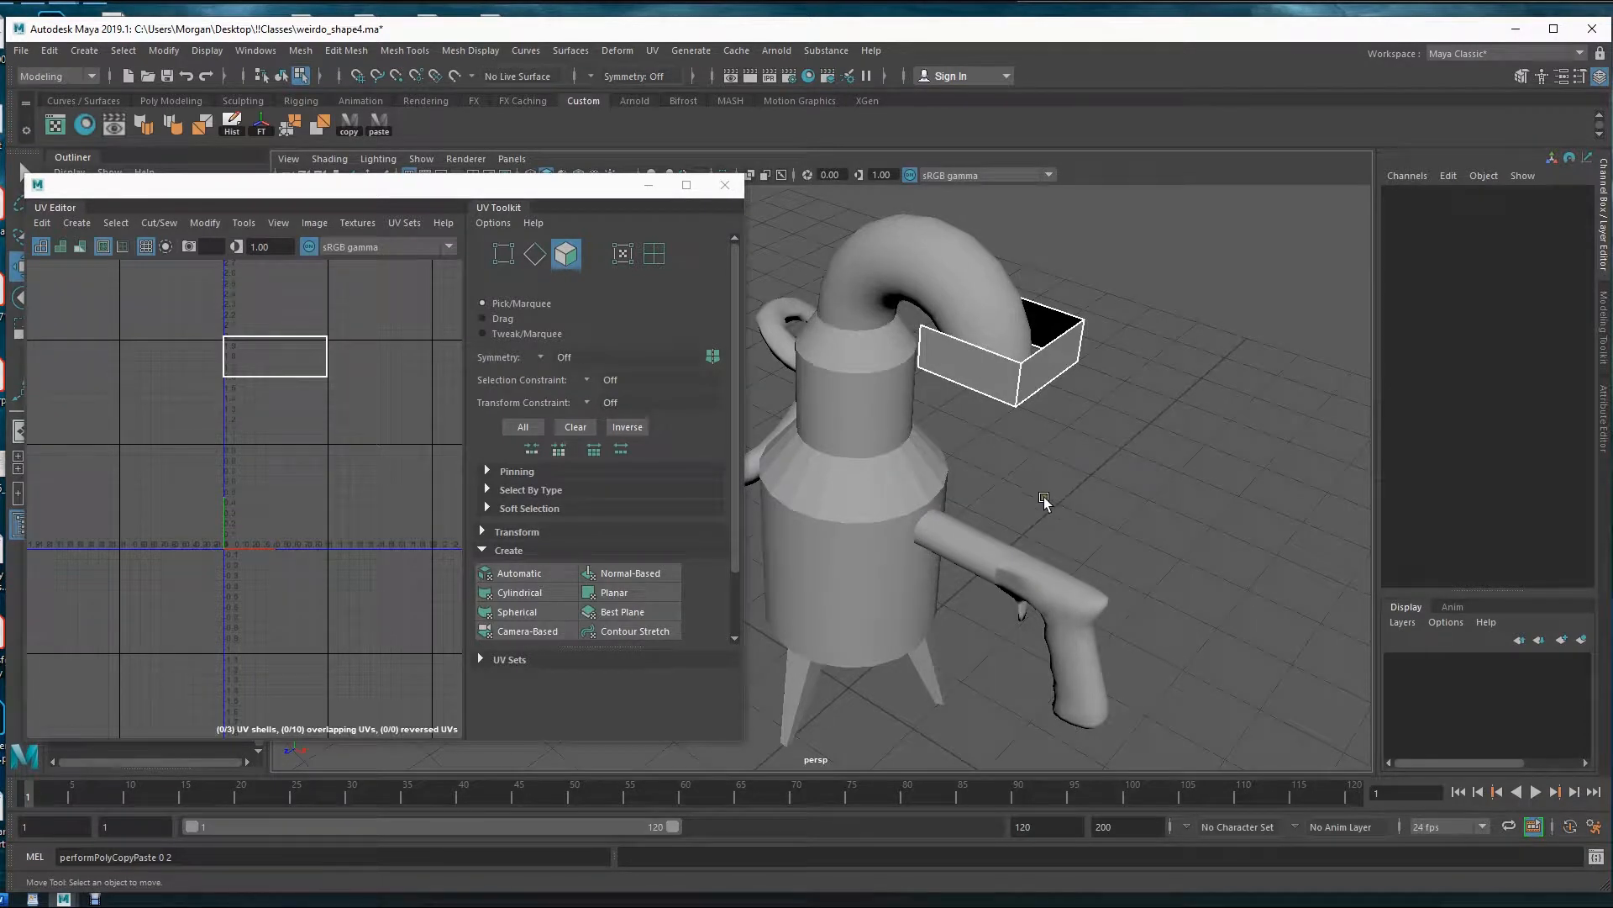
pyautogui.keyDown('alt'); pyautogui.moveTo(1025, 491); pyautogui.dragTo(892, 467); pyautogui.keyUp('alt')
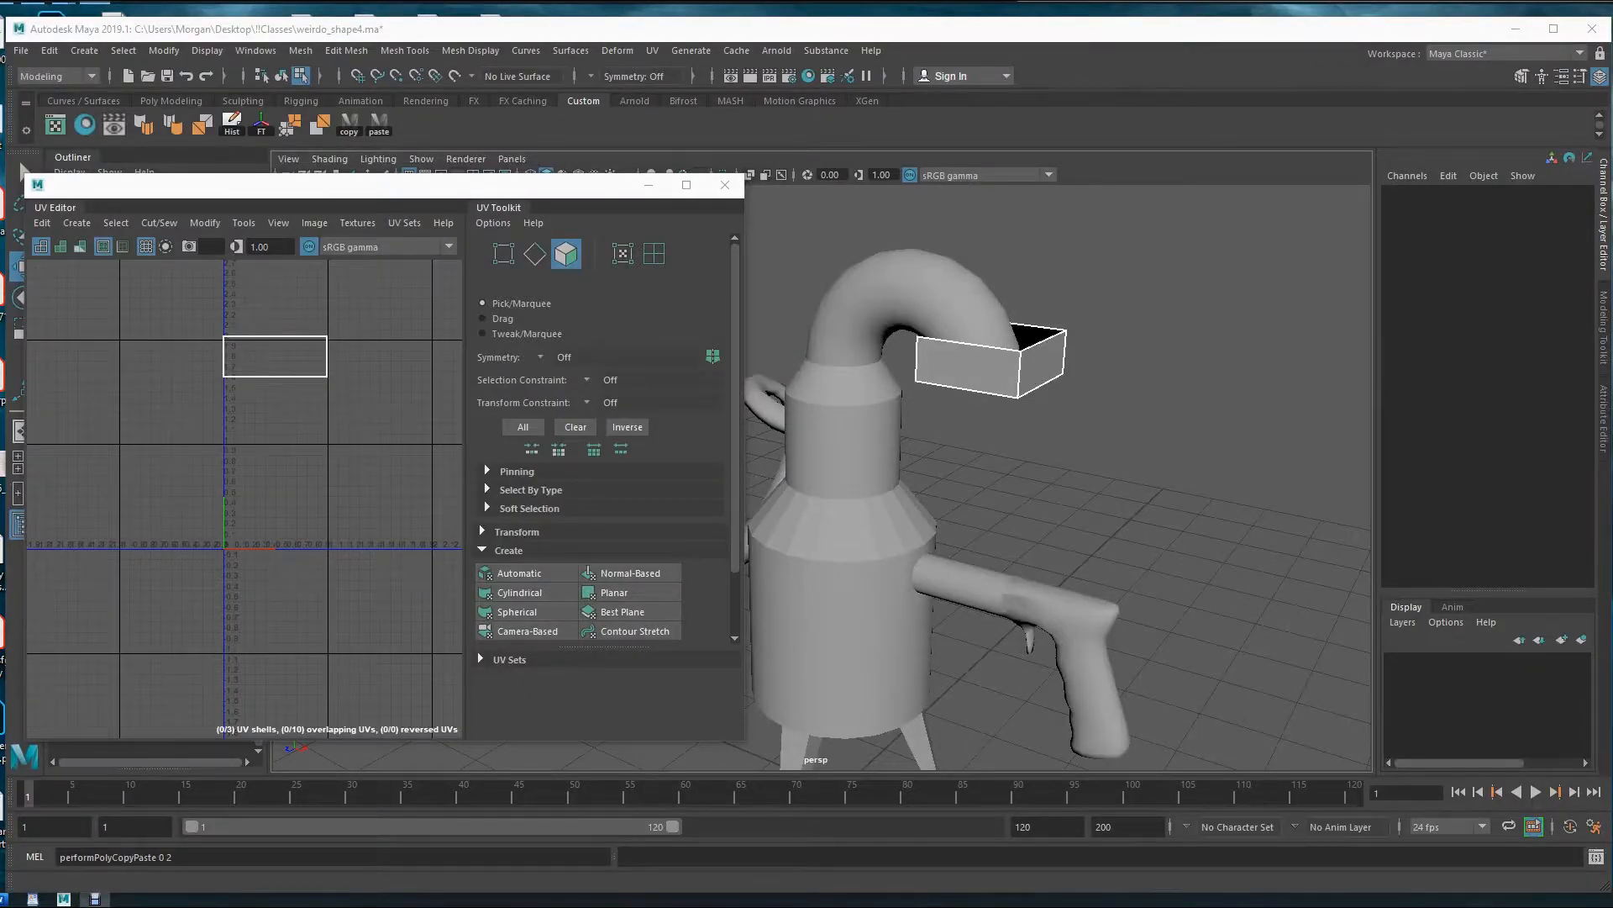
pyautogui.click(849, 464)
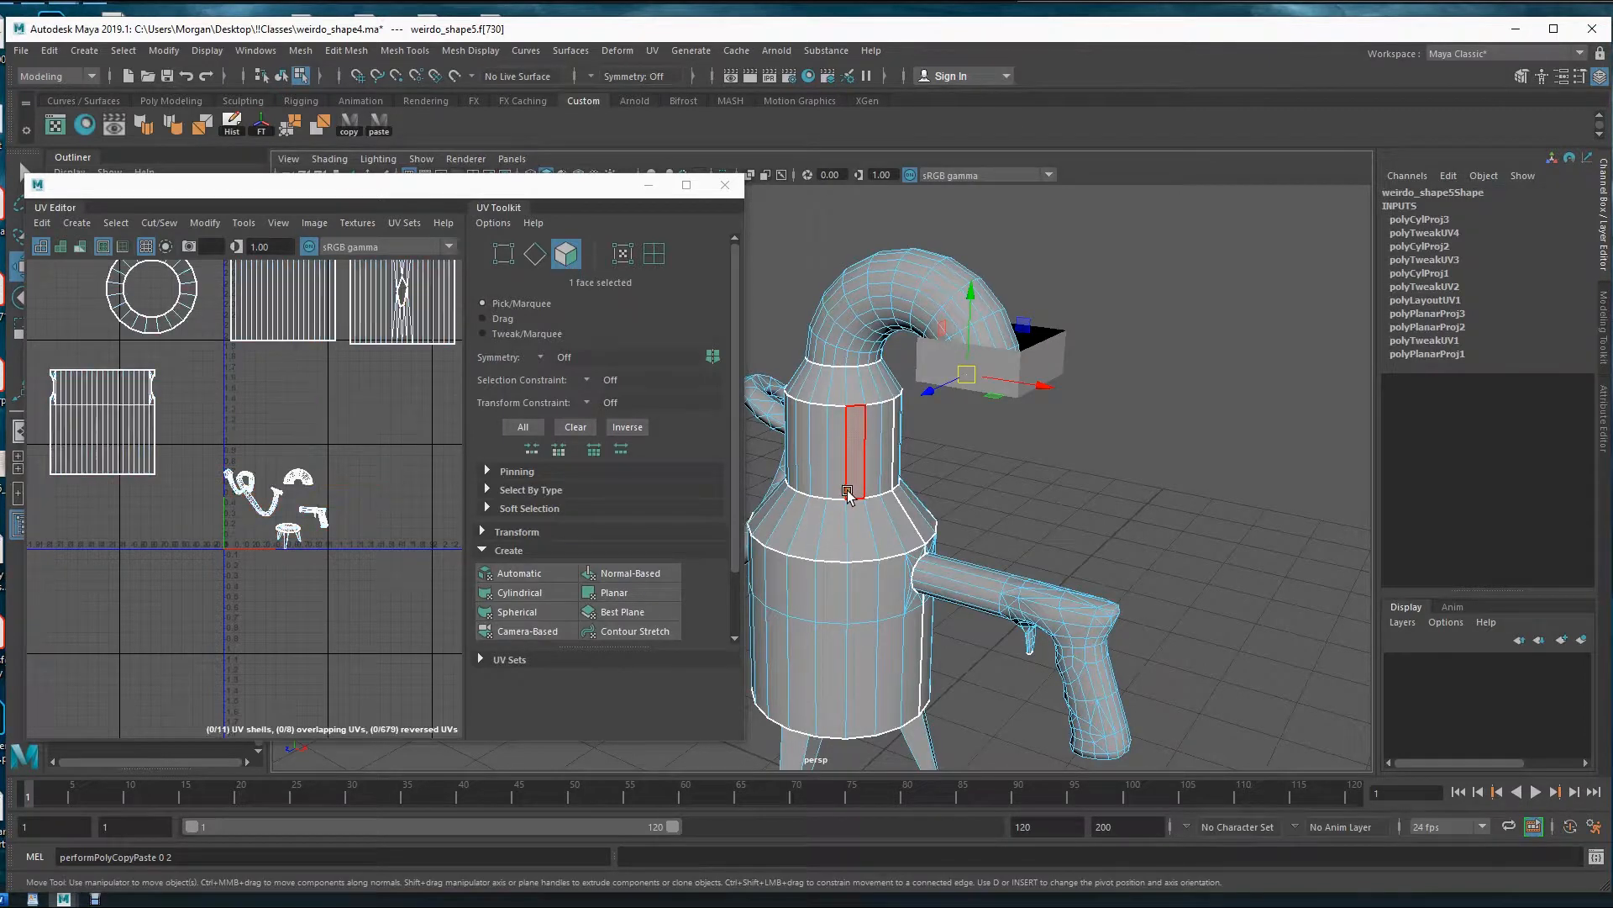
pyautogui.press('F8')
pyautogui.keyDown('alt'); pyautogui.moveTo(874, 534); pyautogui.dragTo(931, 523); pyautogui.keyUp('alt')
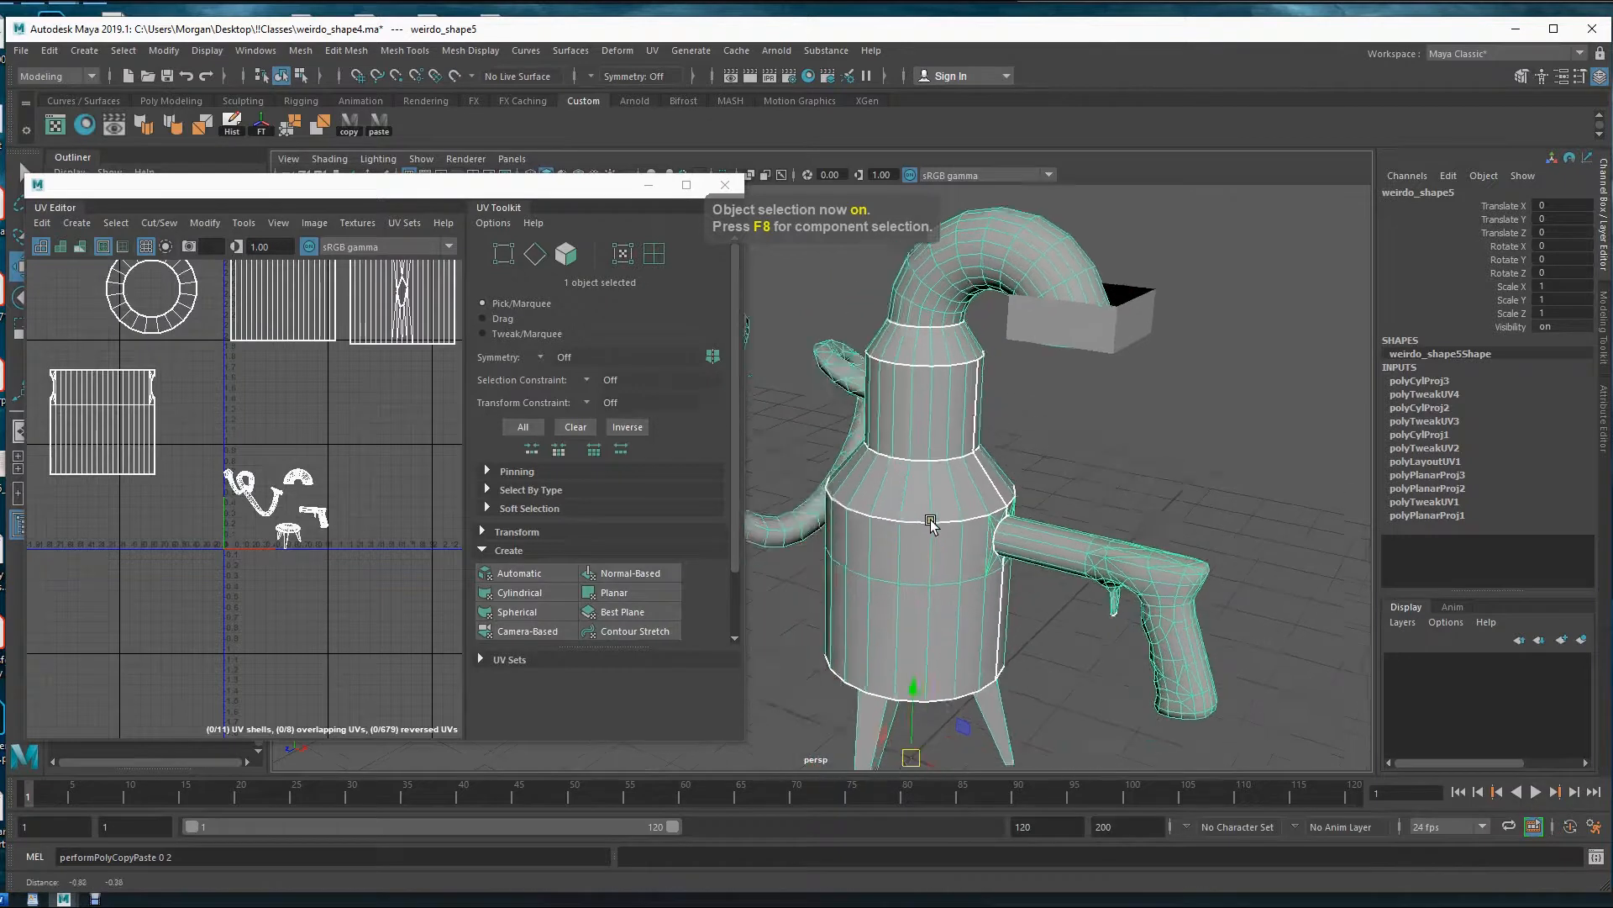
pyautogui.keyDown('alt'); pyautogui.moveTo(931, 523); pyautogui.dragTo(988, 477, button='middle'); pyautogui.keyUp('alt')
pyautogui.keyDown('alt'); pyautogui.moveTo(1031, 617); pyautogui.dragTo(1030, 417, button='middle'); pyautogui.keyUp('alt')
pyautogui.keyDown('alt'); pyautogui.moveTo(959, 346); pyautogui.dragTo(933, 588, button='middle'); pyautogui.keyUp('alt')
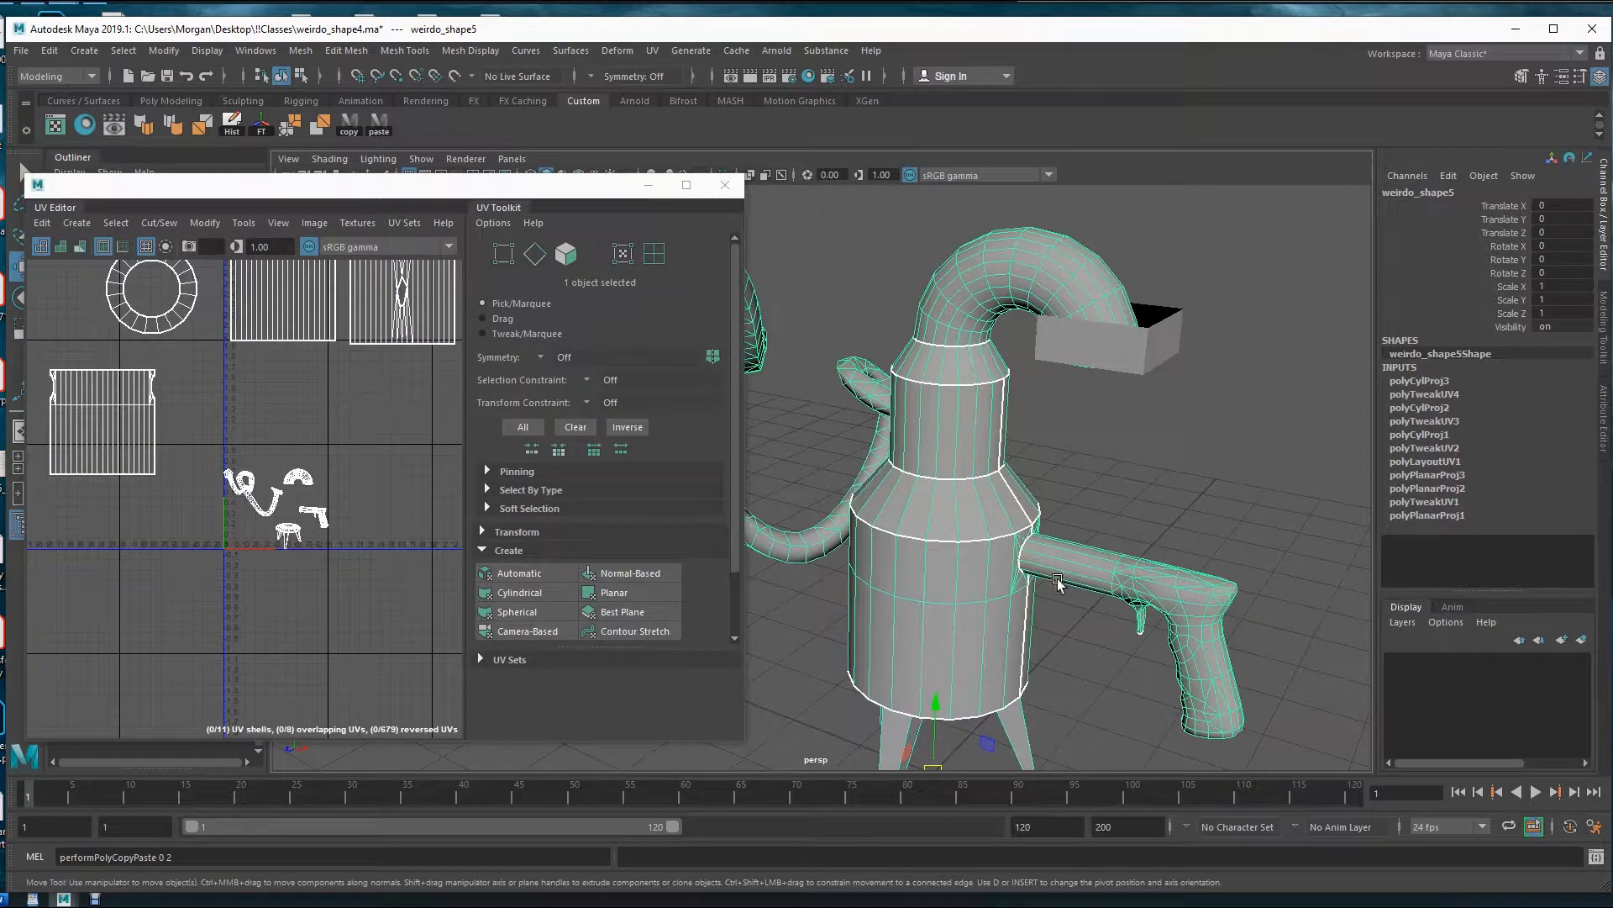
# - Examine the three legs beneath the model's cylindrical body
pyautogui.keyDown('alt'); pyautogui.moveTo(1057, 580); pyautogui.dragTo(1107, 277, button='middle'); pyautogui.keyUp('alt')
pyautogui.keyDown('alt'); pyautogui.moveTo(978, 636); pyautogui.dragTo(1084, 578); pyautogui.keyUp('alt')
pyautogui.keyDown('alt'); pyautogui.moveTo(948, 607); pyautogui.dragTo(1089, 526, button='middle'); pyautogui.keyUp('alt')
pyautogui.keyDown('alt'); pyautogui.moveTo(1089, 526); pyautogui.dragTo(1022, 563); pyautogui.keyUp('alt')
pyautogui.keyDown('alt'); pyautogui.moveTo(1071, 498); pyautogui.dragTo(976, 528, button='middle'); pyautogui.keyUp('alt')
pyautogui.keyDown('alt'); pyautogui.moveTo(794, 615); pyautogui.dragTo(1202, 602, button='right'); pyautogui.keyUp('alt')
pyautogui.keyDown('alt'); pyautogui.moveTo(1189, 585); pyautogui.dragTo(1012, 529, button='middle'); pyautogui.keyUp('alt')
pyautogui.moveTo(973, 528)
pyautogui.keyDown('alt'); pyautogui.mouseDown()
pyautogui.moveTo(987, 543)
pyautogui.moveTo(953, 548)
pyautogui.mouseUp(); pyautogui.keyUp('alt')
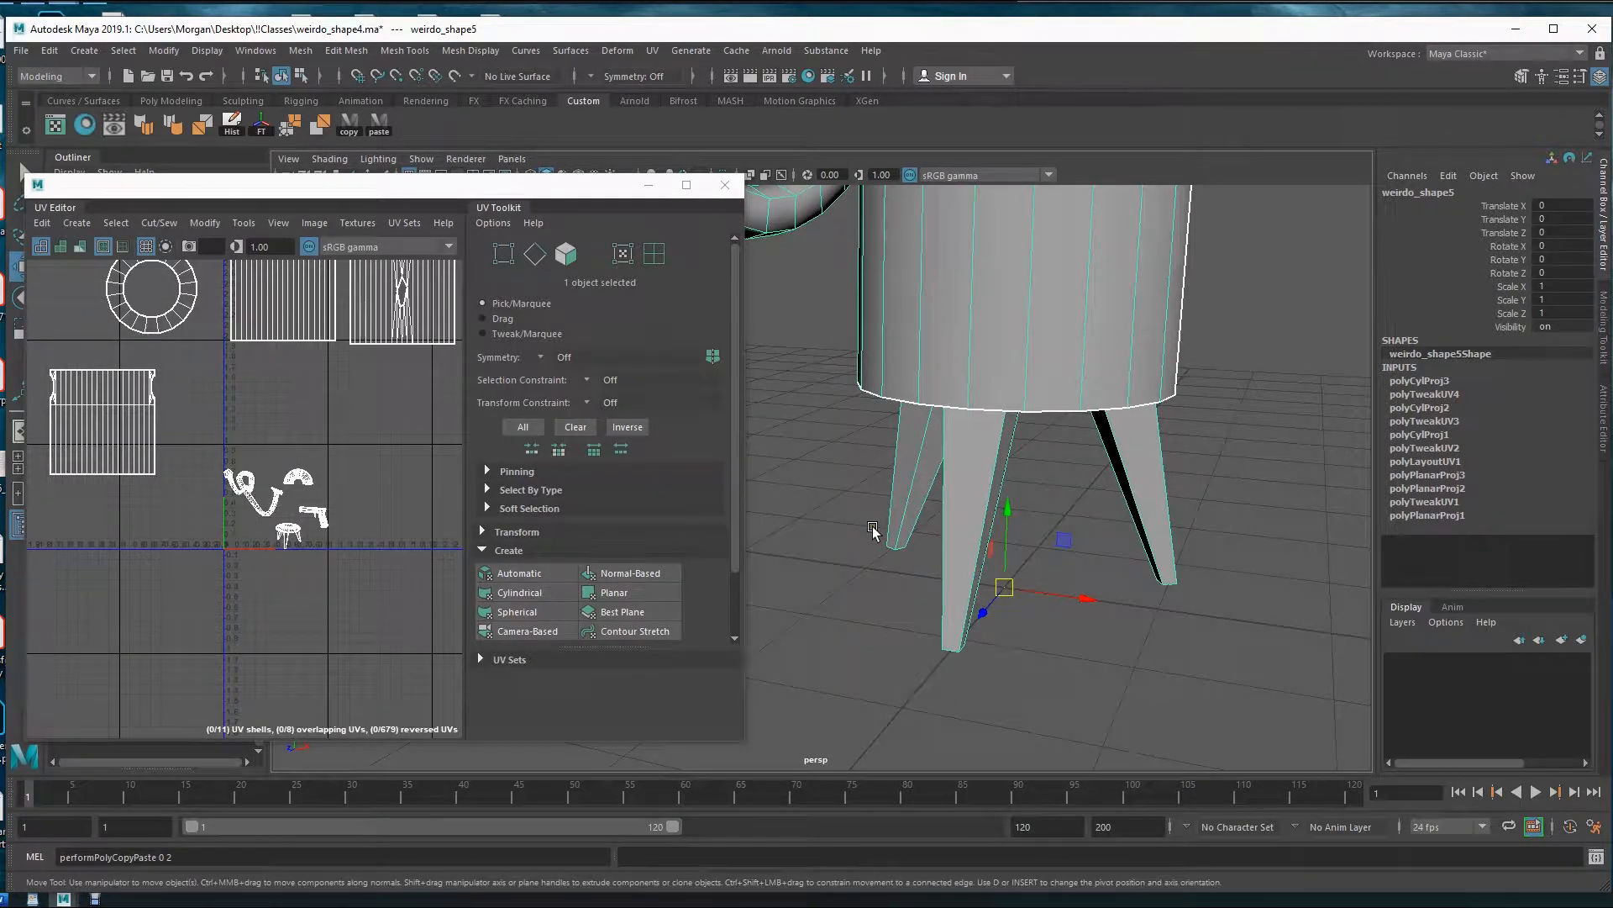
pyautogui.keyDown('alt'); pyautogui.moveTo(1047, 645); pyautogui.dragTo(1025, 618); pyautogui.keyUp('alt')
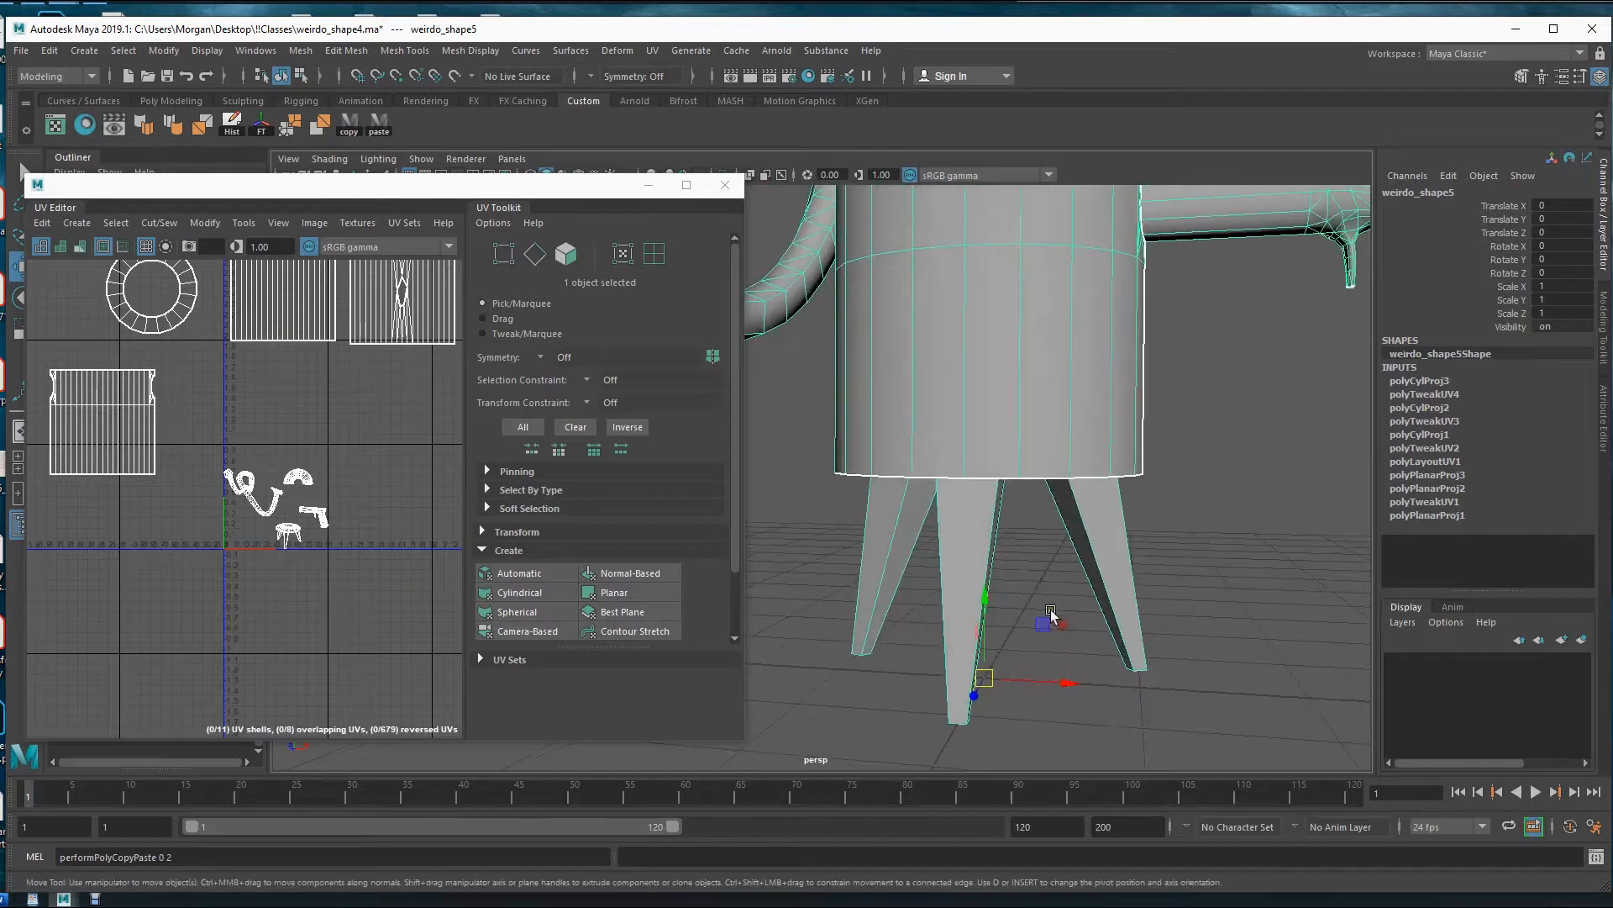
# - Select only the front leg's faces in wireframe display, removing the body and underside faces from the selection
pyautogui.moveTo(969, 534); pyautogui.dragTo(971, 607, button='right')
pyautogui.moveTo(931, 647); pyautogui.dragTo(1015, 751)
pyautogui.press('4')
pyautogui.moveTo(1088, 673)
pyautogui.keyDown('alt'); pyautogui.mouseDown()
pyautogui.moveTo(1019, 613)
pyautogui.moveTo(1023, 543)
pyautogui.moveTo(941, 418)
pyautogui.mouseUp(); pyautogui.keyUp('alt')
pyautogui.press('q')
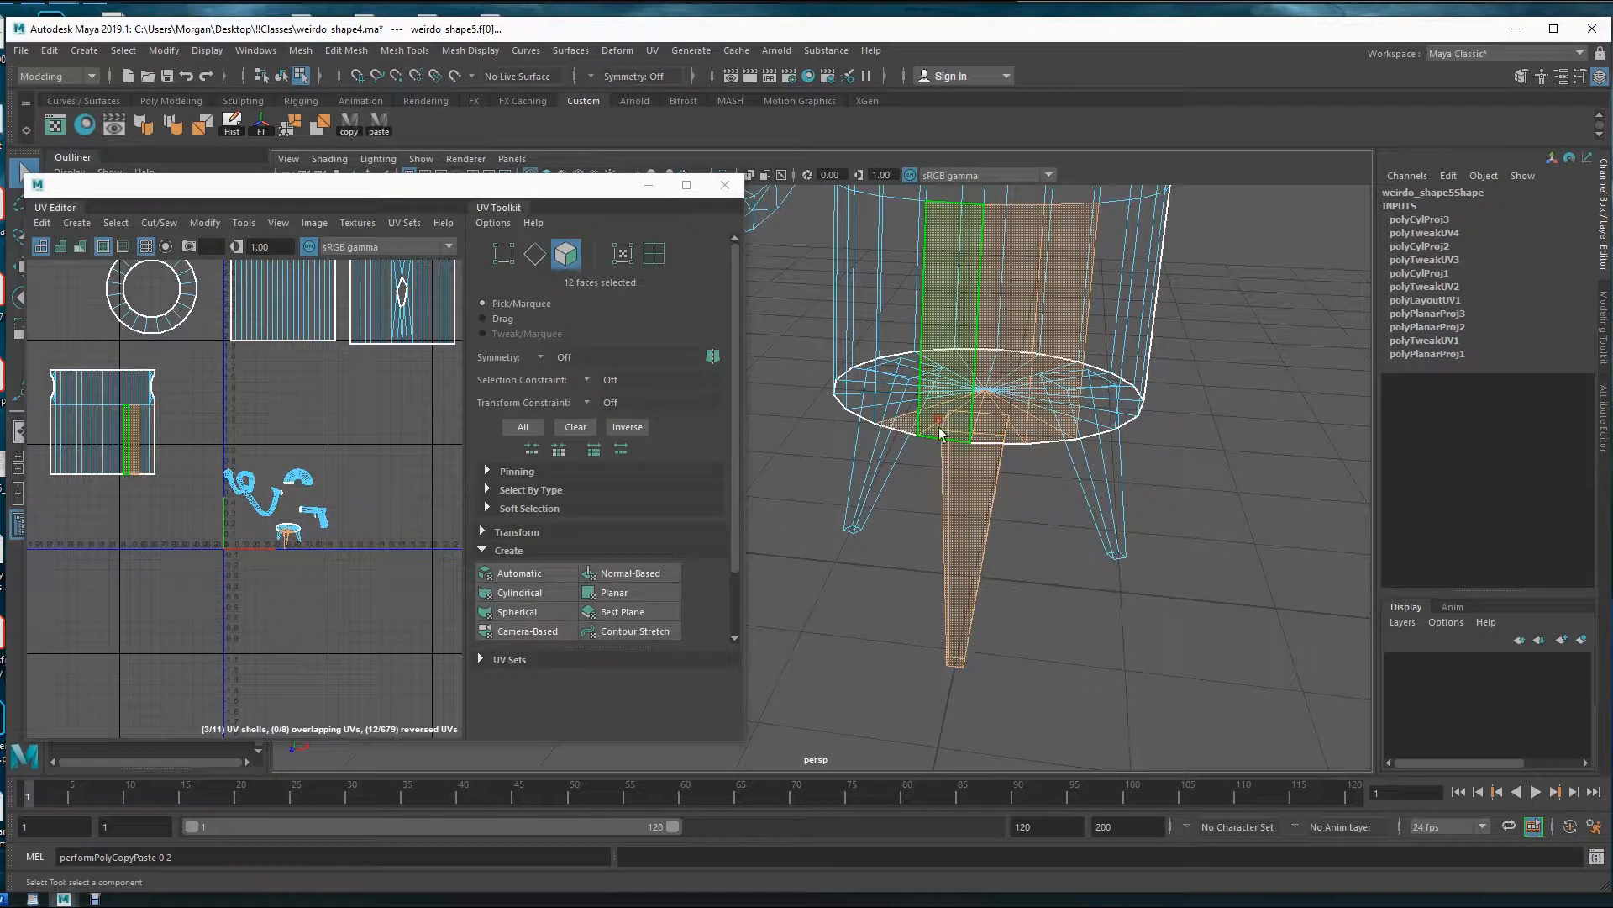
pyautogui.keyDown('ctrl'); pyautogui.moveTo(918, 279); pyautogui.dragTo(1055, 344); pyautogui.keyUp('ctrl')
pyautogui.keyDown('alt'); pyautogui.moveTo(1100, 702); pyautogui.dragTo(1079, 669); pyautogui.keyUp('alt')
pyautogui.keyDown('ctrl'); pyautogui.moveTo(997, 441); pyautogui.dragTo(1025, 478); pyautogui.keyUp('ctrl')
pyautogui.keyDown('ctrl'); pyautogui.moveTo(831, 409); pyautogui.dragTo(874, 454); pyautogui.keyUp('ctrl')
pyautogui.keyDown('alt'); pyautogui.moveTo(1000, 576); pyautogui.dragTo(1040, 508); pyautogui.keyUp('alt')
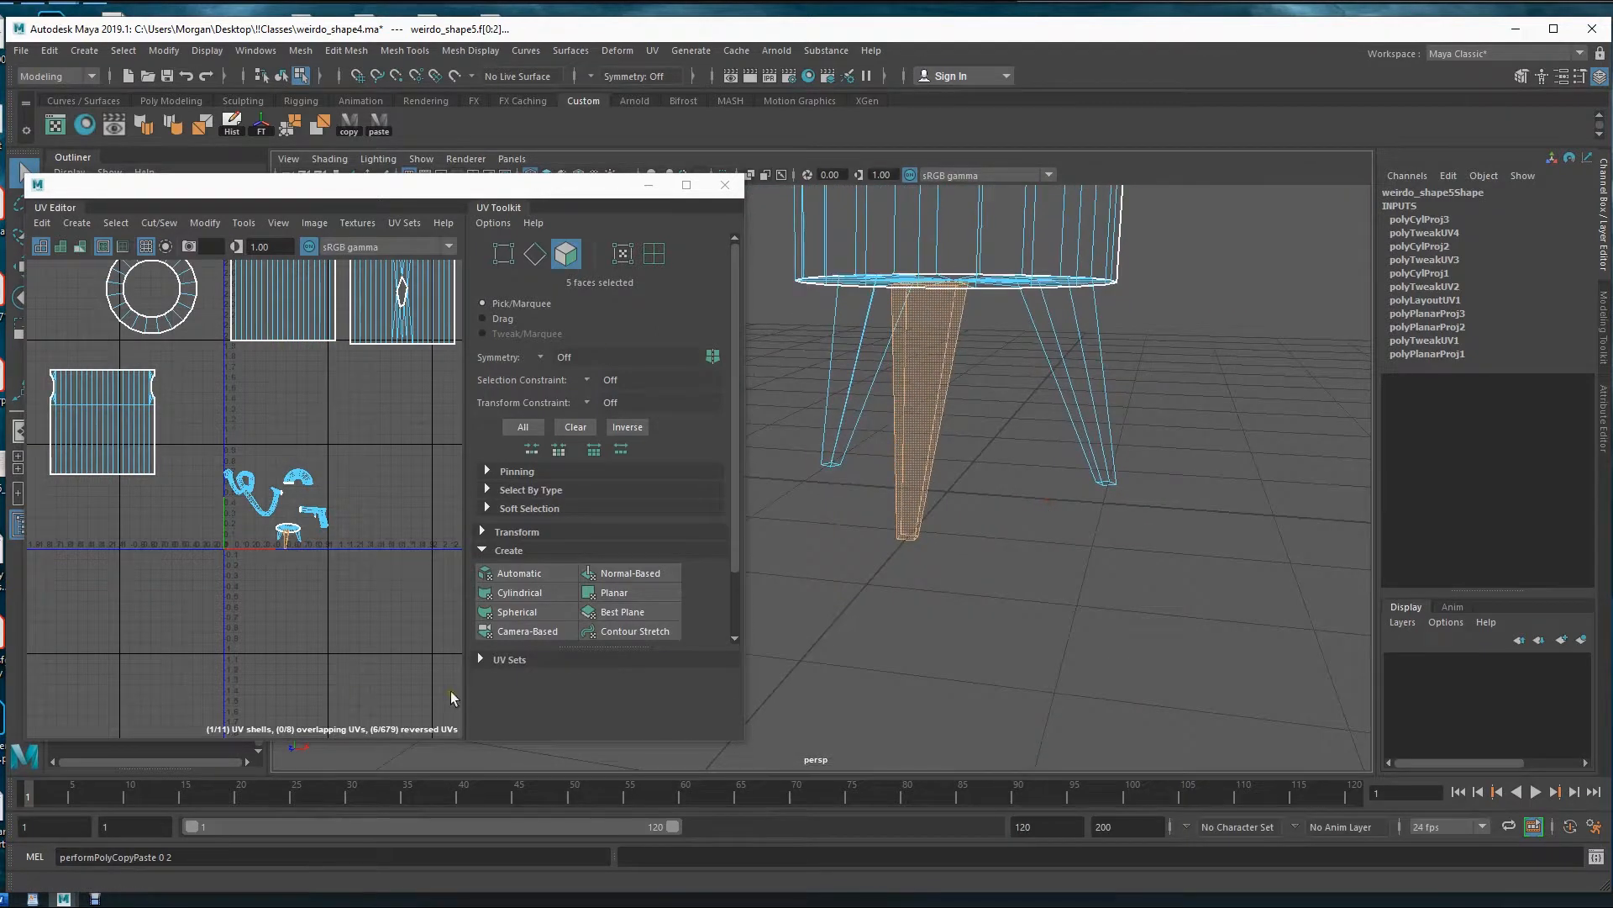
# - Apply an Automatic UV projection to the front leg's faces and move the shells below the grid, clear of the others
pyautogui.click(522, 576)
pyautogui.scroll(2, 367, 605)
pyautogui.scroll(-4, 223, 594)
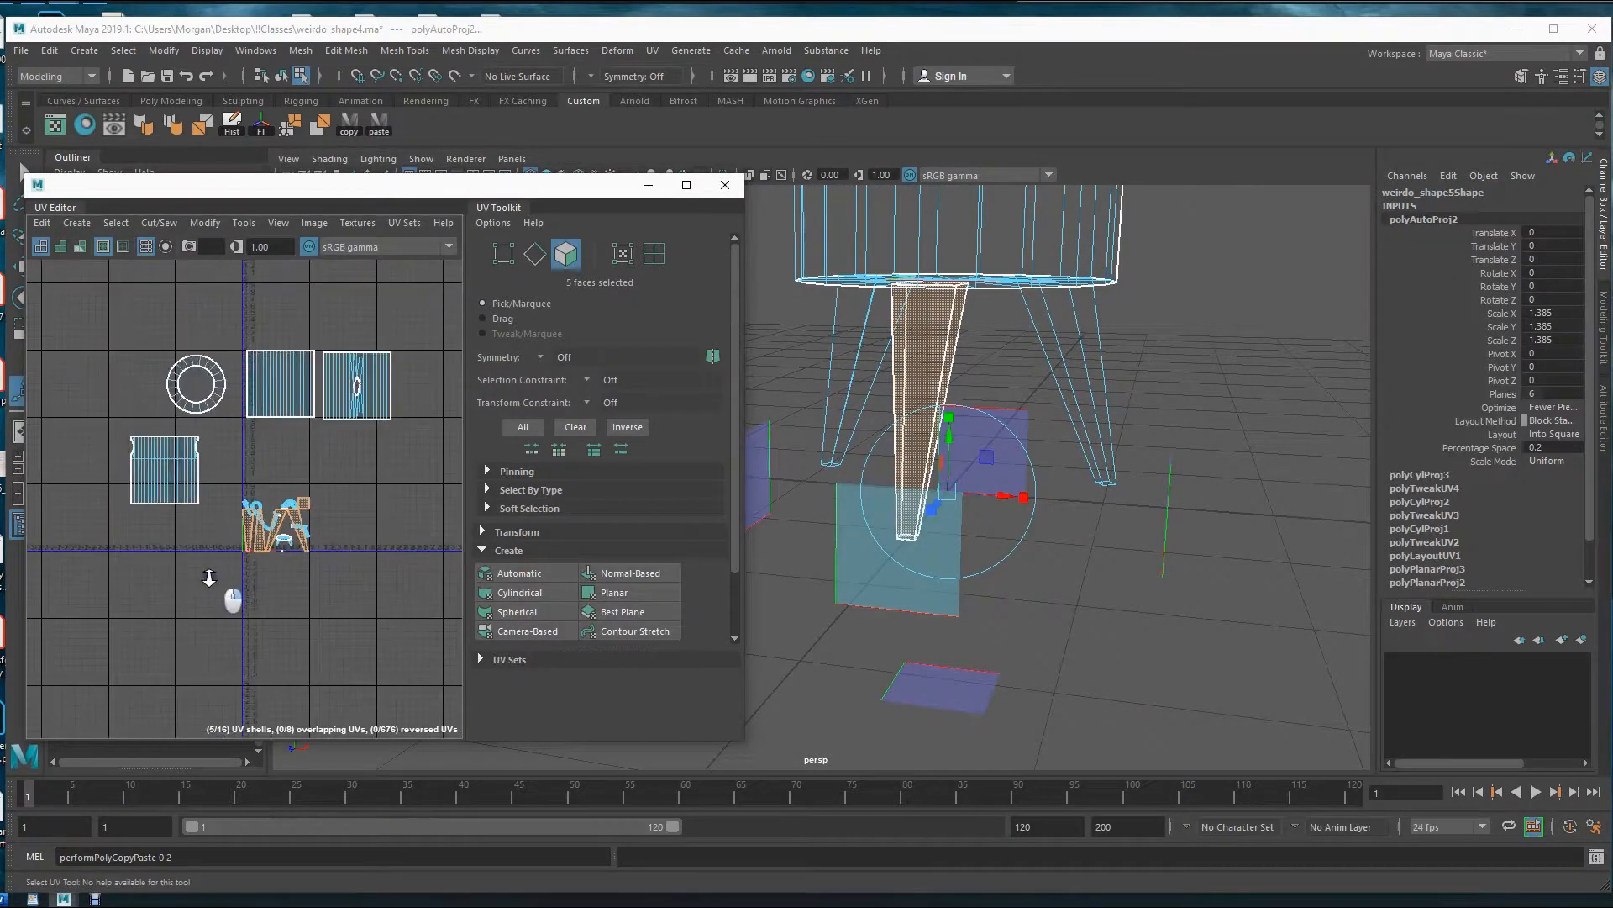
pyautogui.moveTo(280, 528); pyautogui.dragTo(168, 658)
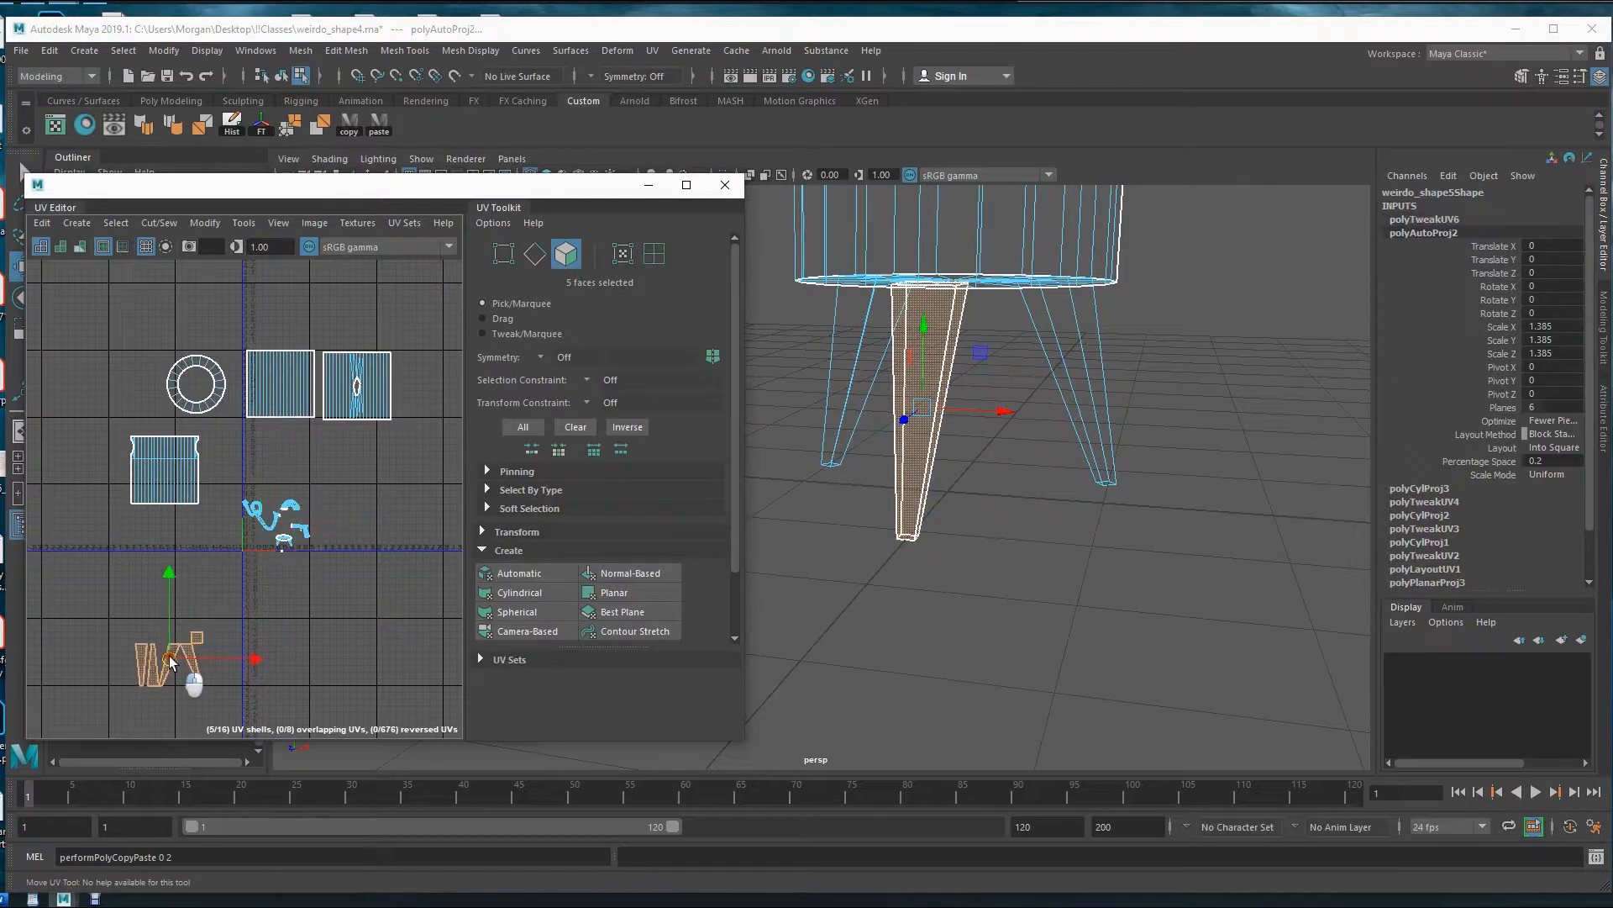
# - Apply an Automatic UV projection to the second leg's faces and place its shells beside the first leg's shells
pyautogui.moveTo(1003, 552); pyautogui.dragTo(1184, 252)
pyautogui.moveTo(903, 234); pyautogui.dragTo(1003, 332)
pyautogui.keyDown('ctrl'); pyautogui.moveTo(968, 215); pyautogui.dragTo(1198, 250); pyautogui.keyUp('ctrl')
pyautogui.keyDown('alt'); pyautogui.moveTo(1084, 320); pyautogui.dragTo(1092, 469); pyautogui.keyUp('alt')
pyautogui.click(496, 572)
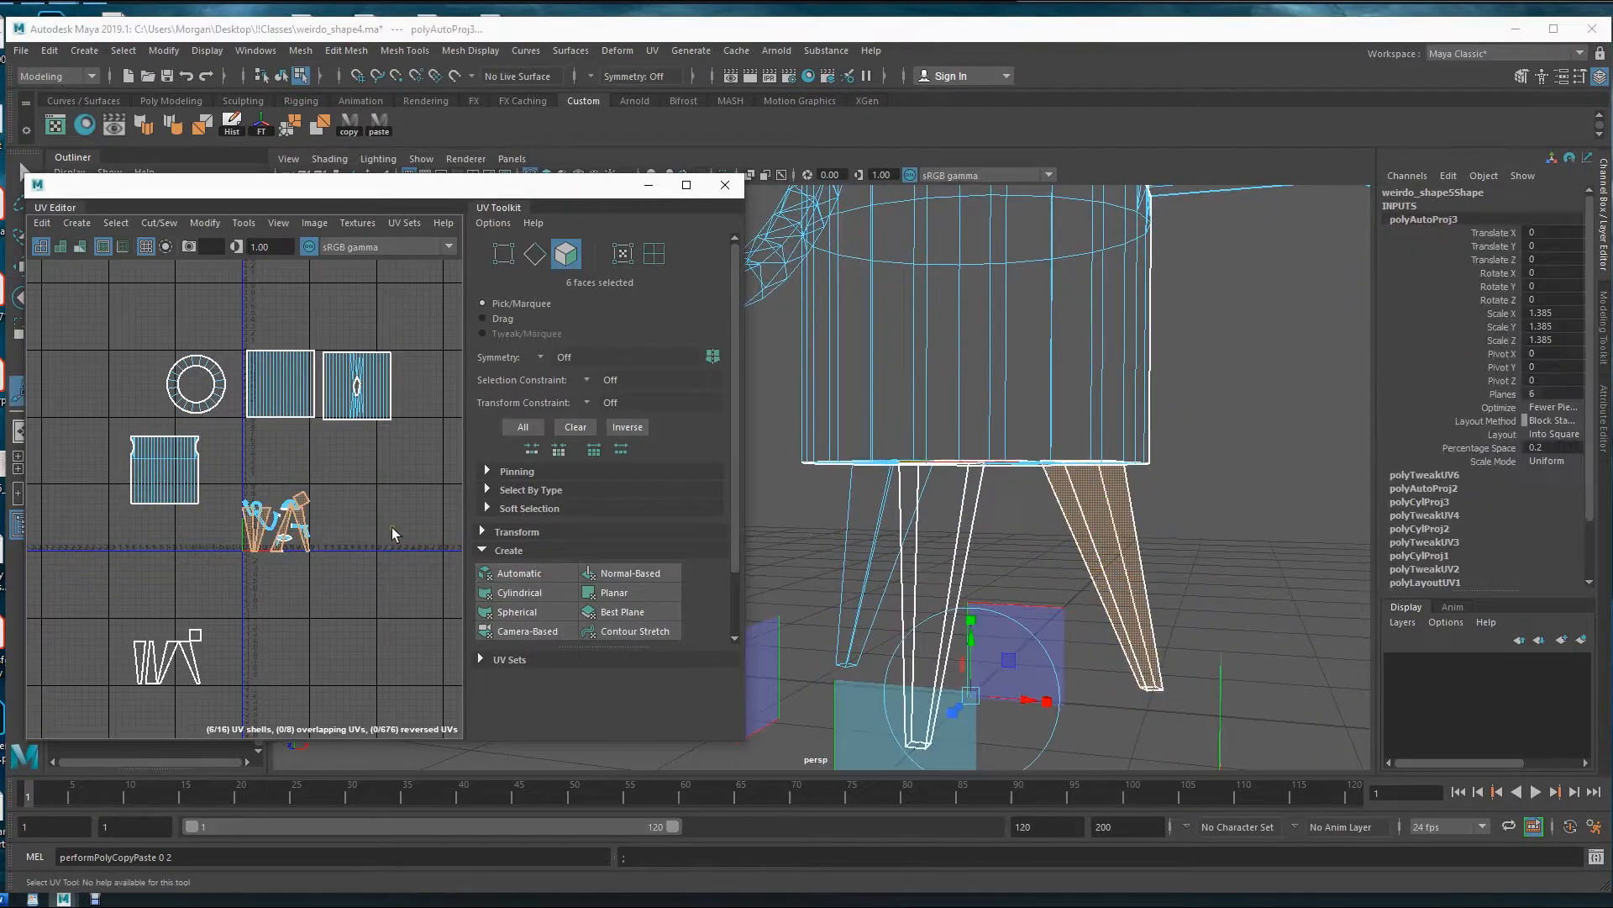
pyautogui.moveTo(281, 590); pyautogui.dragTo(270, 698)
# - Apply an Automatic UV projection to the third leg's faces and place its shells next to the second leg's shells
pyautogui.keyDown('alt'); pyautogui.moveTo(960, 667); pyautogui.dragTo(991, 580); pyautogui.keyUp('alt')
pyautogui.moveTo(868, 335); pyautogui.dragTo(1038, 646)
pyautogui.press('q')
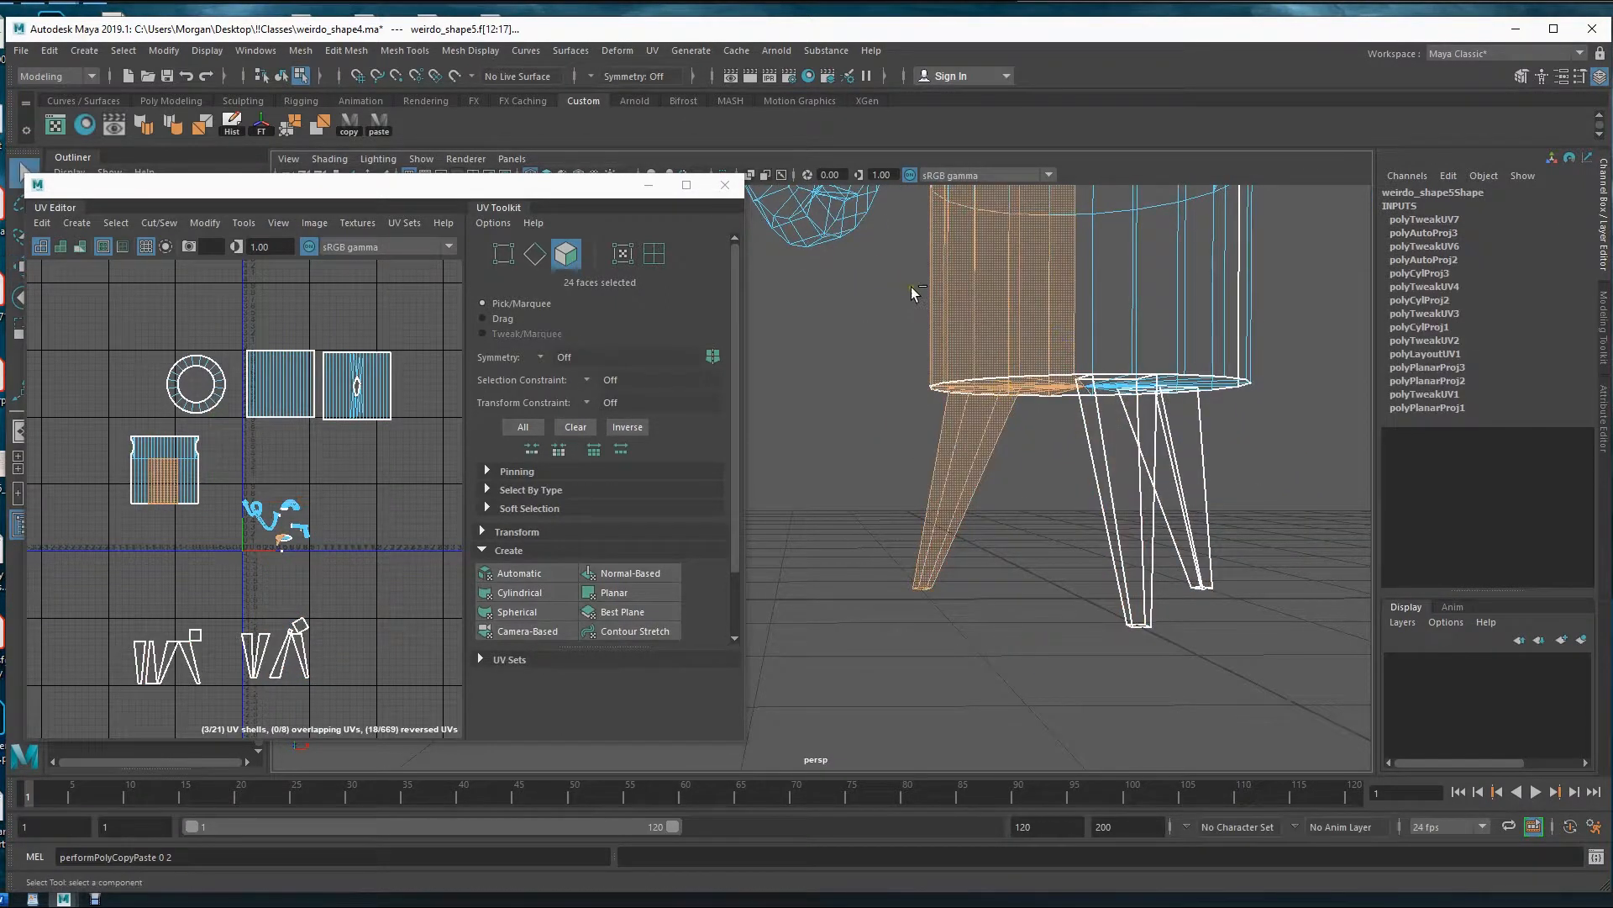
pyautogui.keyDown('ctrl'); pyautogui.moveTo(1059, 414); pyautogui.dragTo(996, 417); pyautogui.keyUp('ctrl')
pyautogui.click(514, 572)
pyautogui.press('w')
pyautogui.moveTo(279, 529); pyautogui.dragTo(374, 658)
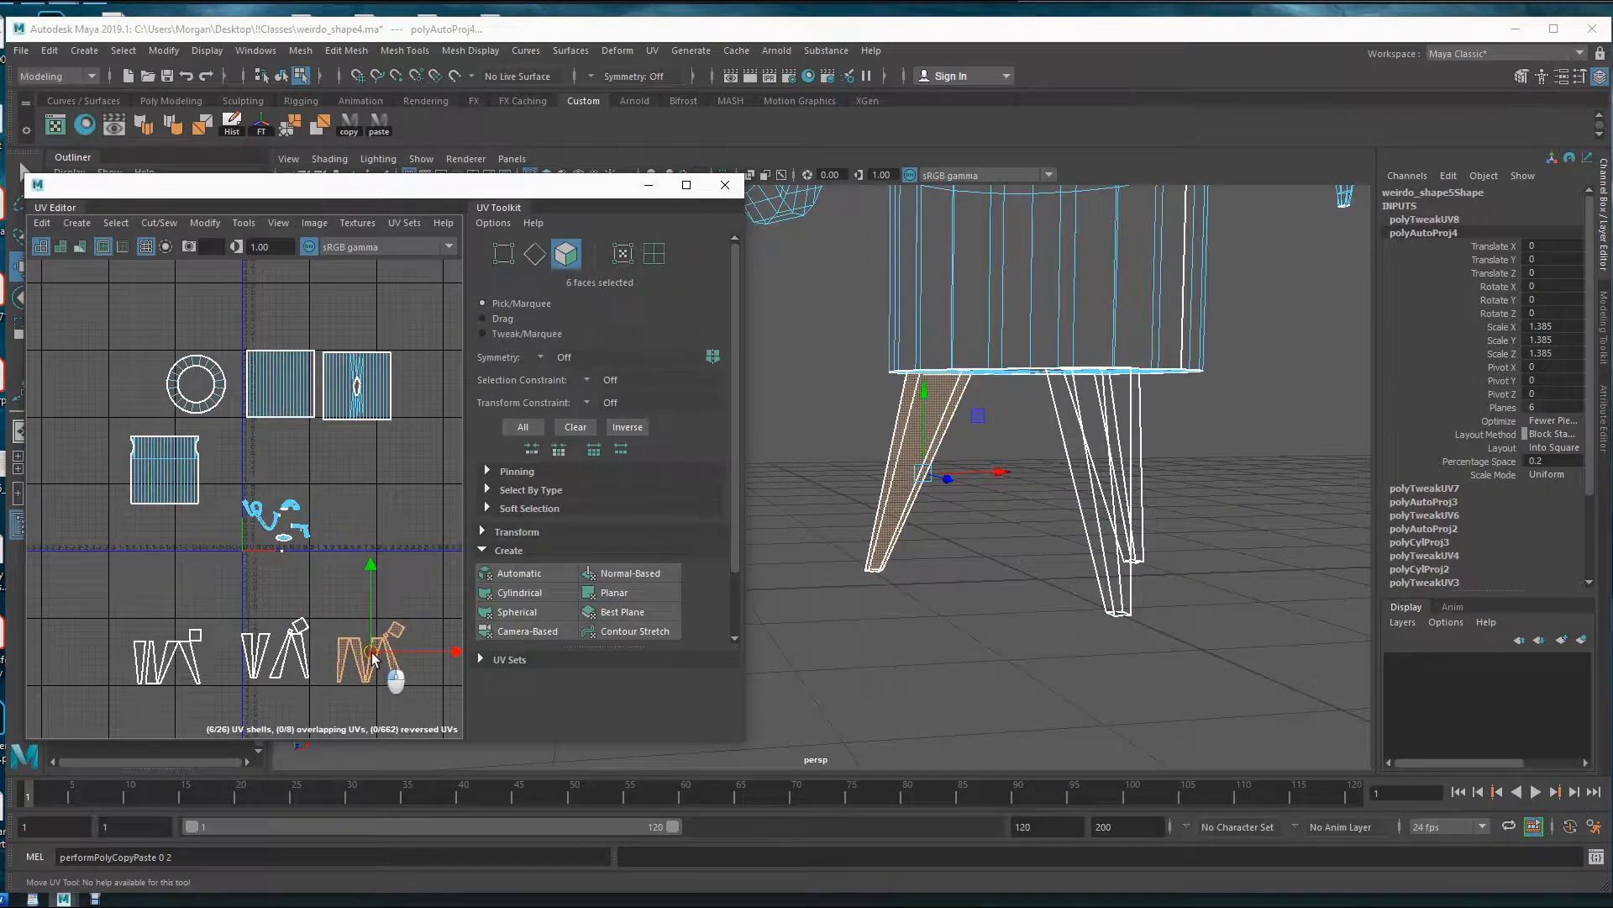
pyautogui.click(349, 698)
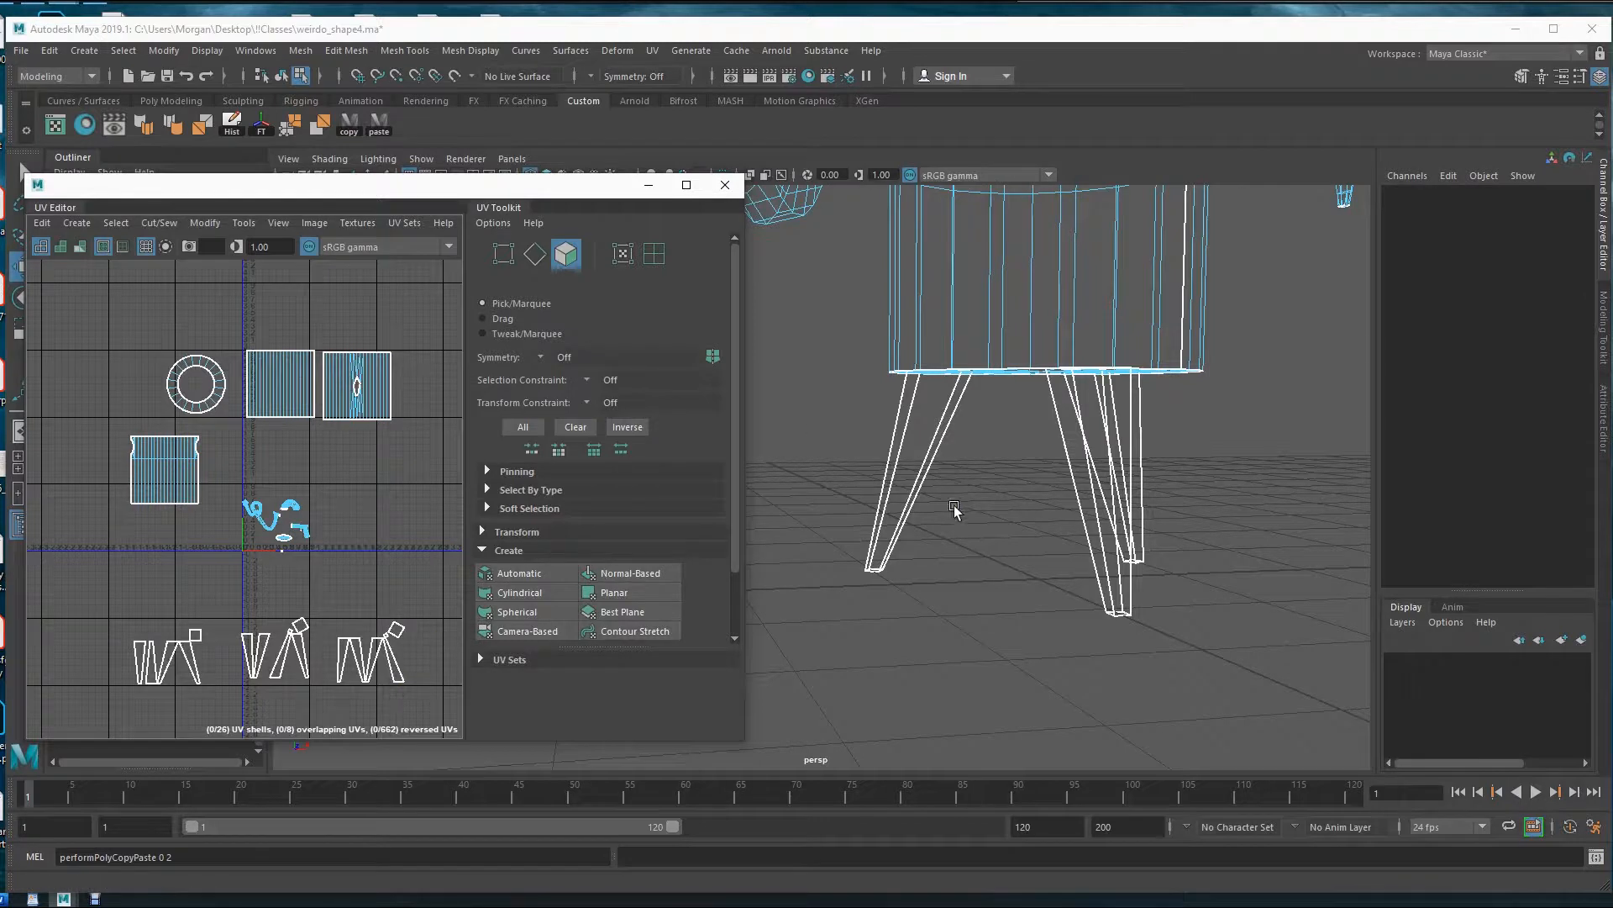
# - Move and sew the outer long edge of the first leg's leftmost side shell to its matching side shell
pyautogui.keyDown('alt'); pyautogui.moveTo(997, 594); pyautogui.dragTo(997, 569); pyautogui.keyUp('alt')
pyautogui.keyDown('alt'); pyautogui.moveTo(990, 582); pyautogui.dragTo(1052, 554, button='middle'); pyautogui.keyUp('alt')
pyautogui.keyDown('alt'); pyautogui.moveTo(199, 664); pyautogui.dragTo(204, 547, button='middle'); pyautogui.keyUp('alt')
pyautogui.keyDown('alt'); pyautogui.moveTo(108, 582); pyautogui.dragTo(410, 590, button='right'); pyautogui.keyUp('alt')
pyautogui.rightClick(264, 541)
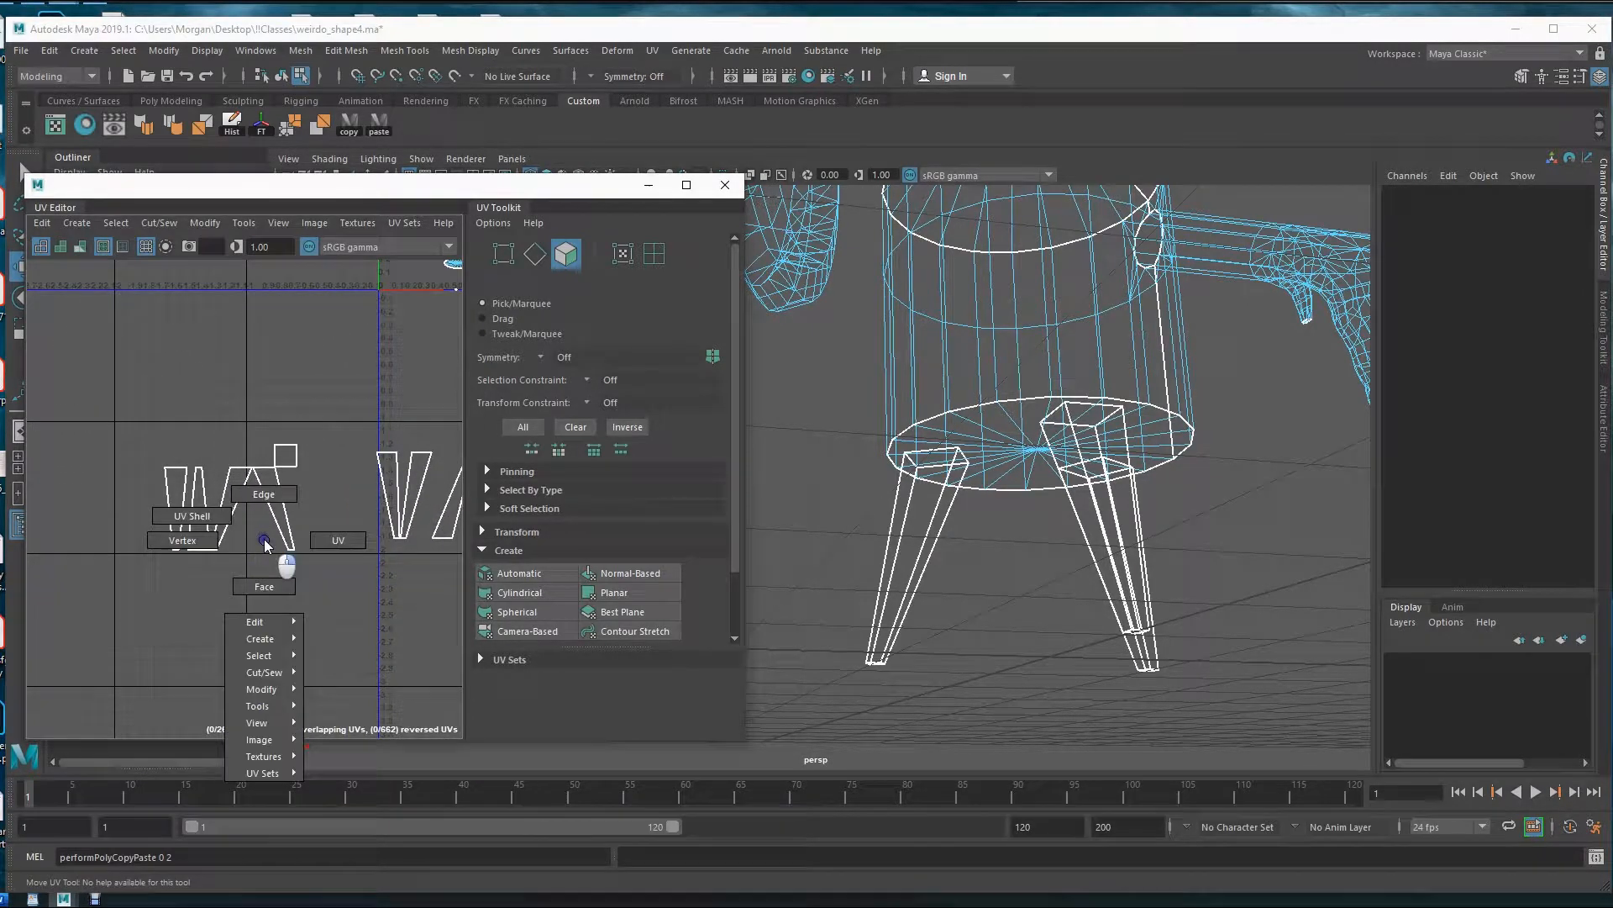
pyautogui.moveTo(264, 543); pyautogui.dragTo(262, 496, button='right')
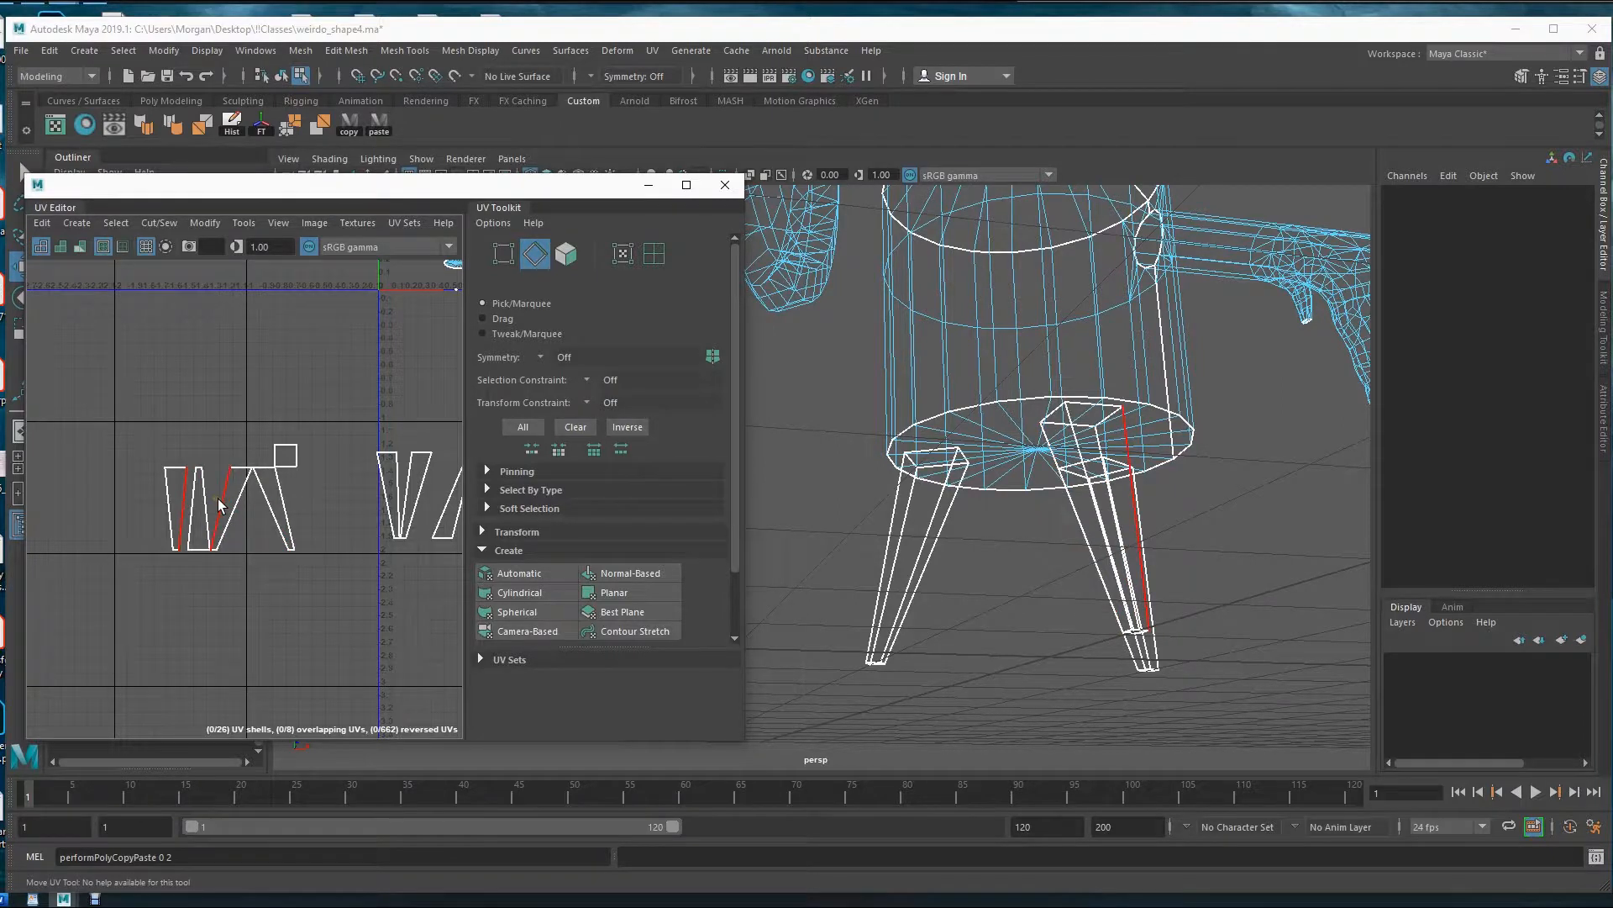
pyautogui.click(172, 510)
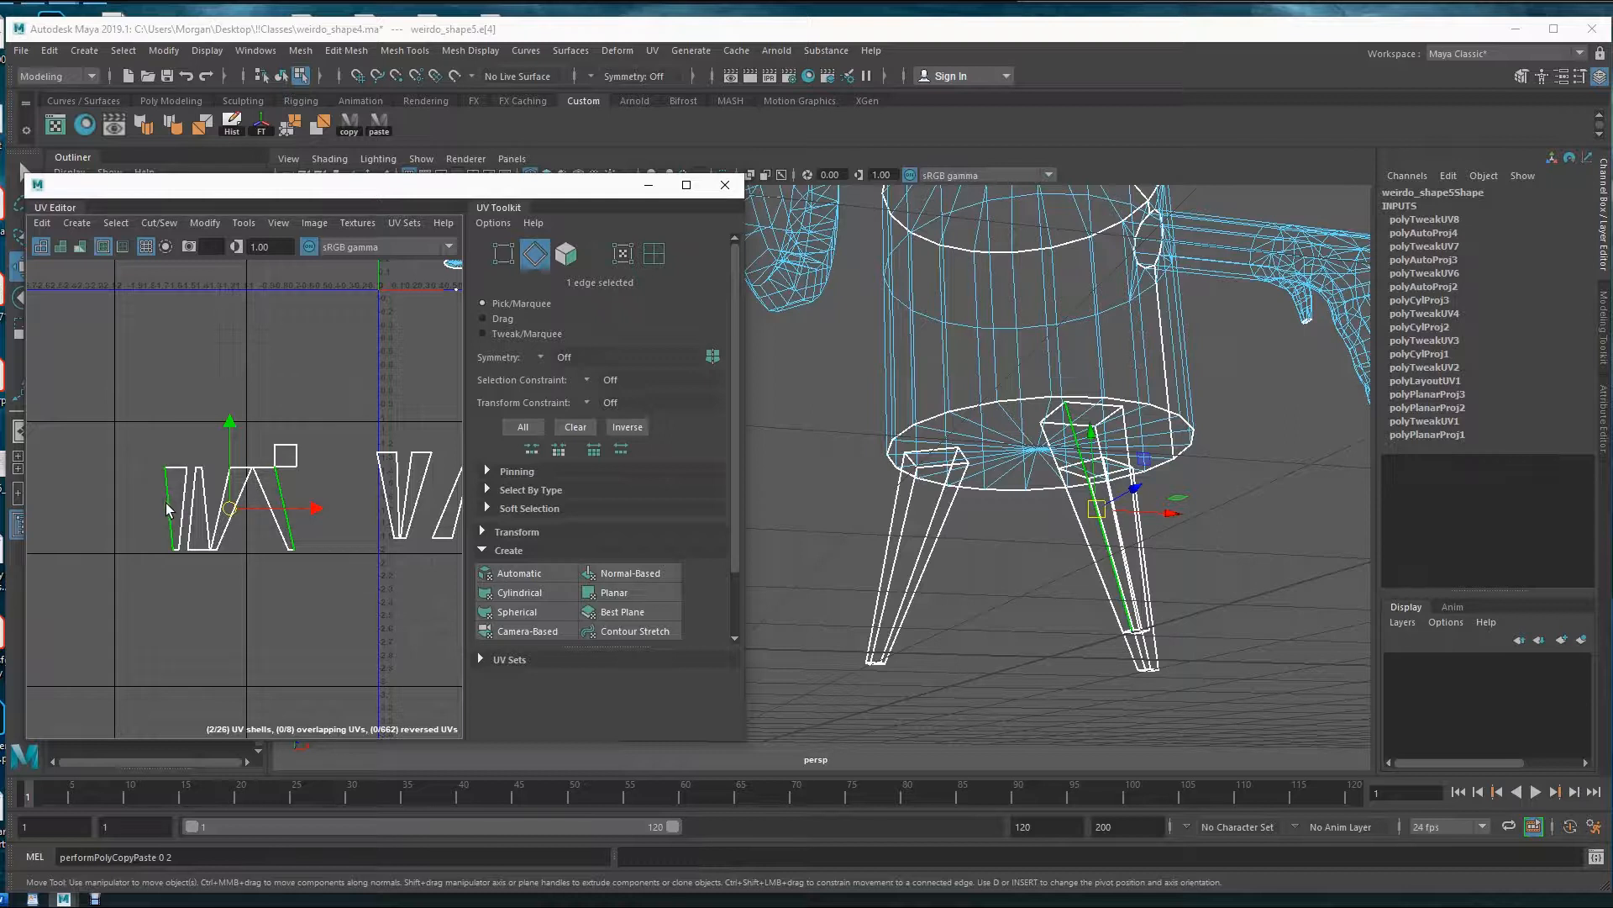
pyautogui.rightClick(167, 508)
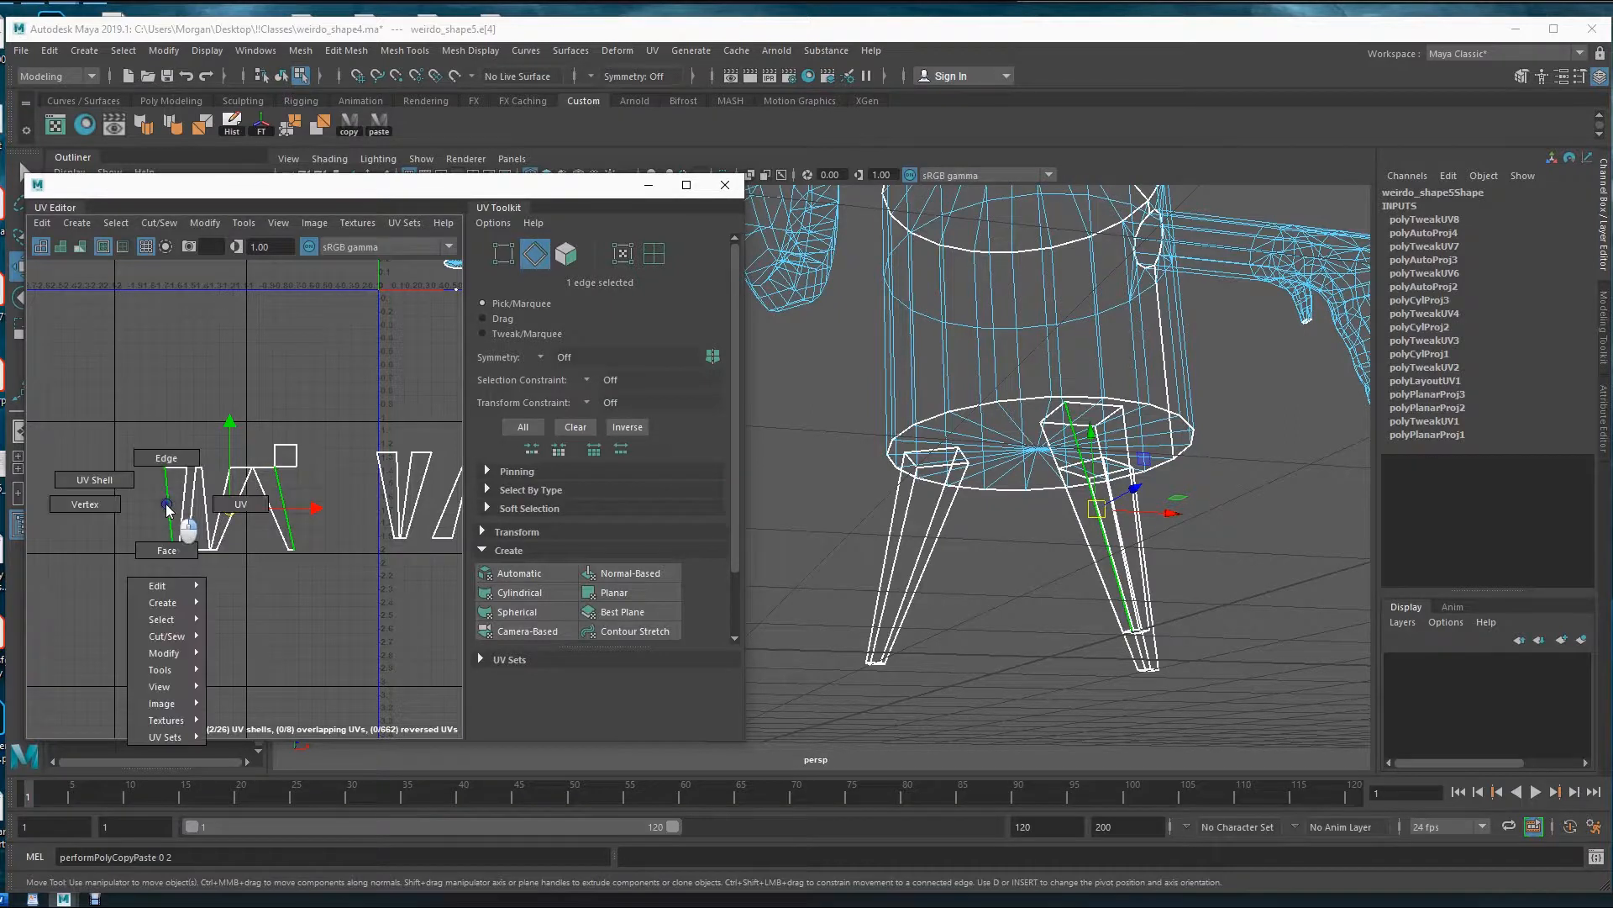
pyautogui.moveTo(167, 508); pyautogui.dragTo(267, 765, button='right')
pyautogui.keyDown('alt'); pyautogui.moveTo(264, 573); pyautogui.dragTo(292, 608, button='middle'); pyautogui.keyUp('alt')
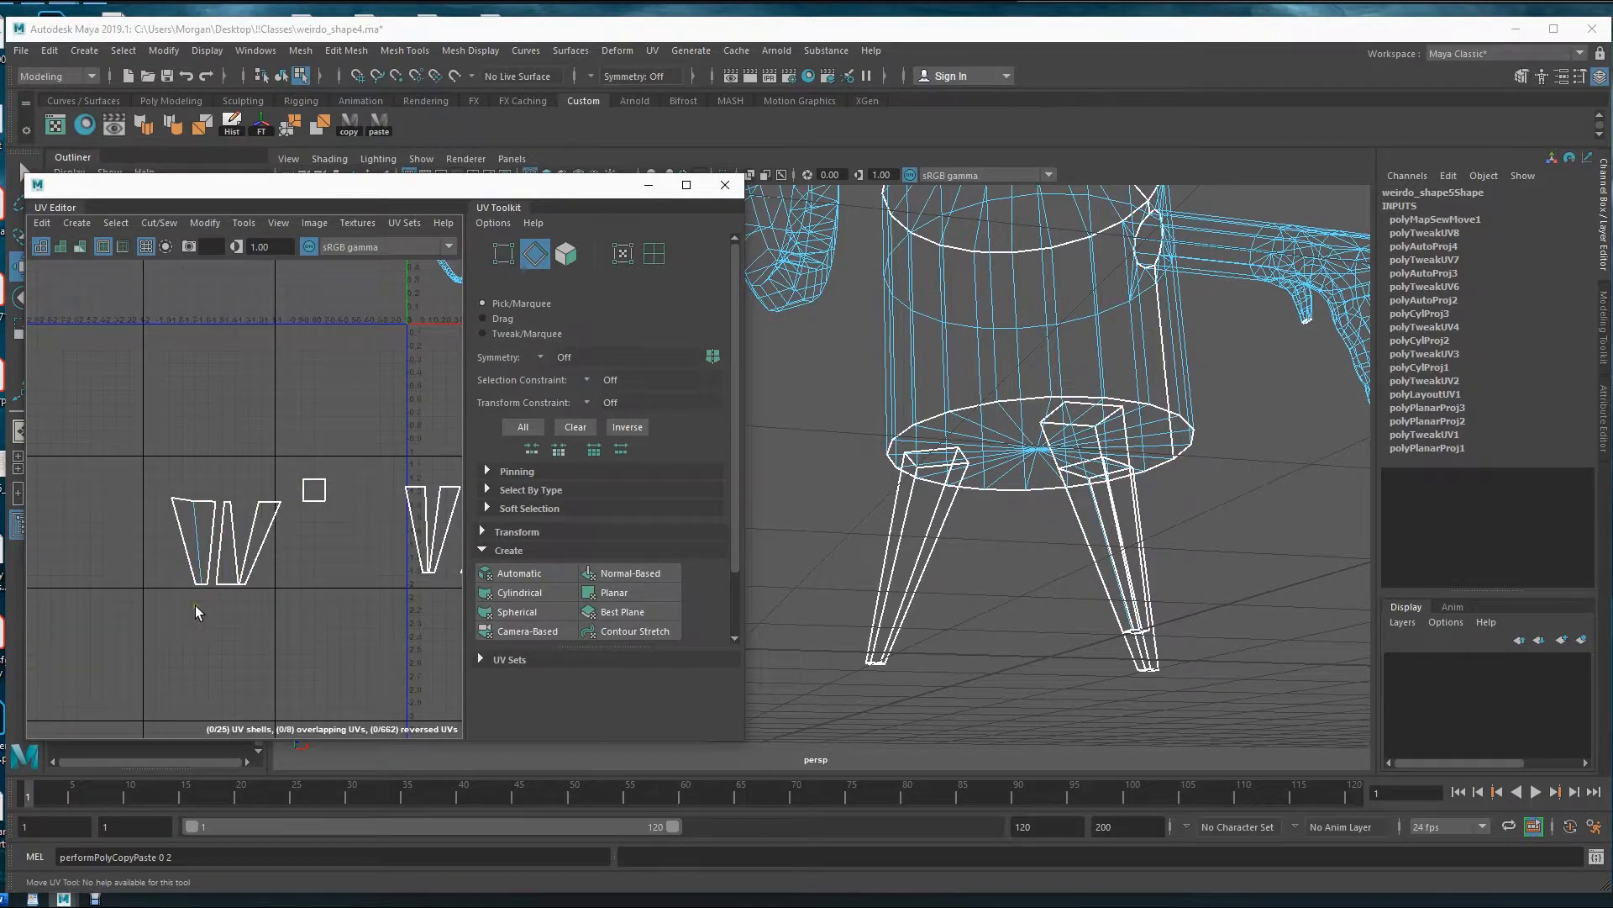
# - Move and sew the remaining shared long edges of the first leg so its four sides form one shell
pyautogui.click(238, 546)
pyautogui.moveTo(236, 542); pyautogui.dragTo(329, 799, button='right')
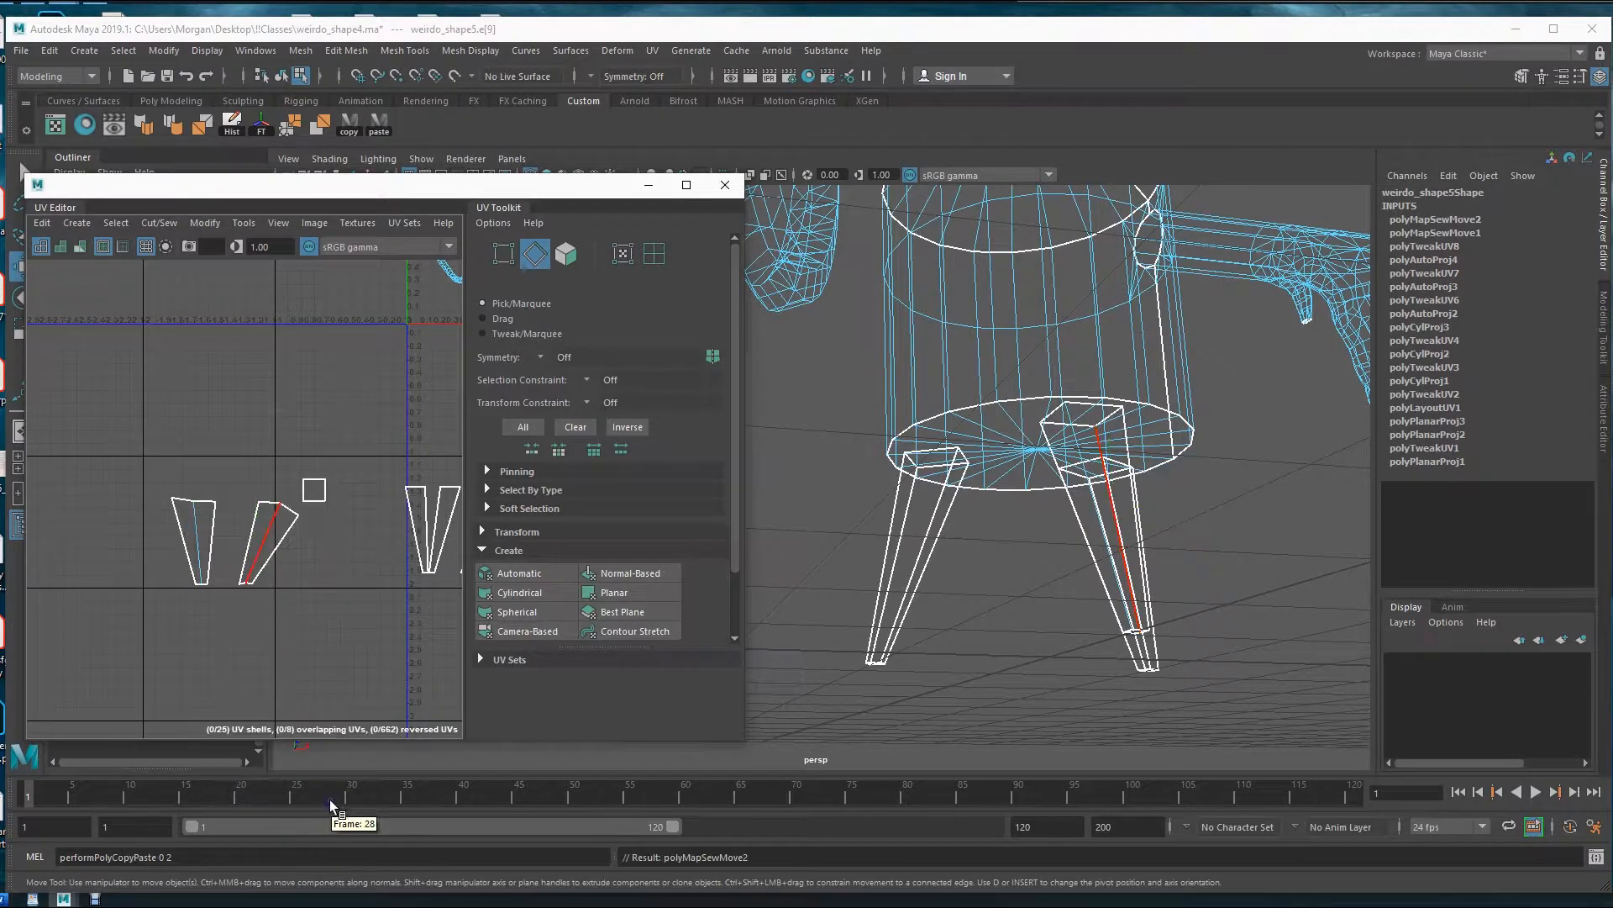
pyautogui.click(253, 528)
pyautogui.moveTo(252, 526); pyautogui.dragTo(343, 788, button='right')
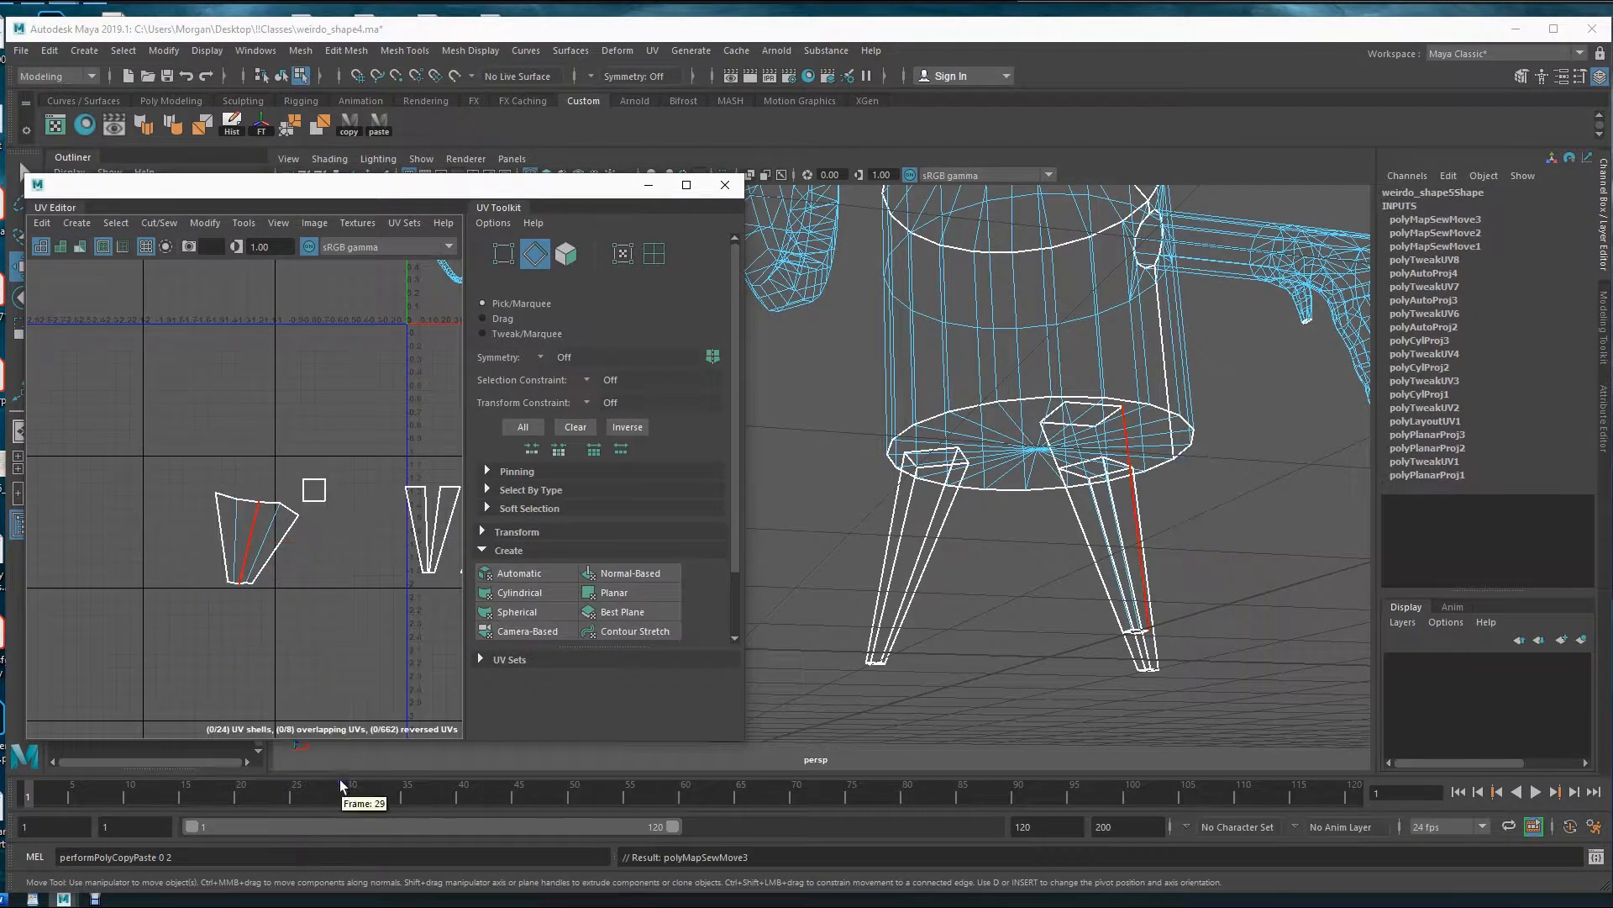
# - Move and sew the square top cap to the matching upper edge of the first leg's shell
pyautogui.keyDown('alt'); pyautogui.moveTo(1153, 568); pyautogui.dragTo(1025, 495); pyautogui.keyUp('alt')
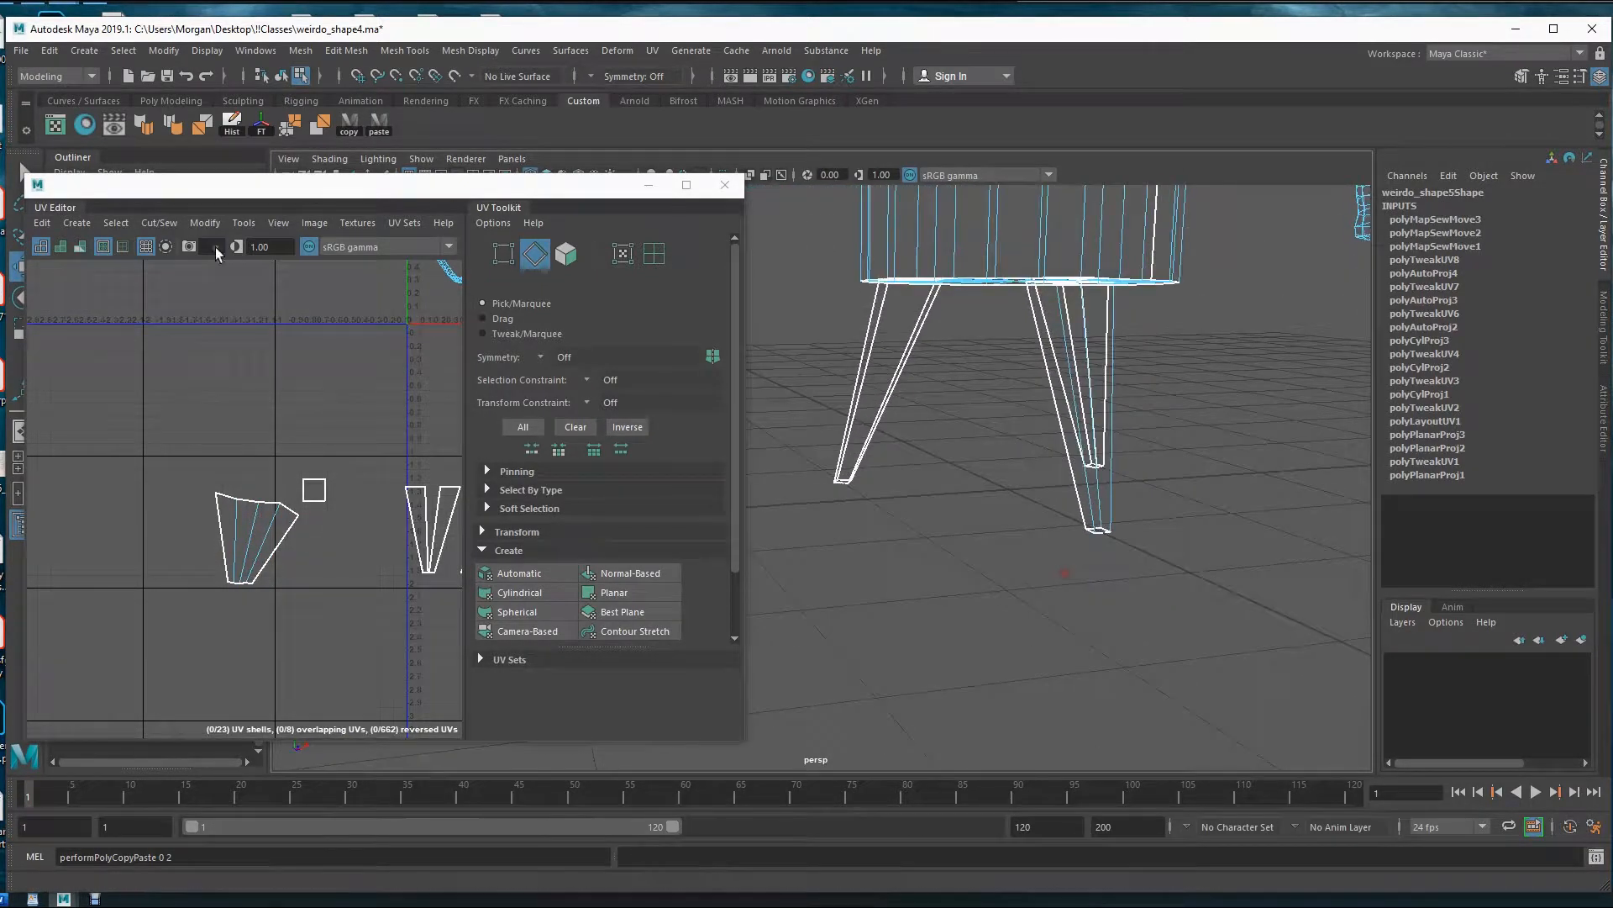
pyautogui.moveTo(249, 504); pyautogui.dragTo(242, 451, button='right')
pyautogui.click(242, 515)
pyautogui.click(229, 498)
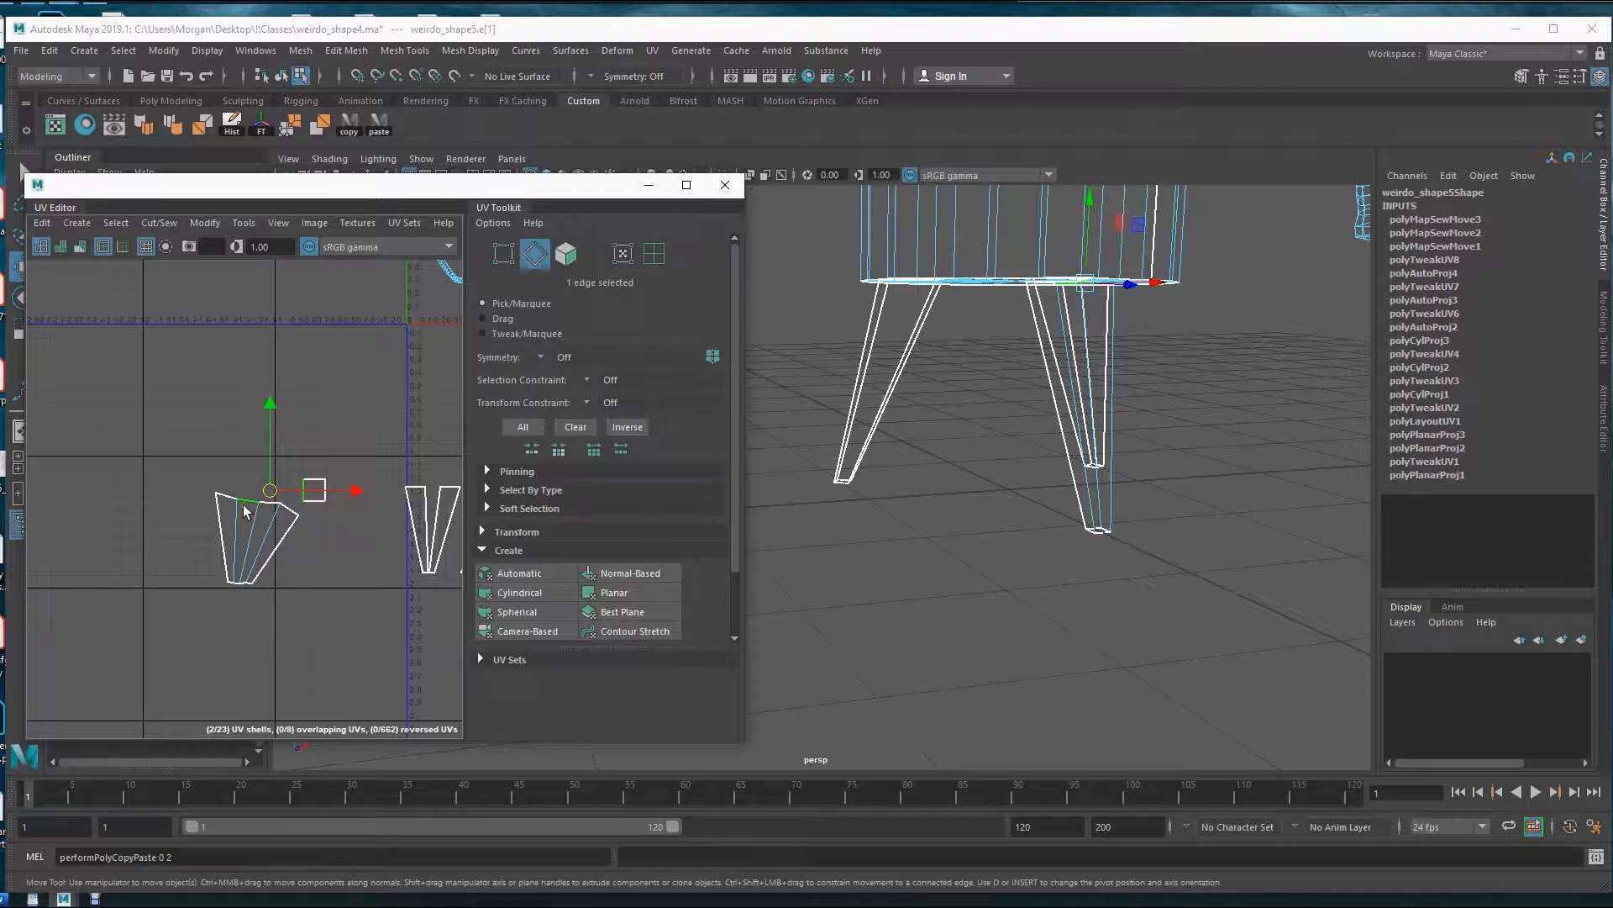
pyautogui.keyDown('alt'); pyautogui.moveTo(269, 588); pyautogui.dragTo(263, 552, button='middle'); pyautogui.keyUp('alt')
pyautogui.keyDown('alt'); pyautogui.moveTo(176, 584); pyautogui.dragTo(414, 582, button='right'); pyautogui.keyUp('alt')
pyautogui.keyDown('alt'); pyautogui.moveTo(392, 547); pyautogui.dragTo(282, 623, button='middle'); pyautogui.keyUp('alt')
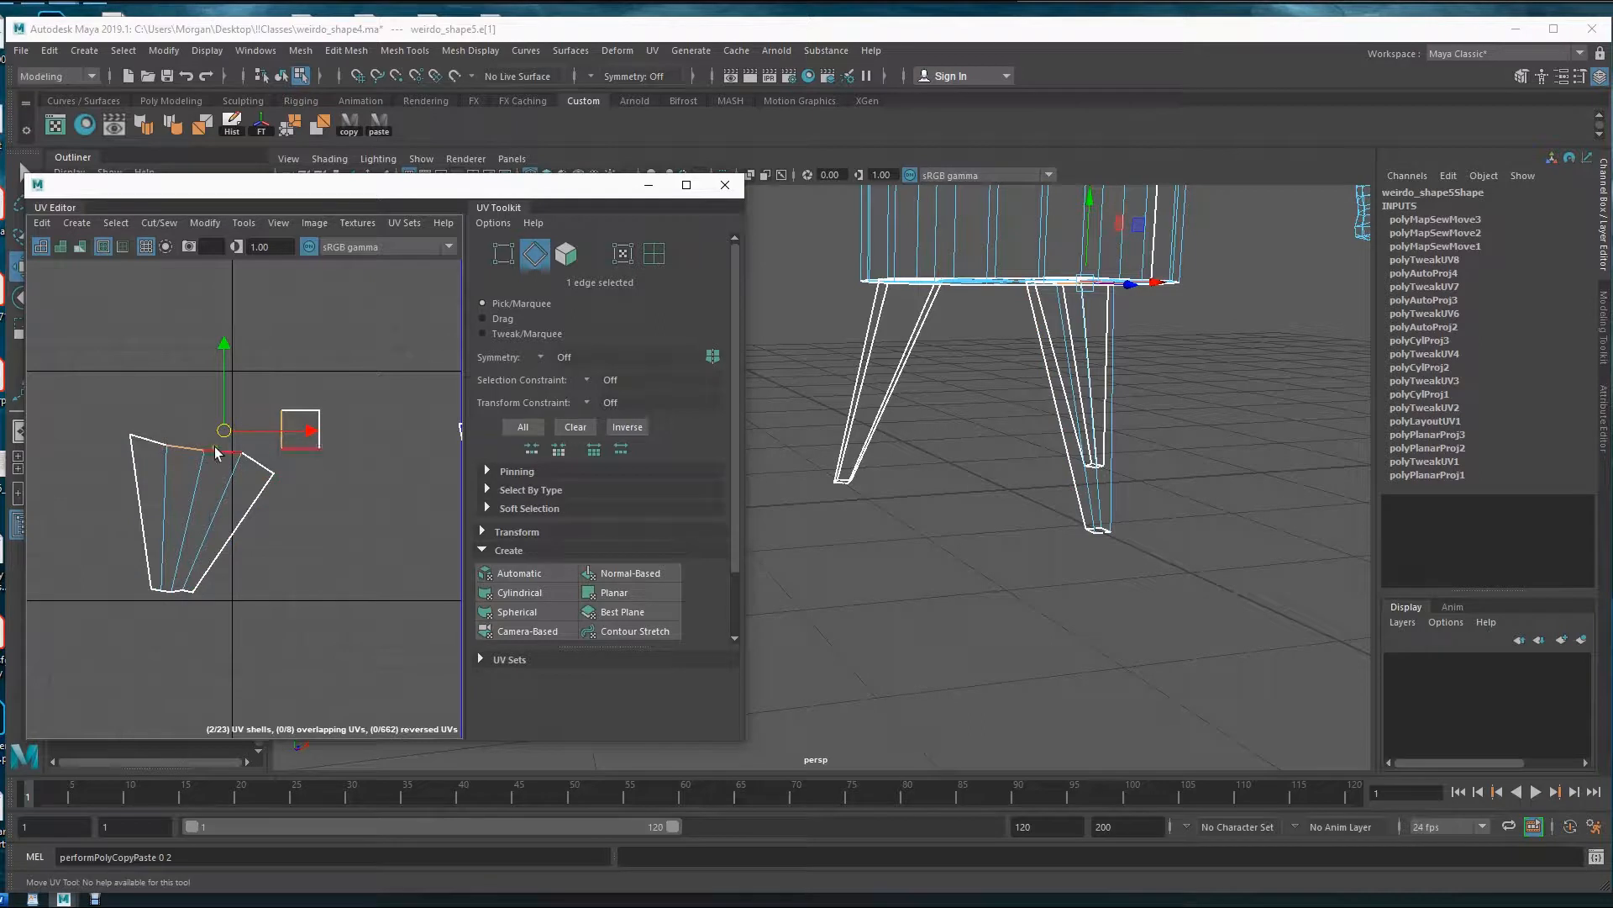
pyautogui.moveTo(183, 448); pyautogui.dragTo(273, 711, button='right')
pyautogui.scroll(-4, 118, 521)
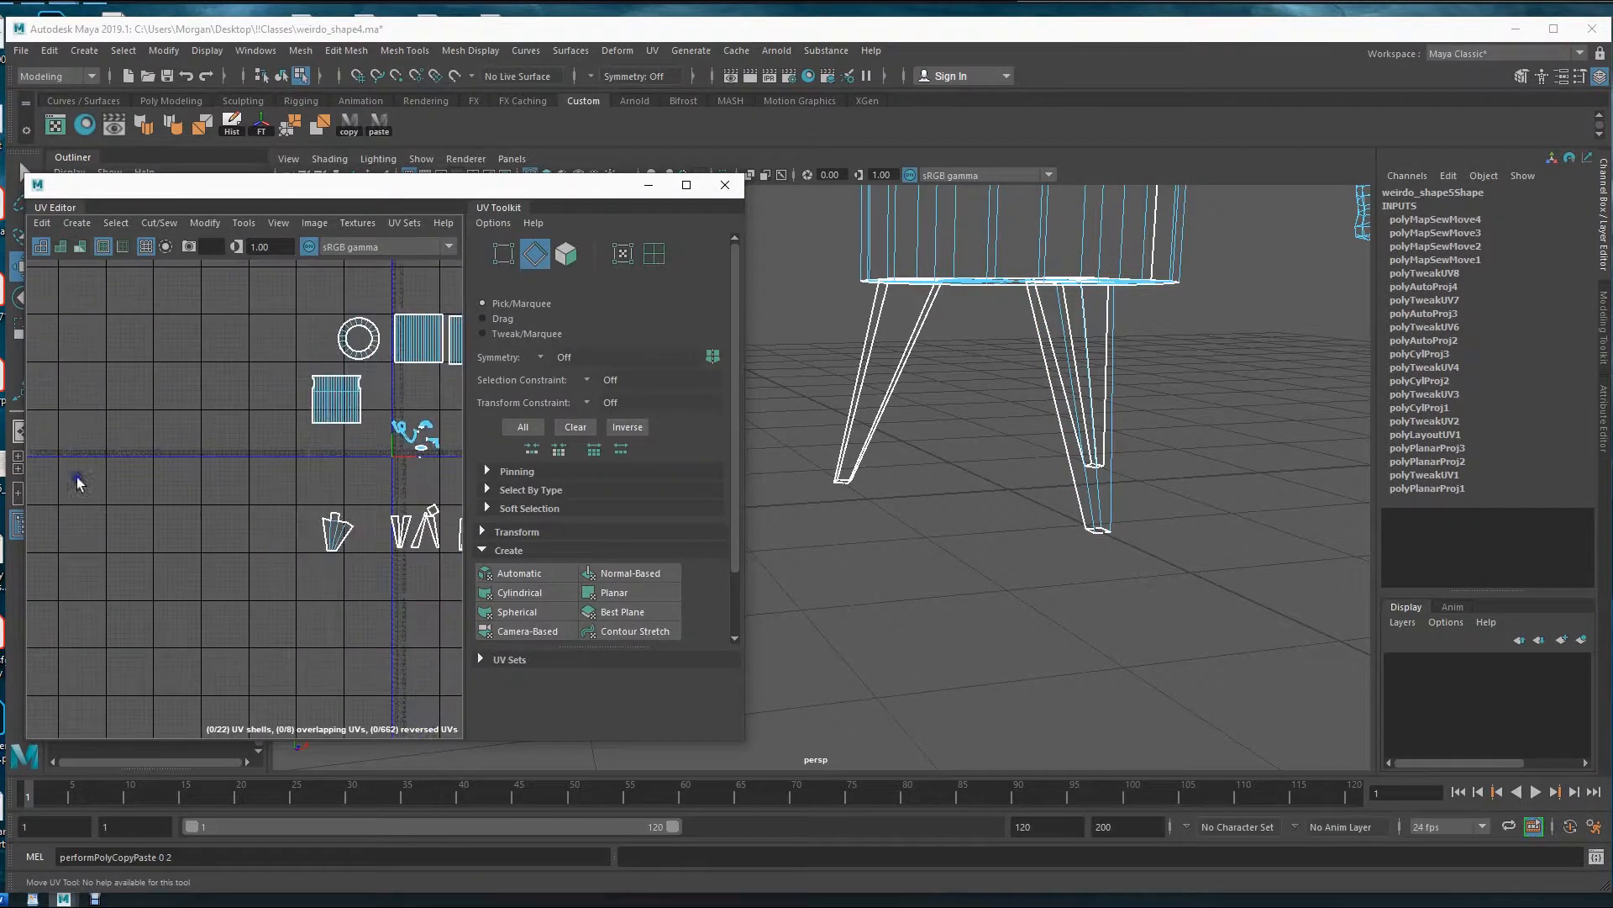
# - Select the small bottom face of the first leg and move its UVs down near the narrow end of the leg's shell
pyautogui.keyDown('alt'); pyautogui.moveTo(135, 482); pyautogui.dragTo(556, 485, button='right'); pyautogui.keyUp('alt')
pyautogui.keyDown('alt'); pyautogui.moveTo(1016, 568); pyautogui.dragTo(1236, 589); pyautogui.keyUp('alt')
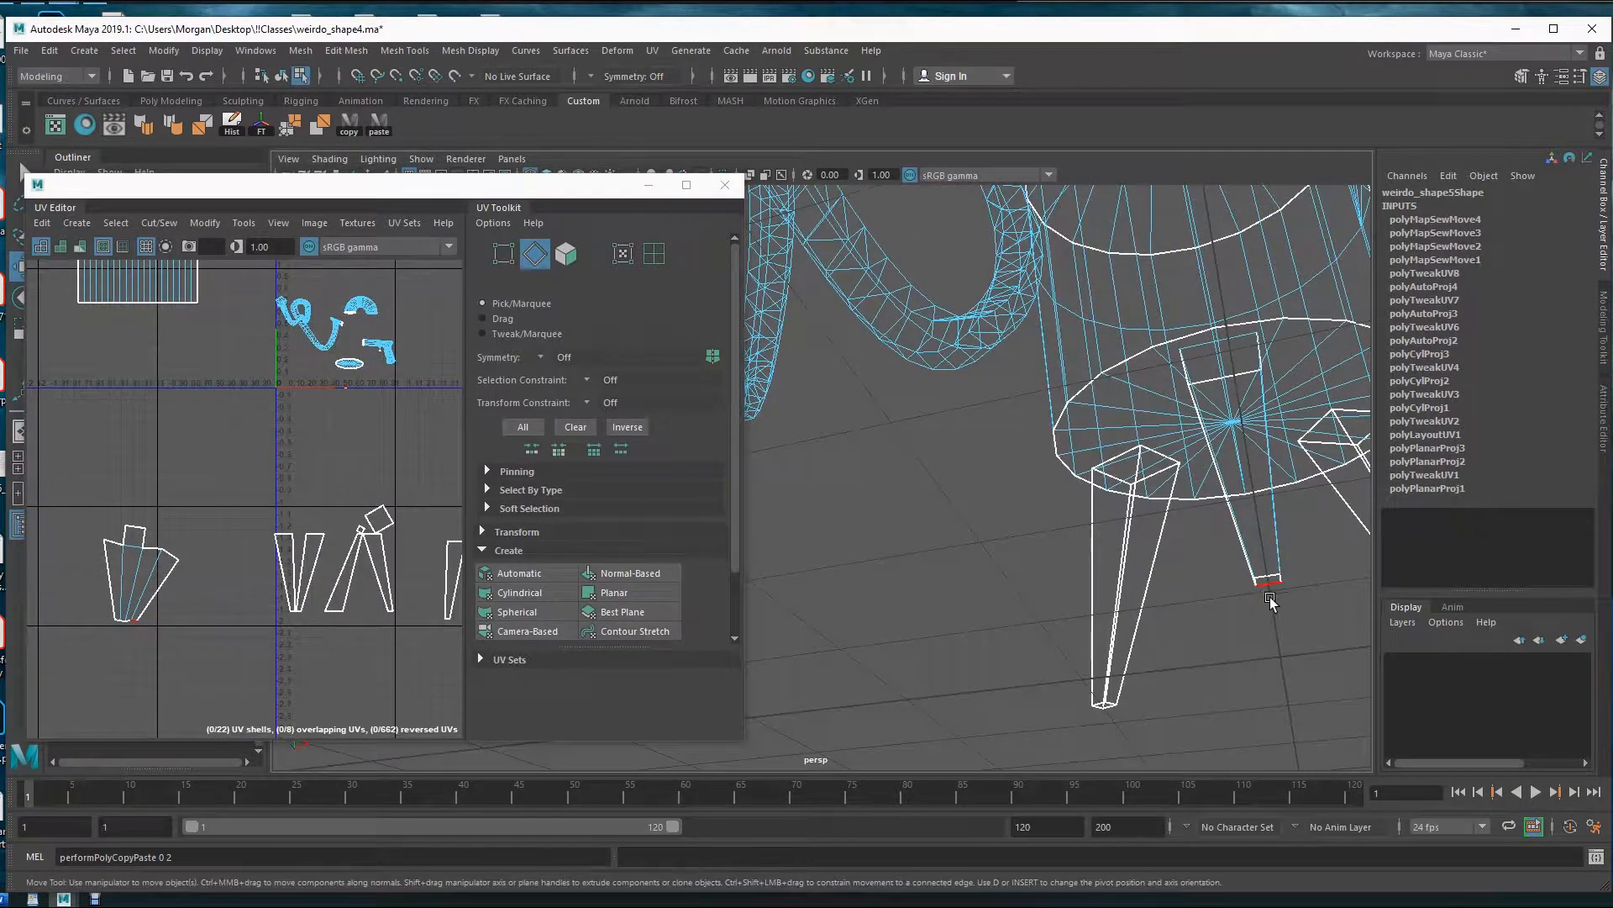
pyautogui.press('F11')
pyautogui.click(1268, 579)
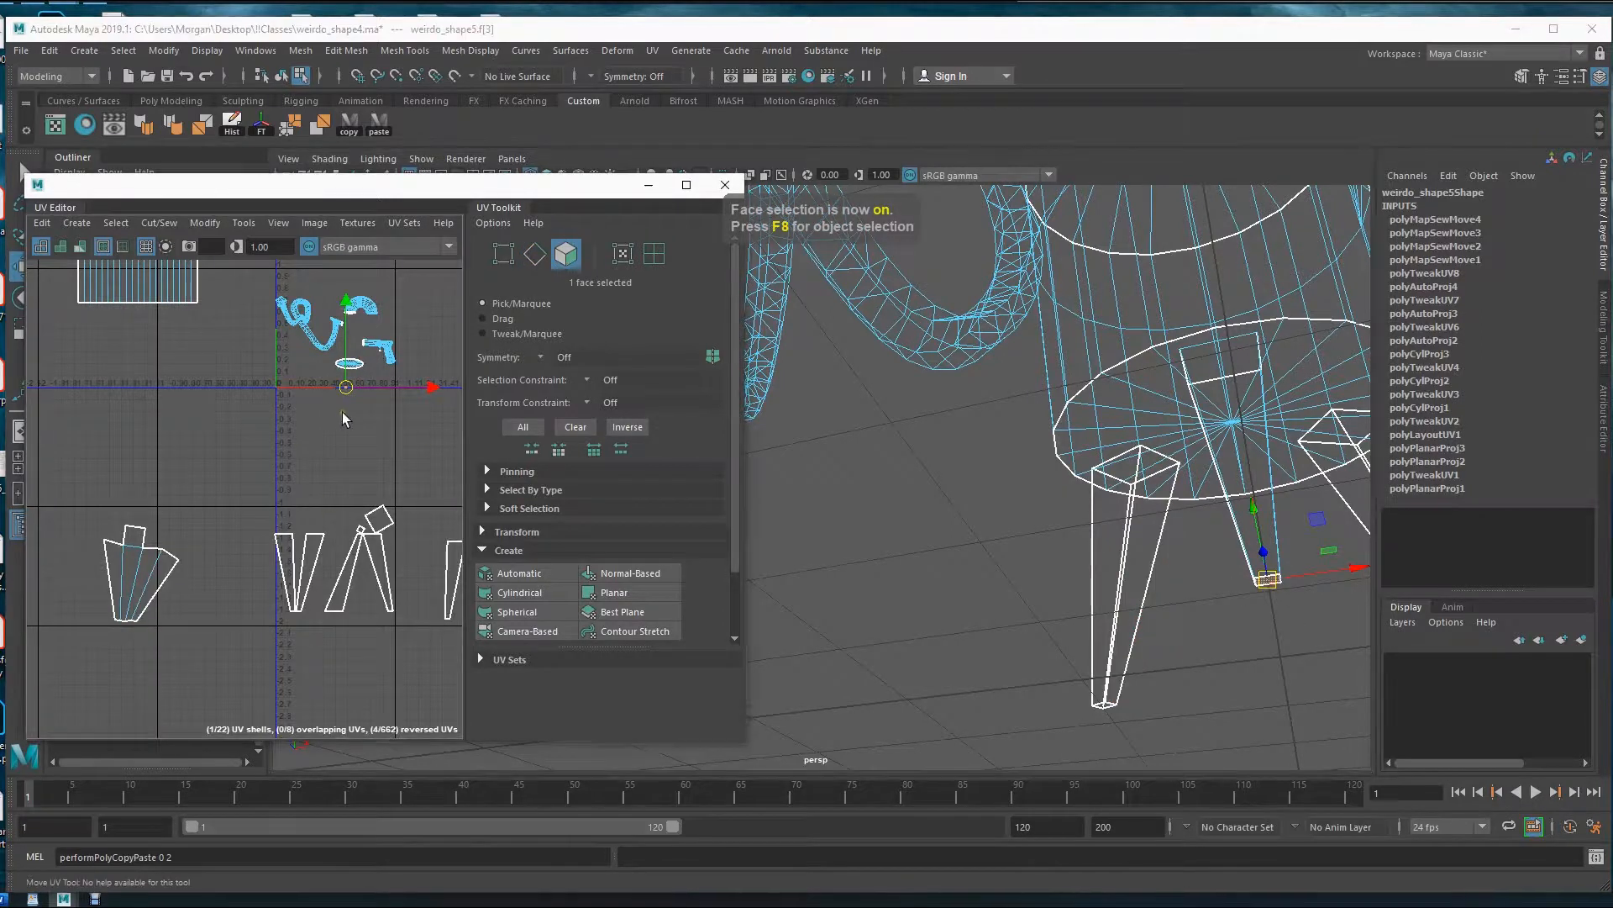
pyautogui.moveTo(349, 395); pyautogui.dragTo(123, 659)
pyautogui.press('r')
pyautogui.press('w')
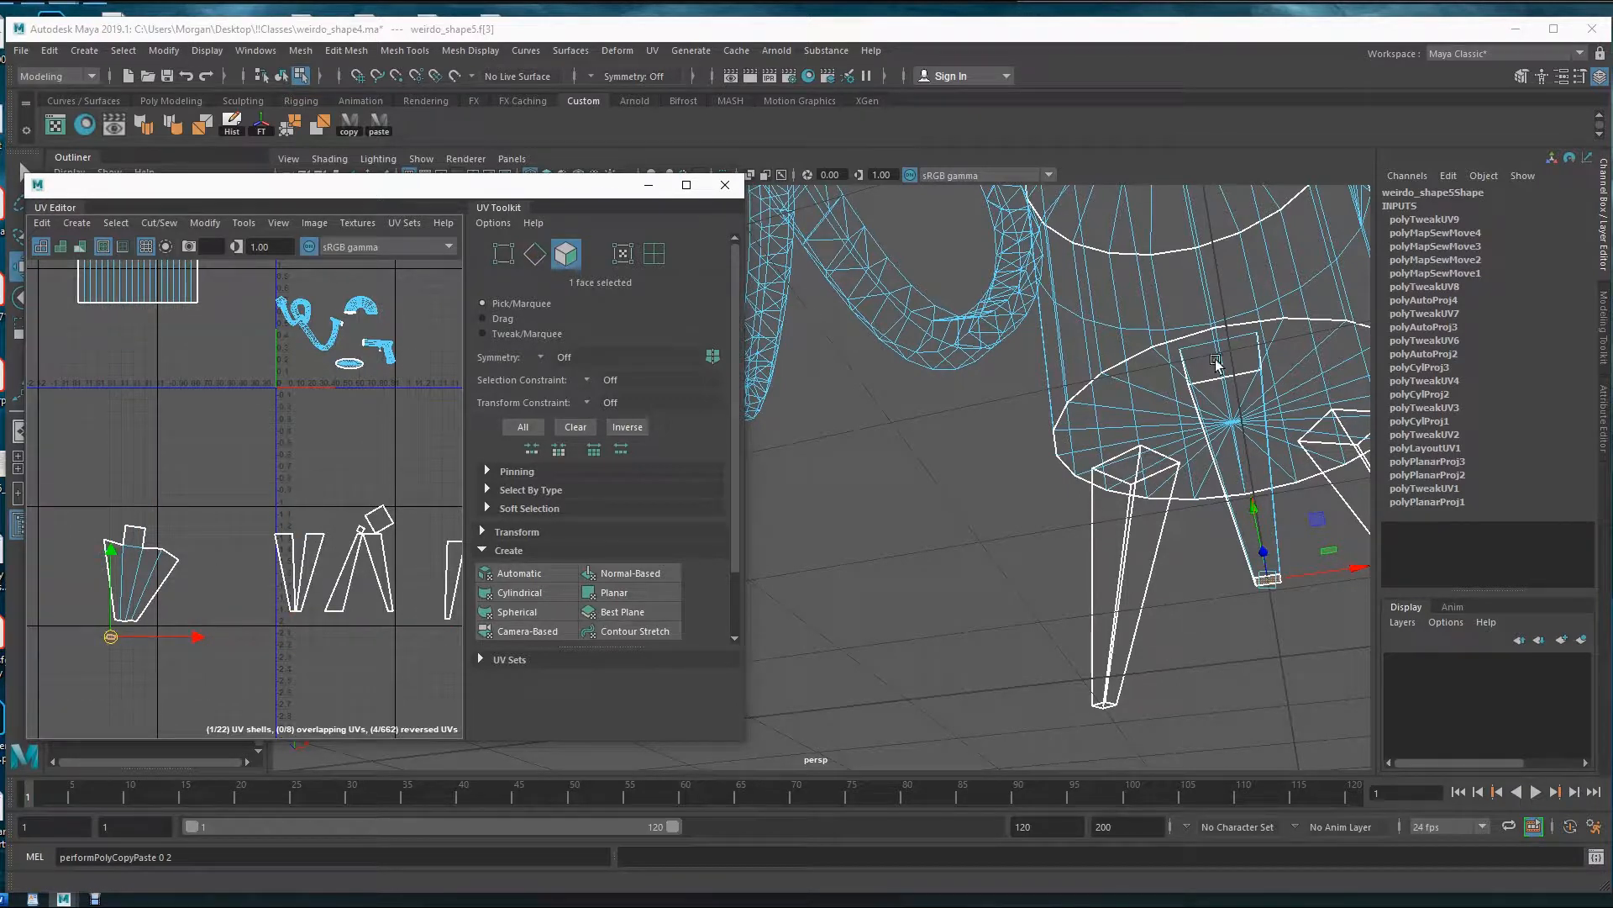
# - Apply an Automatic UV projection to the foot face, scale its shell down, and place it just below the first leg's shell
pyautogui.click(519, 573)
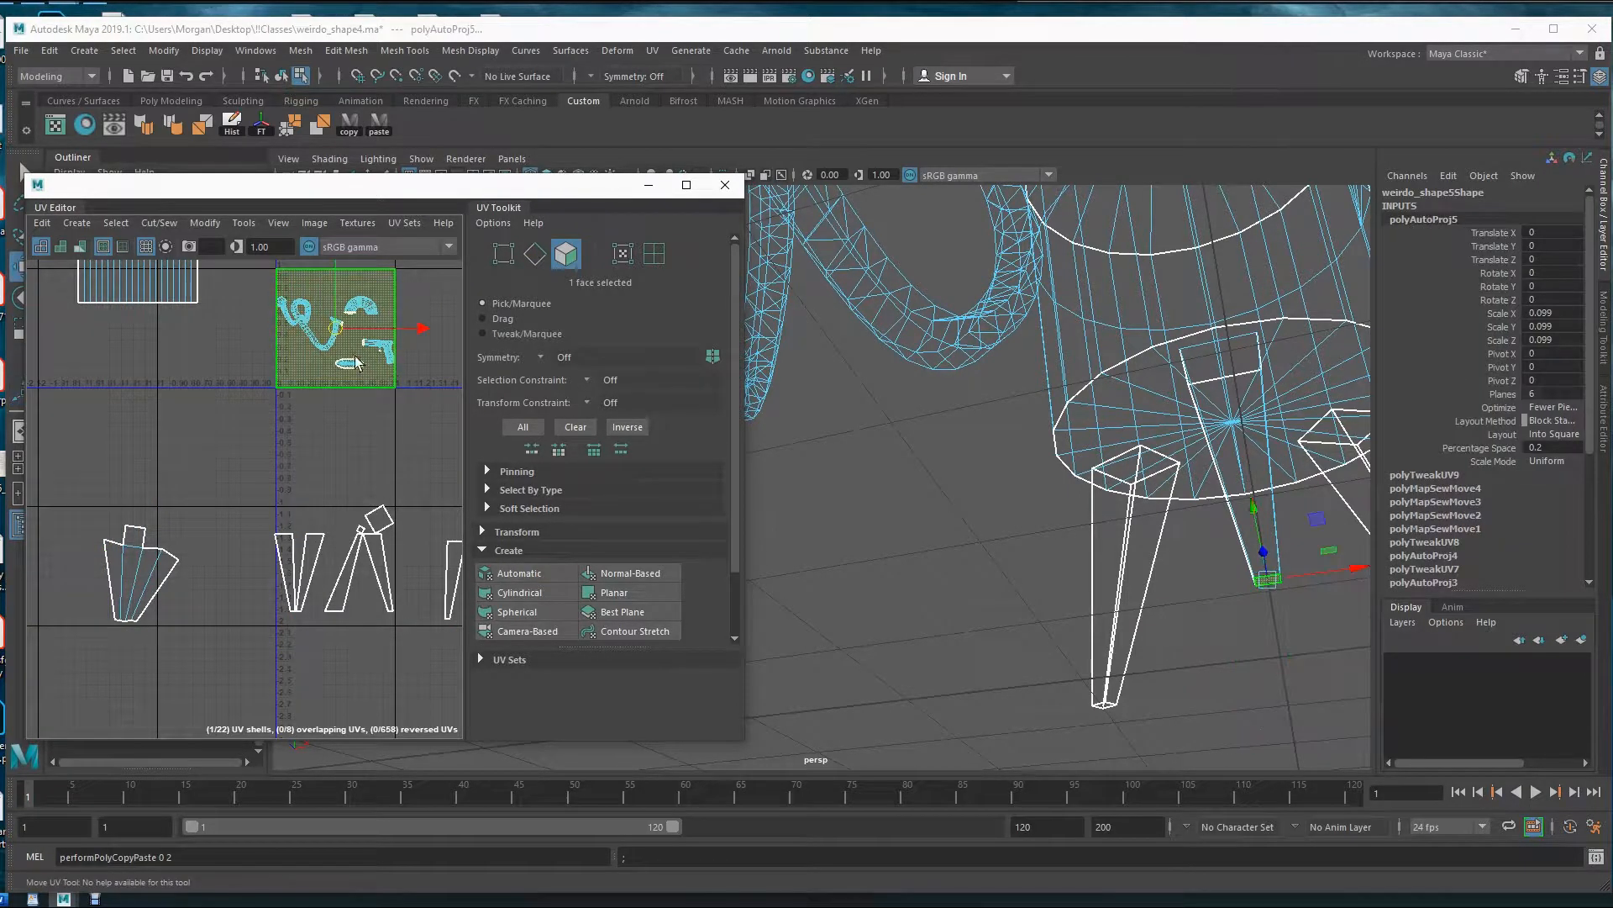
pyautogui.moveTo(336, 328); pyautogui.dragTo(160, 708)
pyautogui.press('r')
pyautogui.press('w')
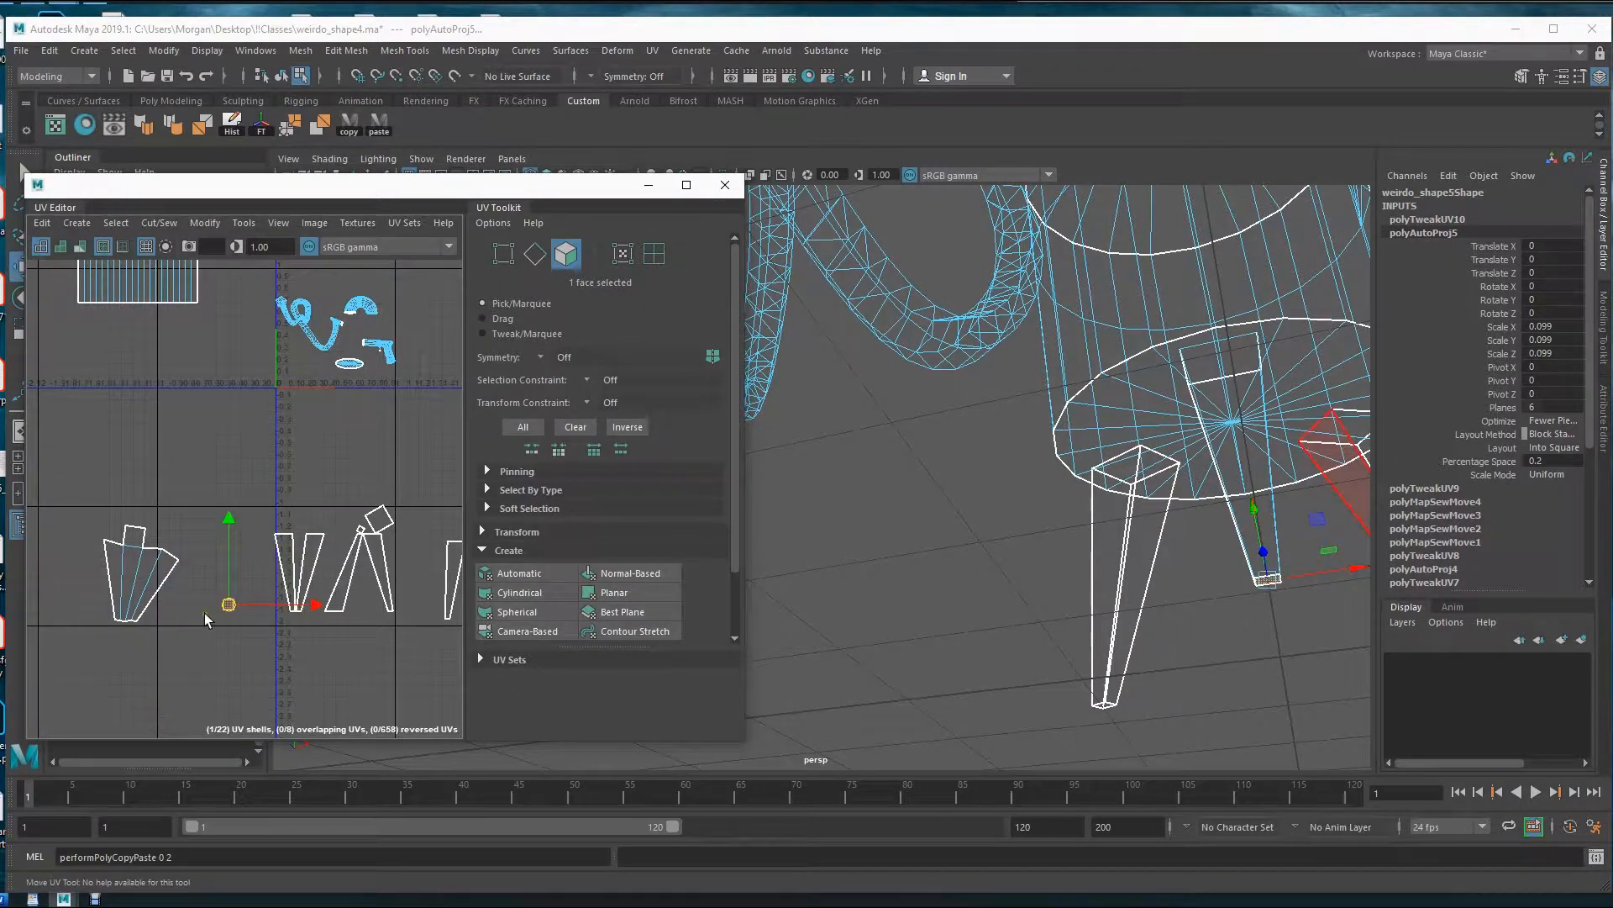
pyautogui.moveTo(258, 592); pyautogui.dragTo(119, 625)
# - Move and sew the foot face's edge to the matching lower edge of the first leg's shell
pyautogui.keyDown('alt'); pyautogui.moveTo(119, 625); pyautogui.dragTo(273, 454, button='middle'); pyautogui.keyUp('alt')
pyautogui.keyDown('alt'); pyautogui.moveTo(273, 453); pyautogui.dragTo(655, 666, button='right'); pyautogui.keyUp('alt')
pyautogui.keyDown('alt'); pyautogui.moveTo(349, 433); pyautogui.dragTo(215, 704, button='middle'); pyautogui.keyUp('alt')
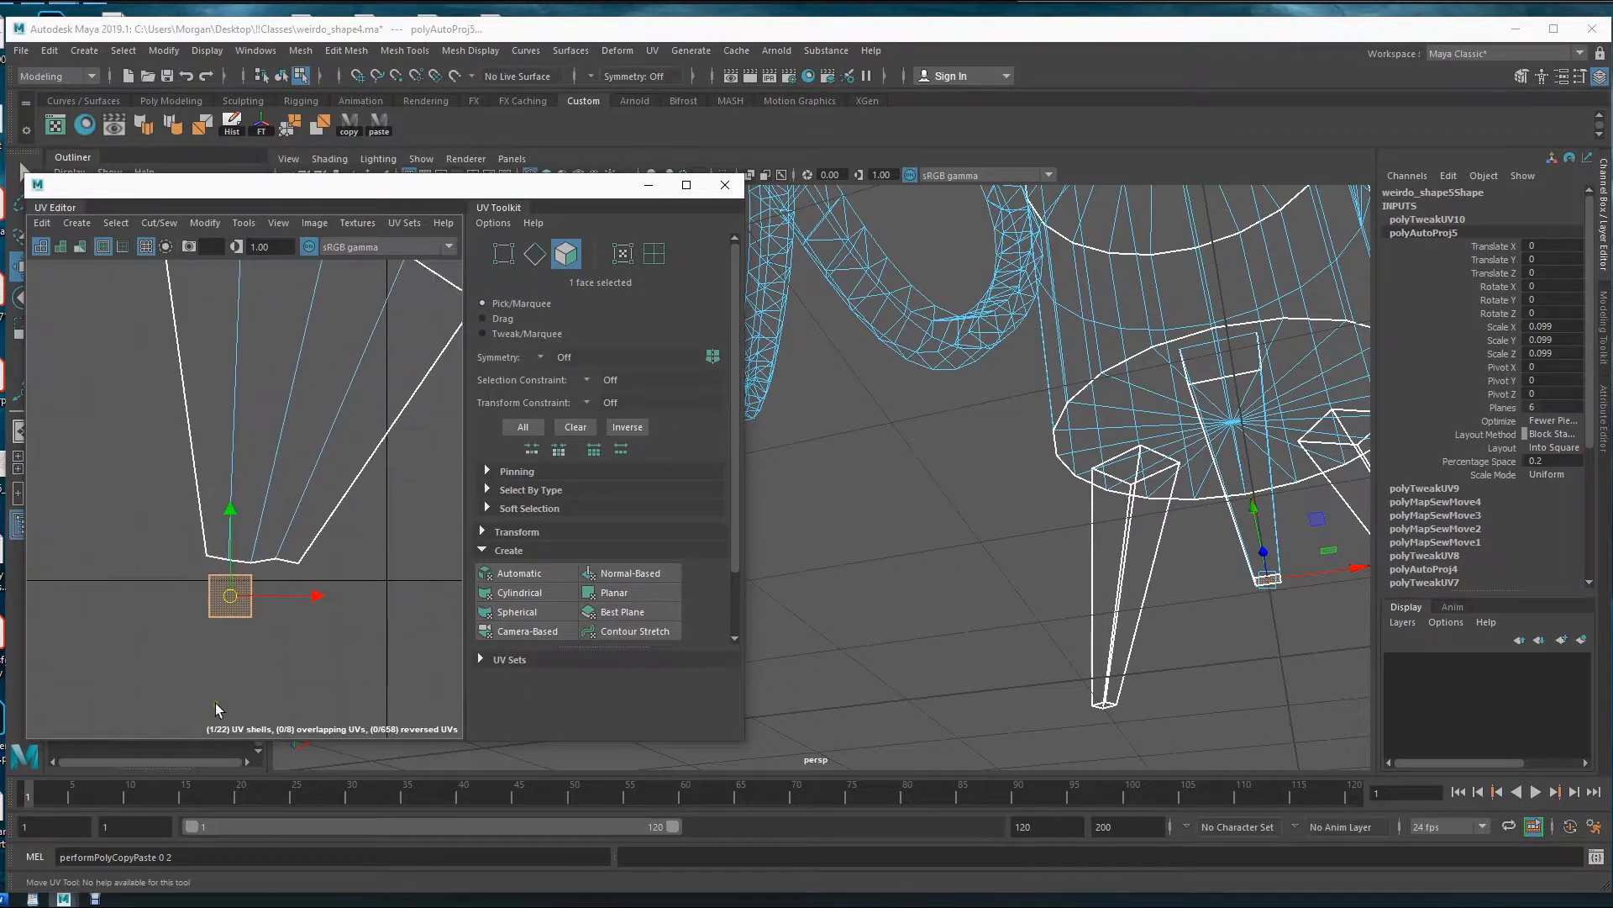
pyautogui.moveTo(371, 580); pyautogui.dragTo(370, 535, button='right')
pyautogui.click(239, 574)
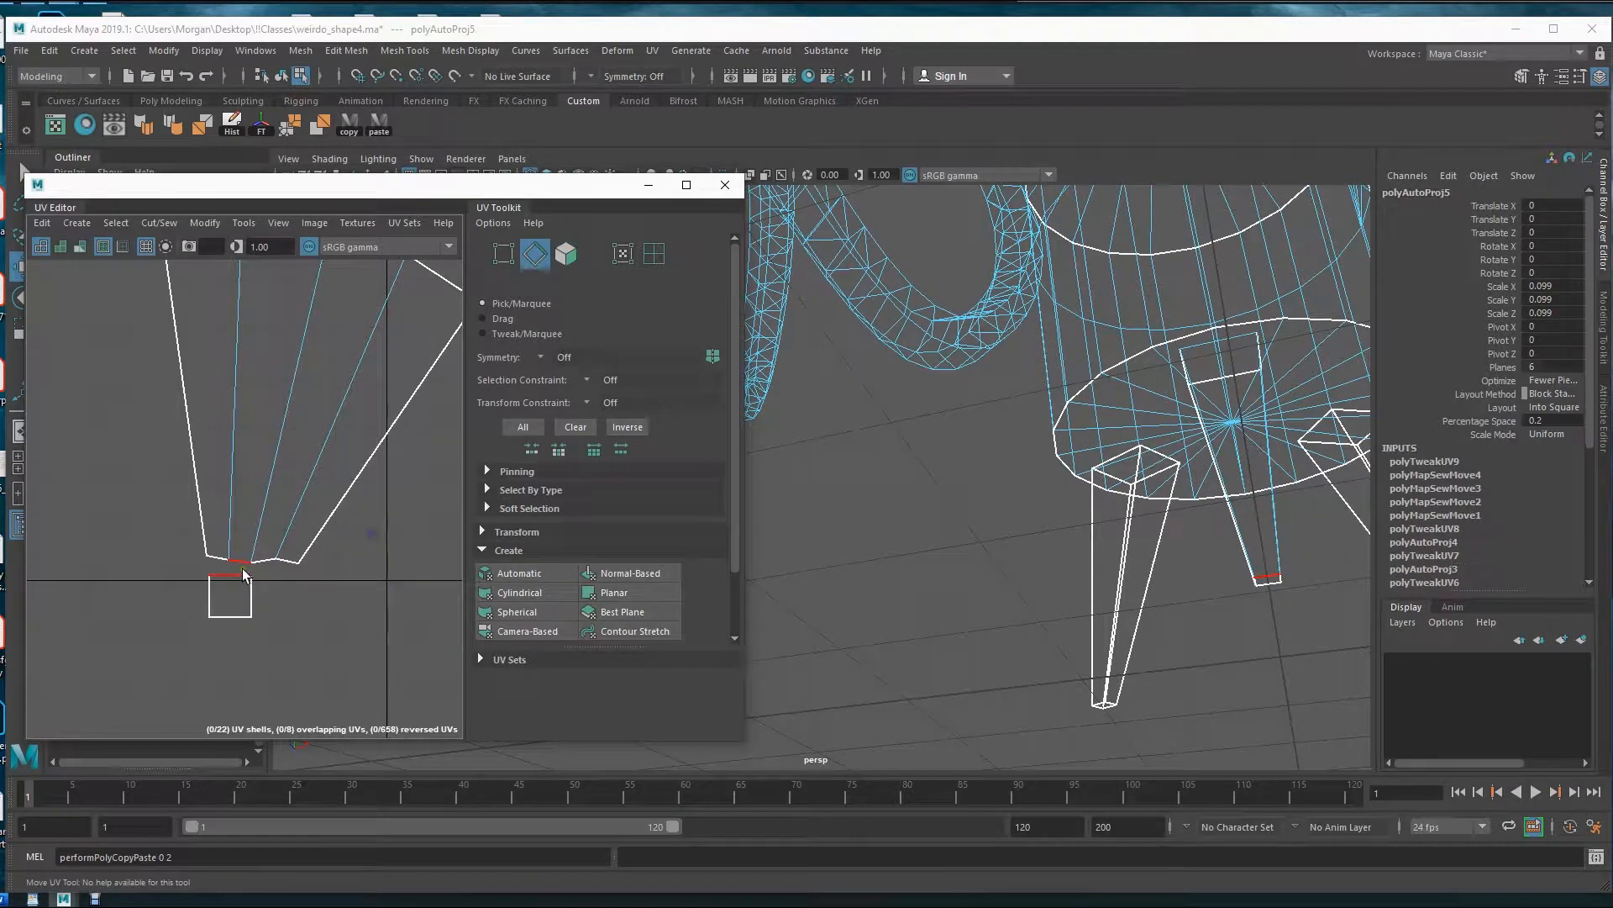
pyautogui.click(243, 562)
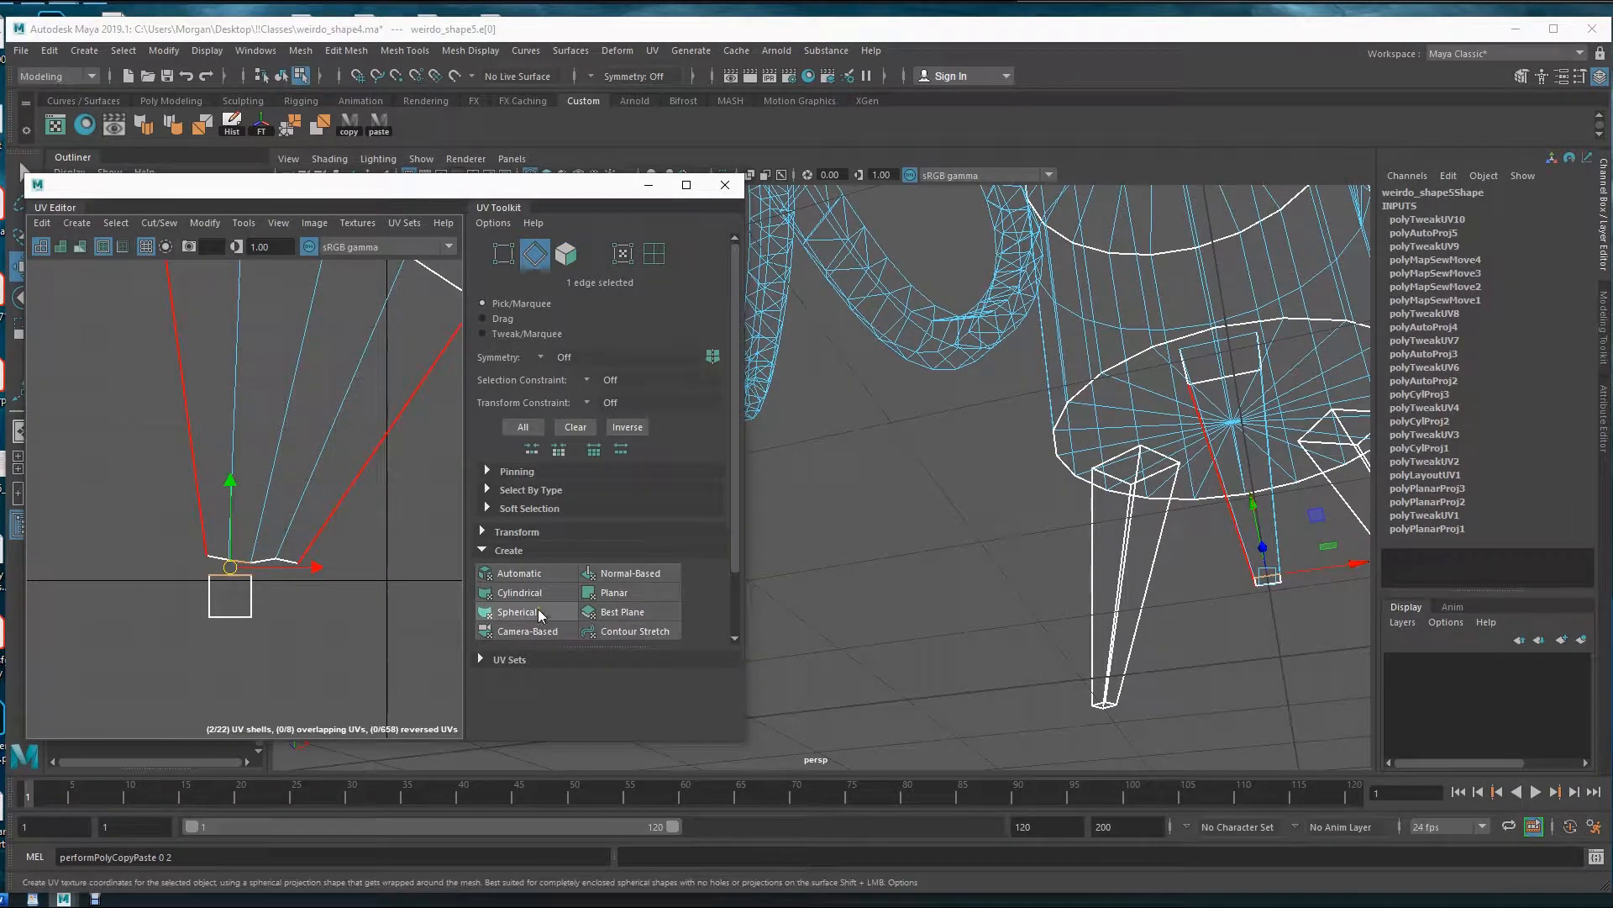
pyautogui.moveTo(241, 568); pyautogui.dragTo(333, 826, button='right')
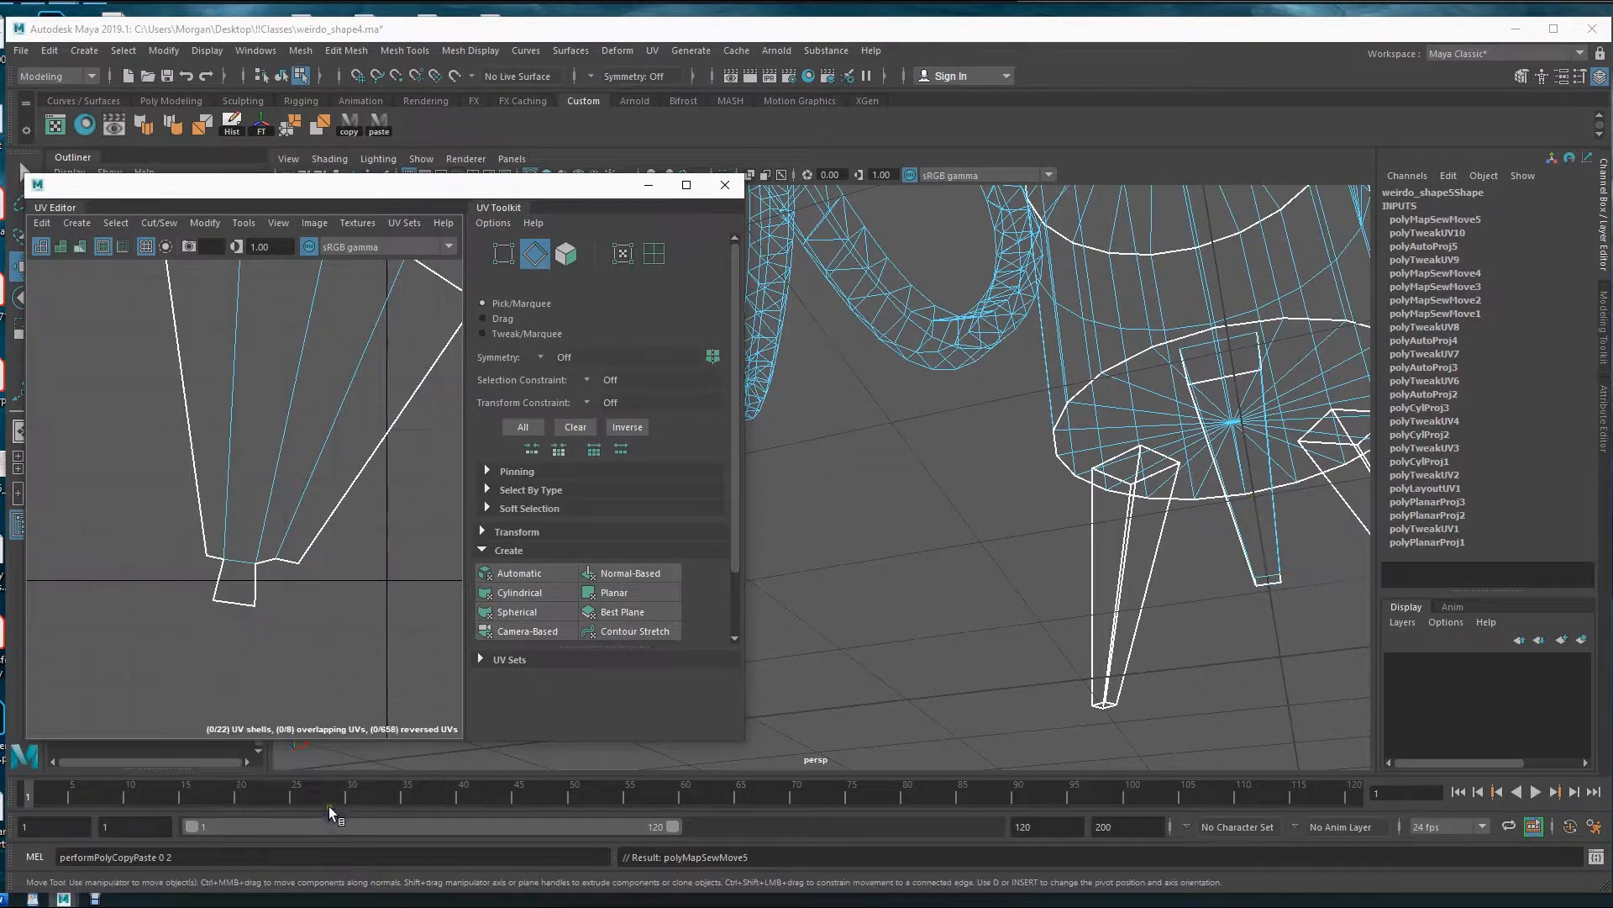
# - Select all UVs of the first leg's completed shell and rotate the shell slightly to straighten it
pyautogui.scroll(-5, 403, 619)
pyautogui.keyDown('alt'); pyautogui.moveTo(337, 525); pyautogui.dragTo(254, 503, button='middle'); pyautogui.keyUp('alt')
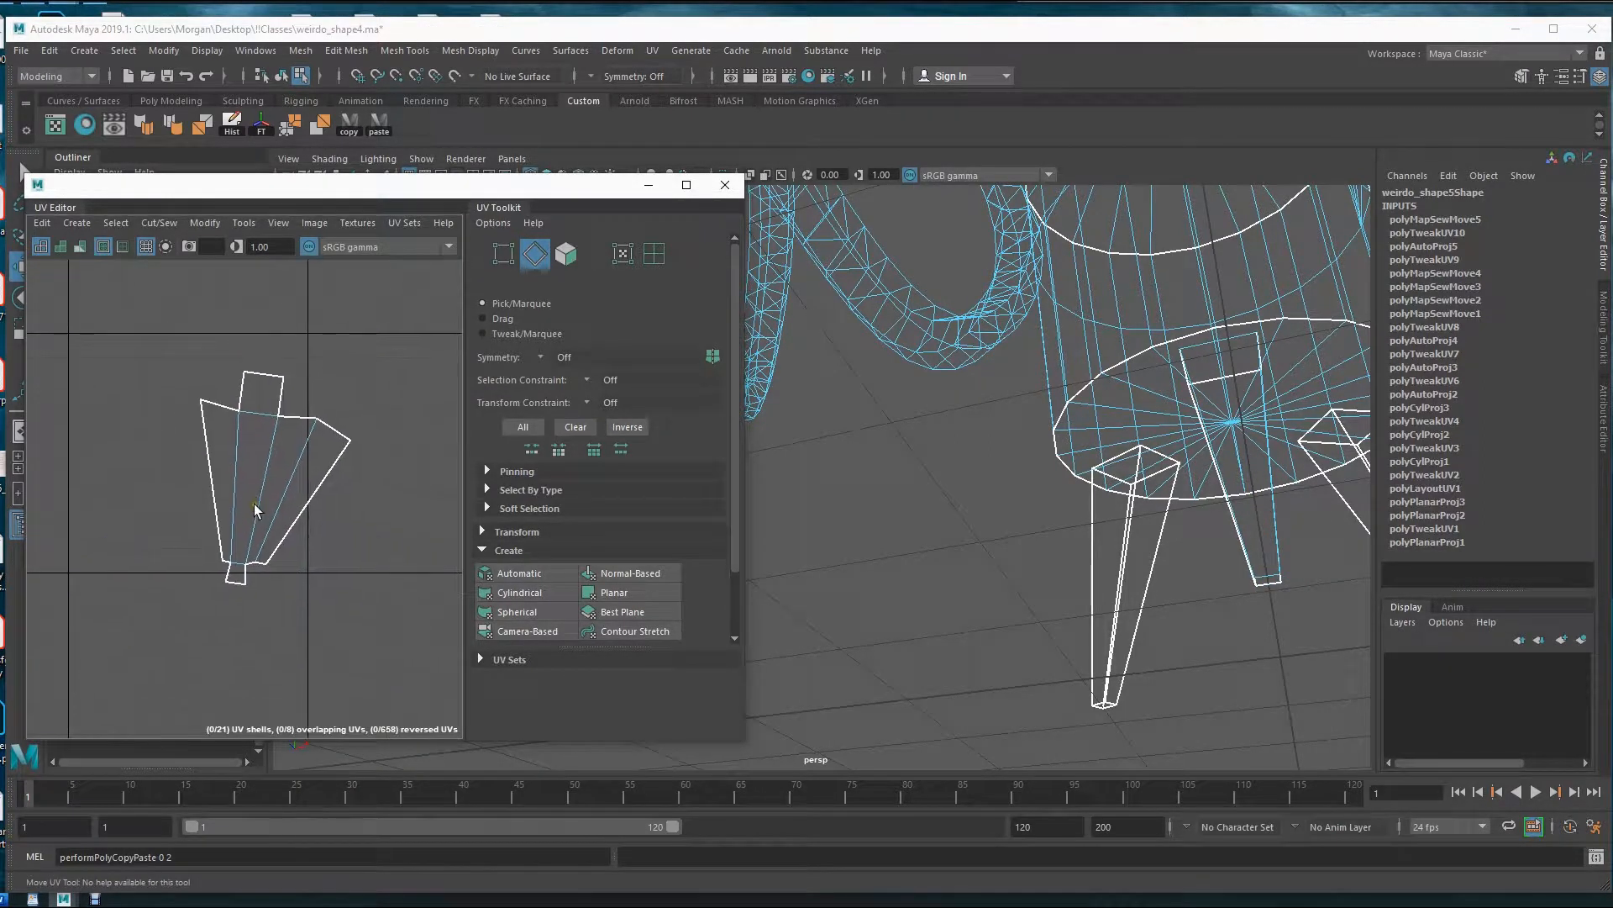
pyautogui.moveTo(249, 506); pyautogui.dragTo(329, 497, button='right')
pyautogui.moveTo(160, 342); pyautogui.dragTo(324, 594)
pyautogui.press('e')
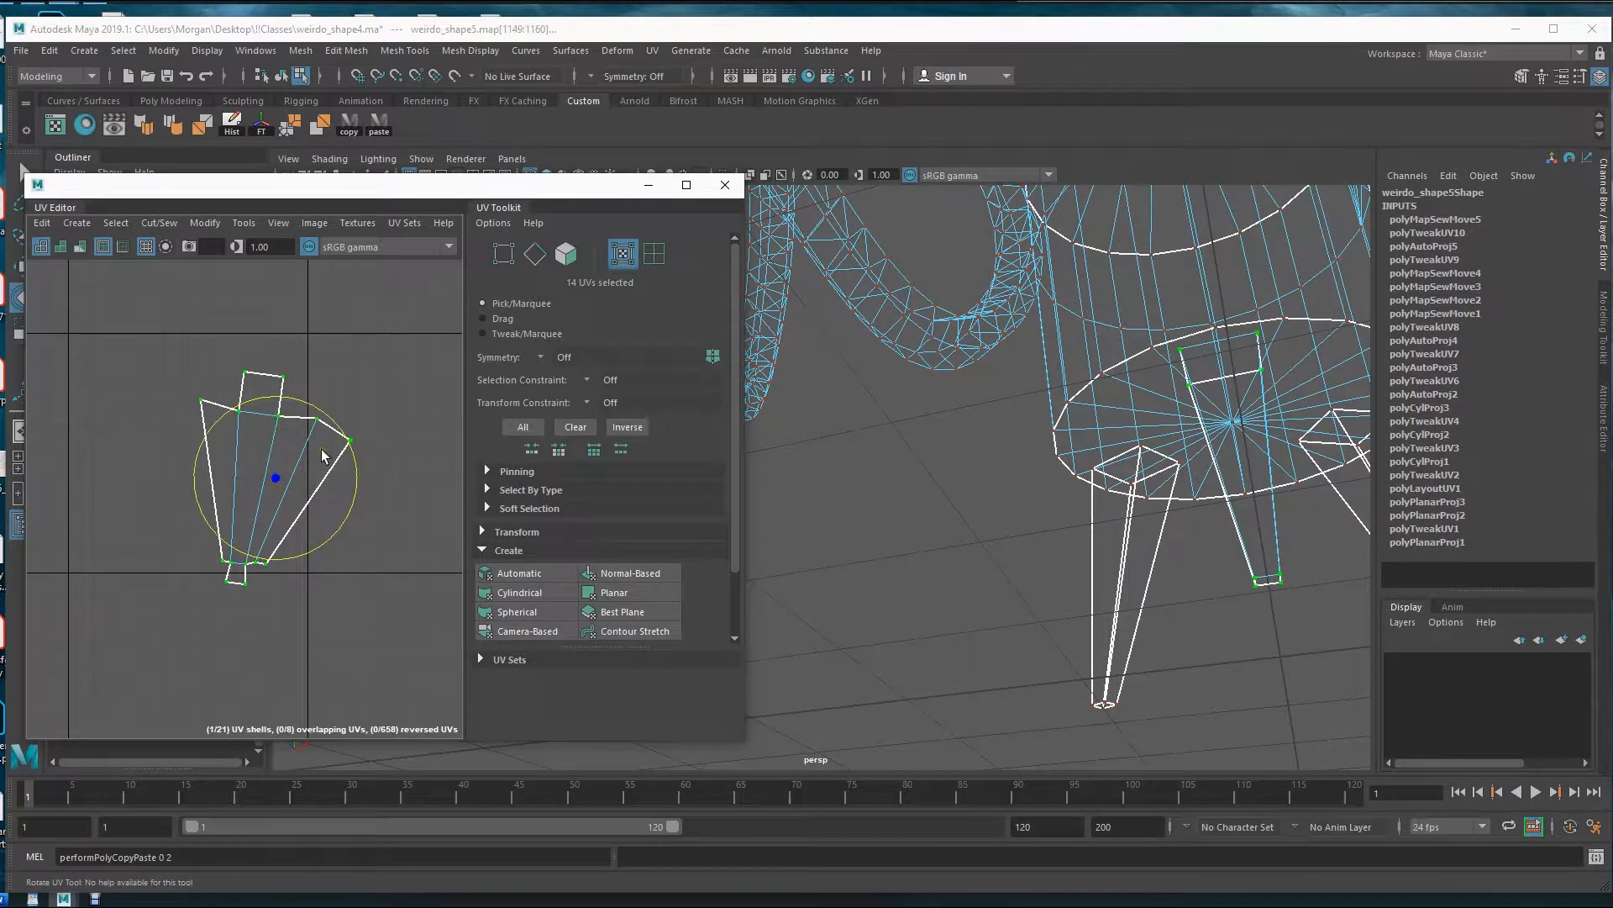
pyautogui.moveTo(341, 427); pyautogui.dragTo(329, 417)
pyautogui.keyDown('alt'); pyautogui.moveTo(326, 420); pyautogui.dragTo(187, 531, button='right'); pyautogui.keyUp('alt')
pyautogui.keyDown('alt'); pyautogui.moveTo(270, 523); pyautogui.dragTo(147, 552, button='middle'); pyautogui.keyUp('alt')
pyautogui.press('w')
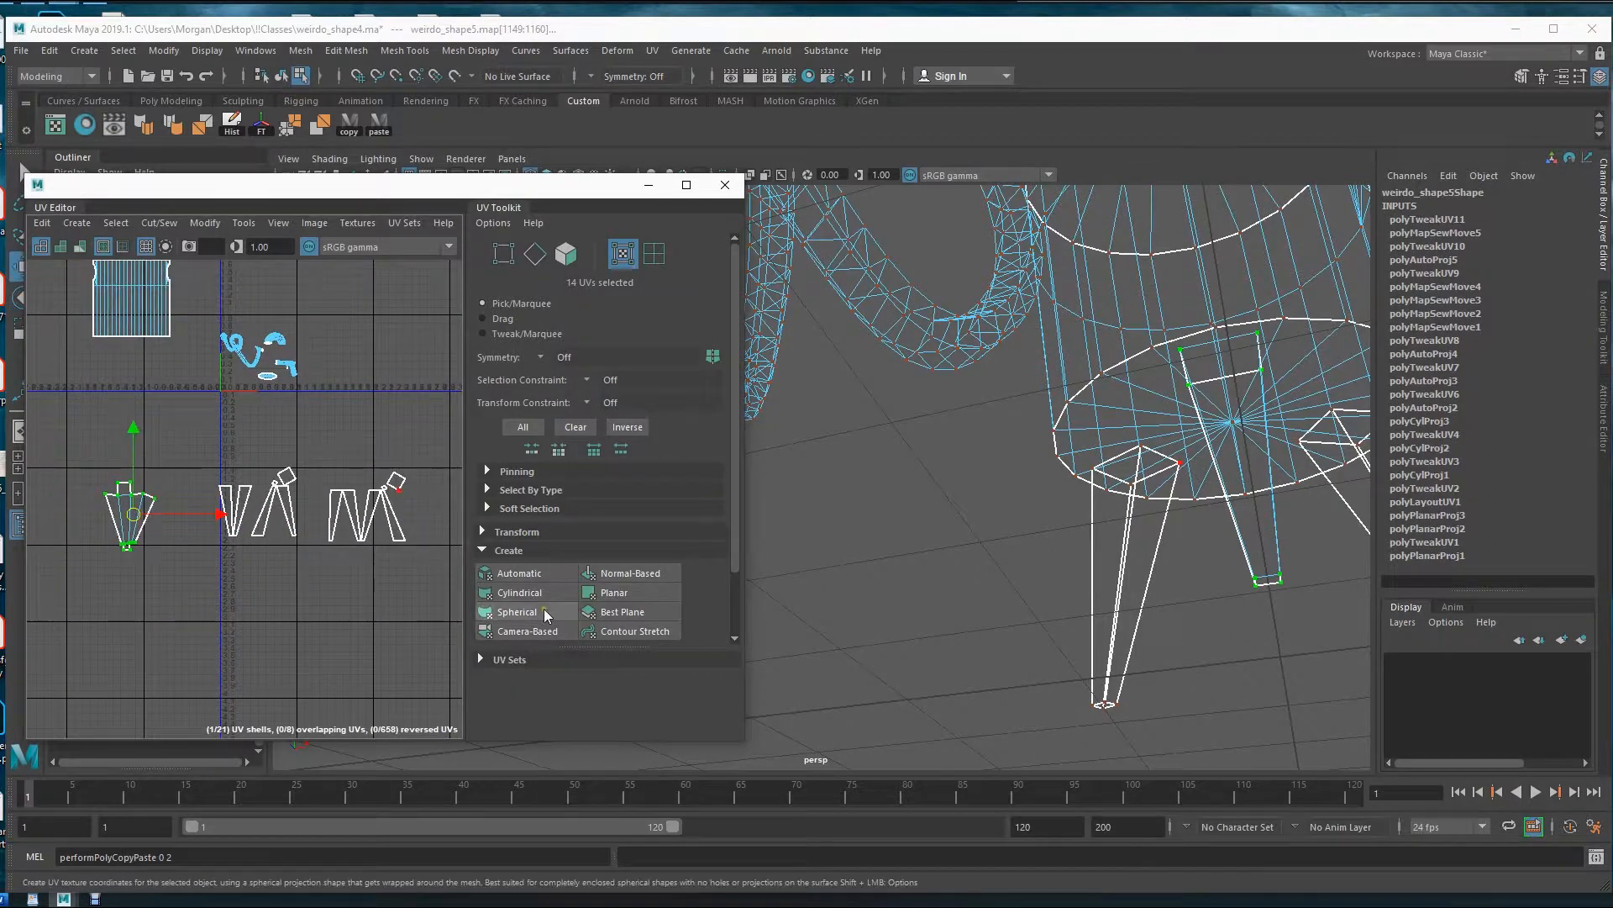
# - Move and sew the outer long edge of the second leg's leftmost side shell to its matching side
pyautogui.keyDown('alt'); pyautogui.moveTo(216, 558); pyautogui.dragTo(382, 551, button='right'); pyautogui.keyUp('alt')
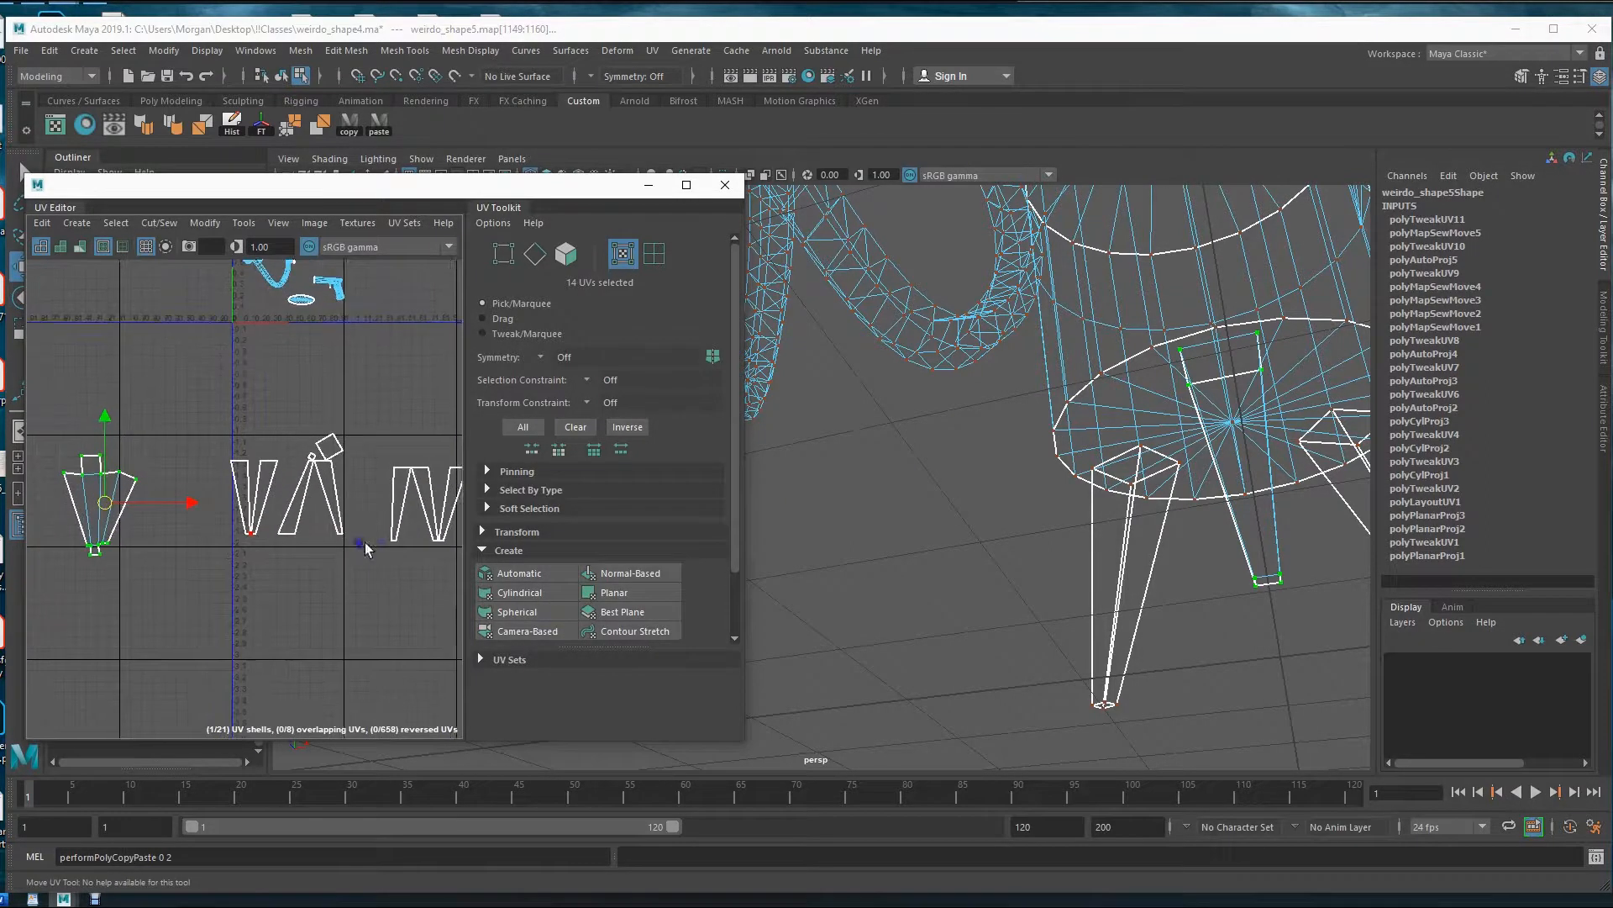
pyautogui.keyDown('alt'); pyautogui.moveTo(382, 551); pyautogui.dragTo(319, 541, button='middle'); pyautogui.keyUp('alt')
pyautogui.moveTo(218, 513); pyautogui.dragTo(269, 739, button='right')
pyautogui.click(193, 505)
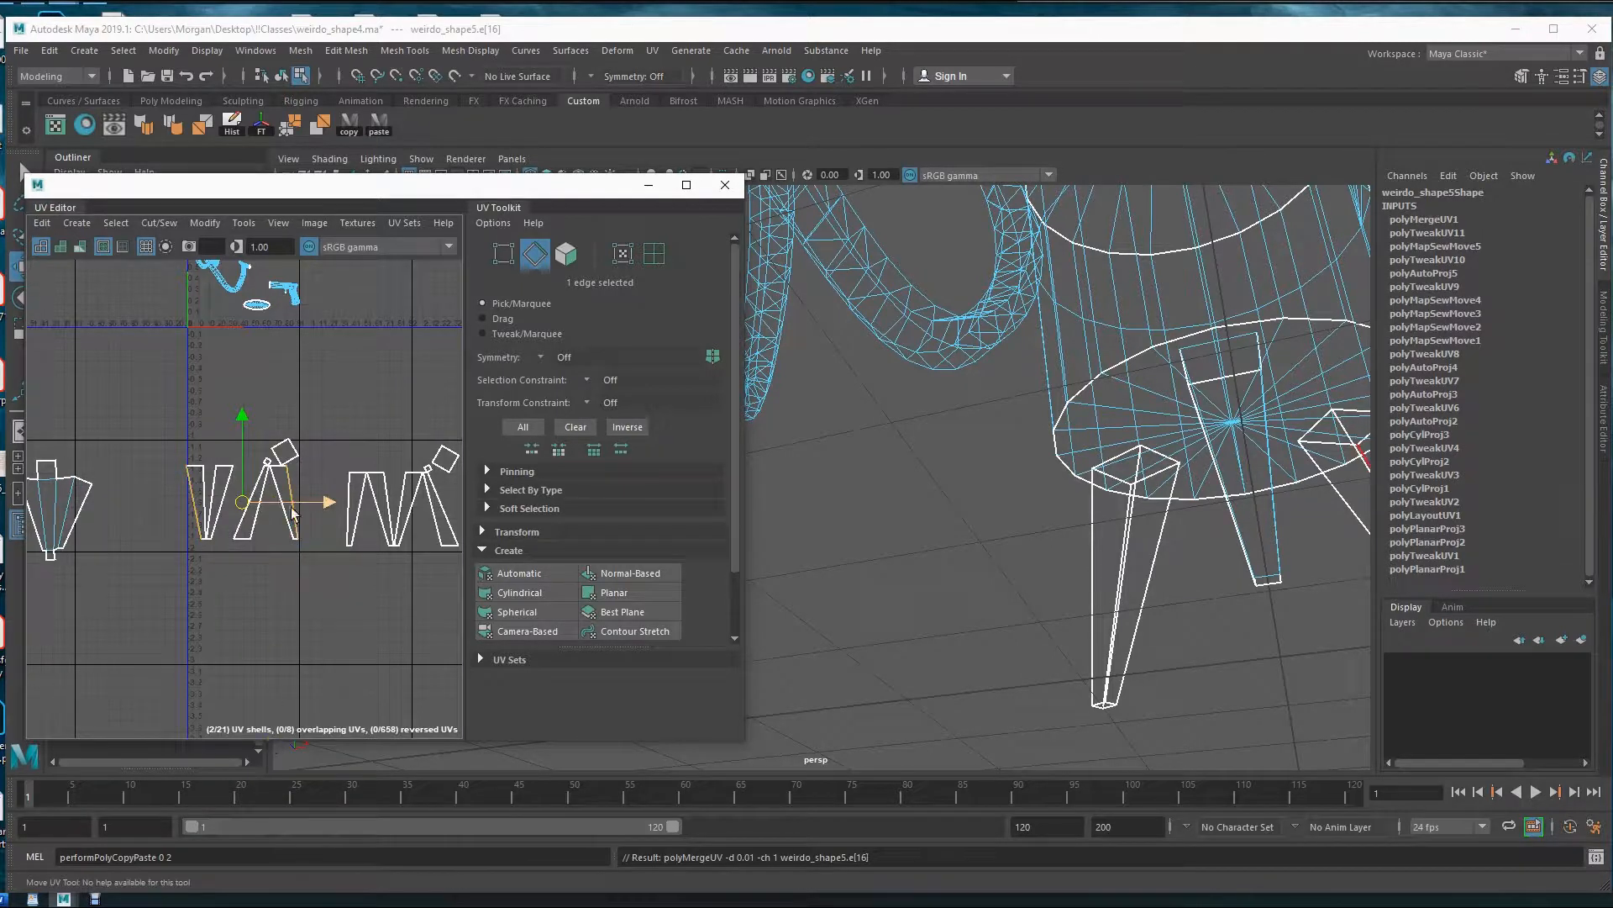
pyautogui.moveTo(194, 497); pyautogui.dragTo(184, 636, button='right')
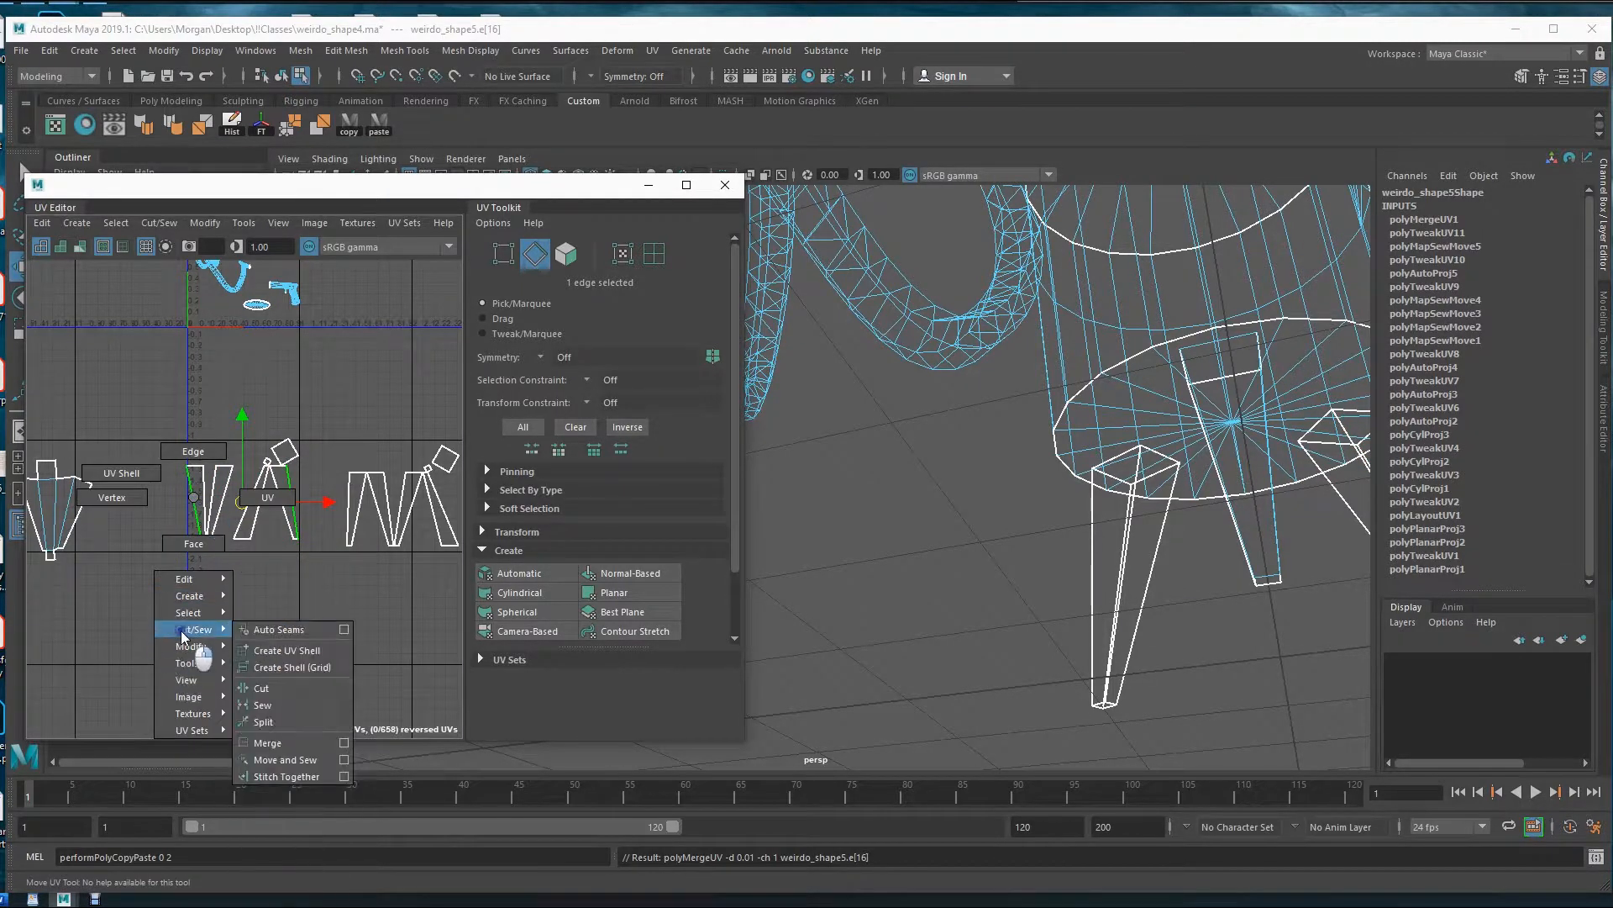
pyautogui.moveTo(291, 637); pyautogui.dragTo(288, 759, button='right')
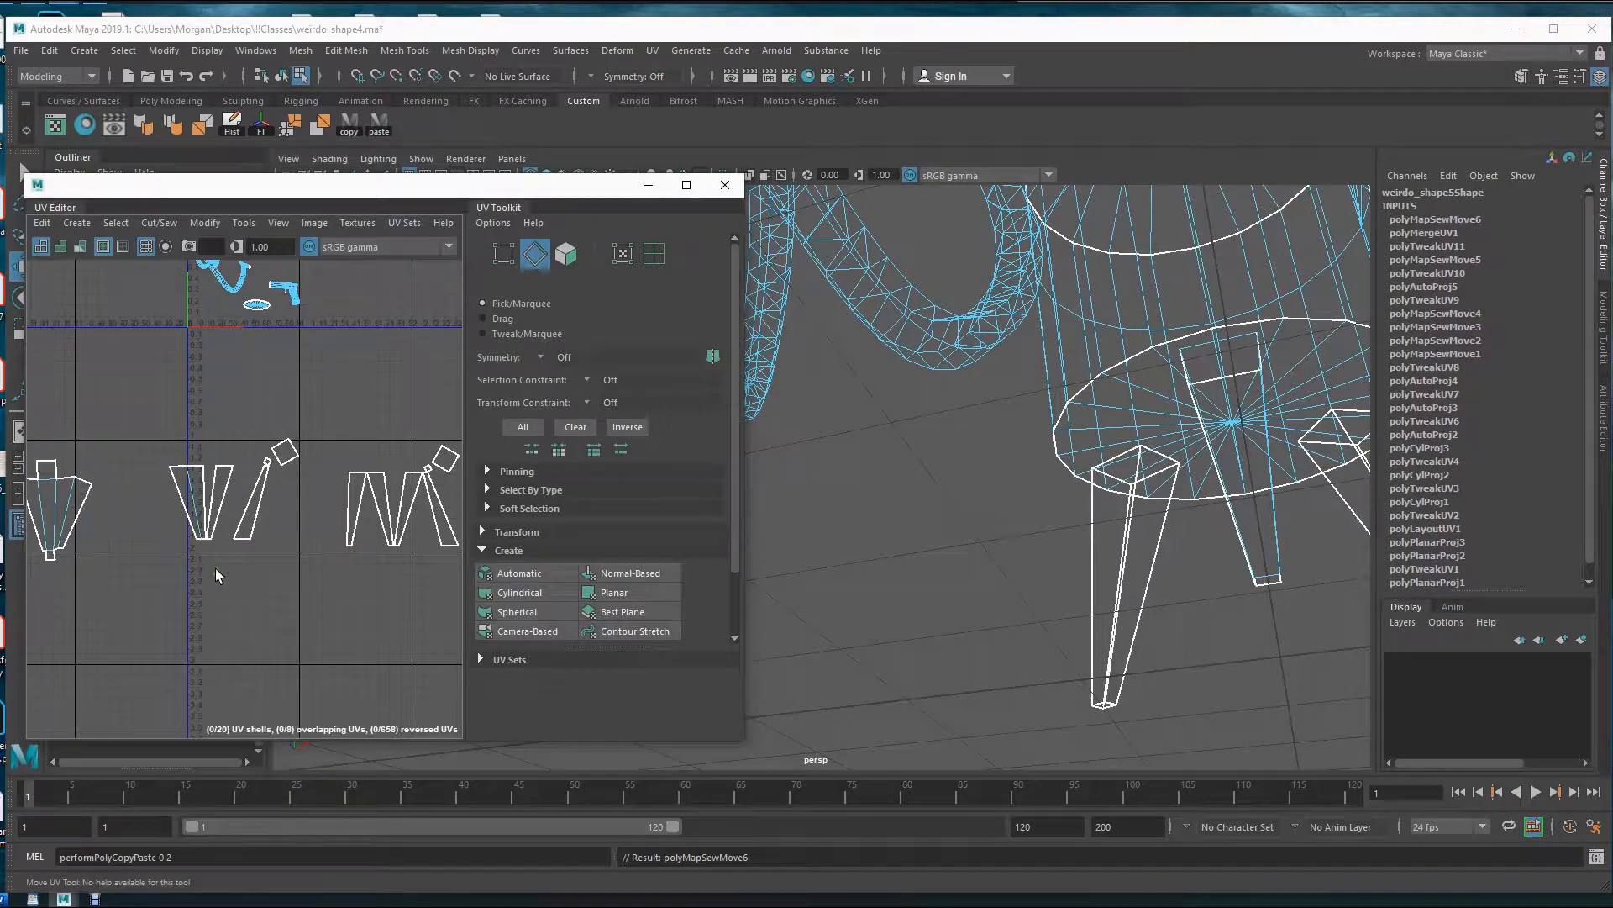
# - Move and sew the second leg's other shared long edges so its sides form one shell
pyautogui.keyDown('alt'); pyautogui.moveTo(222, 546); pyautogui.dragTo(276, 557, button='middle'); pyautogui.keyUp('alt')
pyautogui.click(253, 526)
pyautogui.press('w')
pyautogui.moveTo(252, 514); pyautogui.dragTo(256, 647, button='right')
pyautogui.moveTo(358, 699); pyautogui.dragTo(360, 774, button='right')
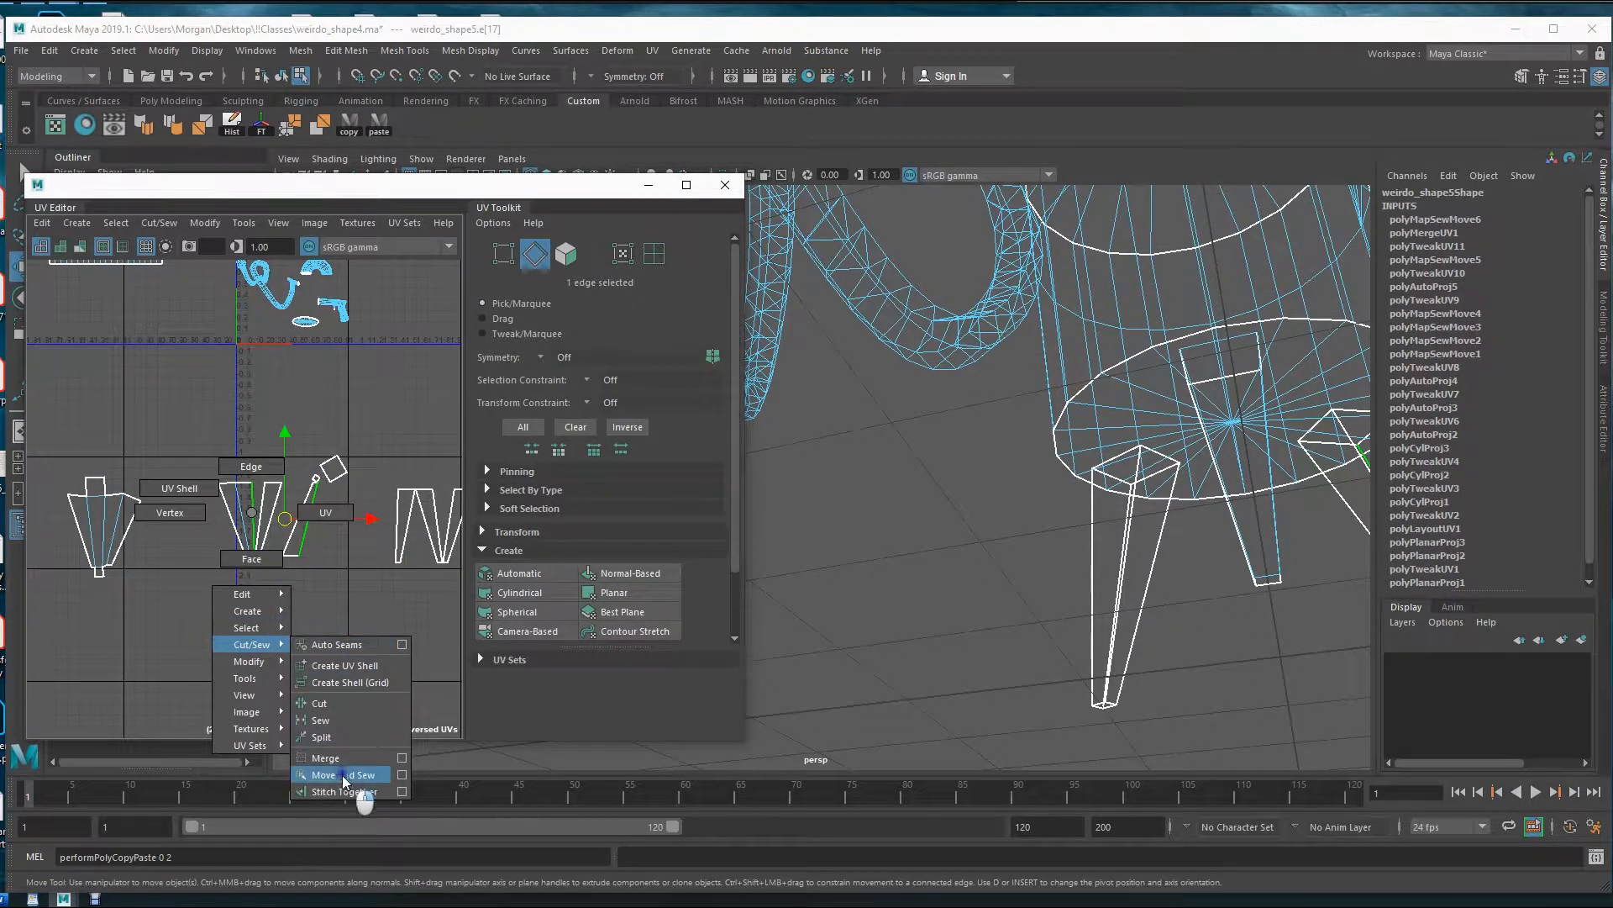
pyautogui.click(263, 519)
pyautogui.moveTo(263, 519); pyautogui.dragTo(355, 780, button='right')
pyautogui.click(300, 715)
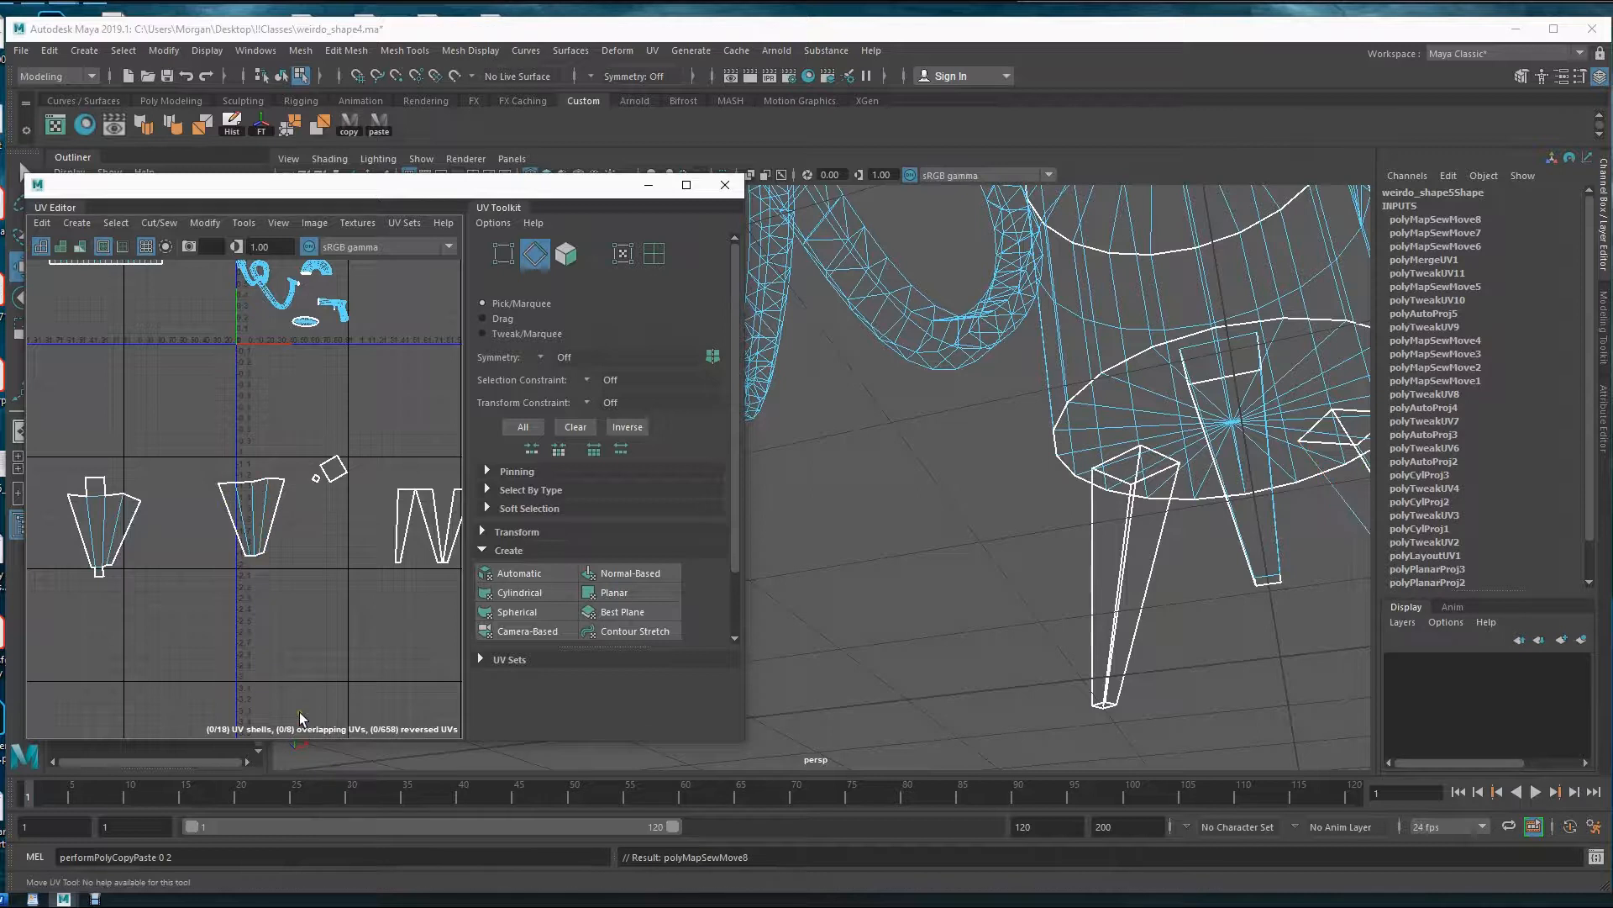
# - Move and sew the square top cap and the small foot cap onto the second leg's shell
pyautogui.click(247, 486)
pyautogui.moveTo(245, 481); pyautogui.dragTo(244, 612, button='right')
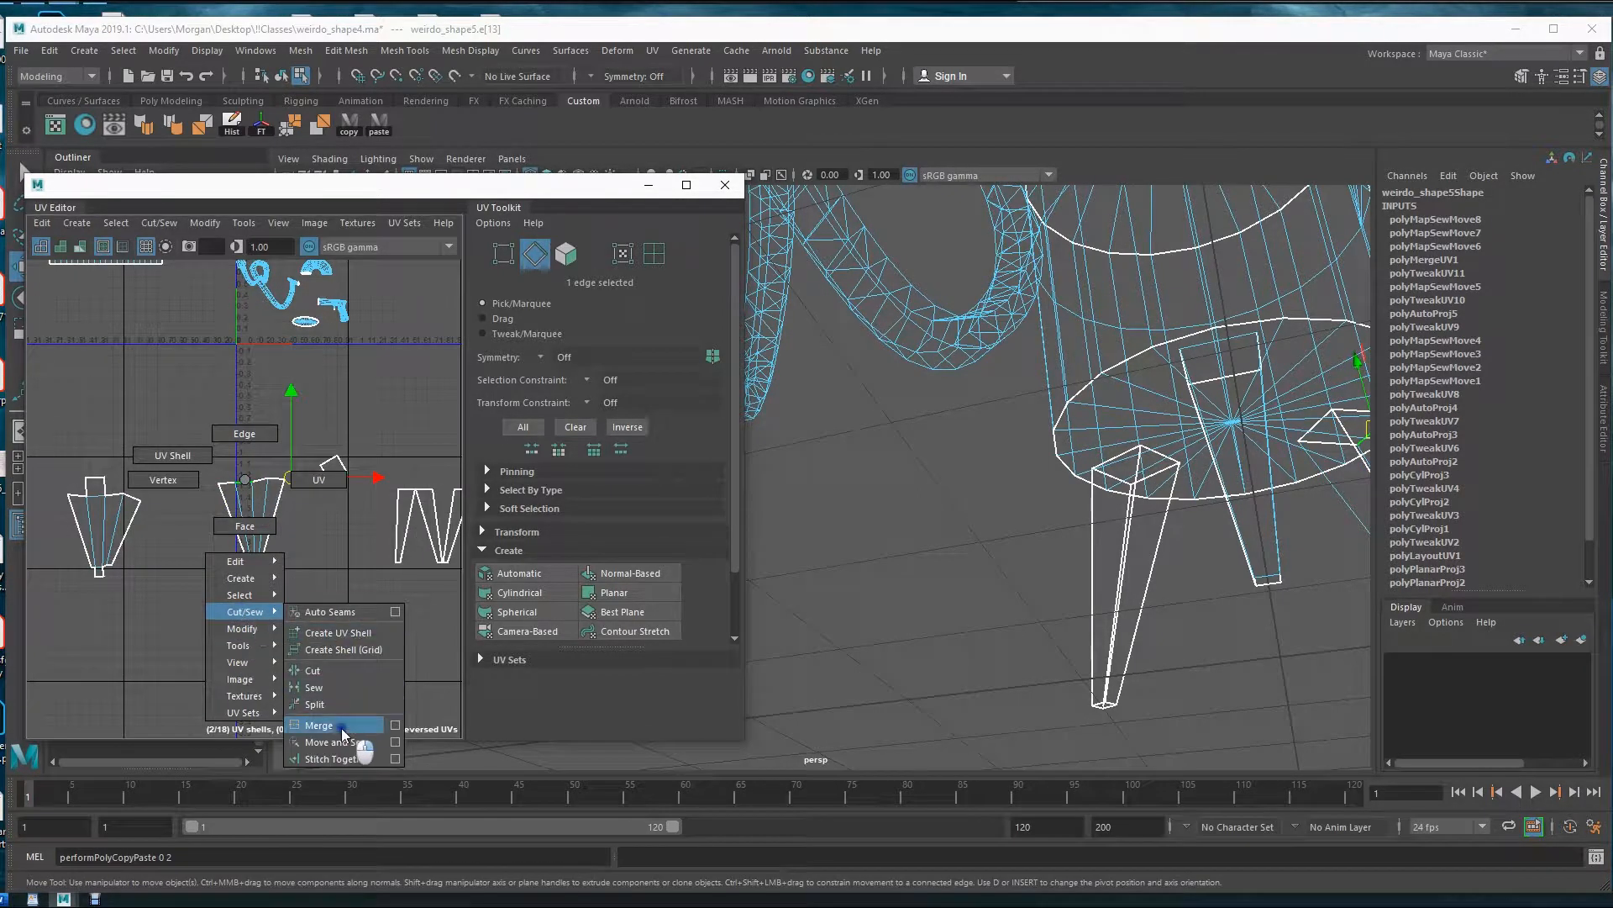
pyautogui.moveTo(342, 734); pyautogui.dragTo(336, 732, button='right')
pyautogui.click(254, 556)
pyautogui.moveTo(253, 556); pyautogui.dragTo(348, 819, button='right')
pyautogui.keyDown('alt'); pyautogui.moveTo(368, 568); pyautogui.dragTo(291, 555, button='middle'); pyautogui.keyUp('alt')
# - Move and sew two pairs of matching long edges on the third leg's side shells
pyautogui.click(304, 499)
pyautogui.moveTo(307, 504); pyautogui.dragTo(403, 767, button='right')
pyautogui.click(329, 515)
pyautogui.moveTo(330, 509); pyautogui.dragTo(415, 770, button='right')
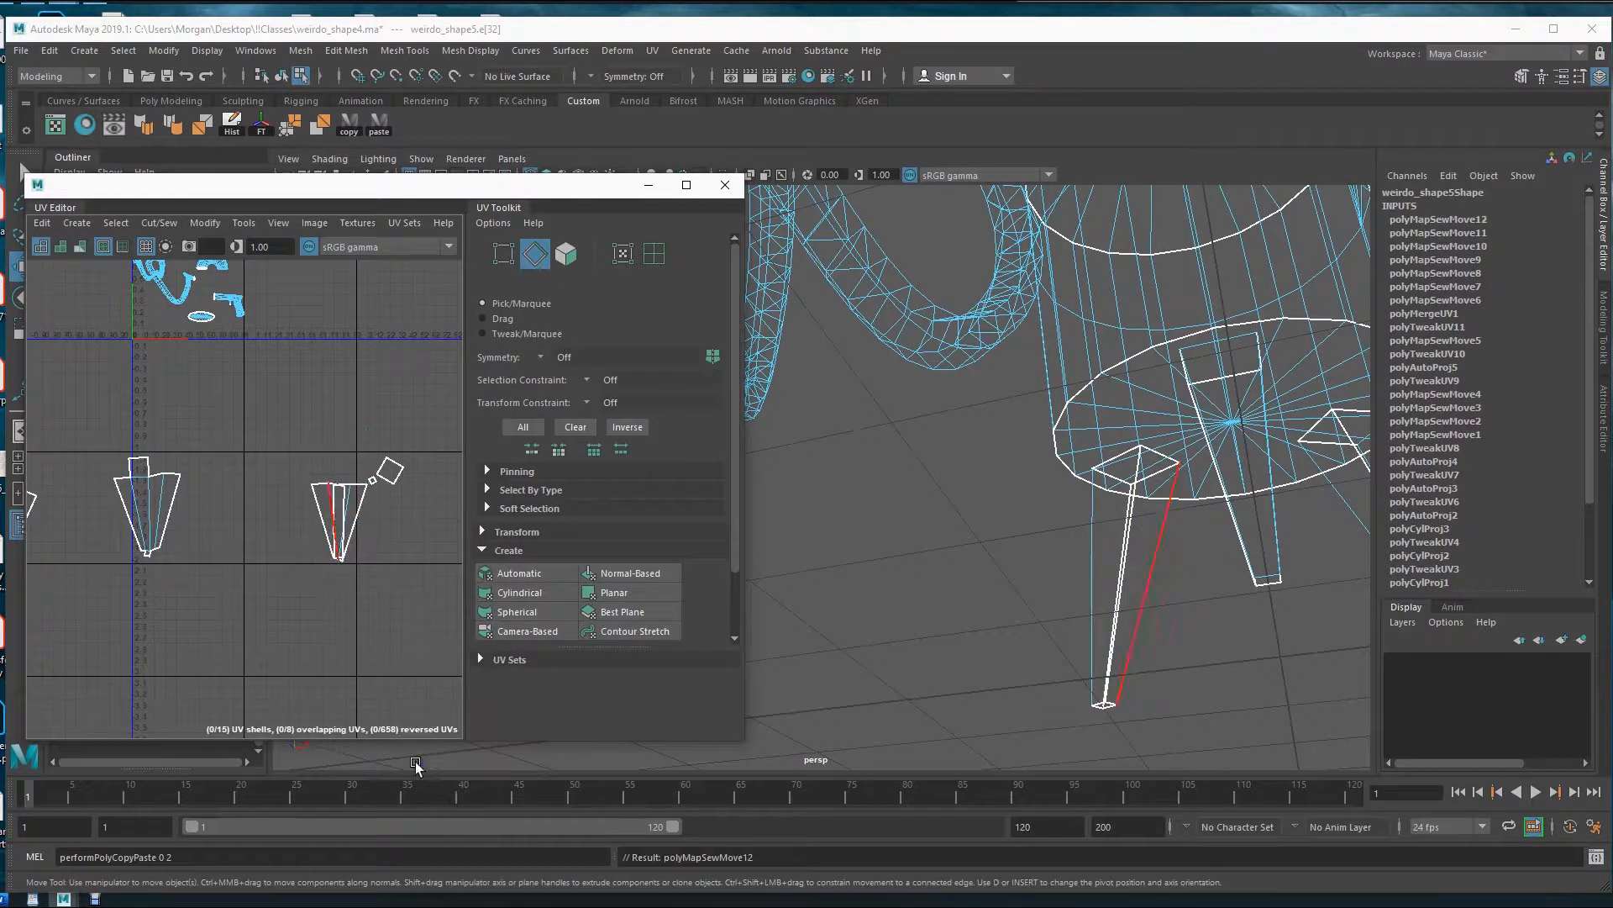
# - Move the third leg's overlapping side shell clear of the other, and move and sew their last shared long edge
pyautogui.moveTo(320, 509); pyautogui.dragTo(279, 480, button='right')
pyautogui.click(334, 521)
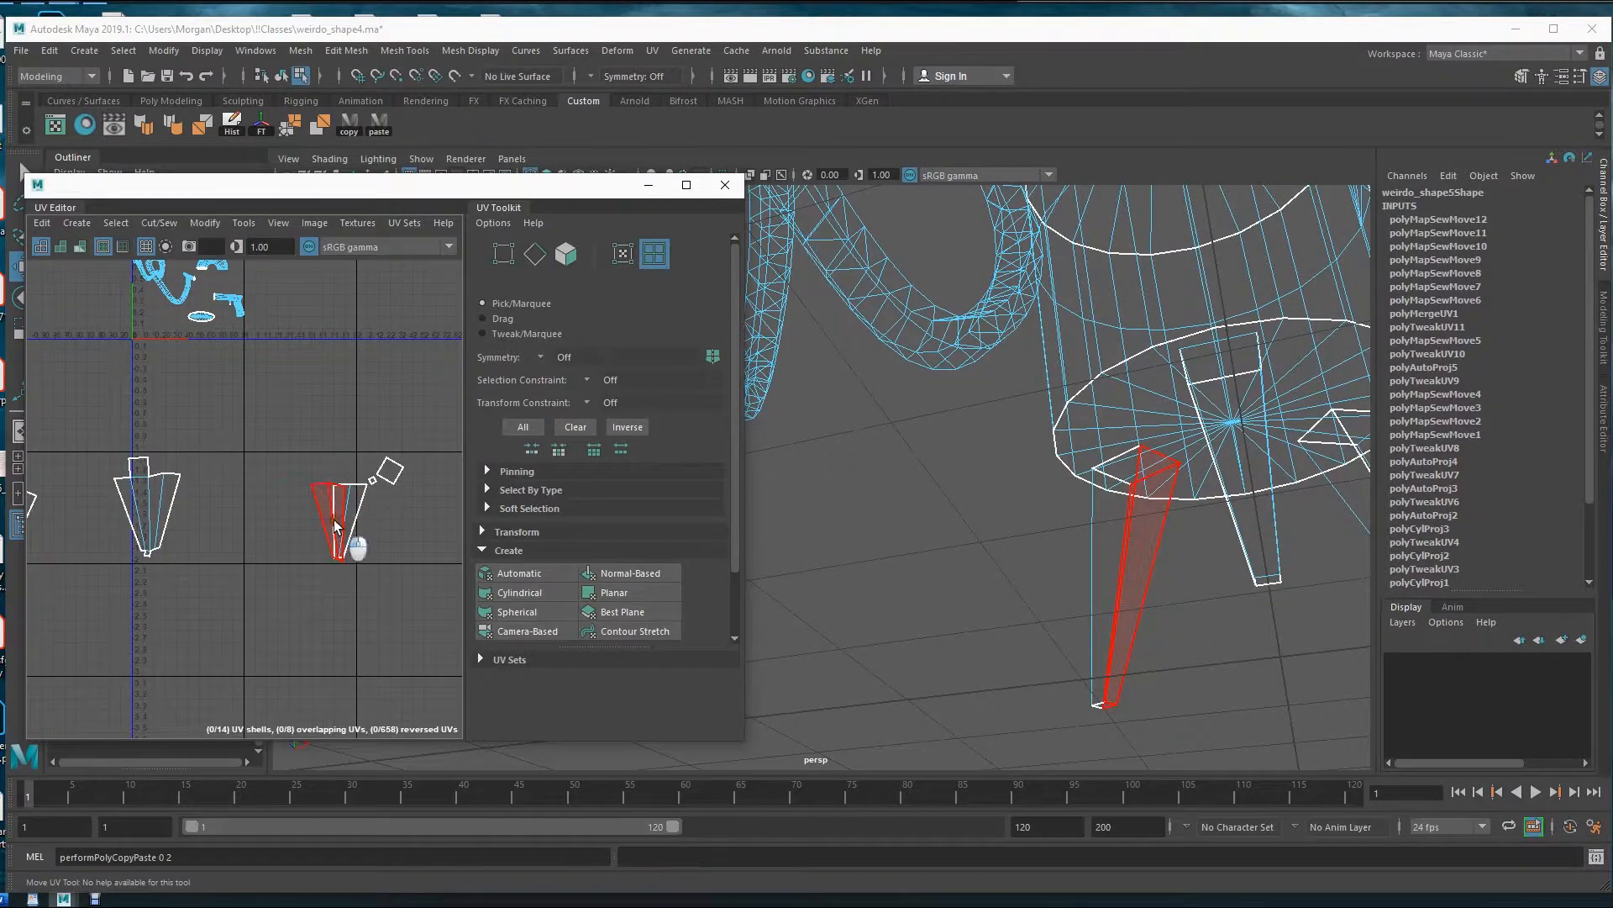
pyautogui.click(335, 527)
pyautogui.moveTo(335, 527); pyautogui.dragTo(279, 546)
pyautogui.moveTo(292, 553); pyautogui.dragTo(356, 773, button='right')
pyautogui.click(281, 518)
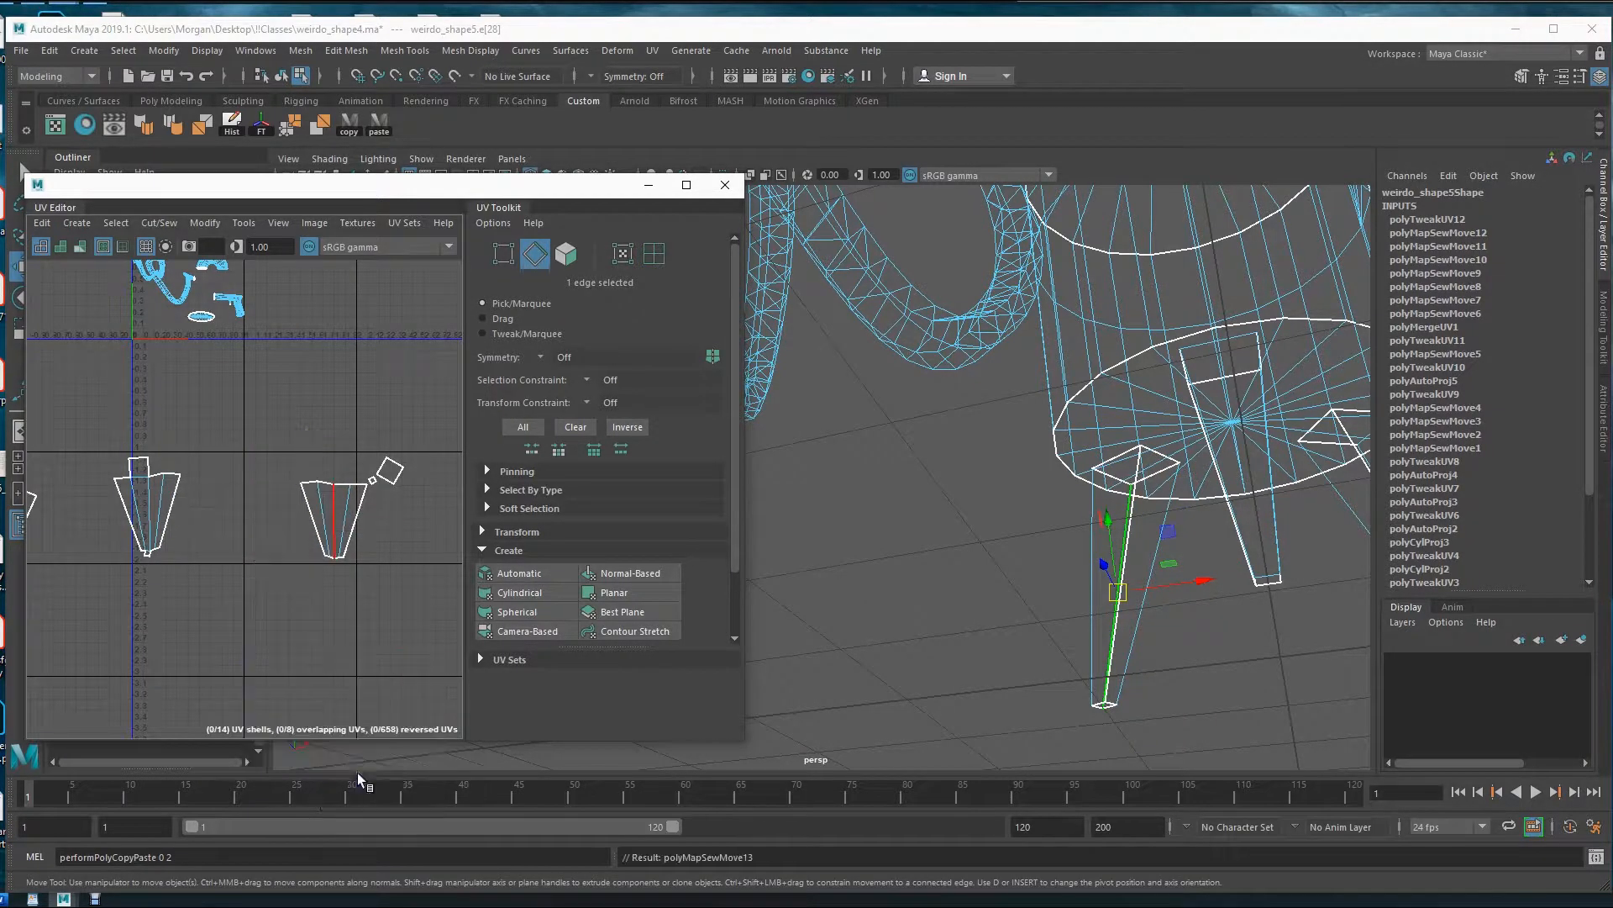
# - Move and sew the square top cap and the small foot cap onto the third leg's shell
pyautogui.click(326, 483)
pyautogui.moveTo(326, 483); pyautogui.dragTo(425, 747, button='right')
pyautogui.click(331, 558)
pyautogui.click(334, 561)
pyautogui.moveTo(333, 558); pyautogui.dragTo(424, 821, button='right')
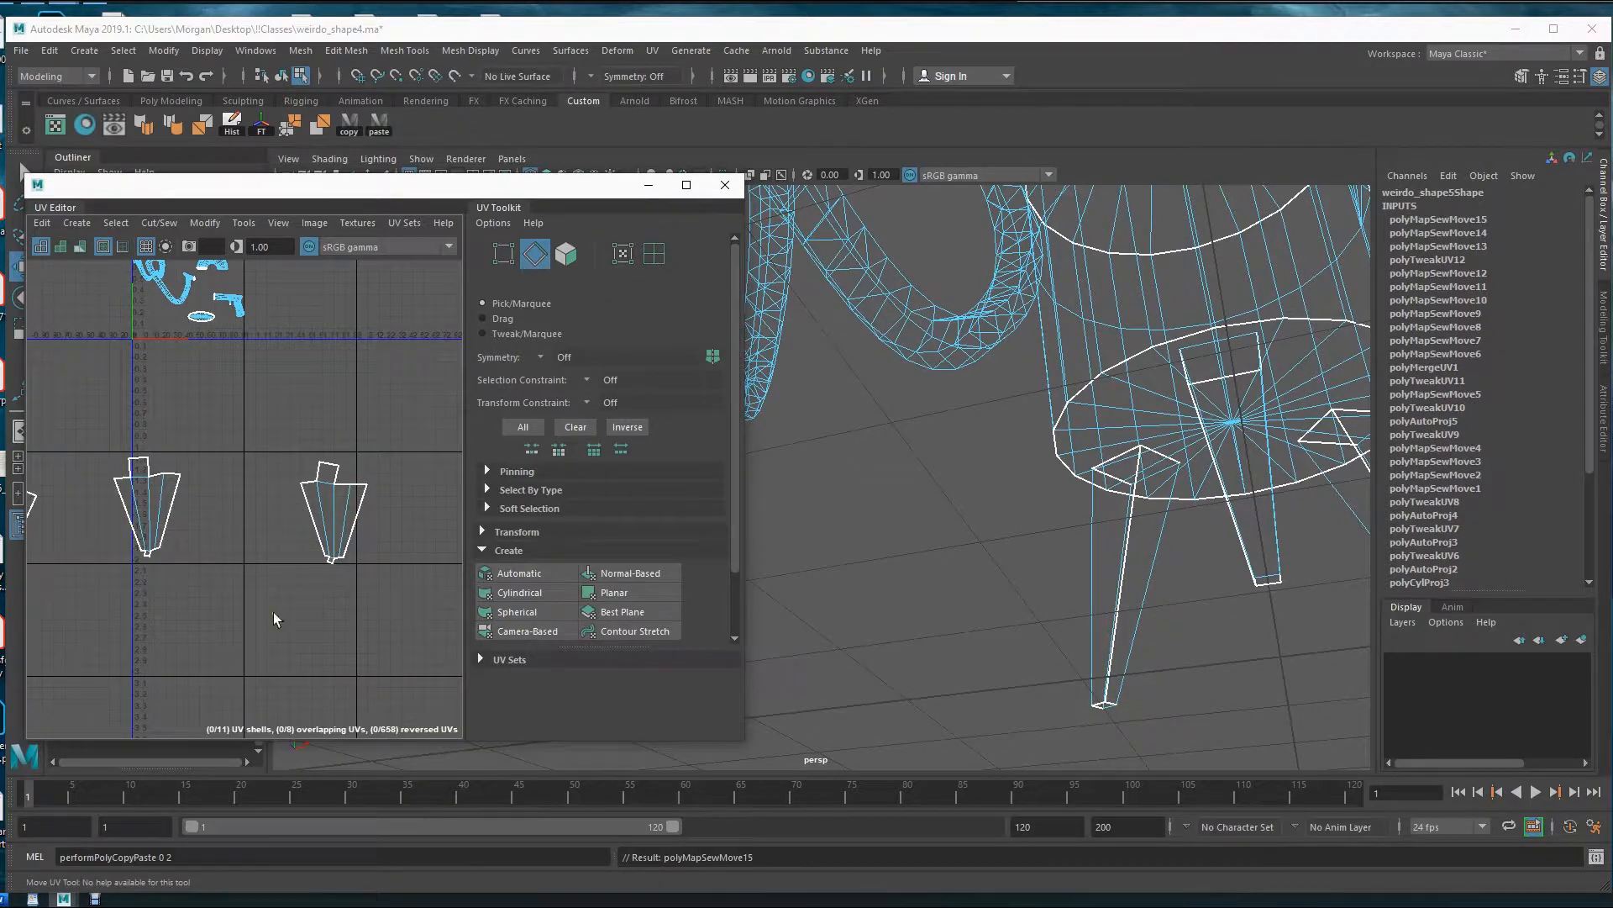
pyautogui.keyDown('alt'); pyautogui.moveTo(274, 612); pyautogui.dragTo(164, 600, button='right'); pyautogui.keyUp('alt')
pyautogui.keyDown('alt'); pyautogui.moveTo(164, 600); pyautogui.dragTo(252, 567, button='middle'); pyautogui.keyUp('alt')
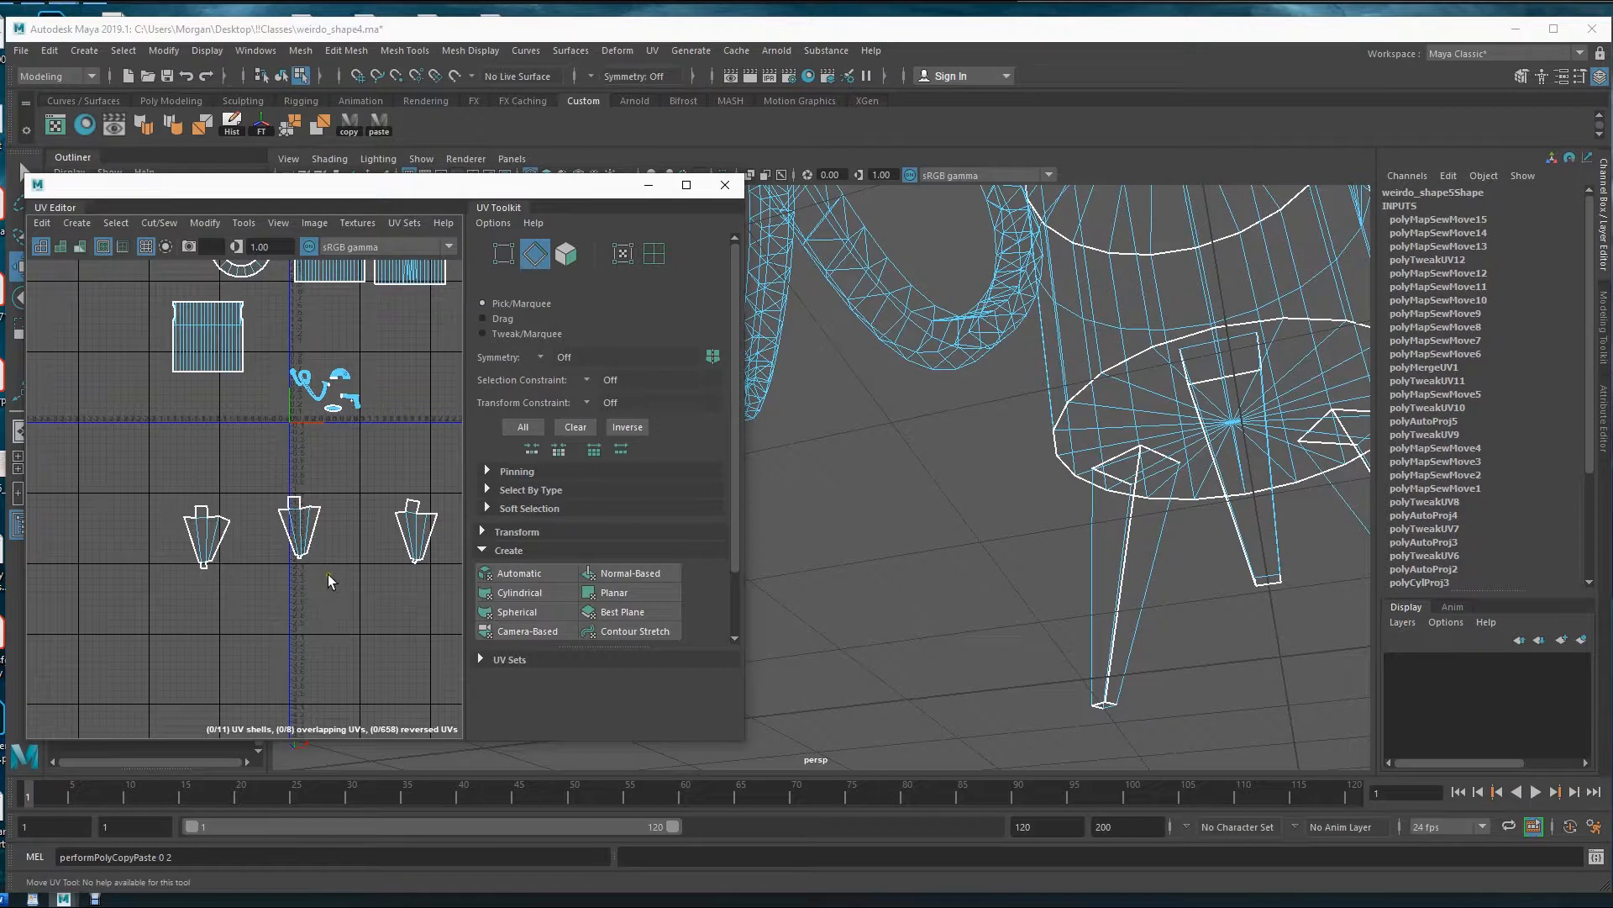
# - Arrange the three leg UV shells side by side in a row below the main UV tile
pyautogui.moveTo(334, 560); pyautogui.dragTo(290, 542, button='right')
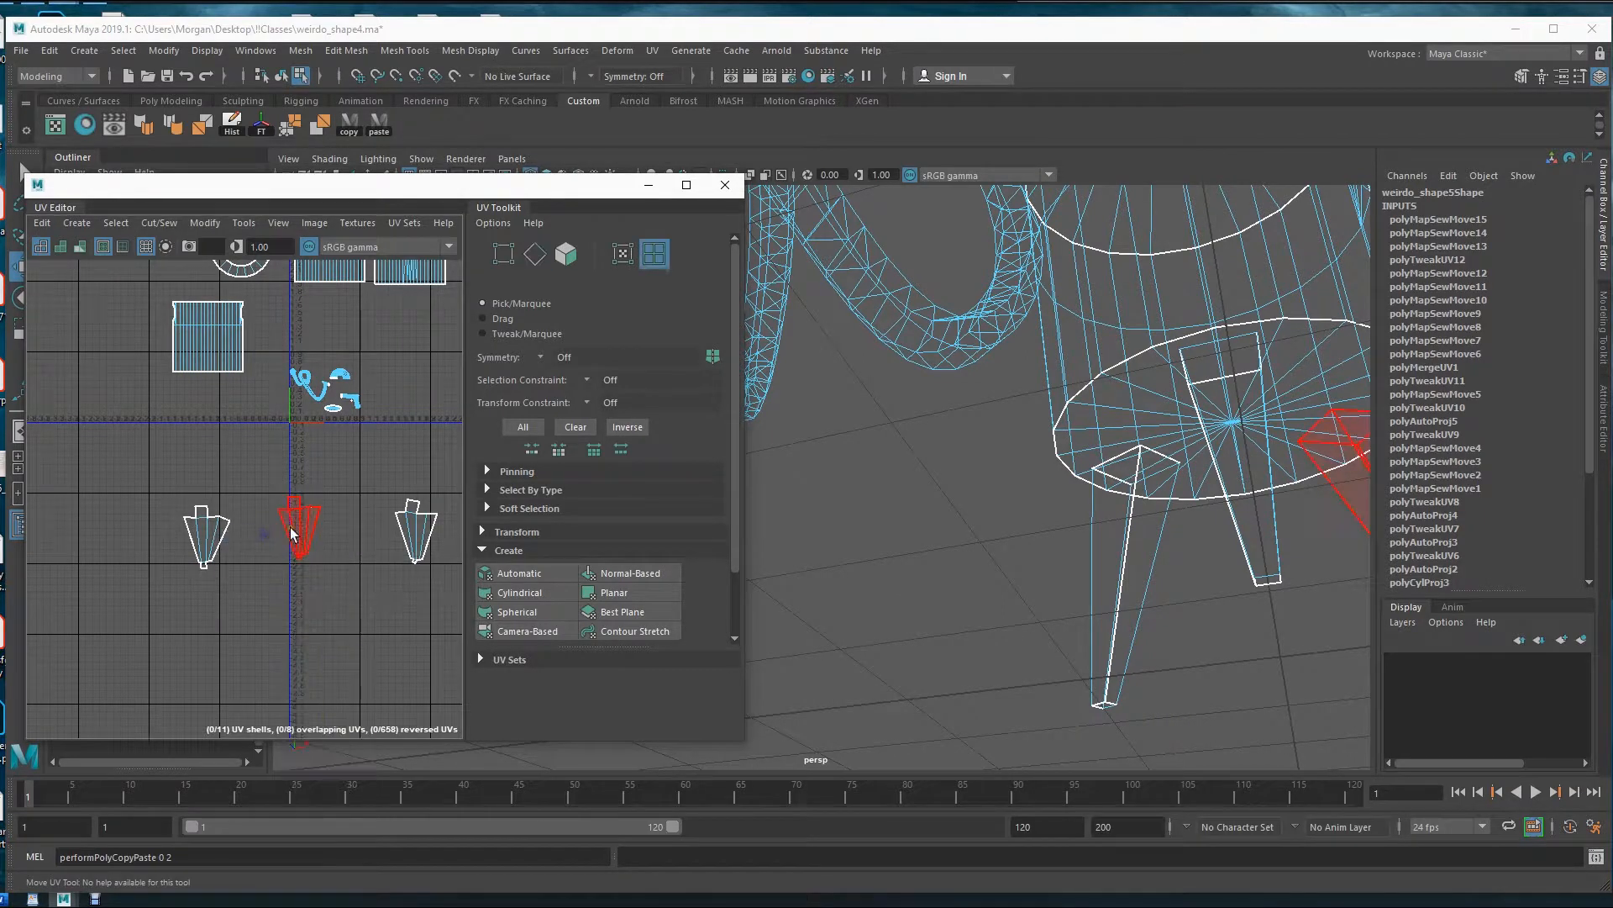
pyautogui.click(301, 536)
pyautogui.moveTo(301, 536); pyautogui.dragTo(276, 618)
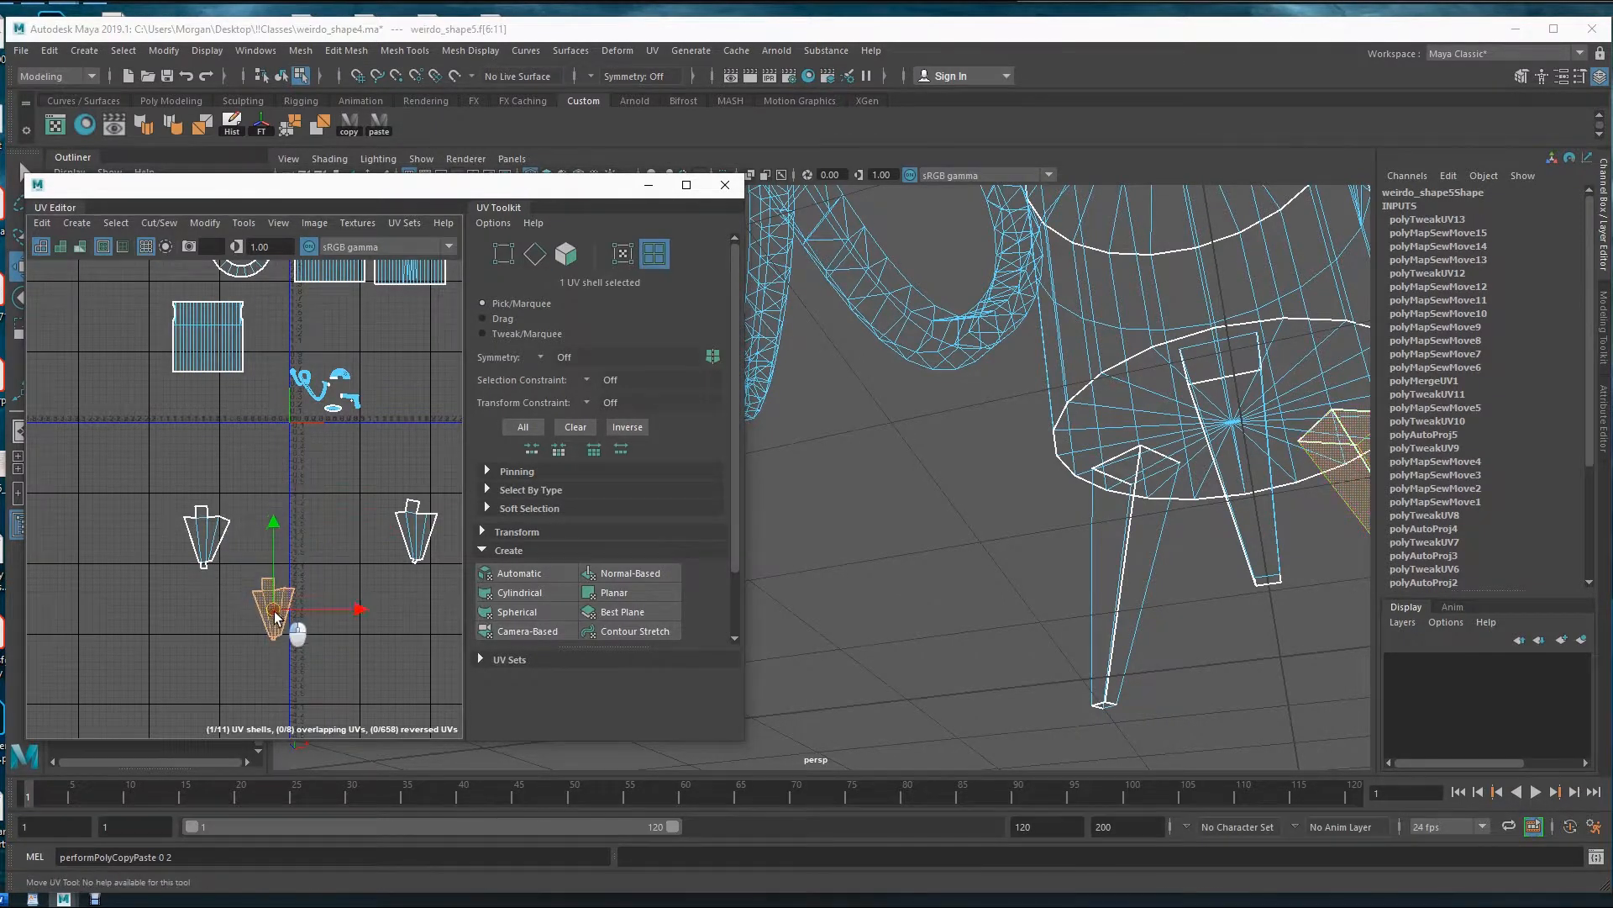
pyautogui.click(421, 538)
pyautogui.moveTo(420, 538); pyautogui.dragTo(348, 657)
pyautogui.keyDown('alt'); pyautogui.moveTo(339, 509); pyautogui.dragTo(279, 457, button='middle'); pyautogui.keyUp('alt')
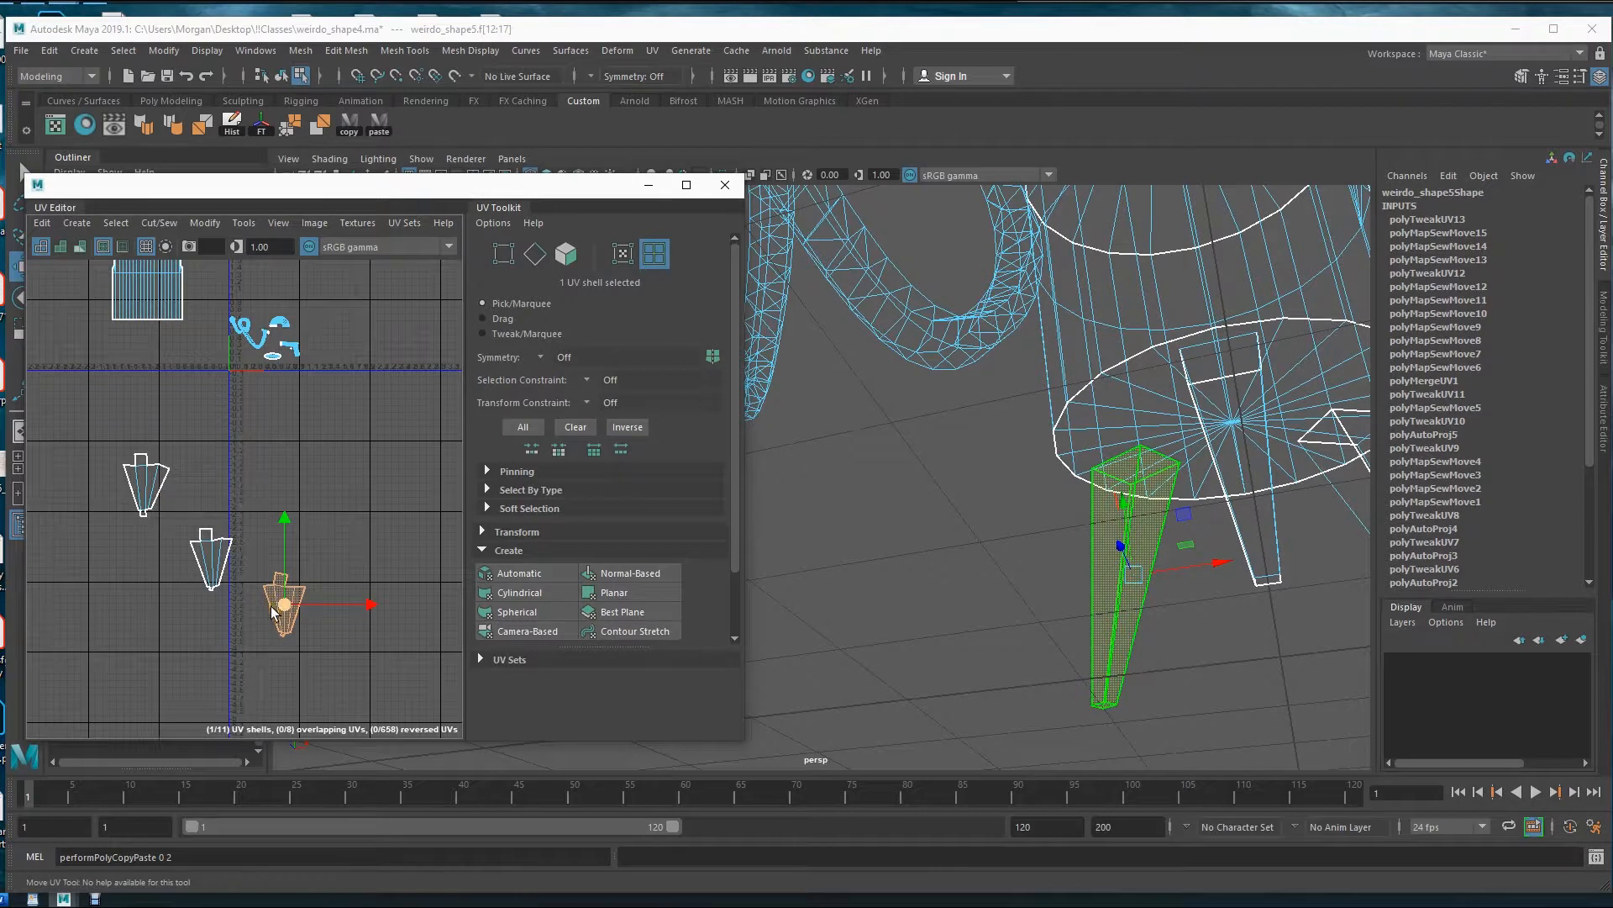
pyautogui.moveTo(284, 607); pyautogui.dragTo(276, 493)
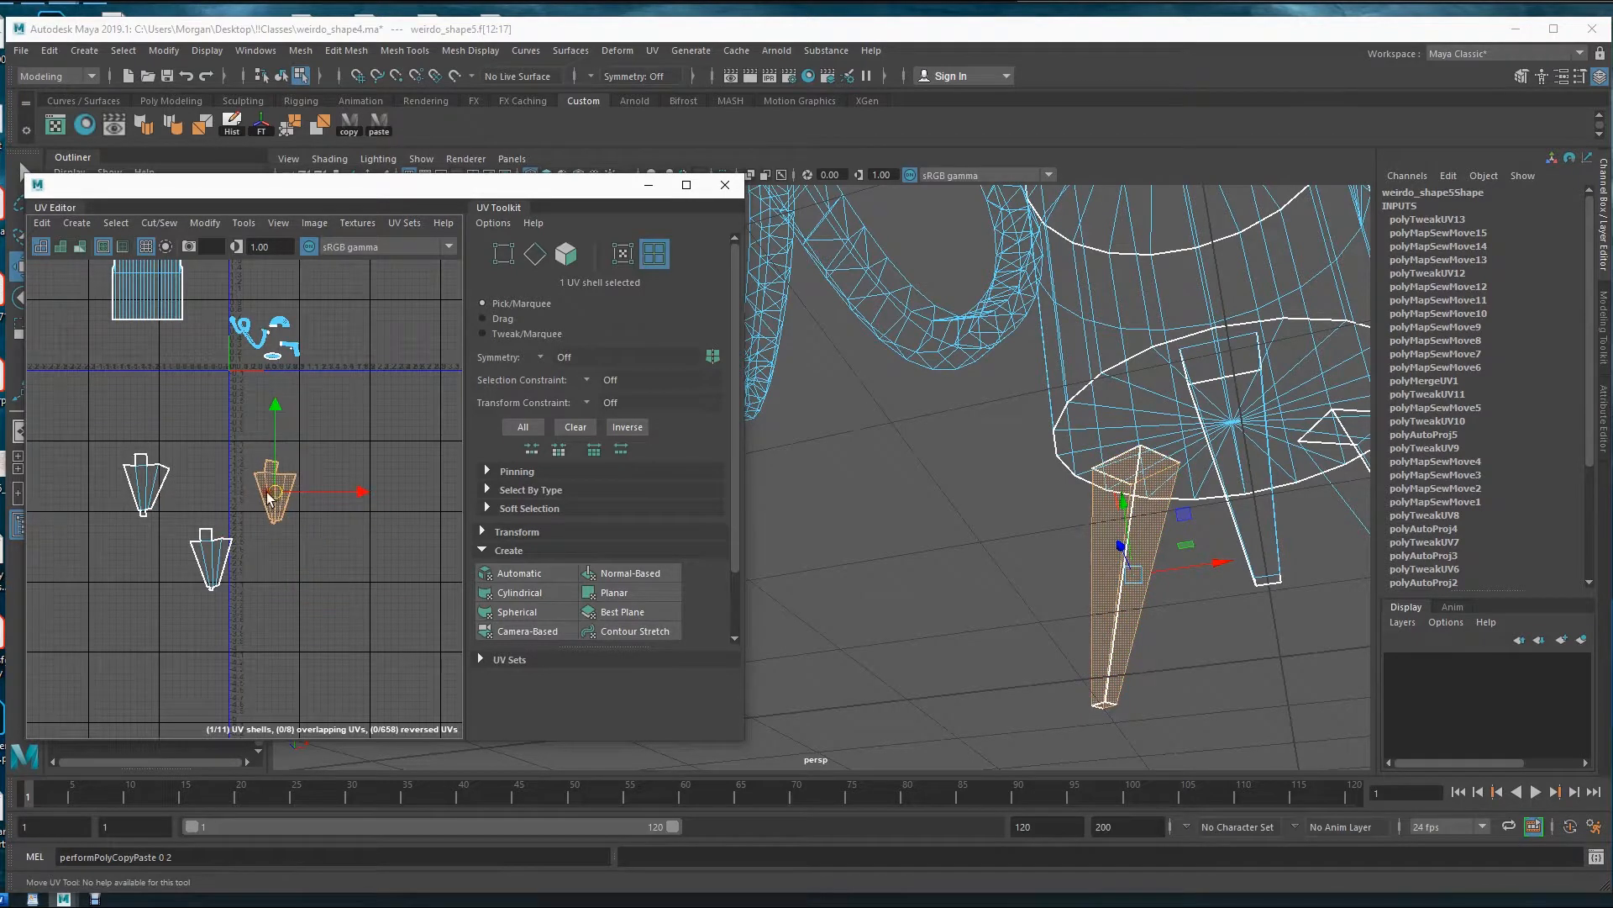
pyautogui.click(217, 565)
pyautogui.moveTo(217, 563); pyautogui.dragTo(220, 493)
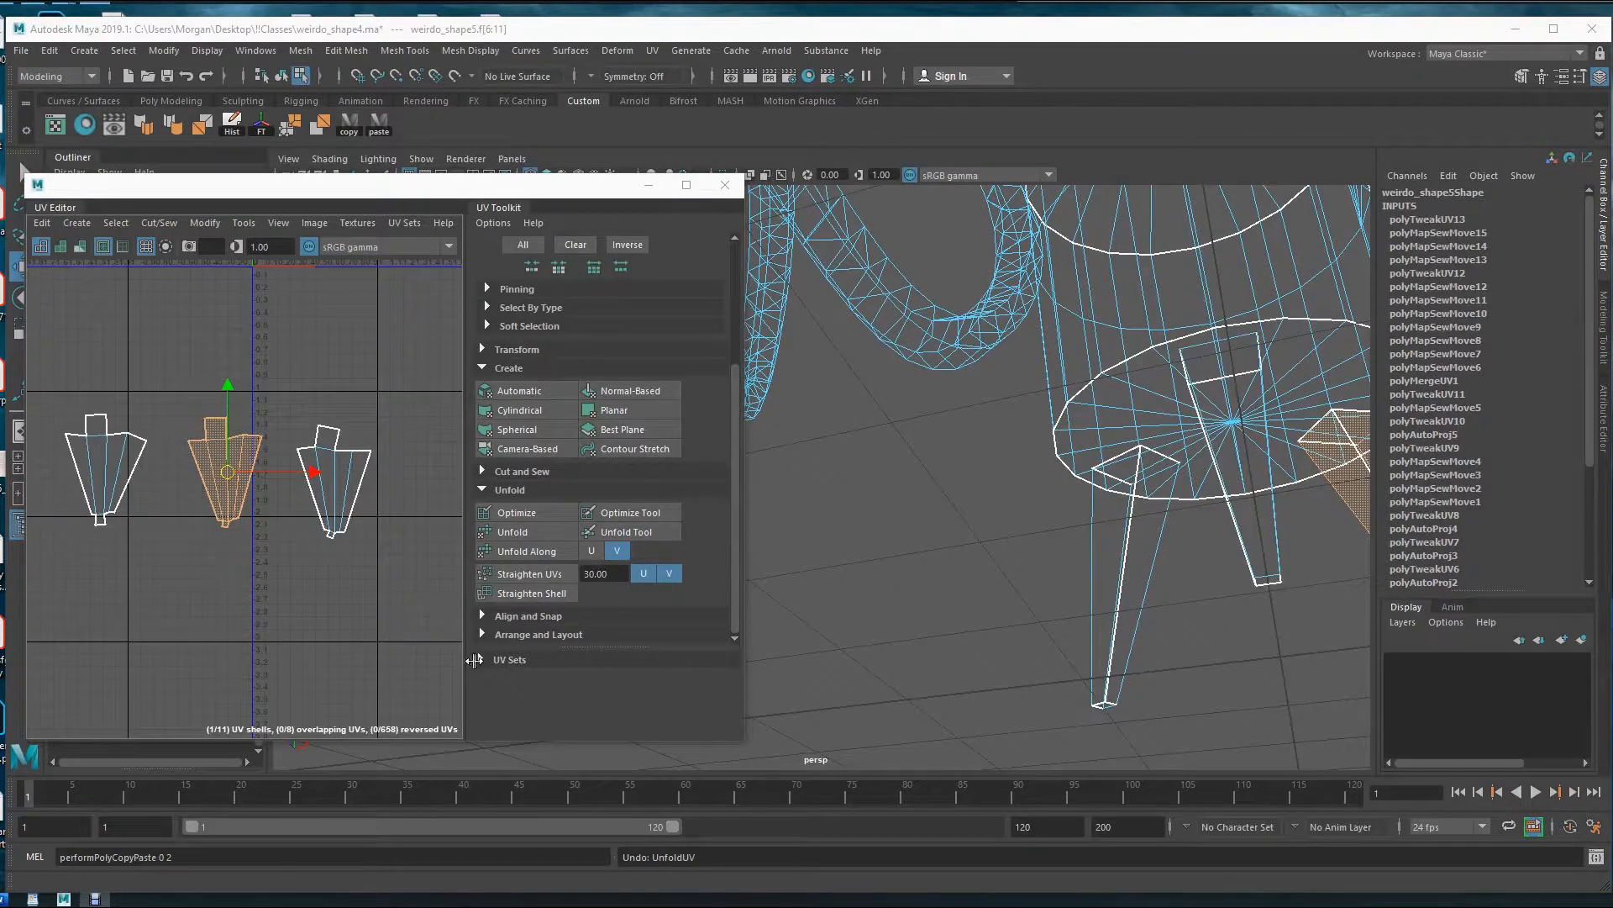
# - Show the checker map on the model in textured shading with the first leg's shell selected
pyautogui.click(95, 474)
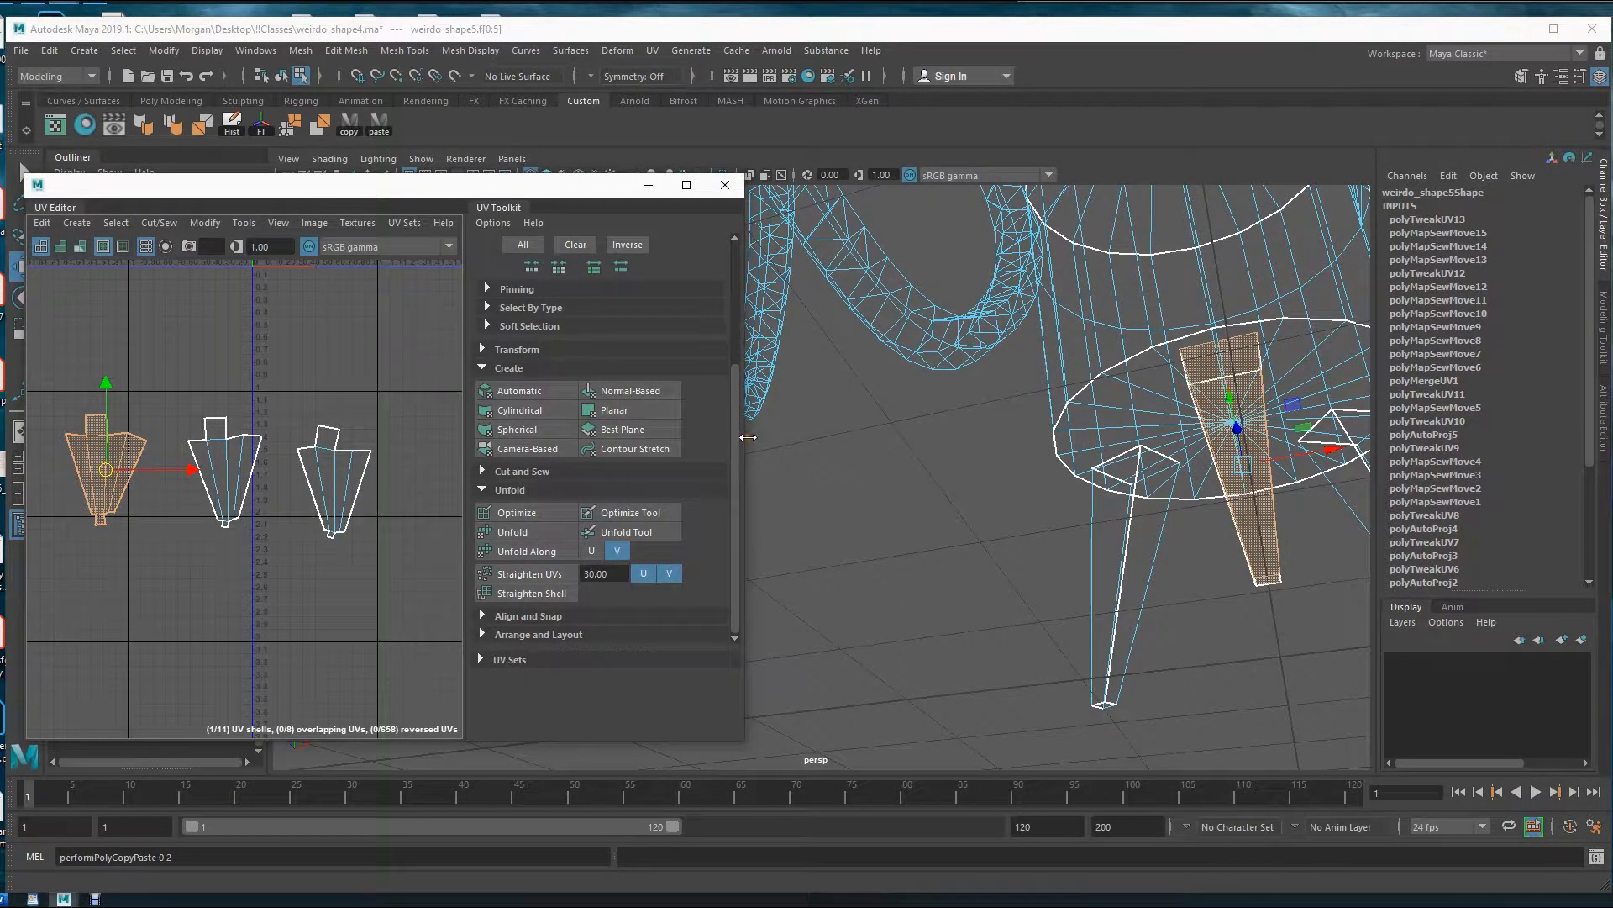
pyautogui.moveTo(746, 436); pyautogui.dragTo(1150, 436)
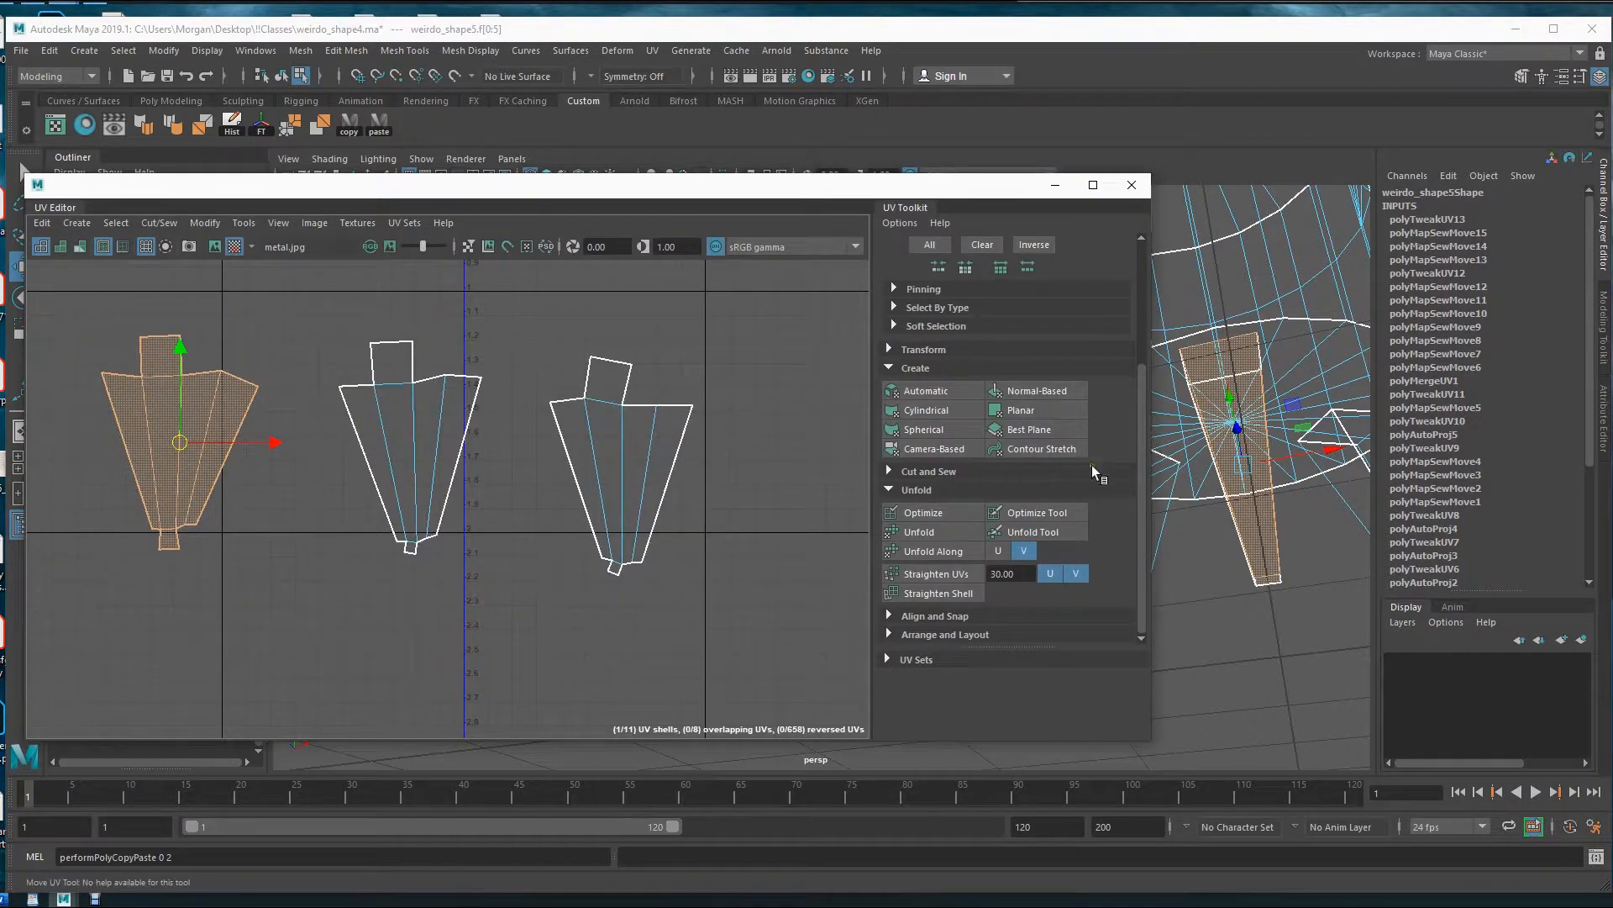
pyautogui.click(238, 246)
pyautogui.keyDown('alt'); pyautogui.moveTo(1257, 551); pyautogui.dragTo(1247, 594, button='middle'); pyautogui.keyUp('alt')
pyautogui.press('5')
pyautogui.press('6')
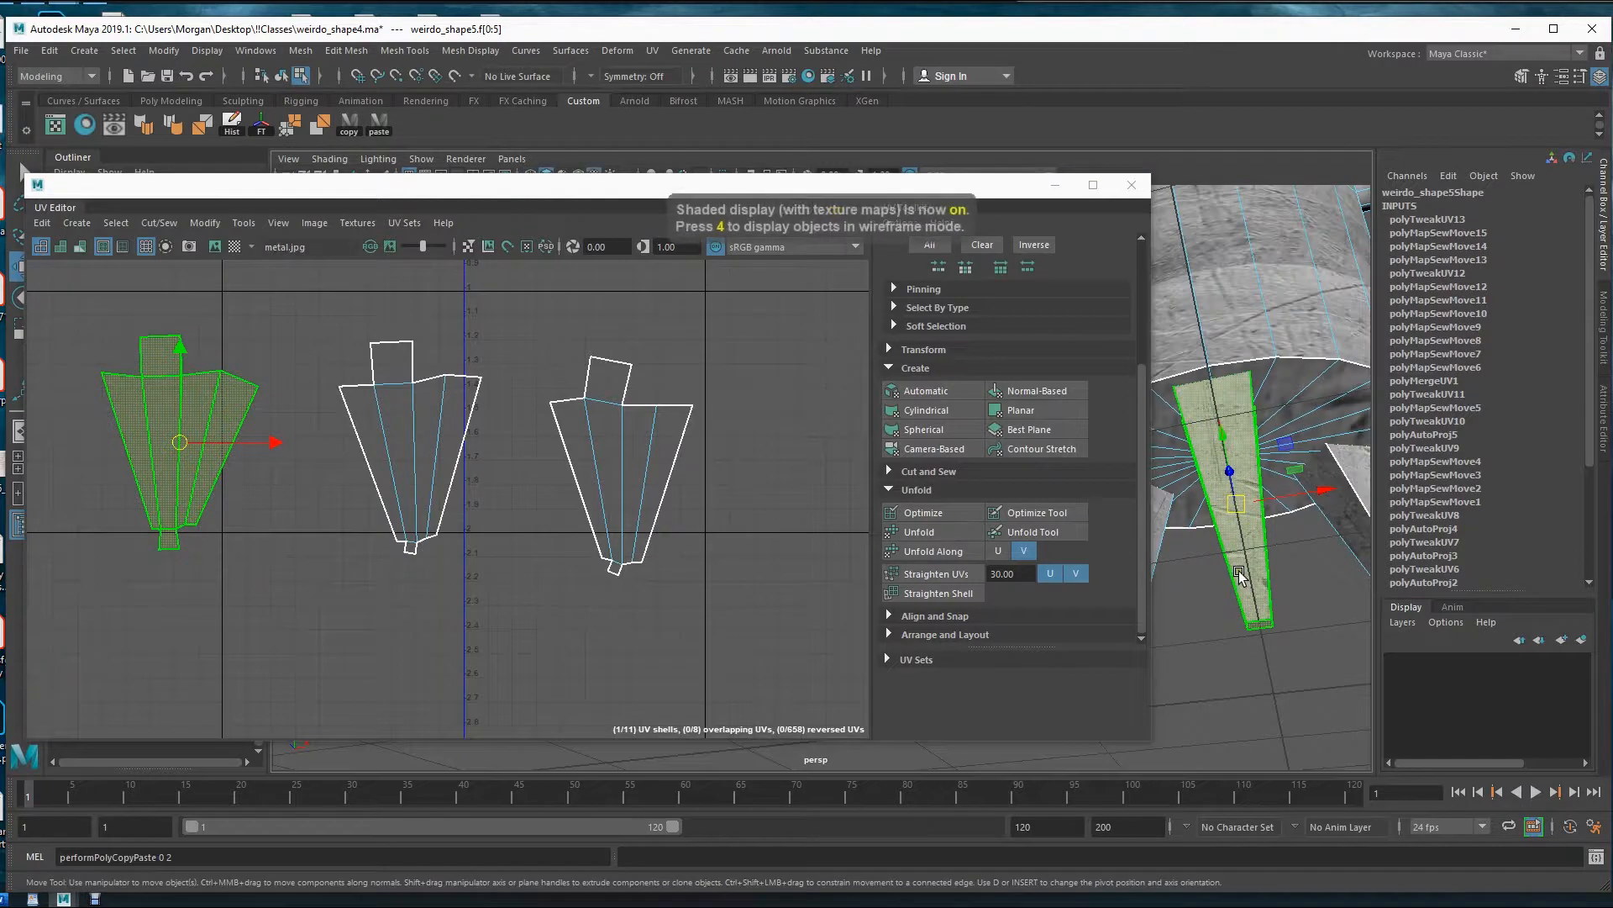
pyautogui.keyDown('alt'); pyautogui.moveTo(1303, 537); pyautogui.dragTo(1321, 559, button='middle'); pyautogui.keyUp('alt')
pyautogui.click(234, 246)
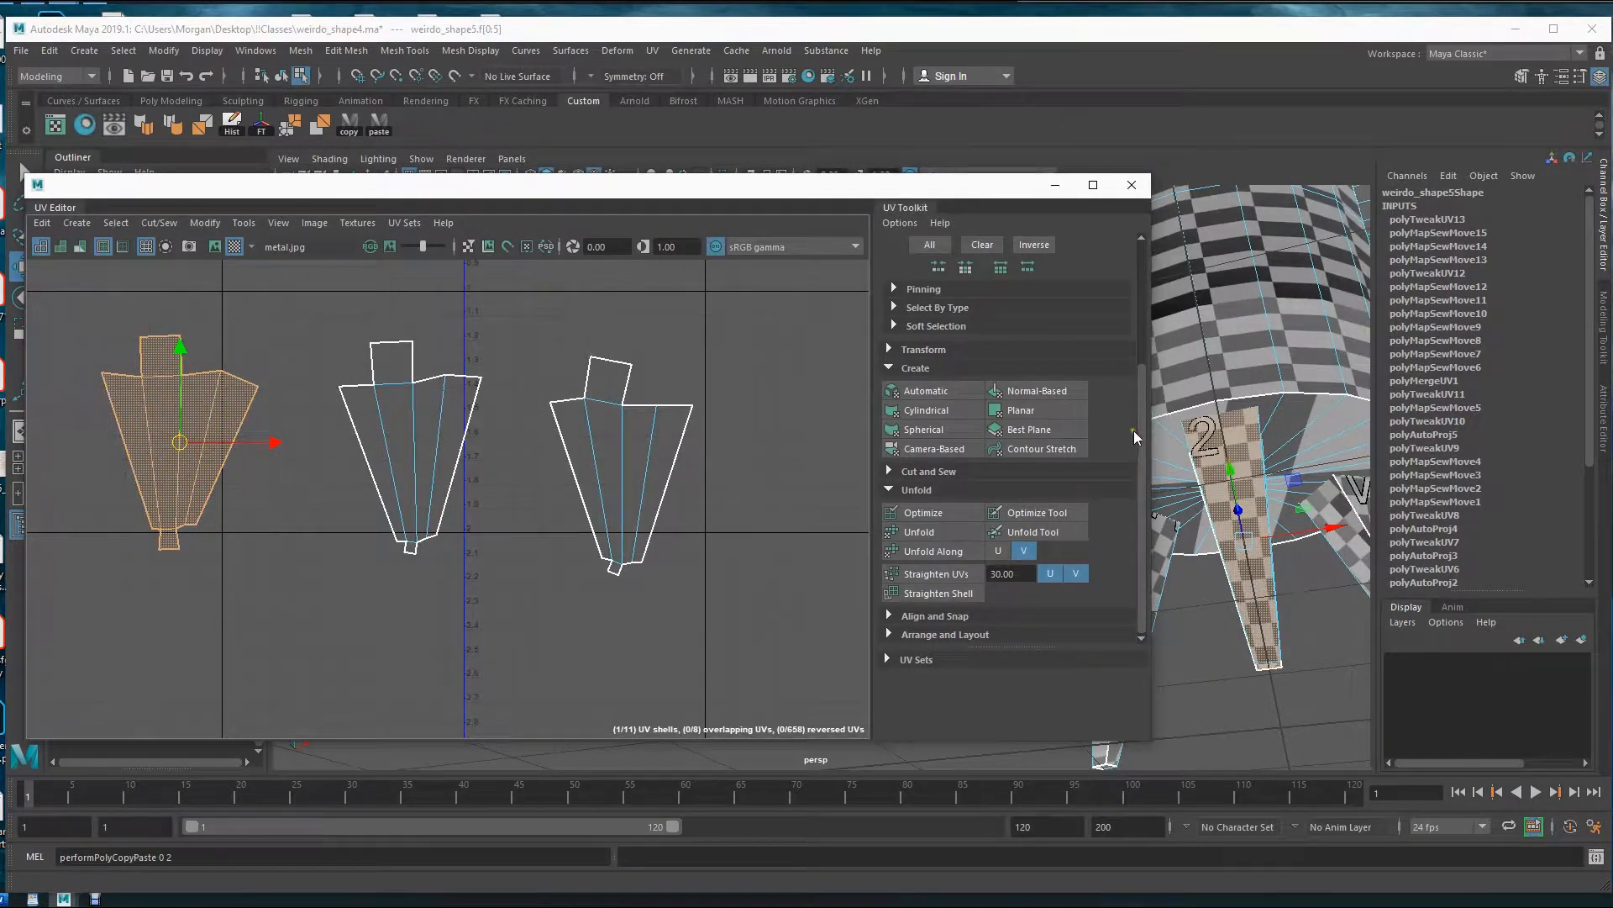
pyautogui.moveTo(1154, 431); pyautogui.dragTo(830, 392)
# - Unfold each of the three leg UV shells individually
pyautogui.keyDown('alt'); pyautogui.moveTo(1218, 470); pyautogui.dragTo(1119, 504, button='right'); pyautogui.keyUp('alt')
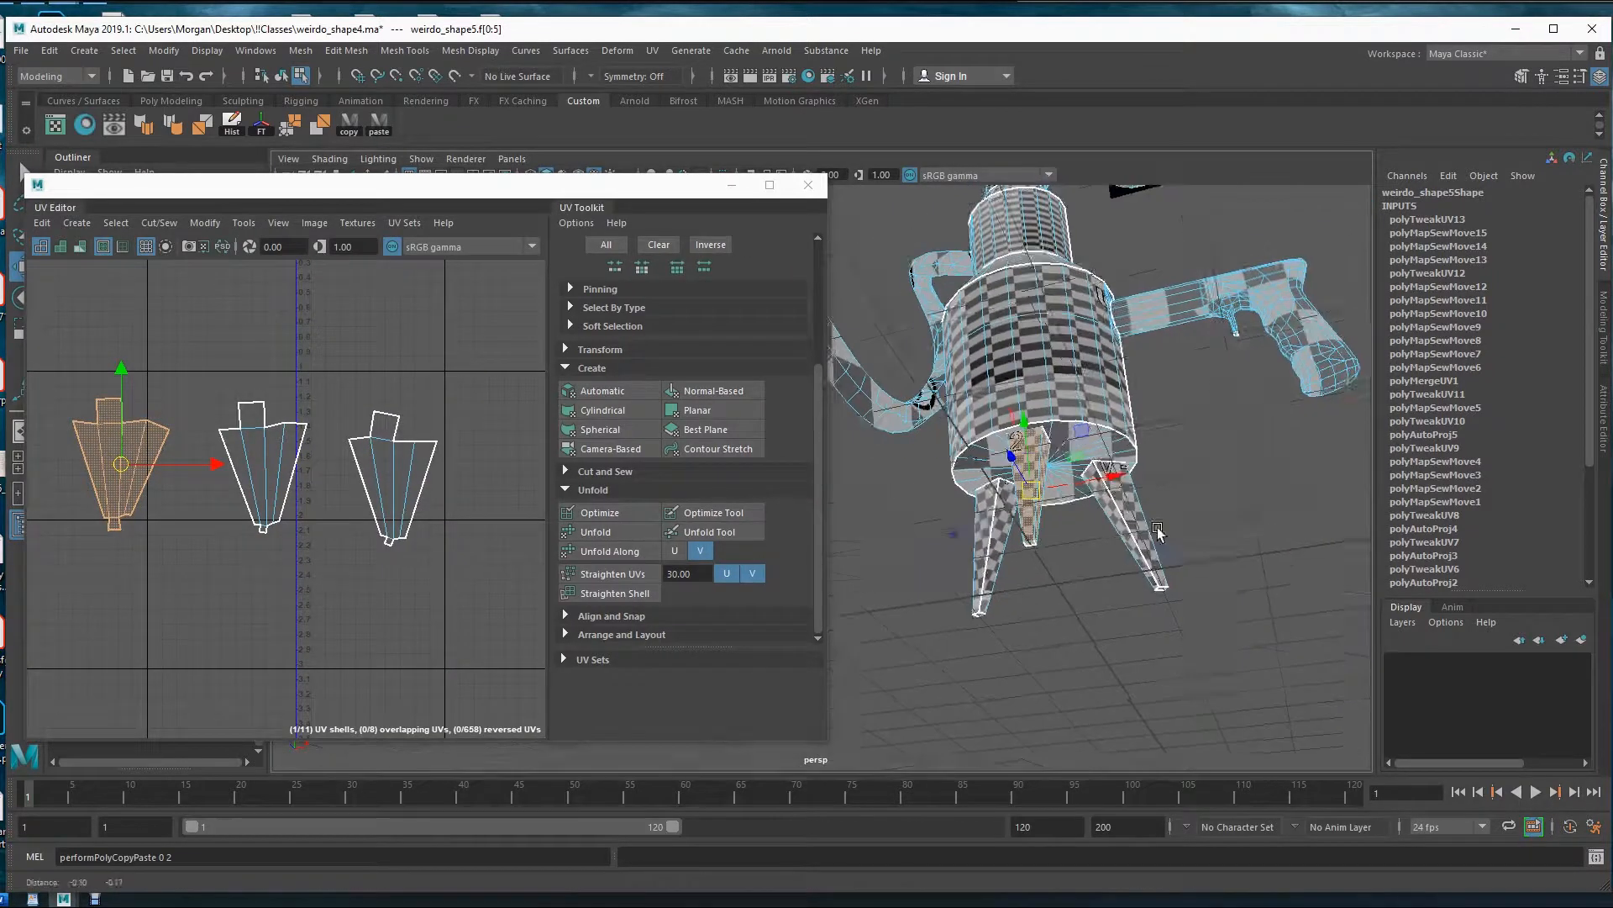
pyautogui.keyDown('alt'); pyautogui.moveTo(1098, 471); pyautogui.dragTo(986, 535); pyautogui.keyUp('alt')
pyautogui.keyDown('alt'); pyautogui.moveTo(987, 538); pyautogui.dragTo(1106, 548, button='right'); pyautogui.keyUp('alt')
pyautogui.keyDown('alt'); pyautogui.moveTo(1105, 547); pyautogui.dragTo(1176, 491); pyautogui.keyUp('alt')
pyautogui.keyDown('alt'); pyautogui.moveTo(253, 474); pyautogui.dragTo(299, 477, button='middle'); pyautogui.keyUp('alt')
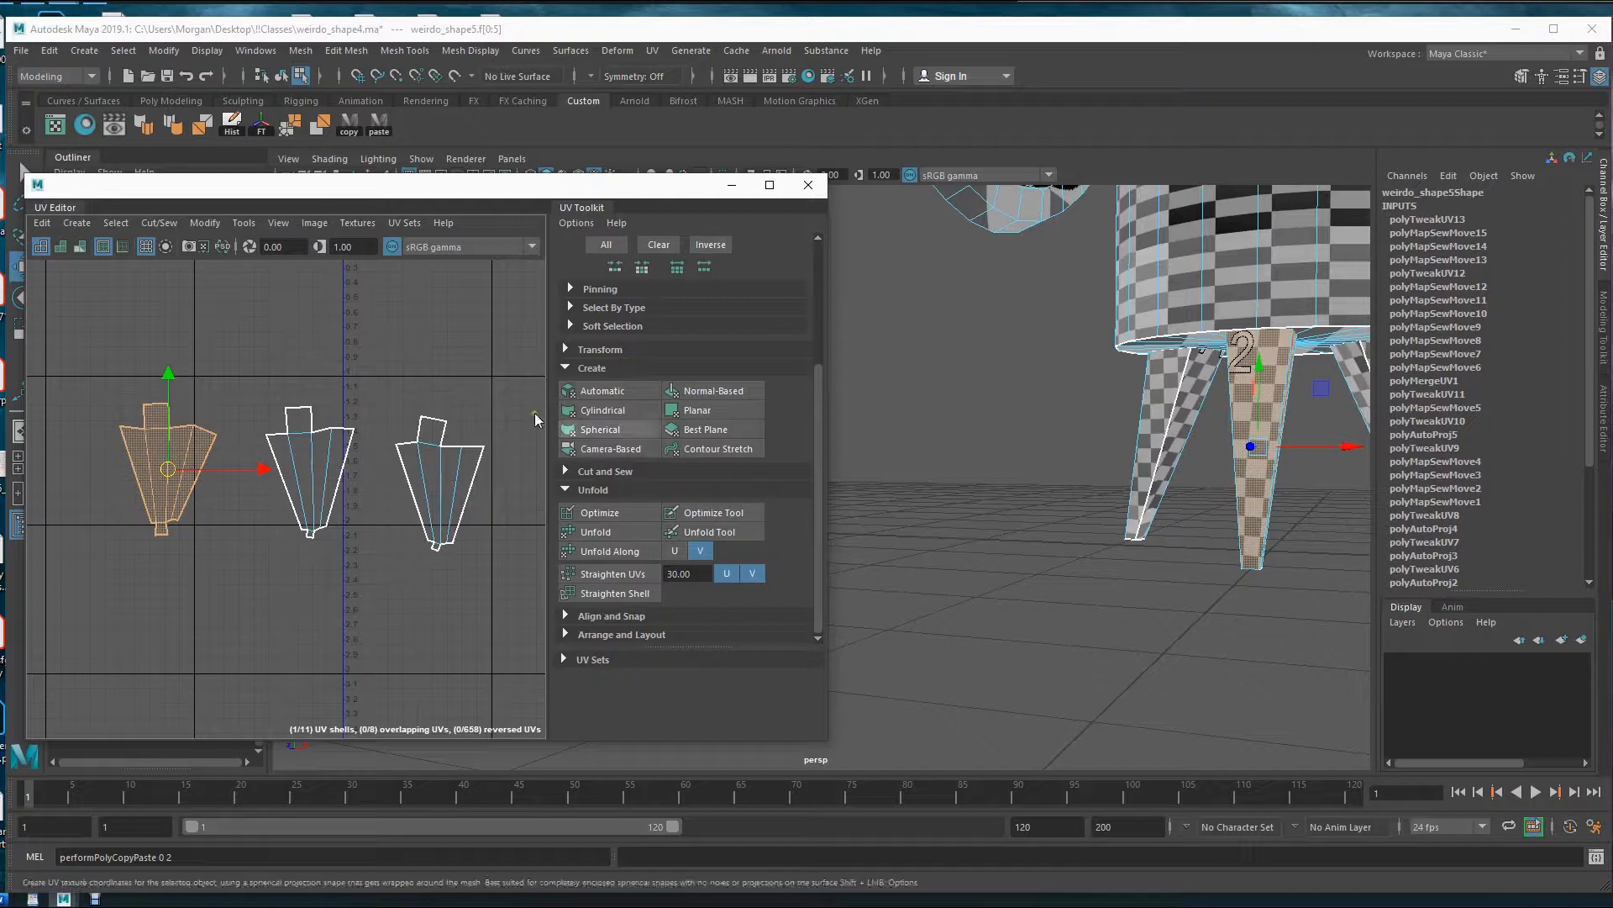
pyautogui.click(616, 532)
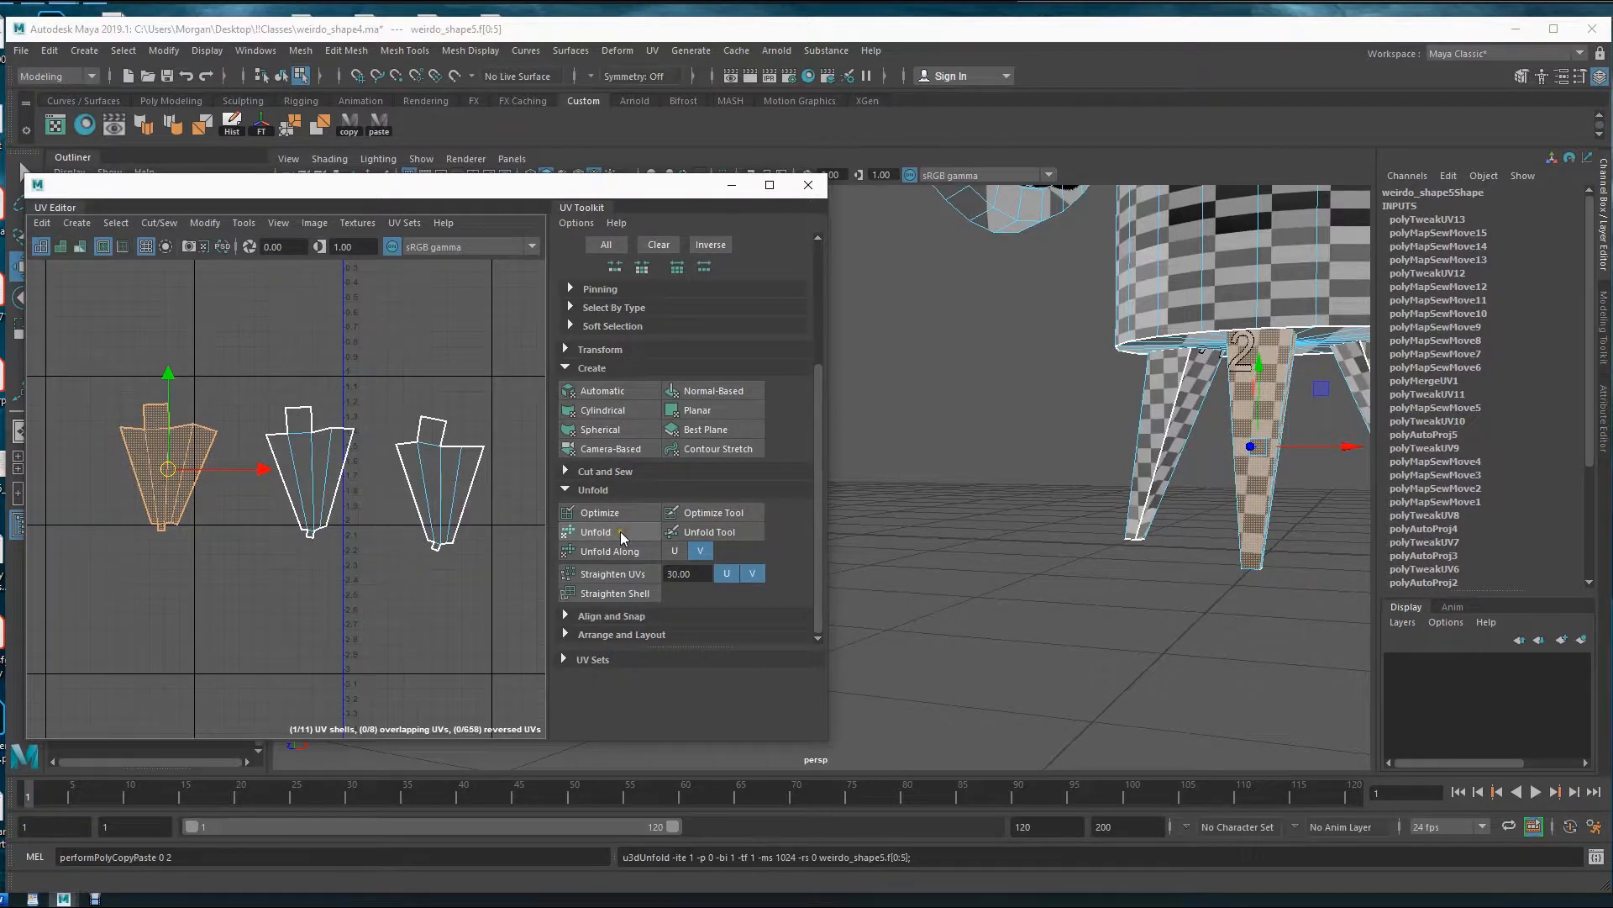
pyautogui.click(292, 453)
pyautogui.click(590, 514)
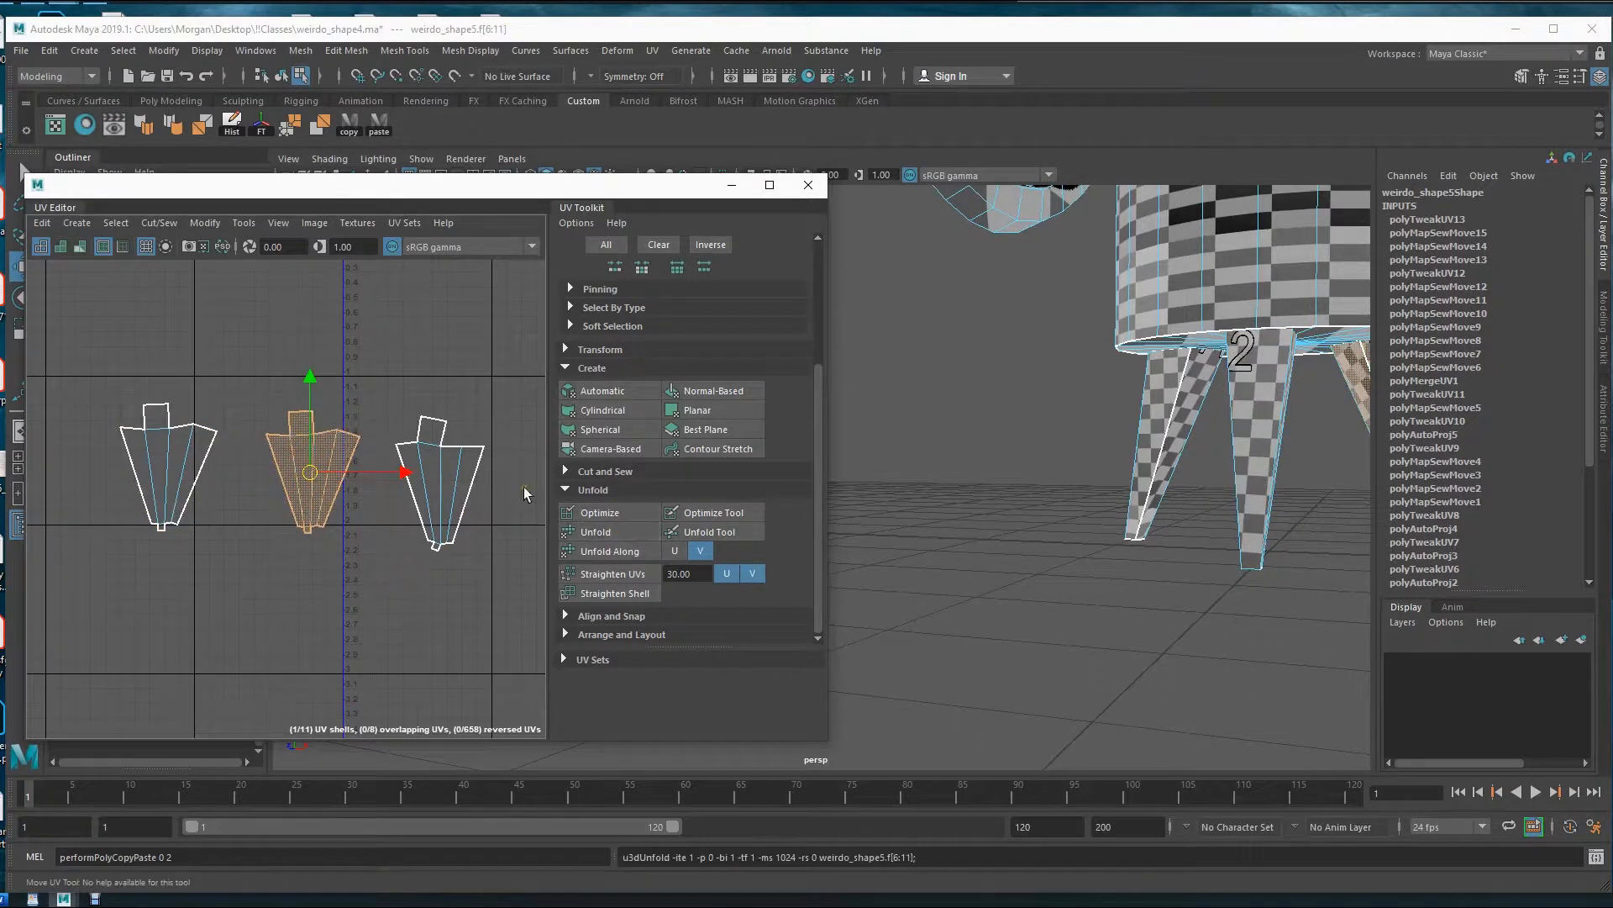
pyautogui.click(423, 479)
pyautogui.click(585, 514)
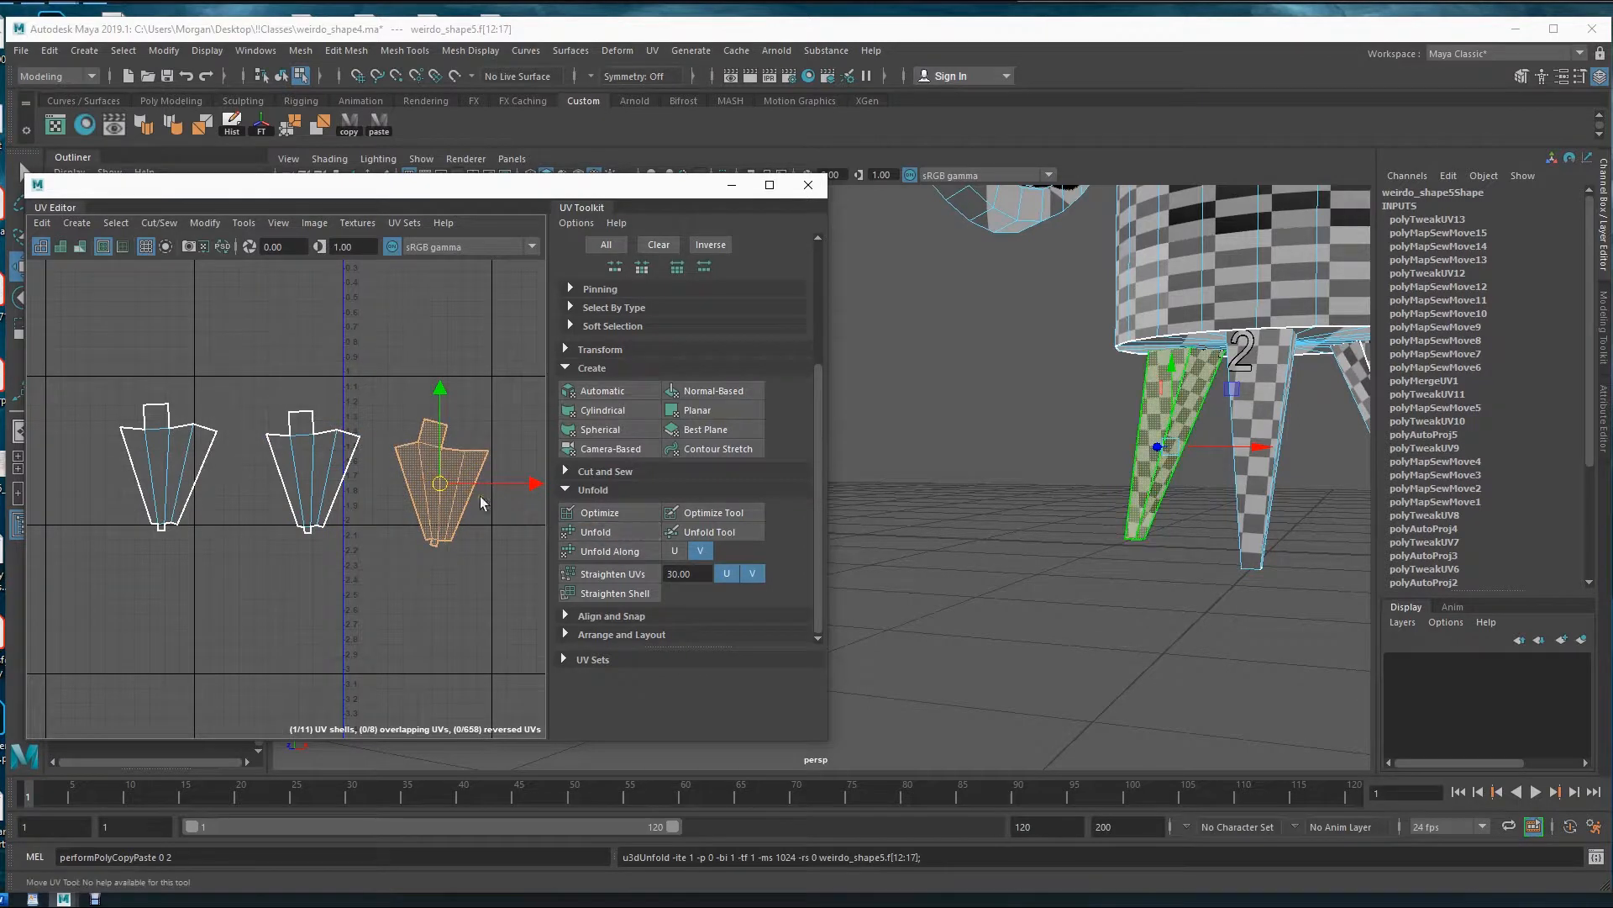
# - Stack the middle leg's UV shell on top of the first leg's shell
pyautogui.moveTo(437, 484)
pyautogui.mouseDown()
pyautogui.moveTo(320, 462)
pyautogui.moveTo(432, 482)
pyautogui.mouseUp()
pyautogui.click(323, 475)
pyautogui.moveTo(322, 477); pyautogui.dragTo(170, 473)
pyautogui.keyDown('alt'); pyautogui.moveTo(171, 473); pyautogui.dragTo(258, 465, button='middle'); pyautogui.keyUp('alt')
pyautogui.keyDown('alt'); pyautogui.moveTo(257, 465); pyautogui.dragTo(507, 545, button='right'); pyautogui.keyUp('alt')
pyautogui.keyDown('alt'); pyautogui.moveTo(284, 453); pyautogui.dragTo(360, 559, button='middle'); pyautogui.keyUp('alt')
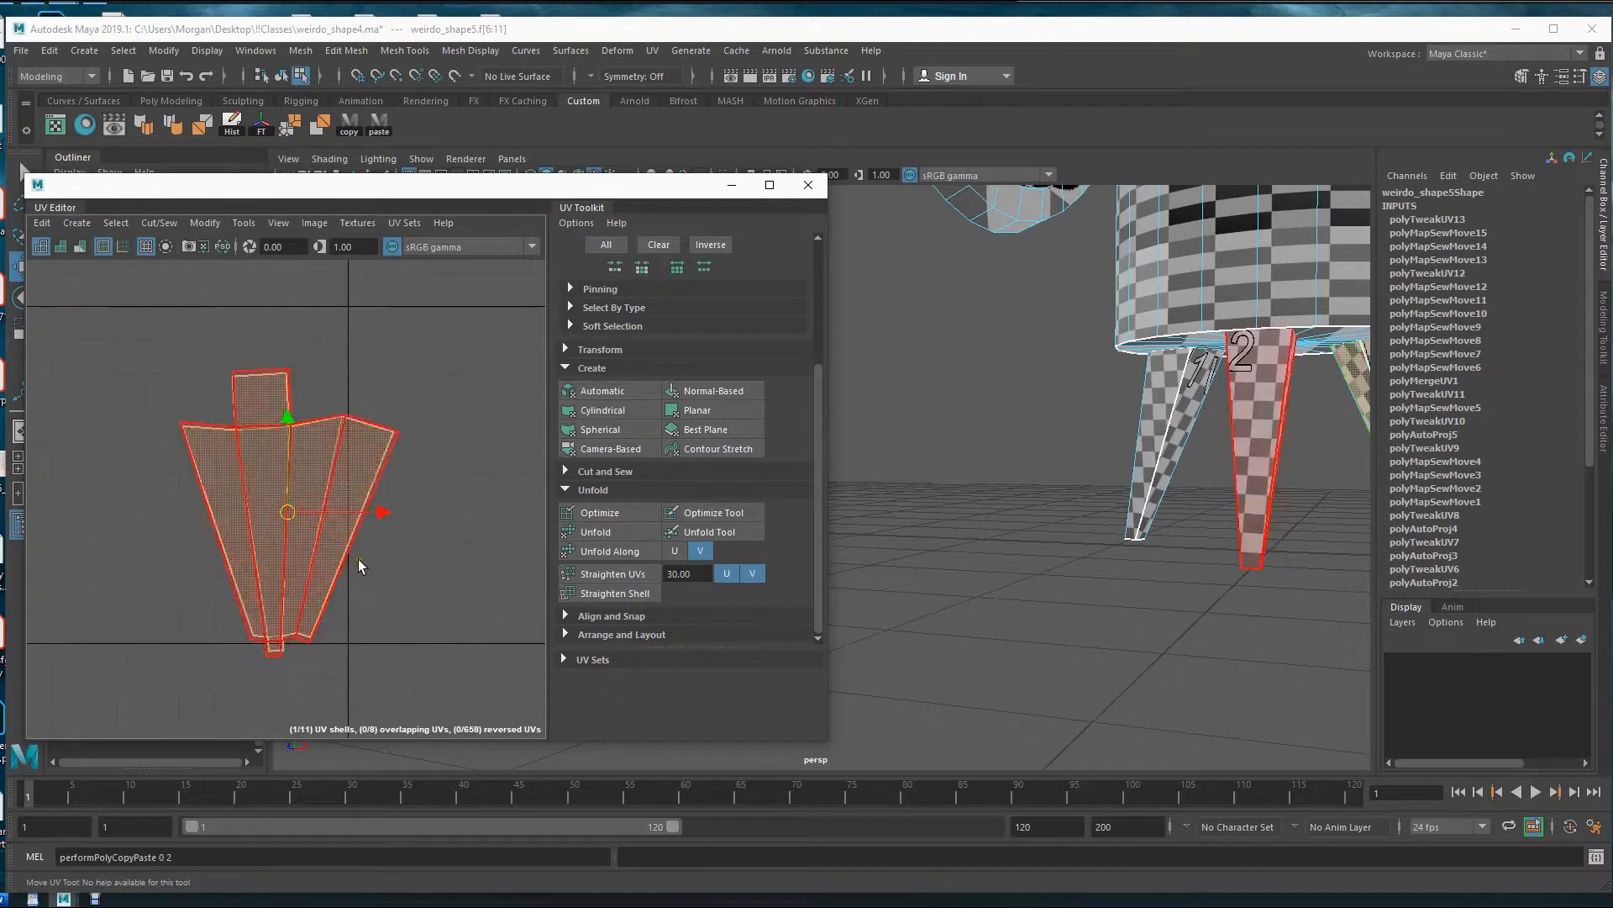
# - Align the wide upper-edge UVs of the two stacked leg shells to maximum V and lower the row slightly
pyautogui.moveTo(406, 474); pyautogui.dragTo(437, 476, button='right')
pyautogui.moveTo(181, 402); pyautogui.dragTo(447, 451)
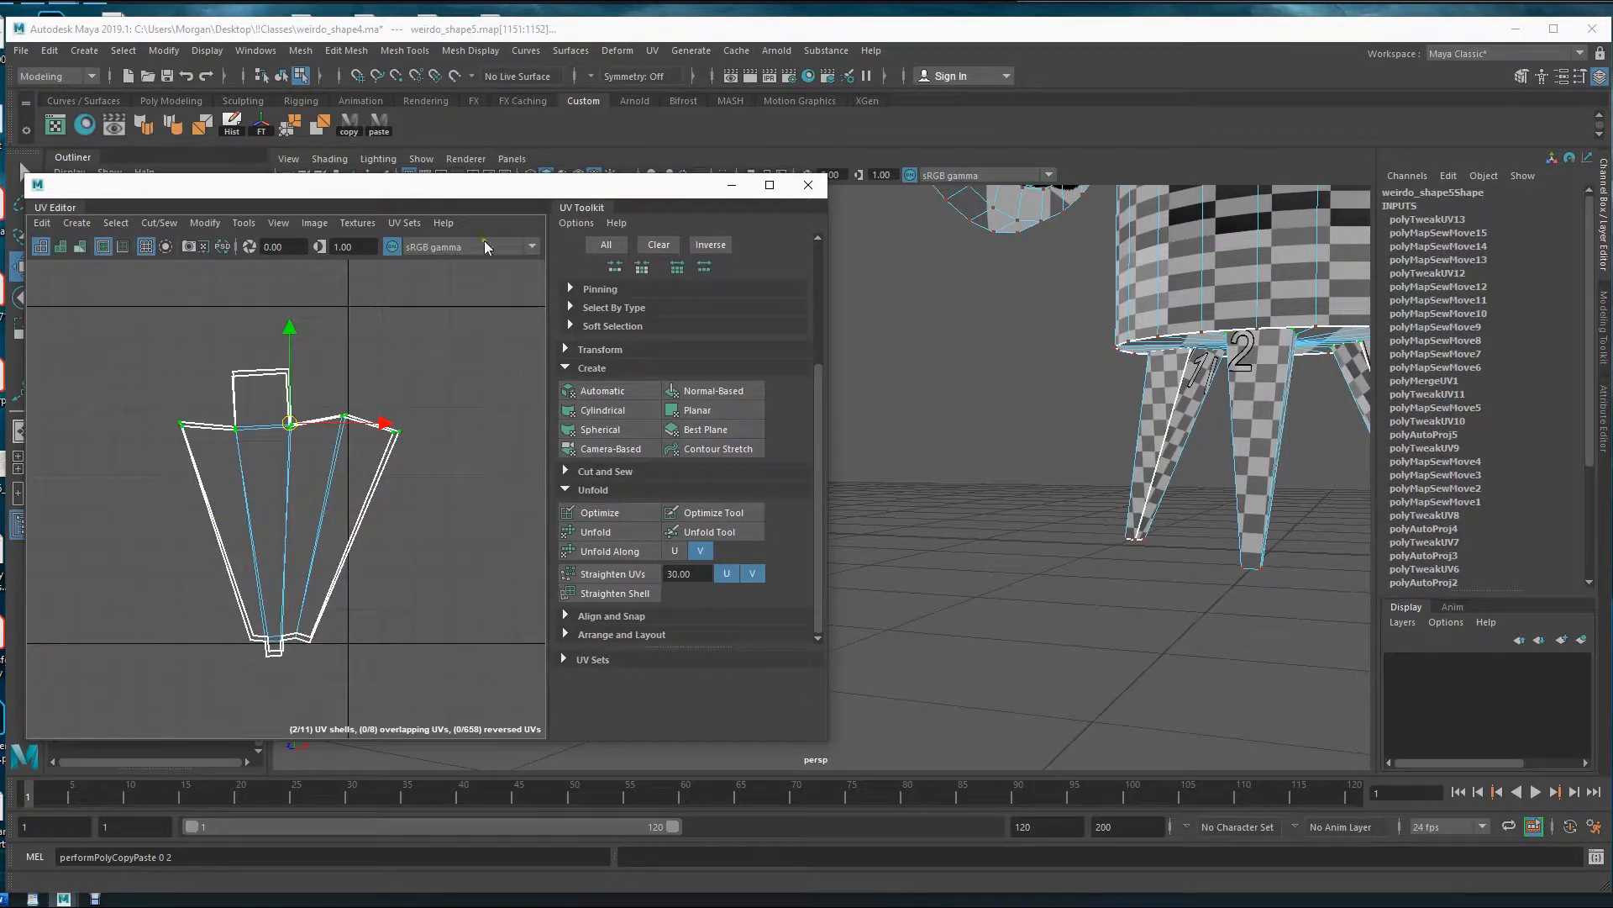
pyautogui.click(564, 615)
pyautogui.scroll(-3, 679, 512)
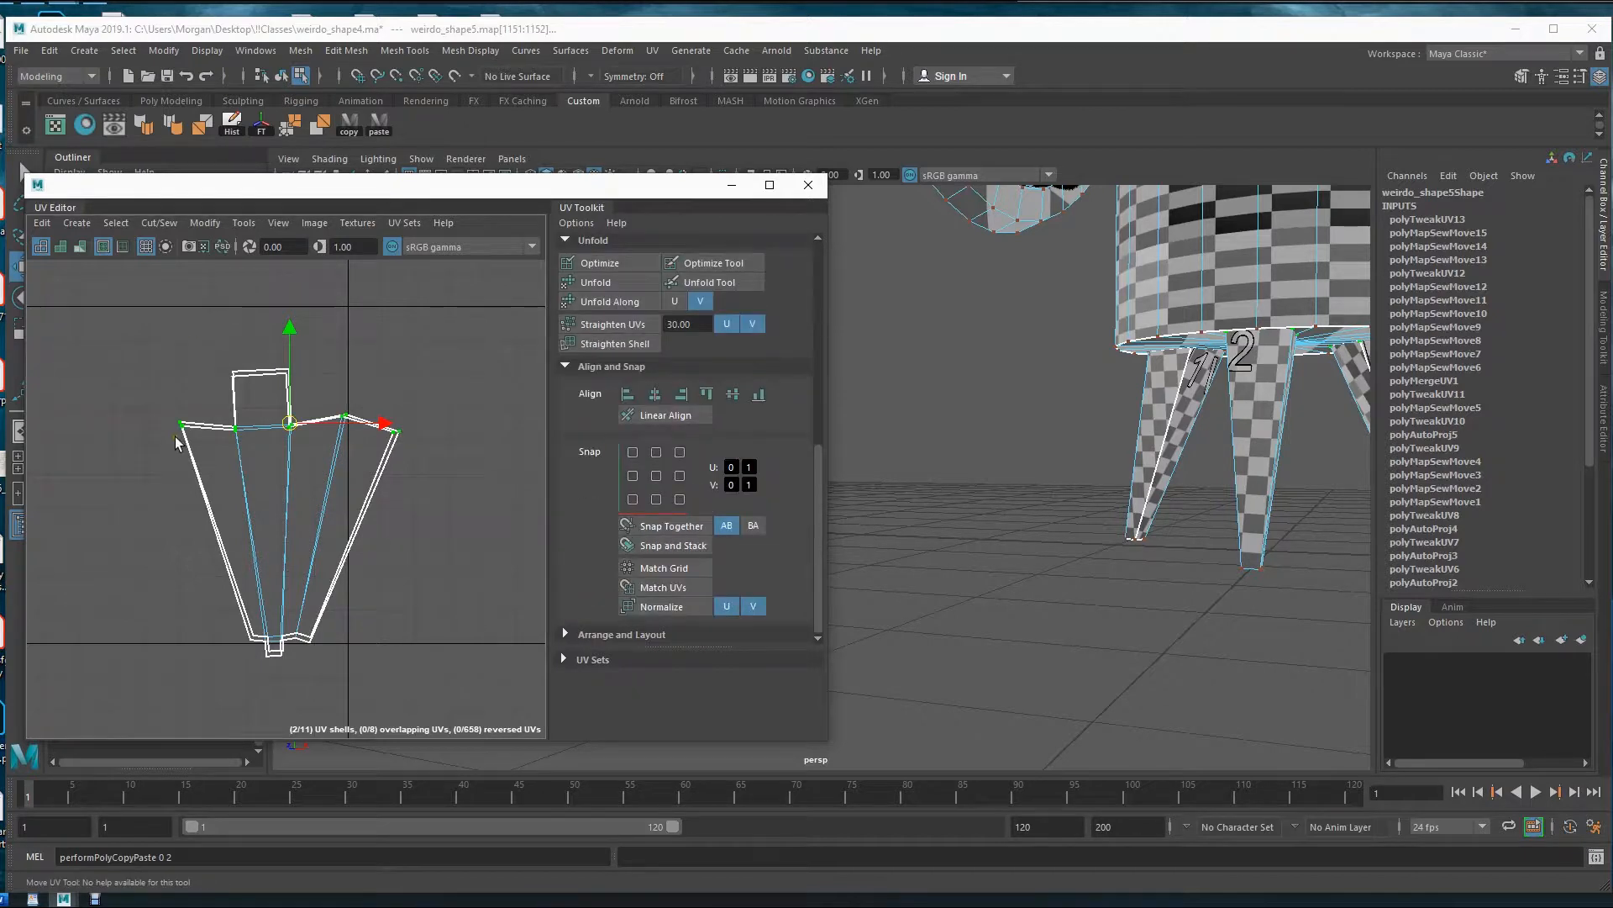
pyautogui.click(707, 394)
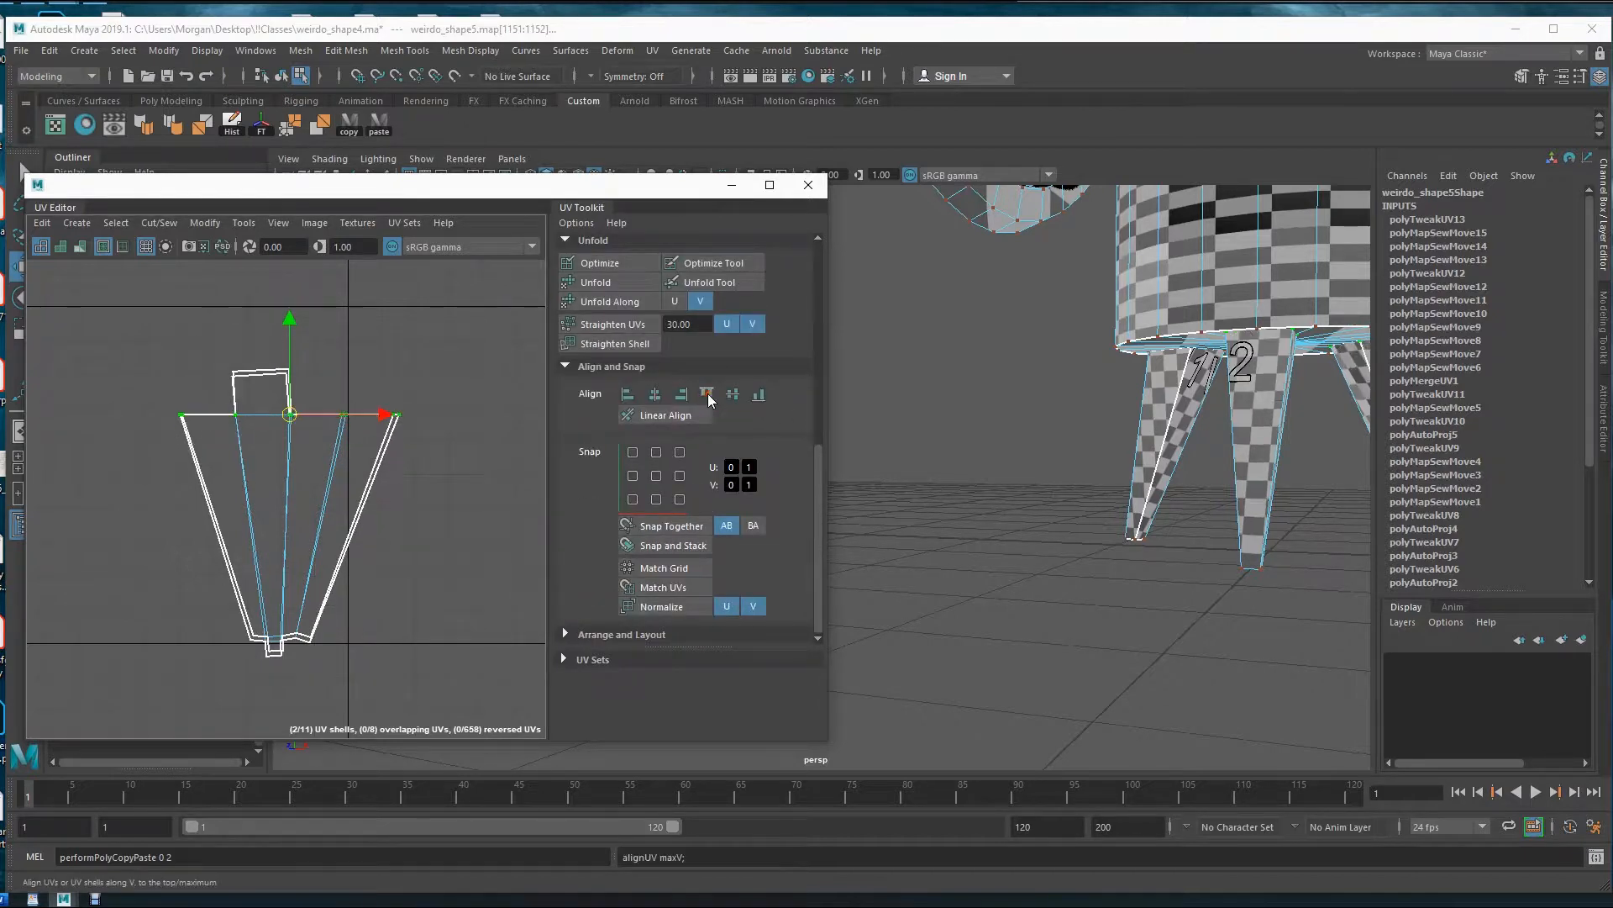
pyautogui.moveTo(294, 317); pyautogui.dragTo(298, 338)
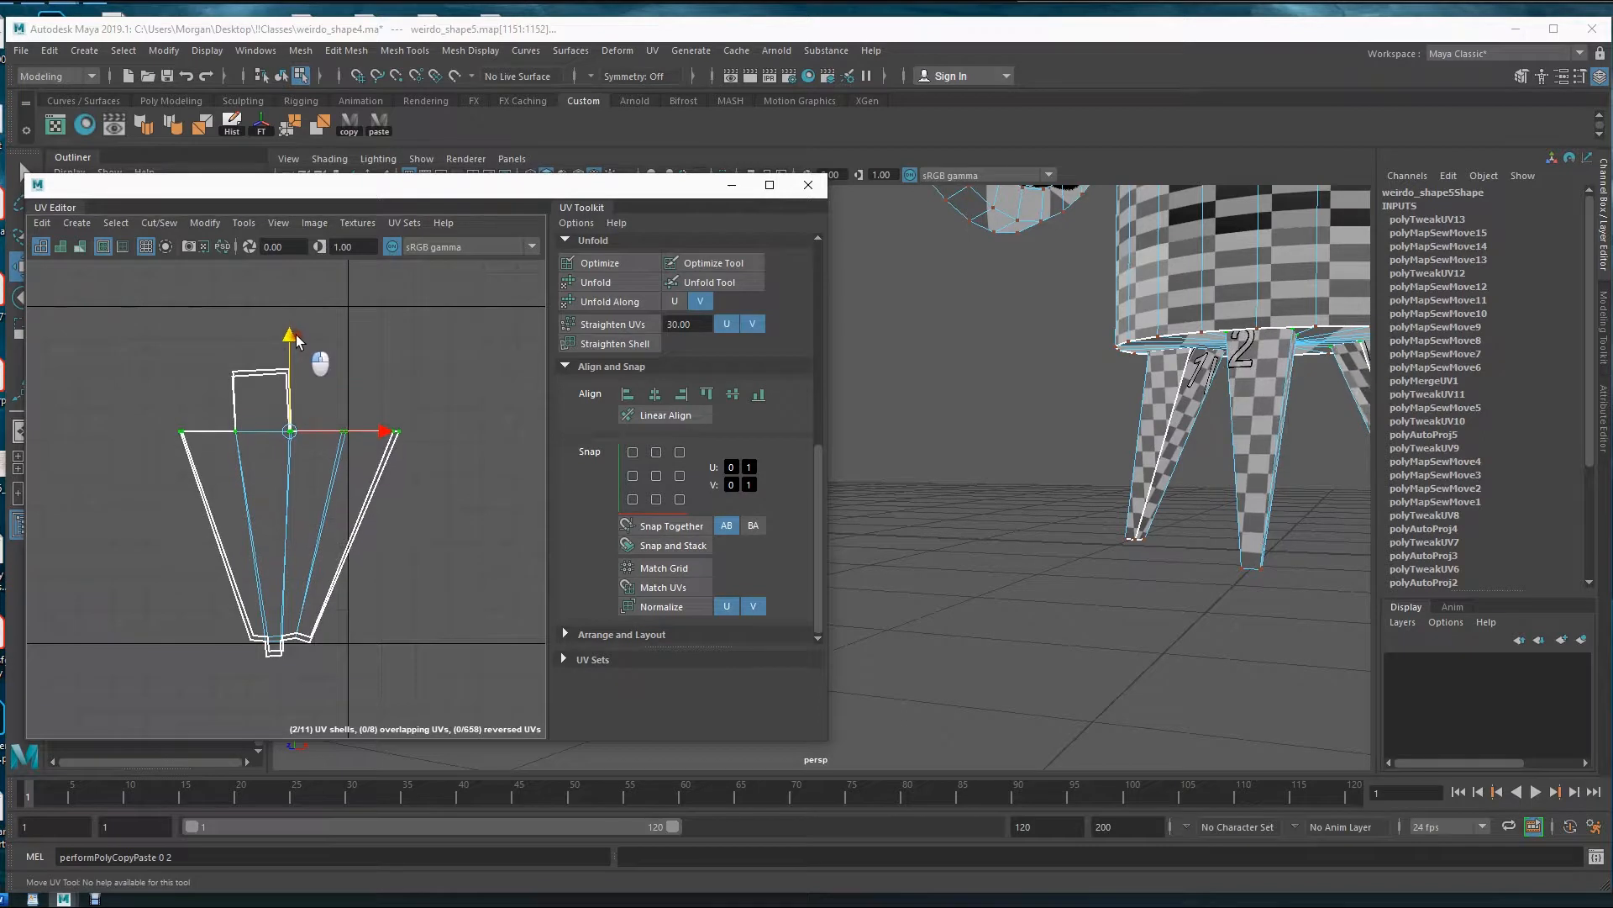
# - Align the stacked square caps' upper UVs to maximum V and center each of their two side columns in U
pyautogui.moveTo(193, 351); pyautogui.dragTo(327, 416)
pyautogui.click(704, 395)
pyautogui.moveTo(230, 405); pyautogui.dragTo(232, 412)
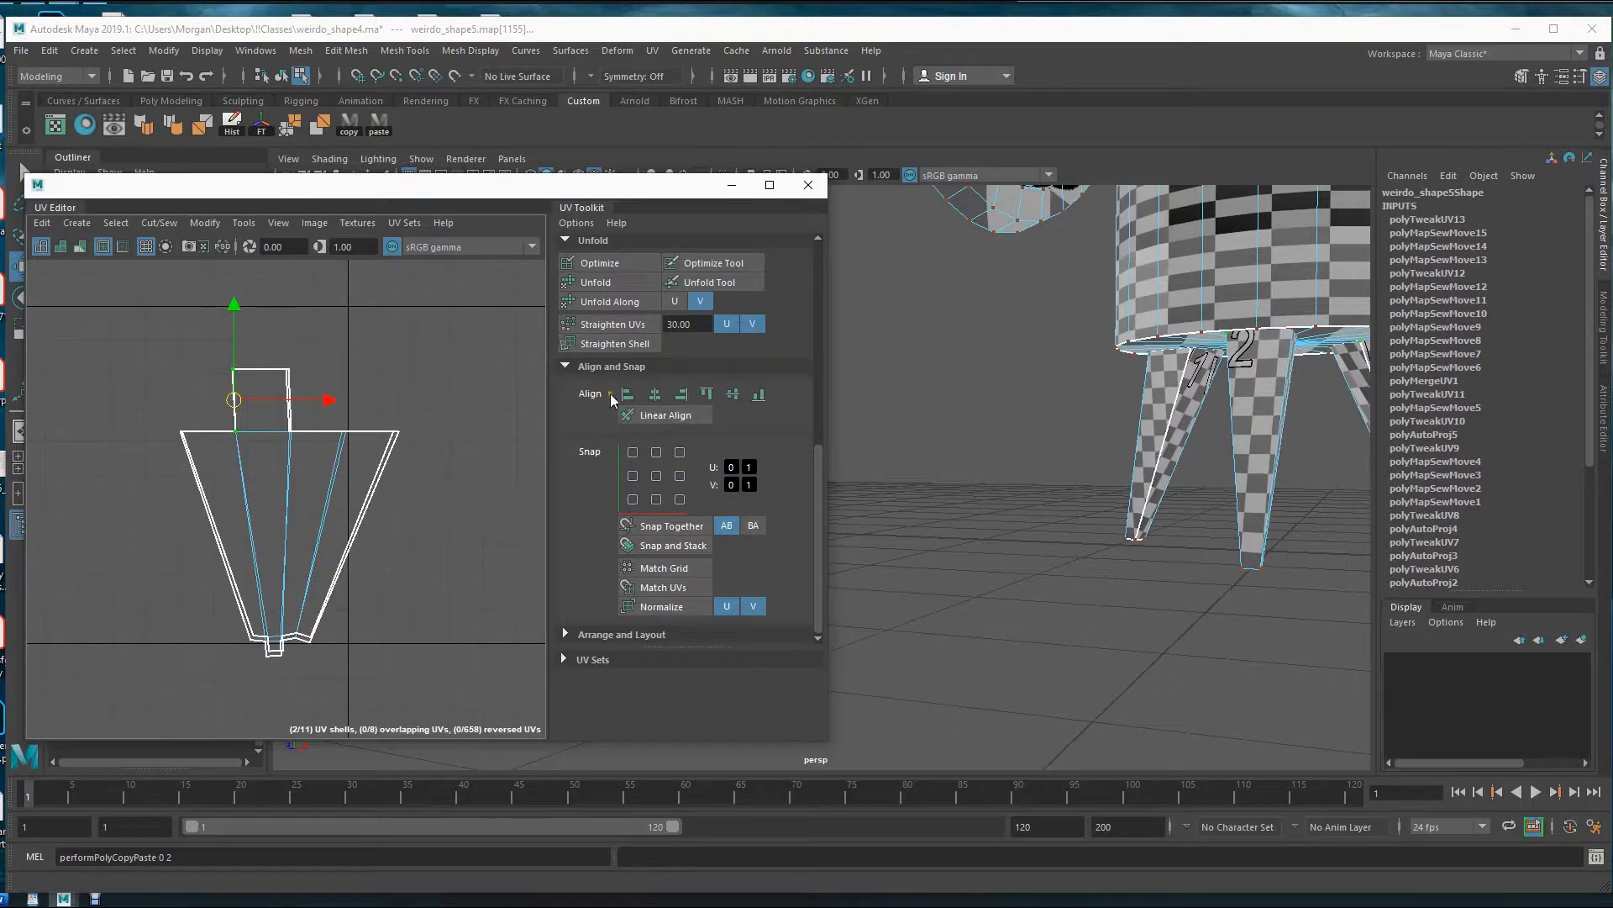
pyautogui.click(655, 395)
pyautogui.moveTo(267, 337); pyautogui.dragTo(320, 447)
pyautogui.click(655, 395)
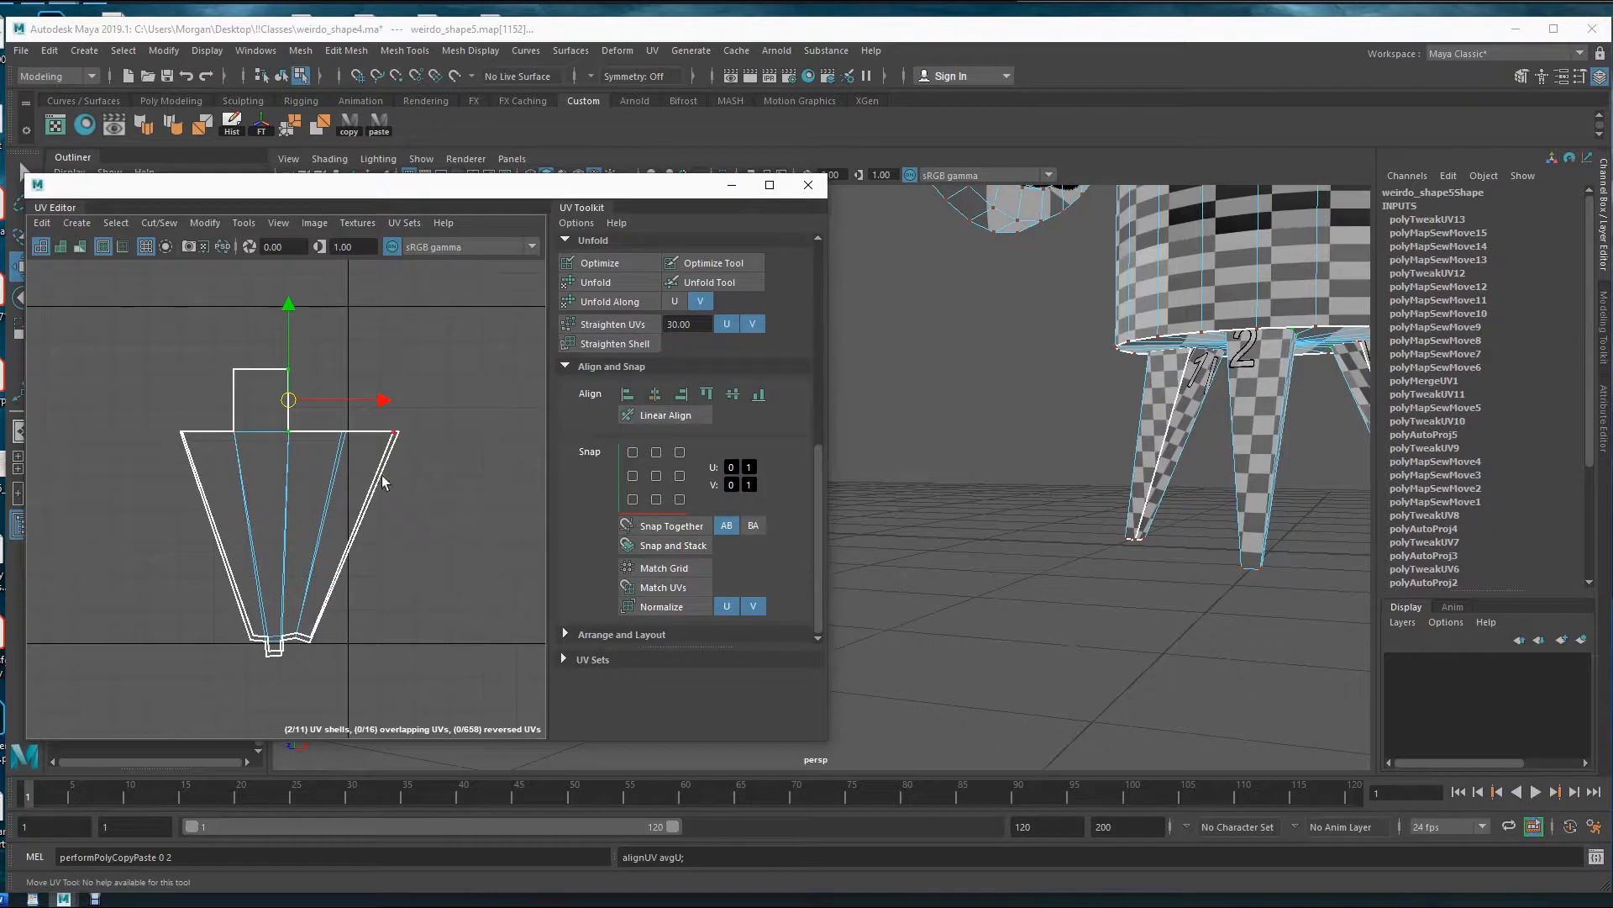
# - Align the stacked UVs at the wide edge's right inner point and both outer corners to minimum U
pyautogui.moveTo(342, 425); pyautogui.dragTo(384, 468)
pyautogui.click(627, 394)
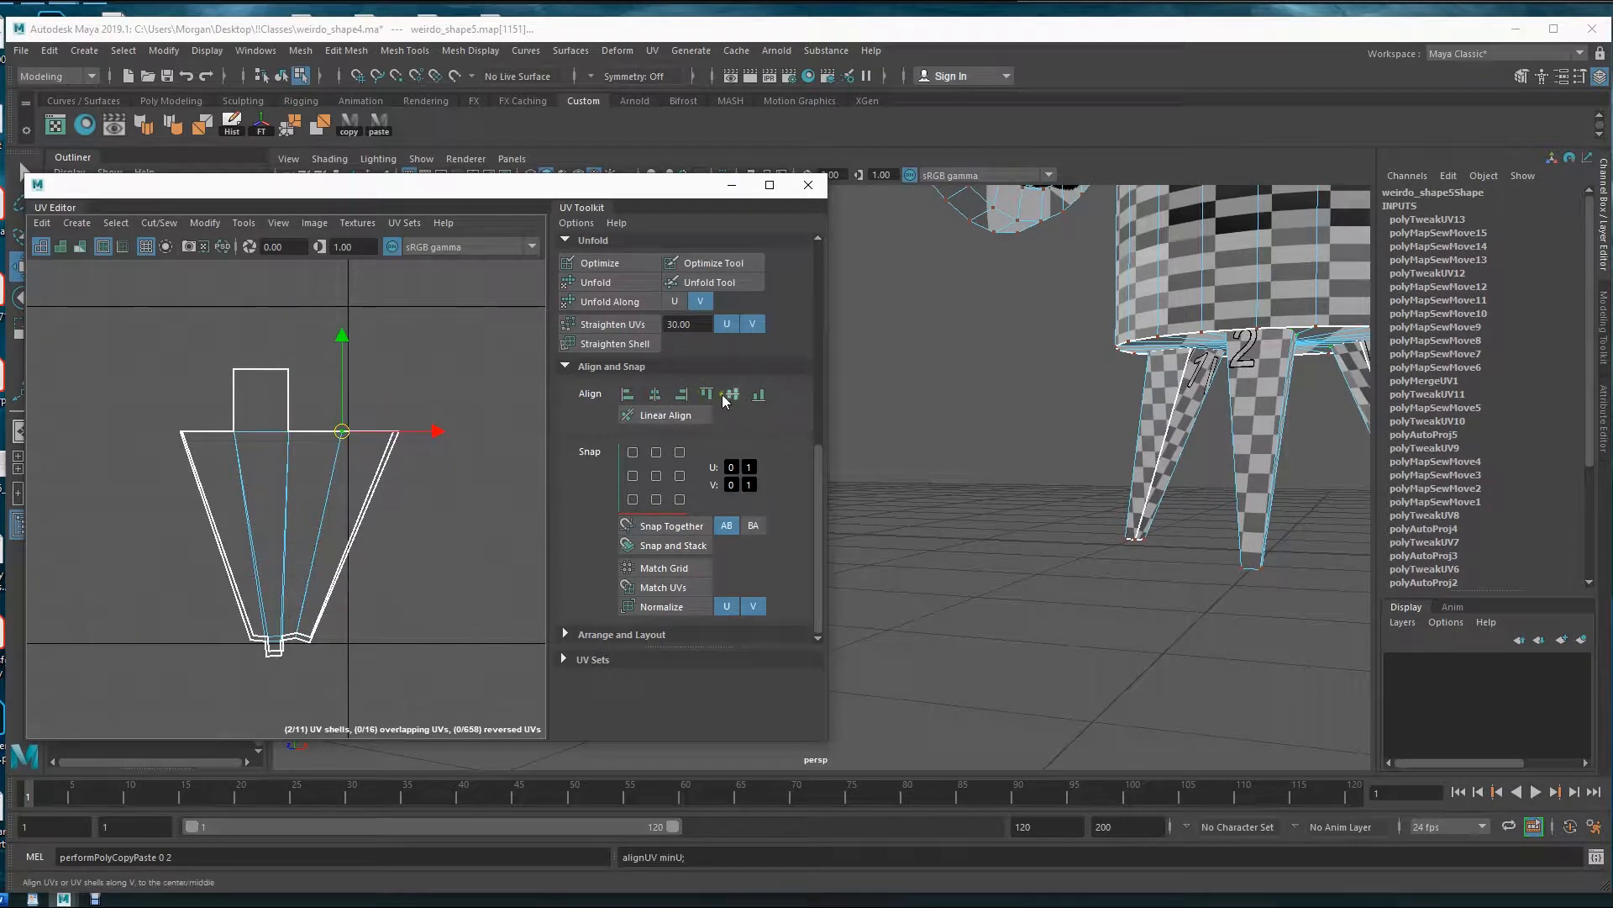
pyautogui.moveTo(369, 413); pyautogui.dragTo(428, 458)
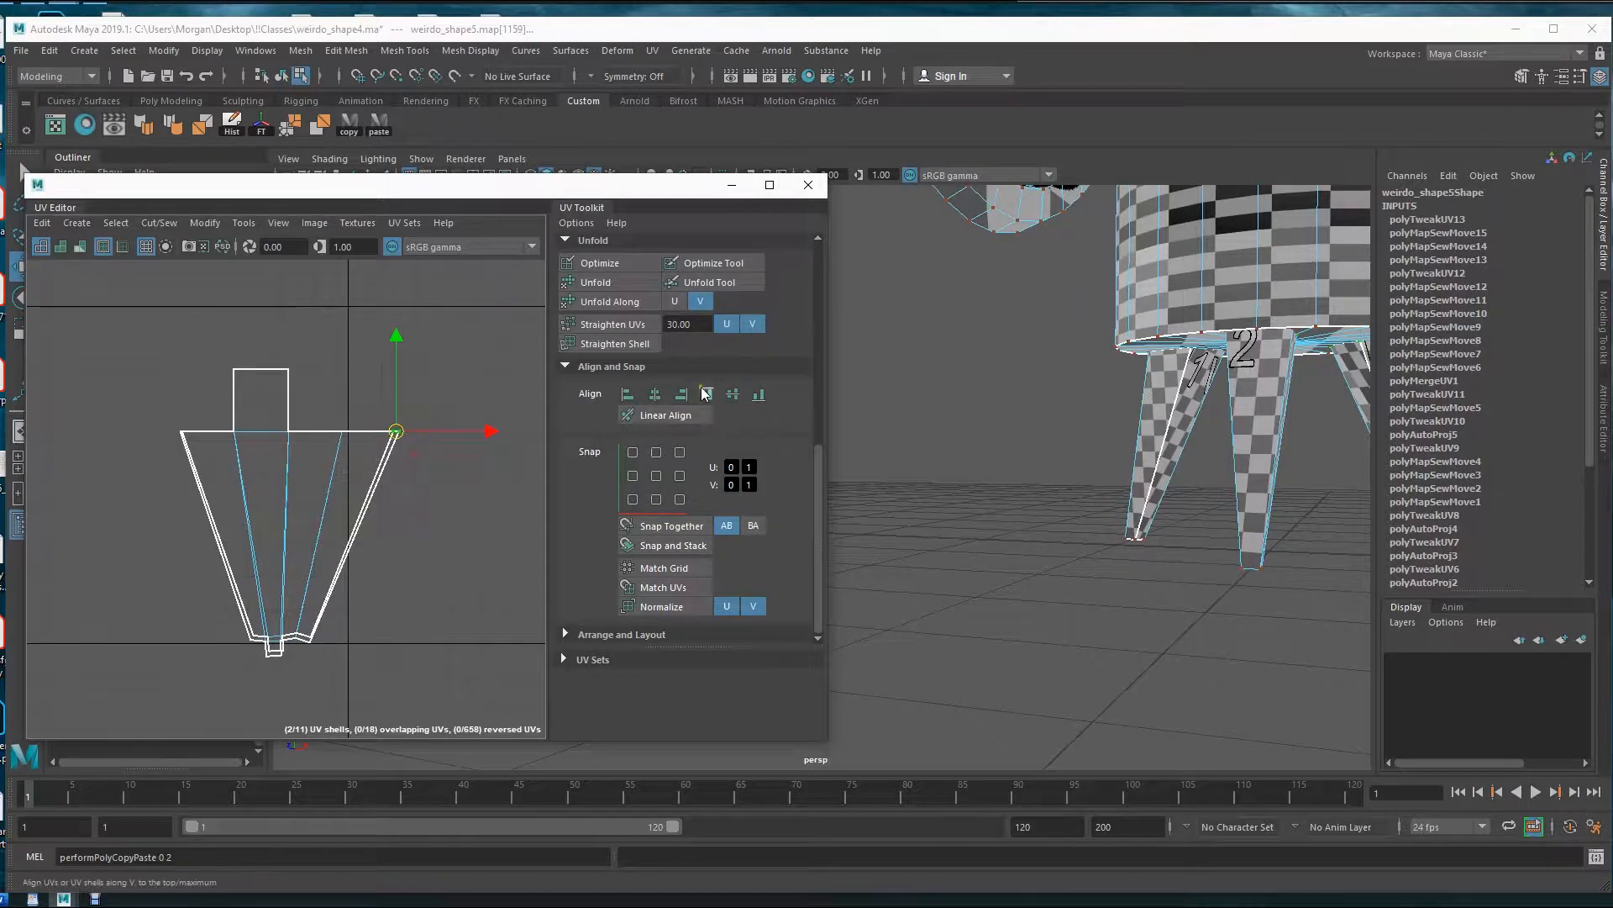
pyautogui.click(655, 394)
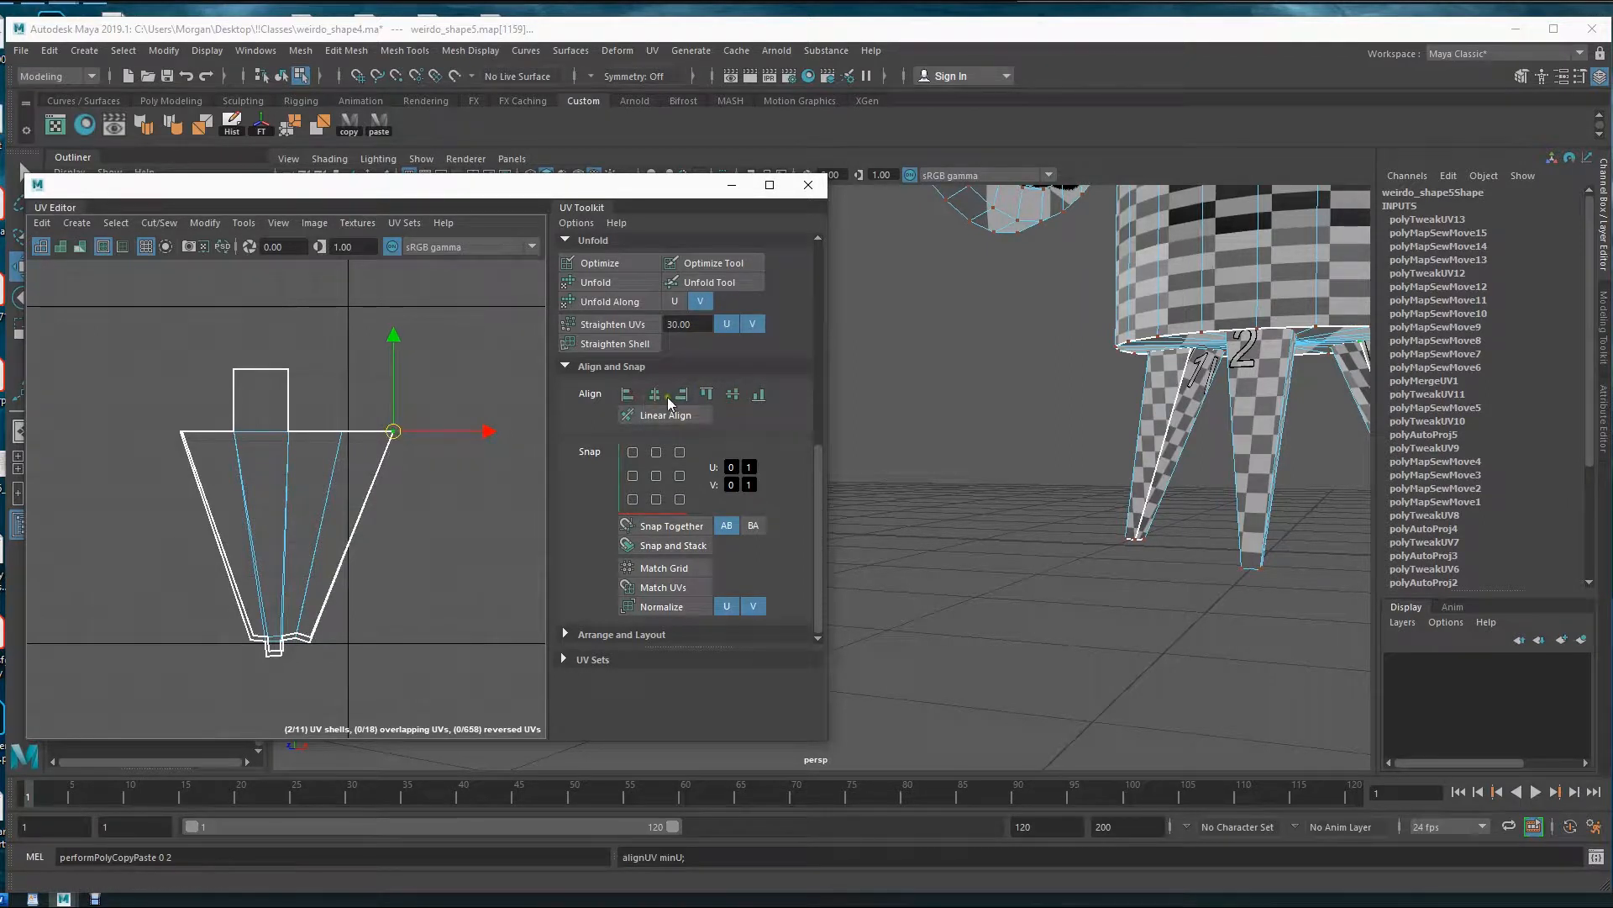
pyautogui.moveTo(143, 416); pyautogui.dragTo(224, 454)
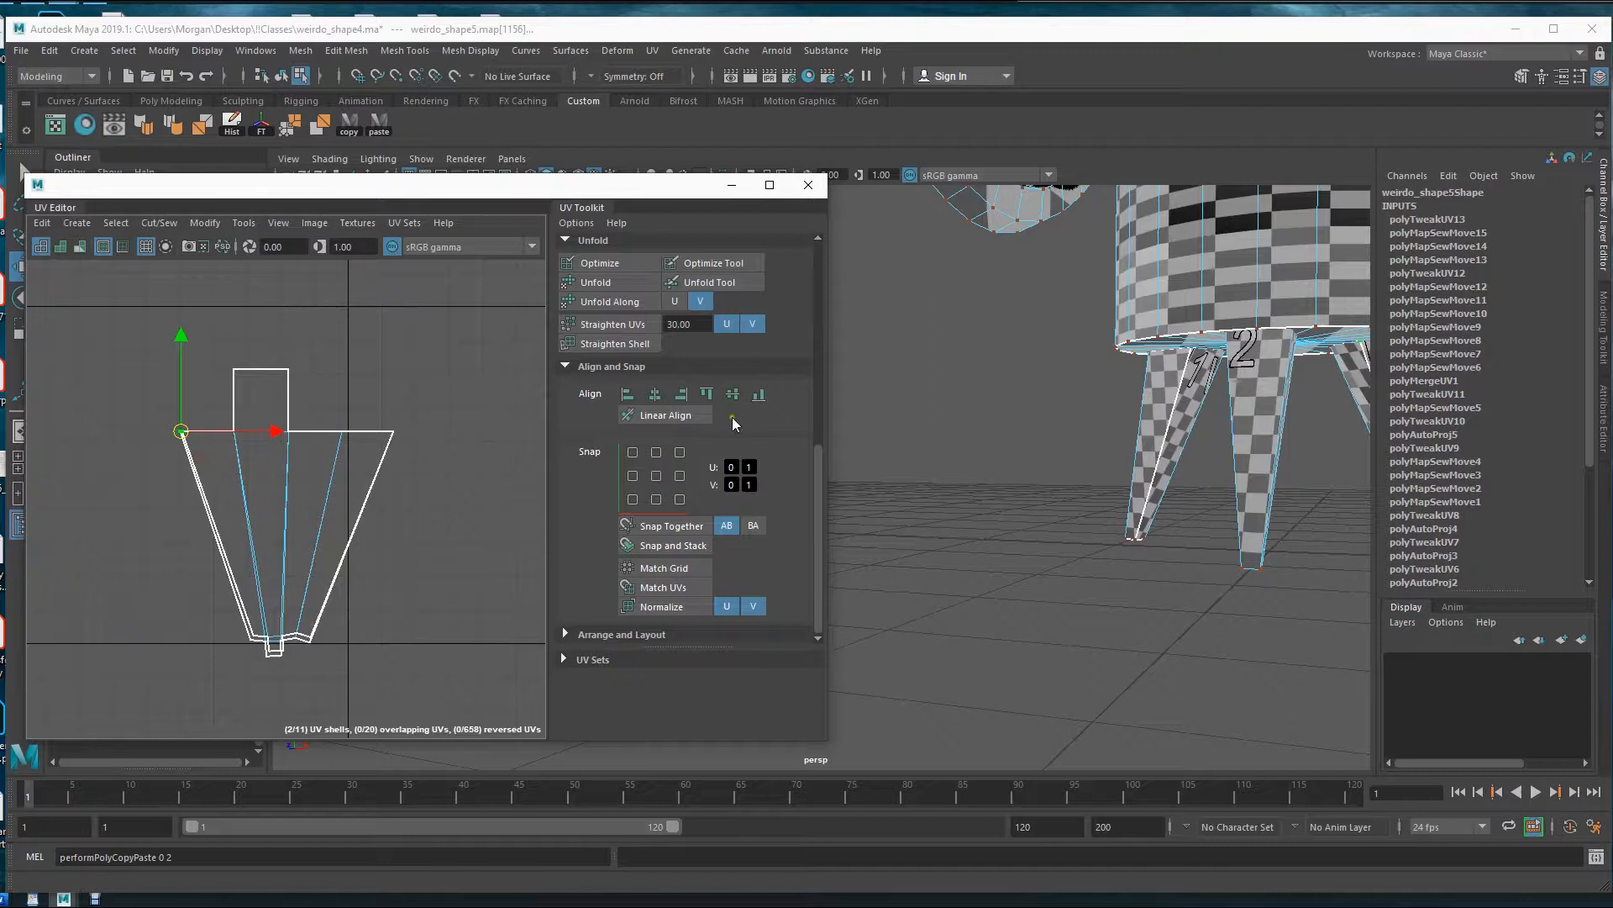
pyautogui.click(630, 396)
# - Align the stacked shells' lower-left corner UVs to minimum U and the narrow lower-edge UVs to maximum V
pyautogui.moveTo(231, 611); pyautogui.dragTo(259, 648)
pyautogui.click(628, 394)
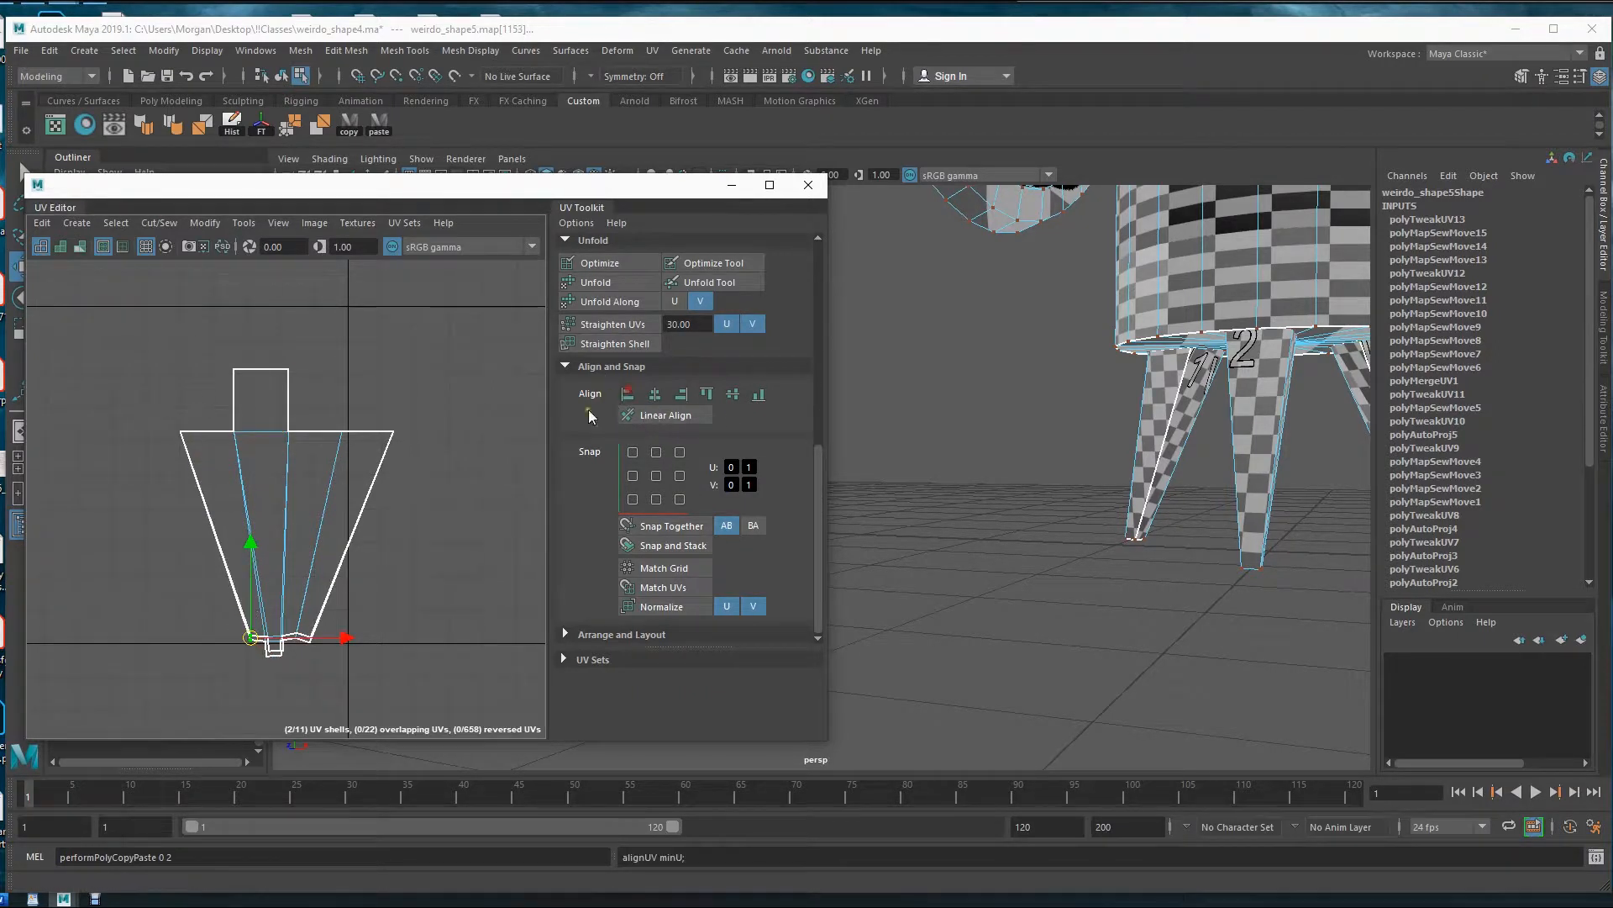
pyautogui.click(704, 394)
pyautogui.keyDown('alt'); pyautogui.moveTo(342, 616); pyautogui.dragTo(360, 506, button='middle'); pyautogui.keyUp('alt')
pyautogui.keyDown('alt'); pyautogui.moveTo(248, 590); pyautogui.dragTo(532, 581, button='right'); pyautogui.keyUp('alt')
pyautogui.keyDown('alt'); pyautogui.moveTo(432, 524); pyautogui.dragTo(367, 597, button='middle'); pyautogui.keyUp('alt')
pyautogui.keyDown('alt'); pyautogui.moveTo(479, 580); pyautogui.dragTo(81, 528, button='right'); pyautogui.keyUp('alt')
pyautogui.keyDown('alt'); pyautogui.moveTo(426, 554); pyautogui.dragTo(256, 522, button='right'); pyautogui.keyUp('alt')
pyautogui.keyDown('alt'); pyautogui.moveTo(440, 526); pyautogui.dragTo(369, 477, button='middle'); pyautogui.keyUp('alt')
pyautogui.keyDown('alt'); pyautogui.moveTo(192, 583); pyautogui.dragTo(566, 563, button='right'); pyautogui.keyUp('alt')
pyautogui.keyDown('alt'); pyautogui.moveTo(507, 531); pyautogui.dragTo(382, 582, button='middle'); pyautogui.keyUp('alt')
pyautogui.moveTo(327, 490); pyautogui.dragTo(467, 507)
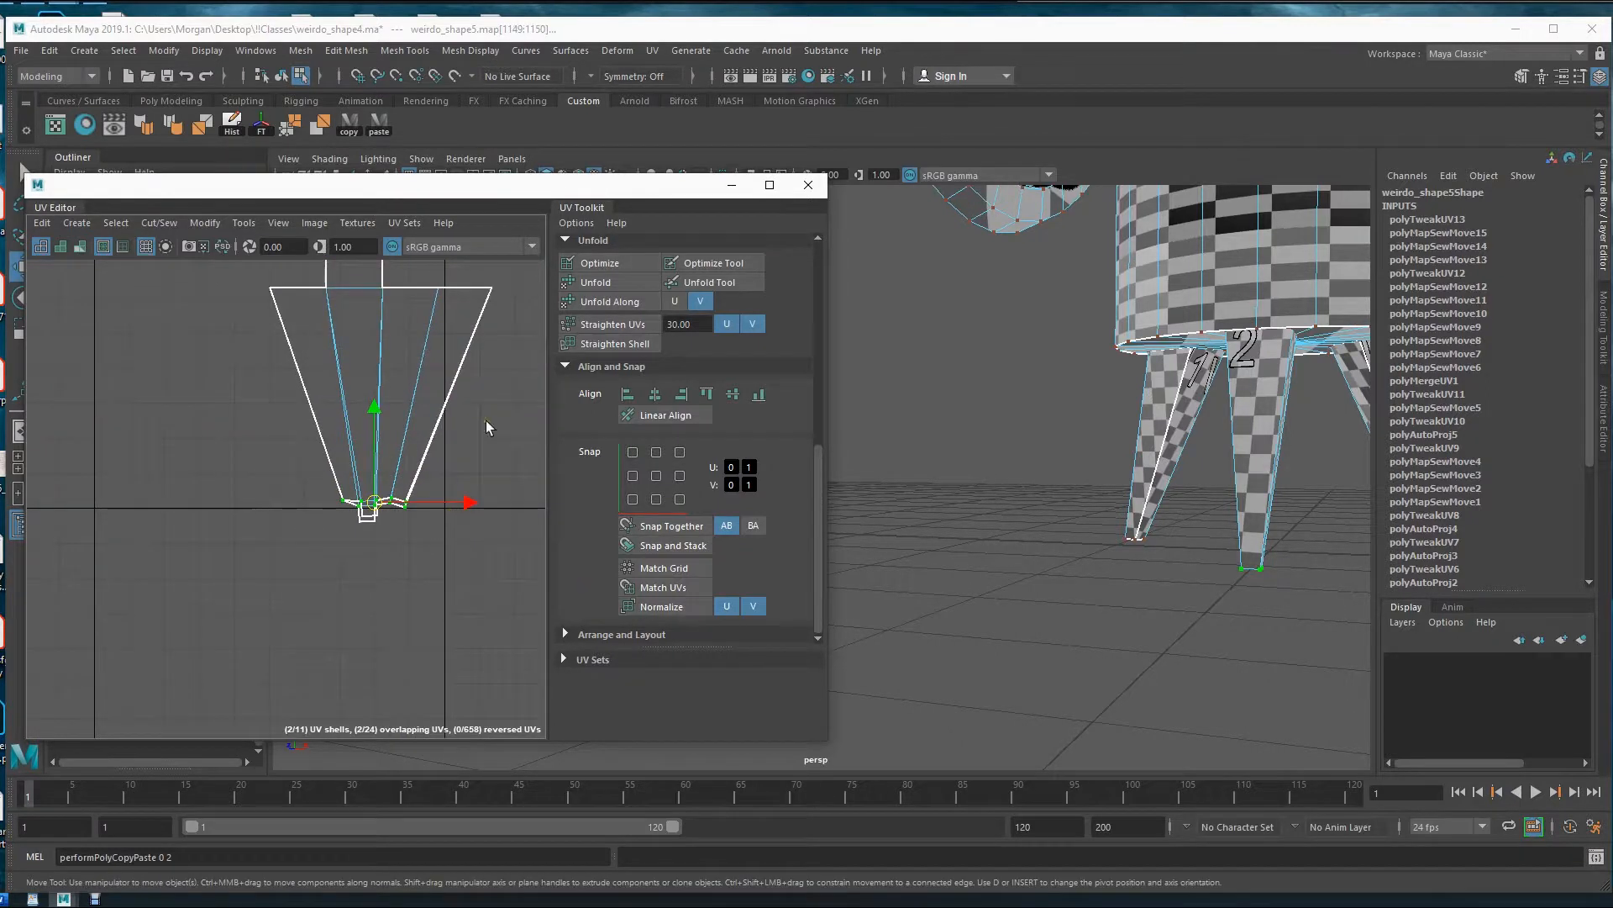
pyautogui.click(707, 394)
# - Align the small foot caps' lower UVs to maximum V, and center their sides and the adjacent lower-right corner in U
pyautogui.keyDown('alt'); pyautogui.moveTo(221, 512); pyautogui.dragTo(416, 514, button='right'); pyautogui.keyUp('alt')
pyautogui.moveTo(405, 514); pyautogui.dragTo(458, 551)
pyautogui.click(707, 394)
pyautogui.click(422, 539)
pyautogui.click(654, 394)
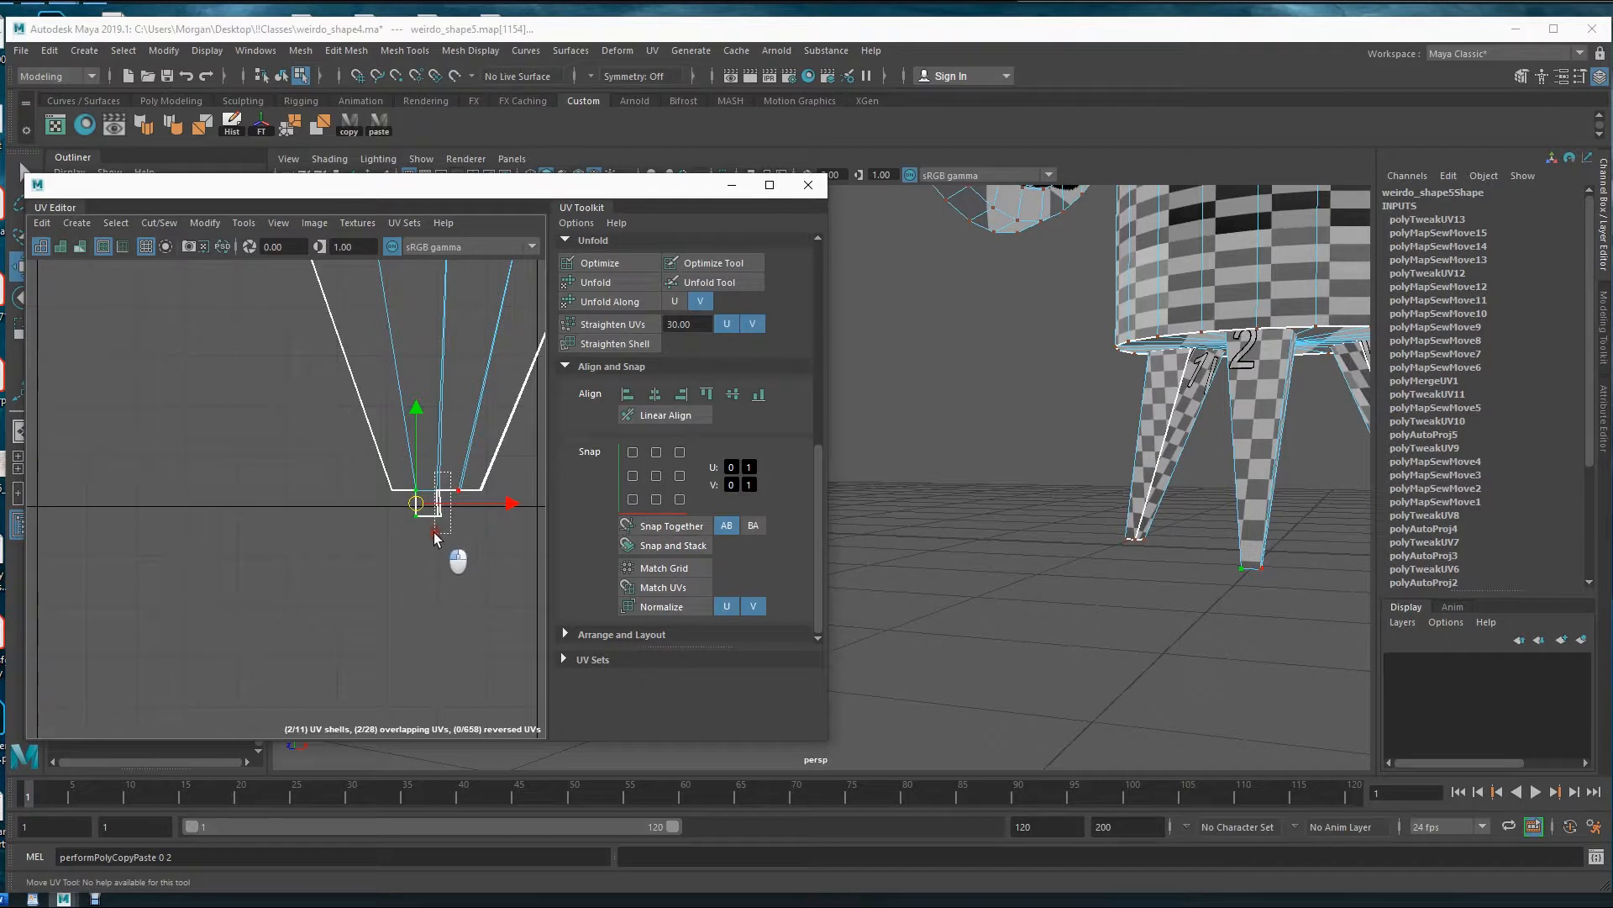
pyautogui.click(655, 395)
pyautogui.moveTo(455, 473); pyautogui.dragTo(467, 513)
pyautogui.click(654, 394)
pyautogui.click(654, 394)
# - Move the third leg's UV shell onto the two stacked leg shells
pyautogui.keyDown('alt'); pyautogui.moveTo(422, 548); pyautogui.dragTo(283, 456, button='right'); pyautogui.keyUp('alt')
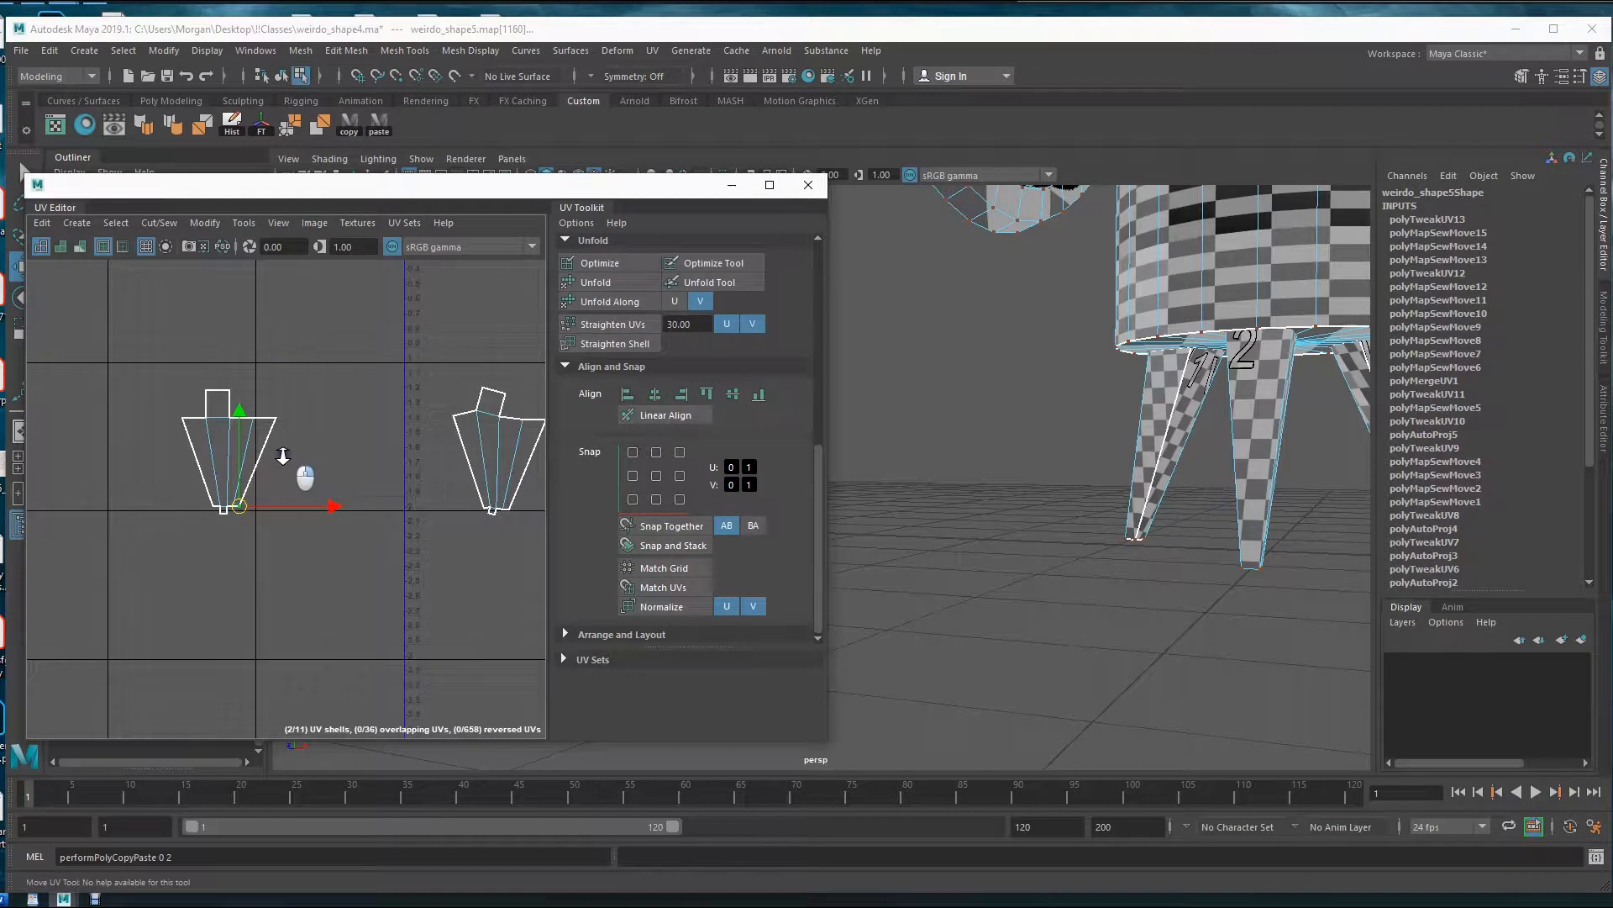
pyautogui.moveTo(425, 374); pyautogui.dragTo(536, 529)
pyautogui.moveTo(507, 461); pyautogui.dragTo(233, 462)
pyautogui.keyDown('alt'); pyautogui.moveTo(205, 506); pyautogui.dragTo(242, 525, button='middle'); pyautogui.keyUp('alt')
pyautogui.keyDown('alt'); pyautogui.moveTo(133, 547); pyautogui.dragTo(647, 599, button='right'); pyautogui.keyUp('alt')
pyautogui.keyDown('alt'); pyautogui.moveTo(369, 520); pyautogui.dragTo(159, 656, button='middle'); pyautogui.keyUp('alt')
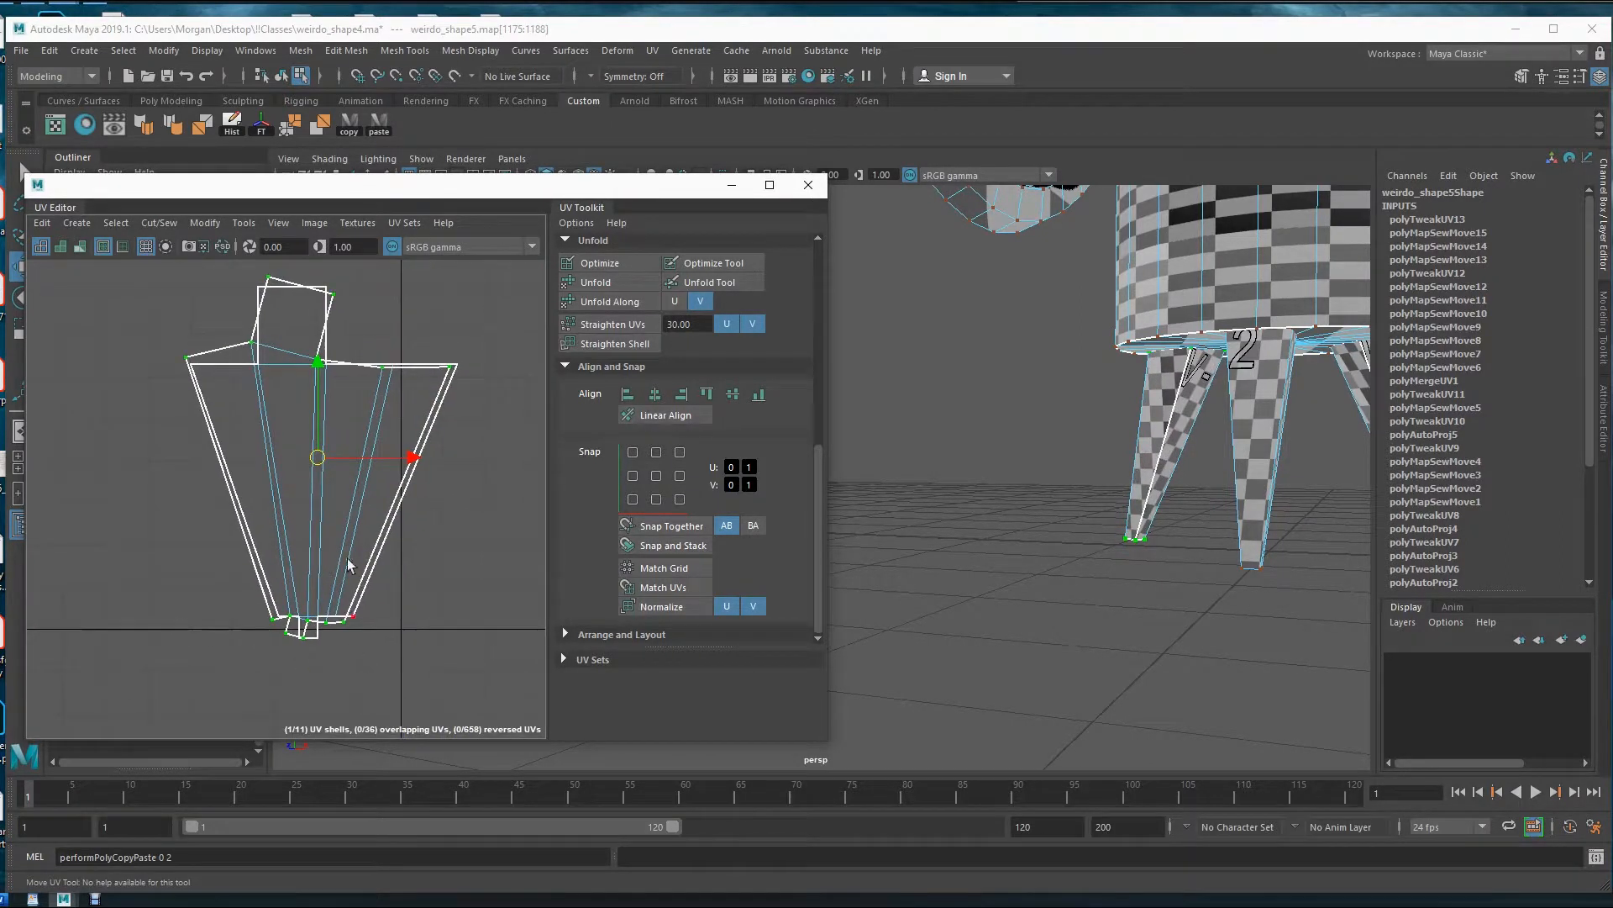
# - Pull the third leg's shell clear of the stack and rotate its foot cap UVs upright
pyautogui.moveTo(331, 454); pyautogui.dragTo(396, 507)
pyautogui.moveTo(359, 662); pyautogui.dragTo(407, 717)
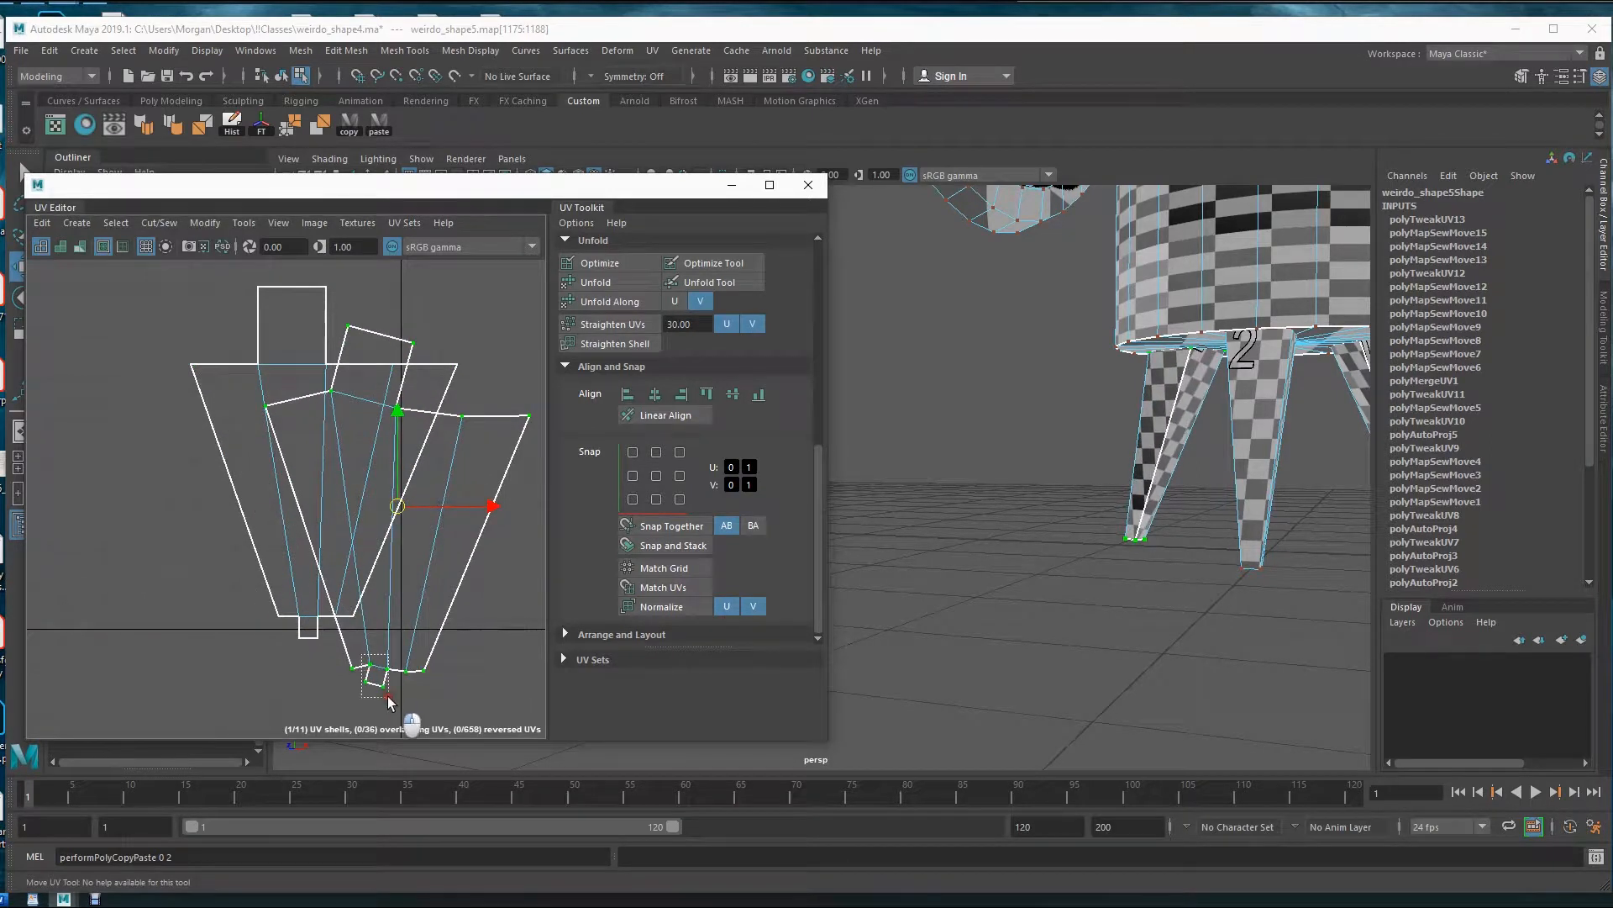
pyautogui.press('e')
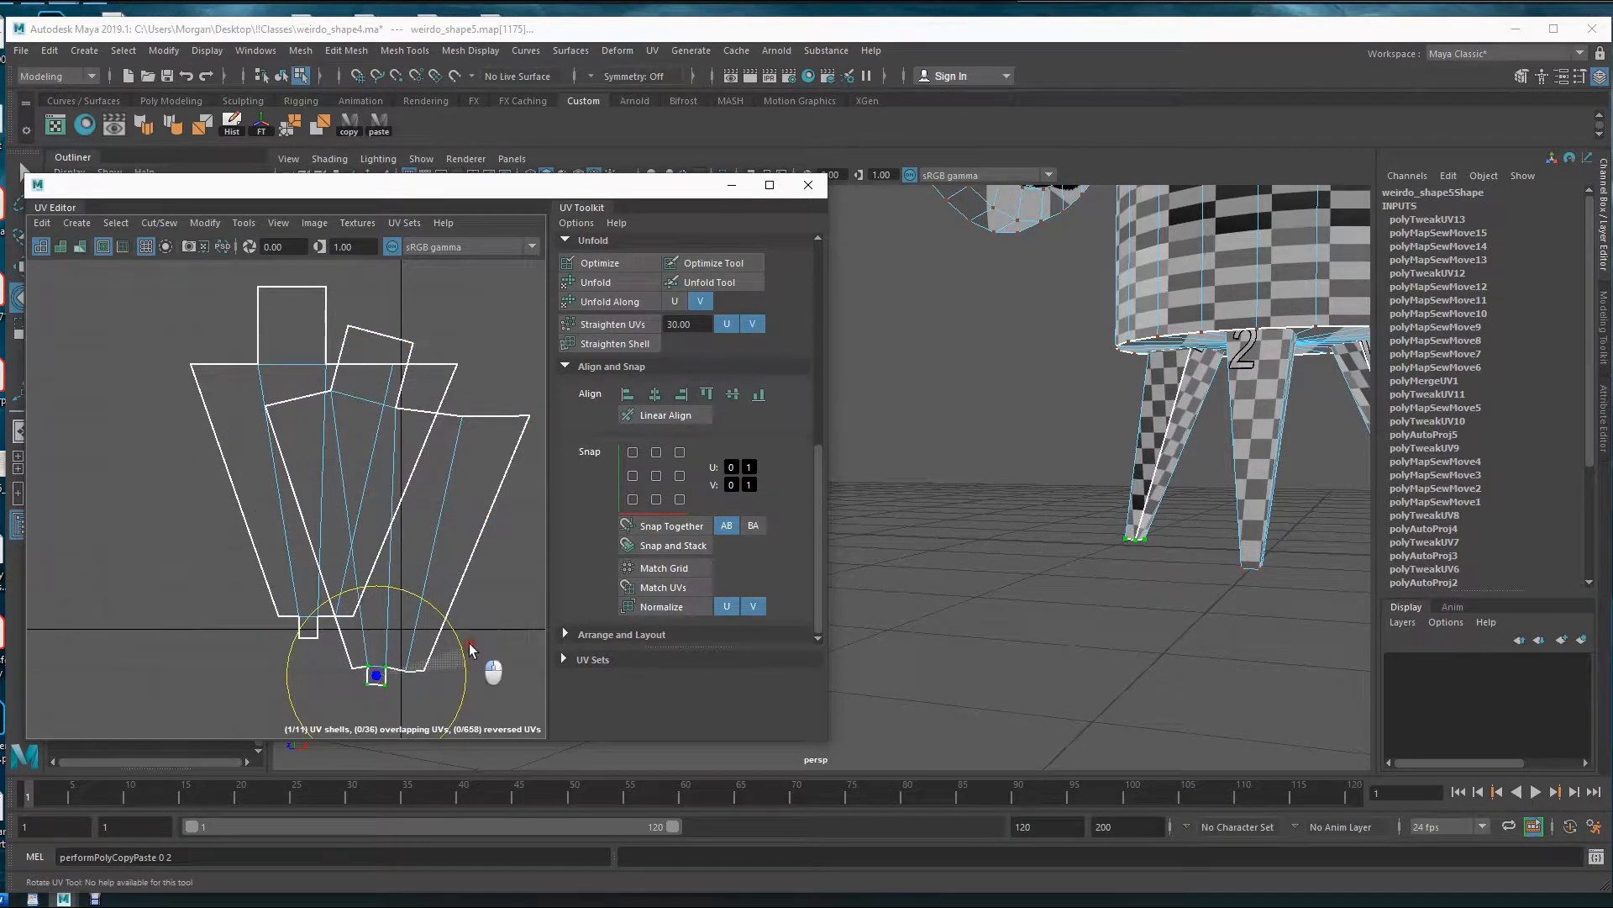
pyautogui.press('w')
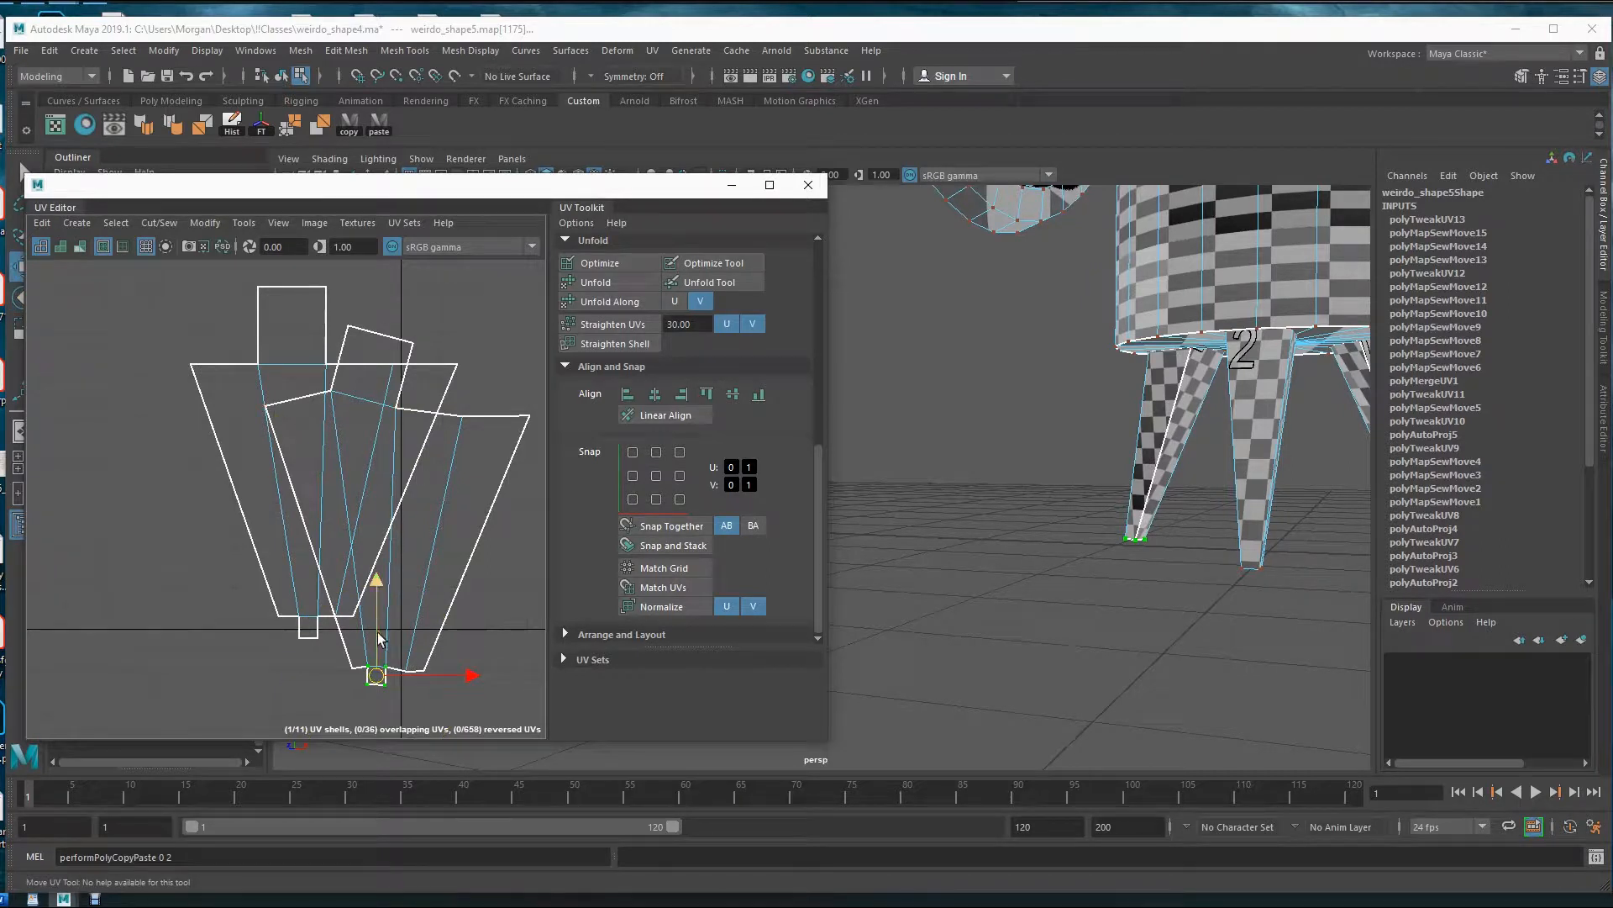
# - Place the third leg's whole UV shell back over the stack, lining up the foot caps
pyautogui.moveTo(443, 531); pyautogui.dragTo(411, 494, button='right')
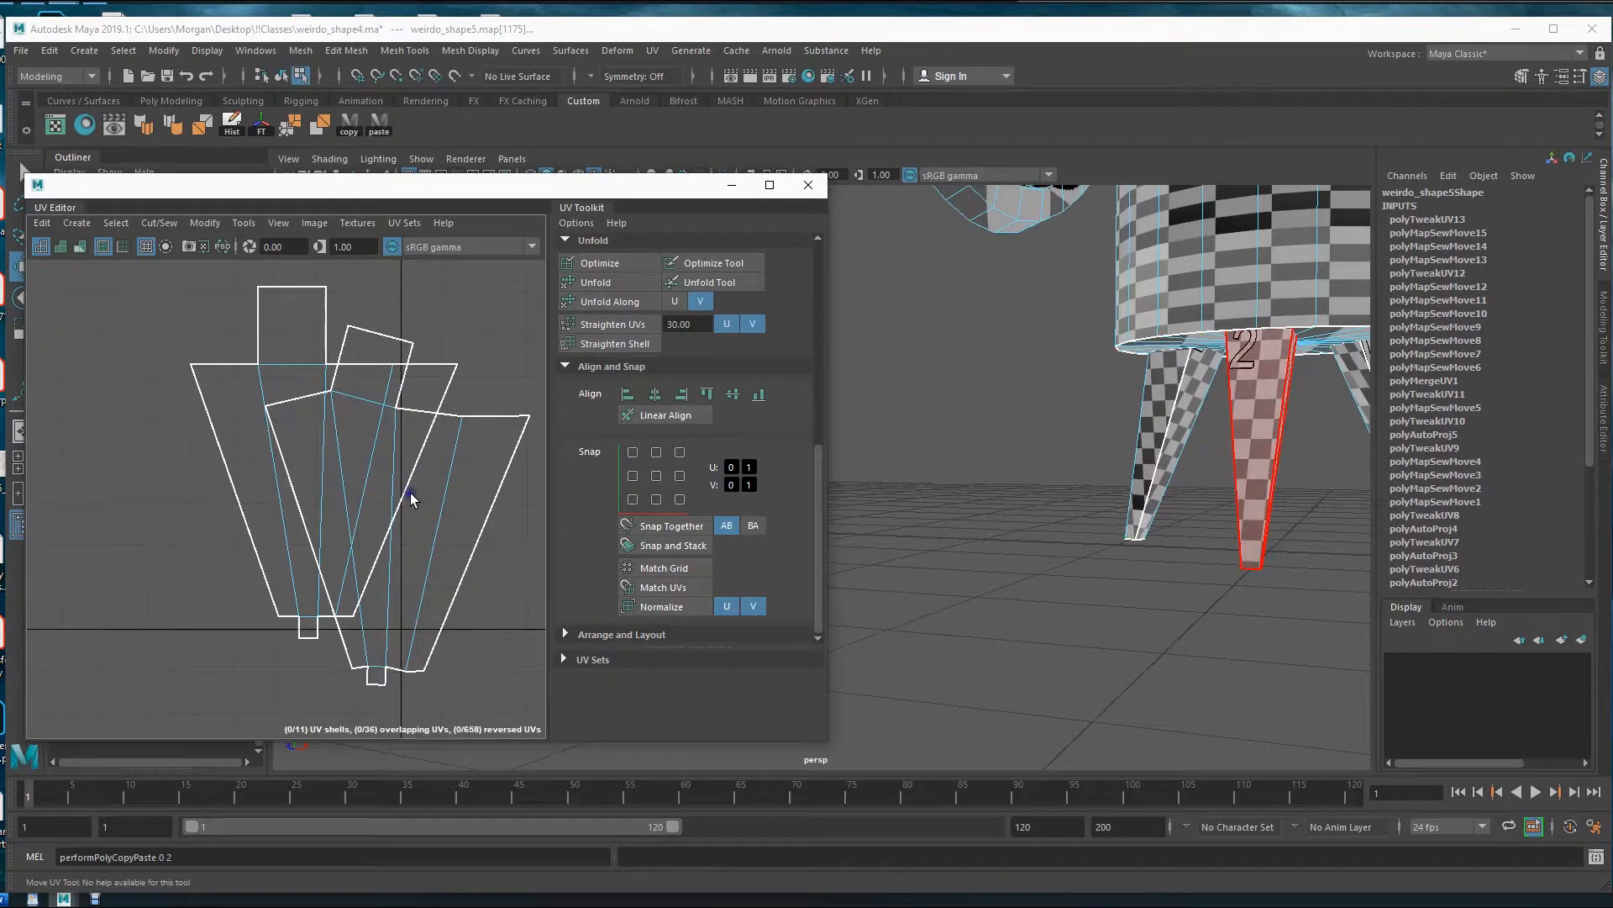
pyautogui.click(412, 523)
pyautogui.moveTo(393, 519); pyautogui.dragTo(330, 459)
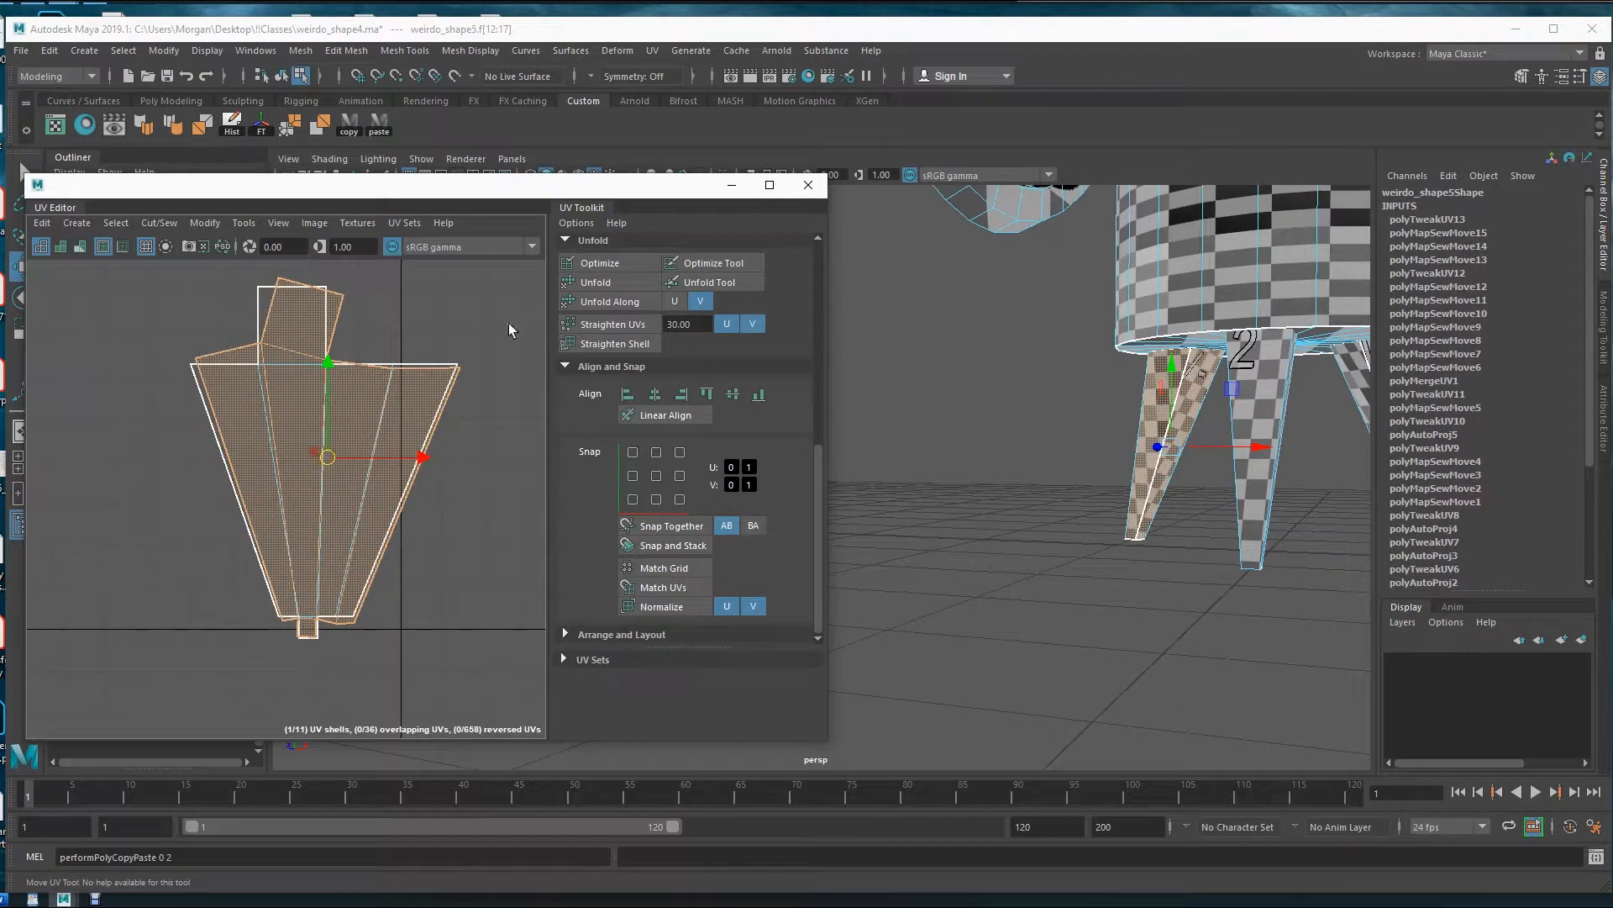
# - Move the third leg's upper cap corner UVs and its upper-left leg corner onto the matching corners of the stacked shells
pyautogui.moveTo(290, 405); pyautogui.dragTo(348, 404, button='right')
pyautogui.moveTo(277, 346); pyautogui.dragTo(258, 364)
pyautogui.click(193, 363)
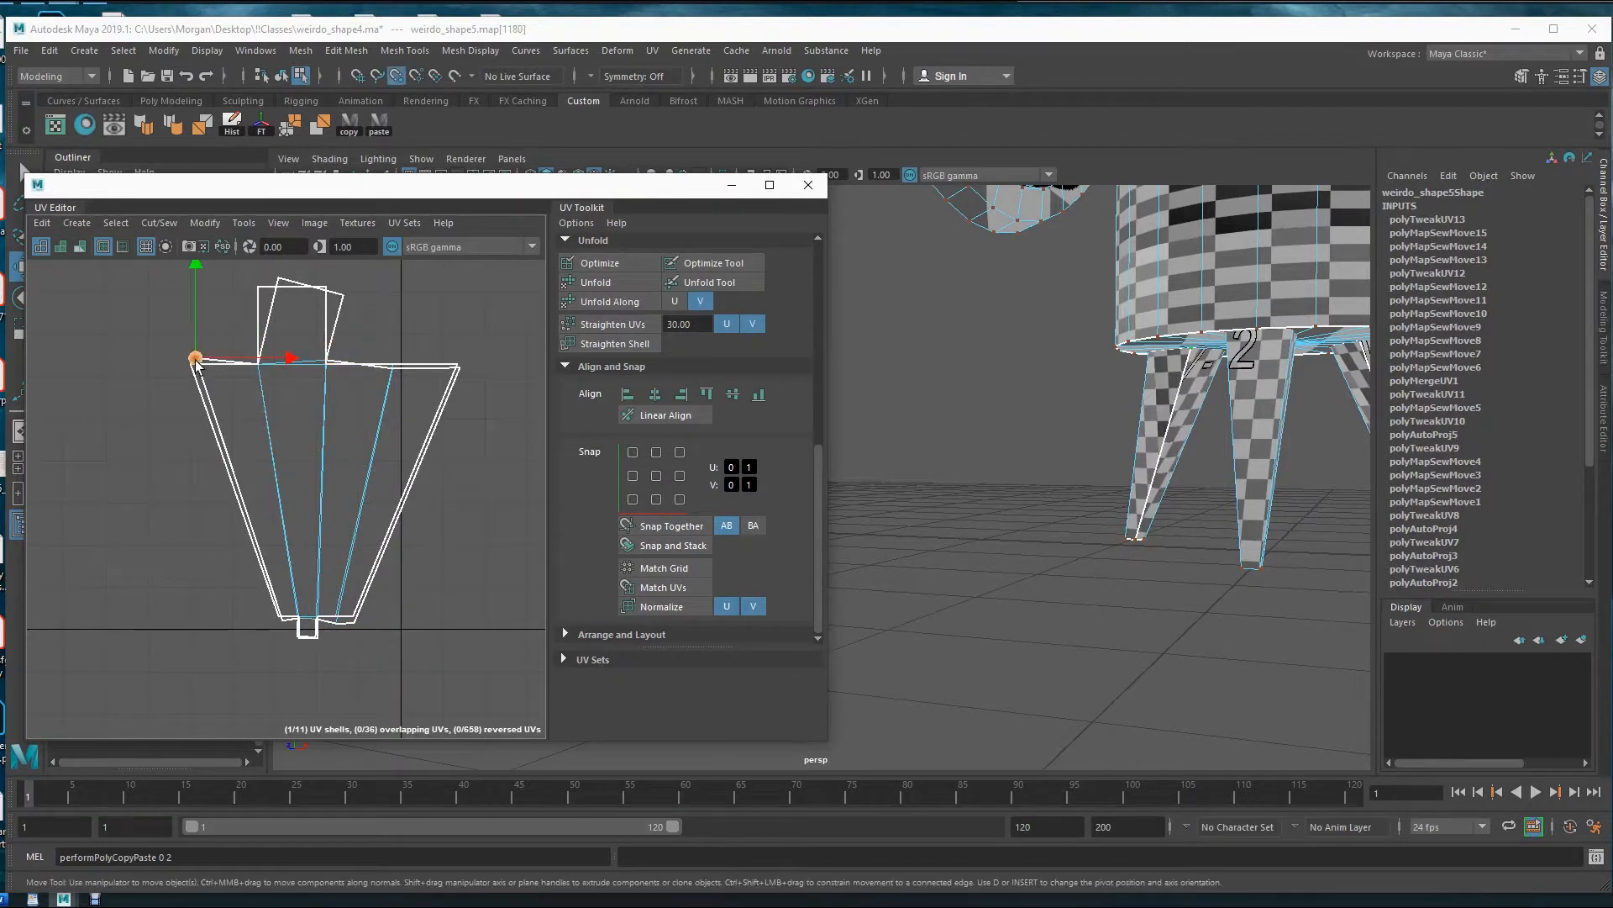
pyautogui.click(281, 280)
pyautogui.moveTo(284, 282); pyautogui.dragTo(273, 290)
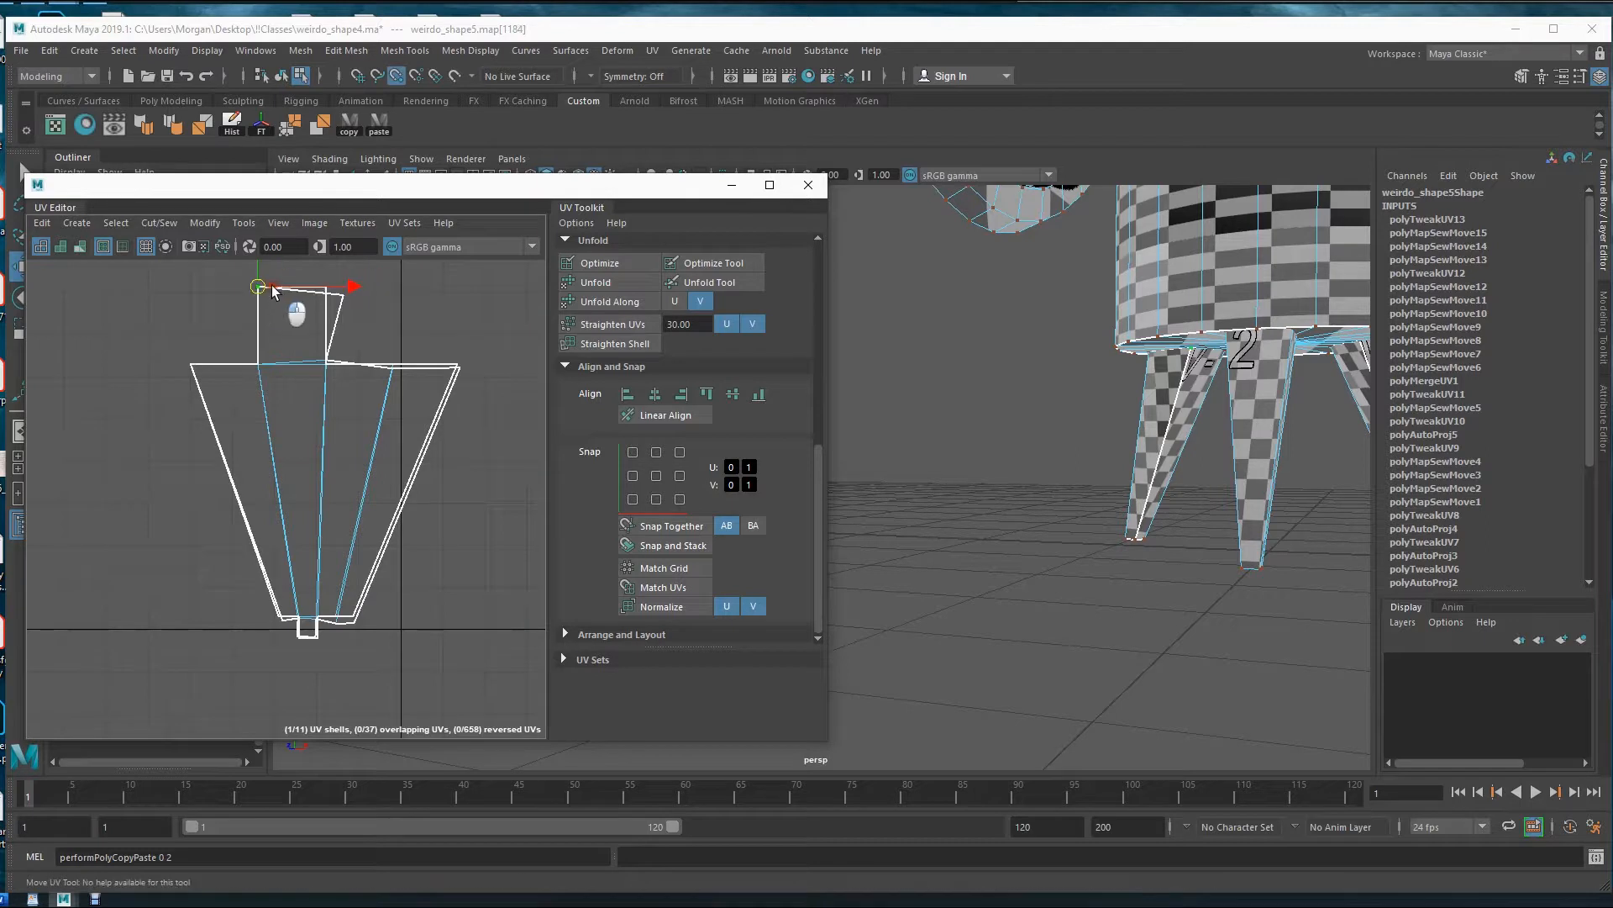
pyautogui.click(343, 295)
pyautogui.click(366, 317)
pyautogui.moveTo(346, 296); pyautogui.dragTo(326, 287)
# - Align the stacked legs' upper row of UVs to maximum V, and do the same with their lower row
pyautogui.moveTo(298, 345); pyautogui.dragTo(467, 391)
pyautogui.moveTo(160, 342); pyautogui.dragTo(460, 383)
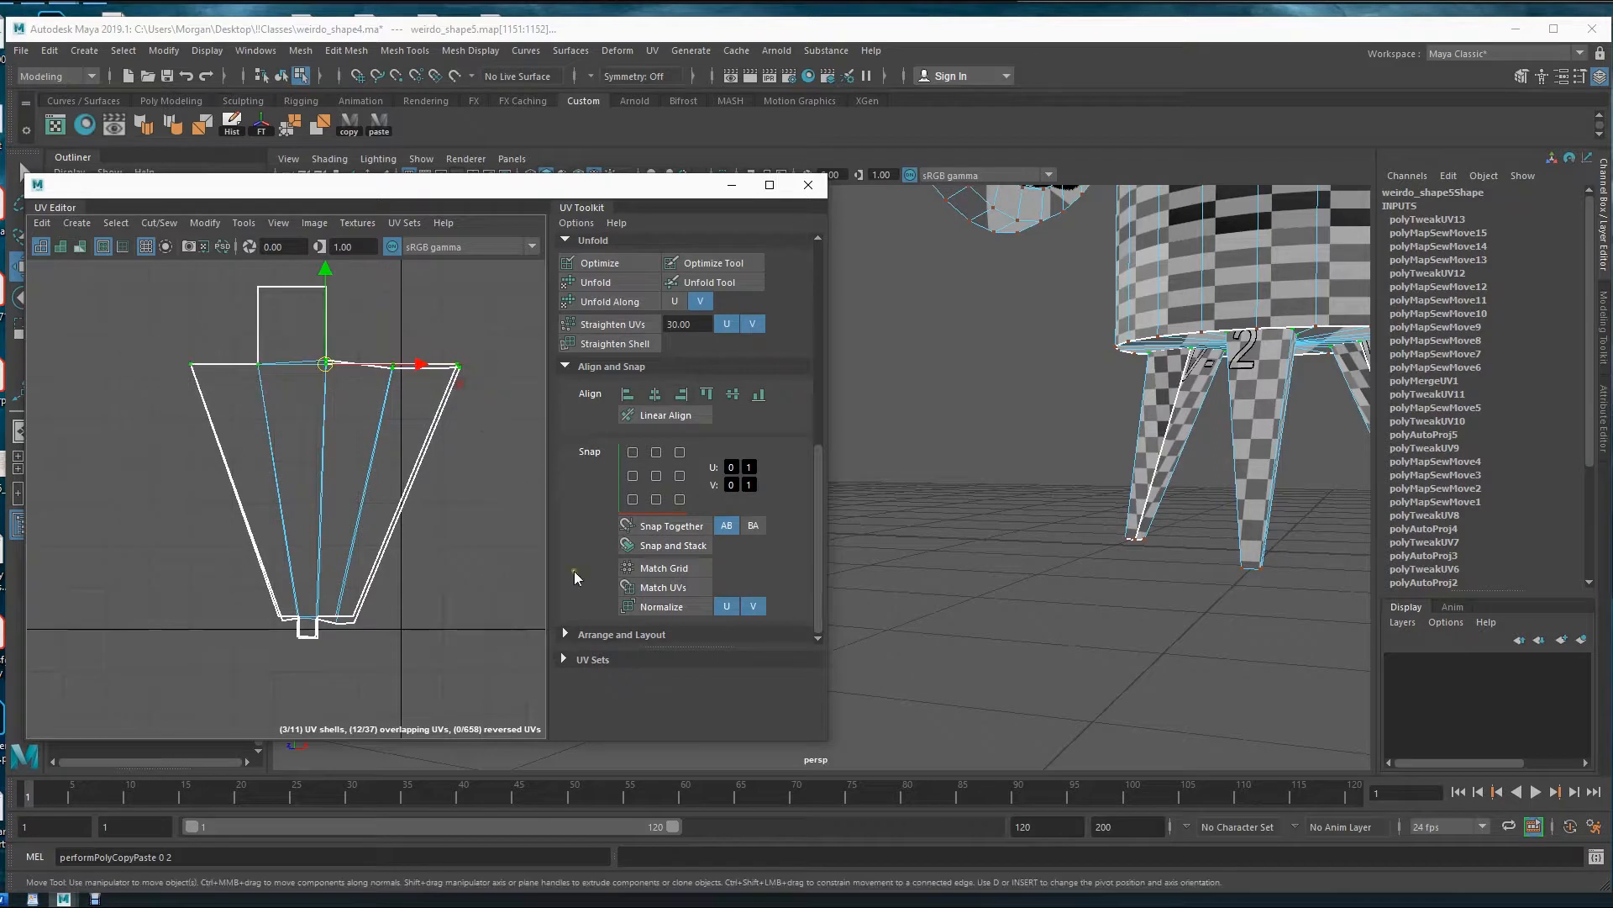
pyautogui.click(687, 395)
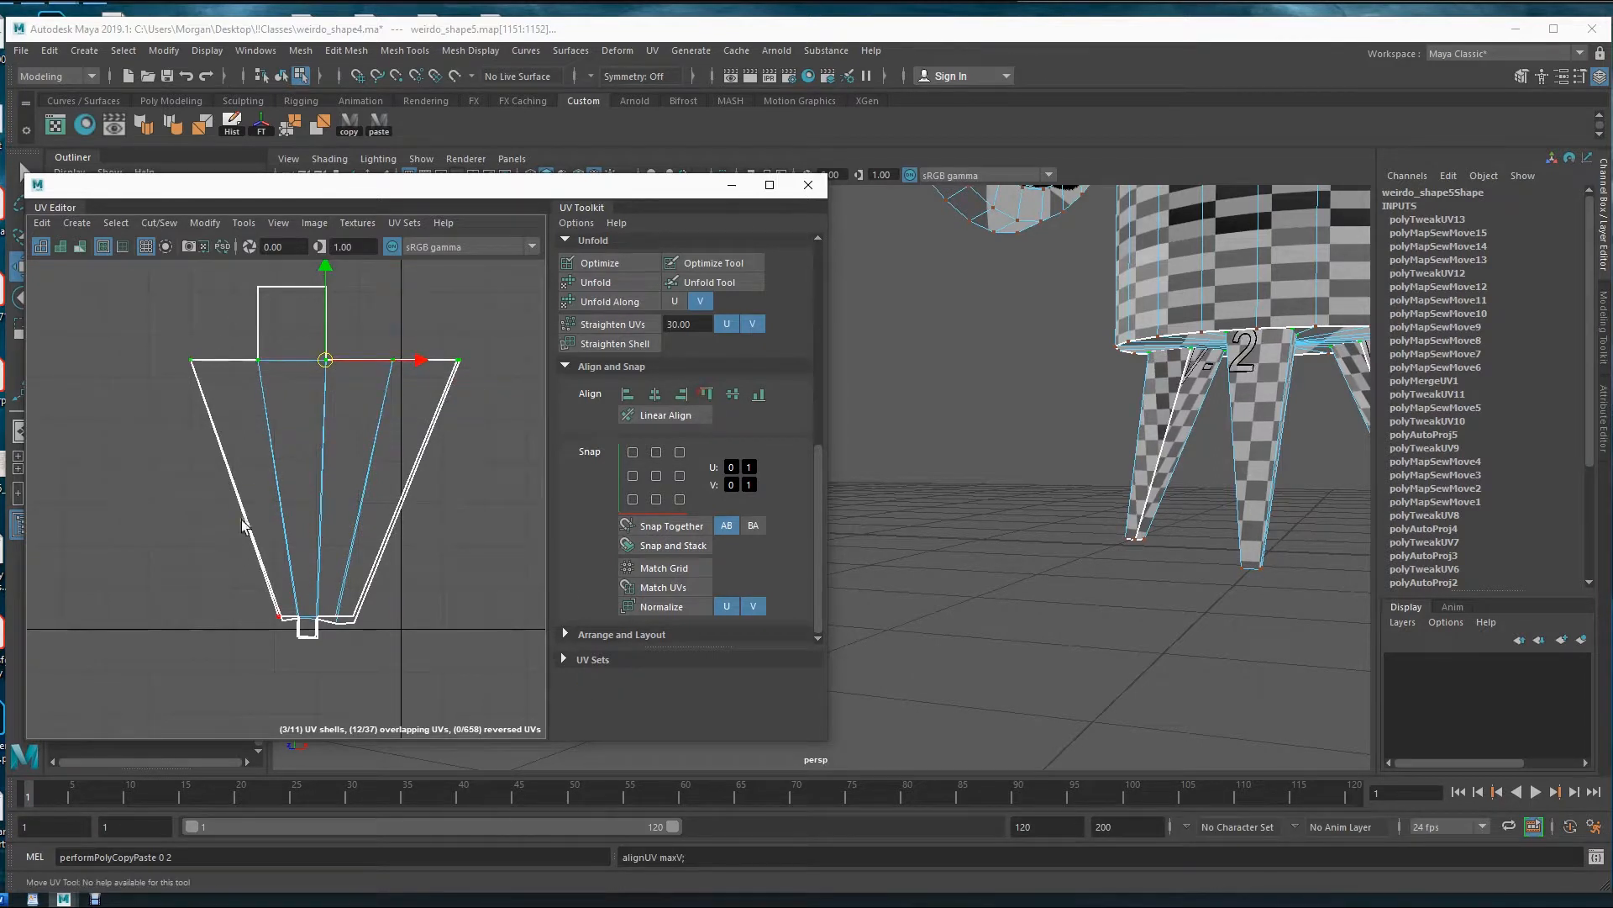
pyautogui.moveTo(375, 630); pyautogui.dragTo(377, 632)
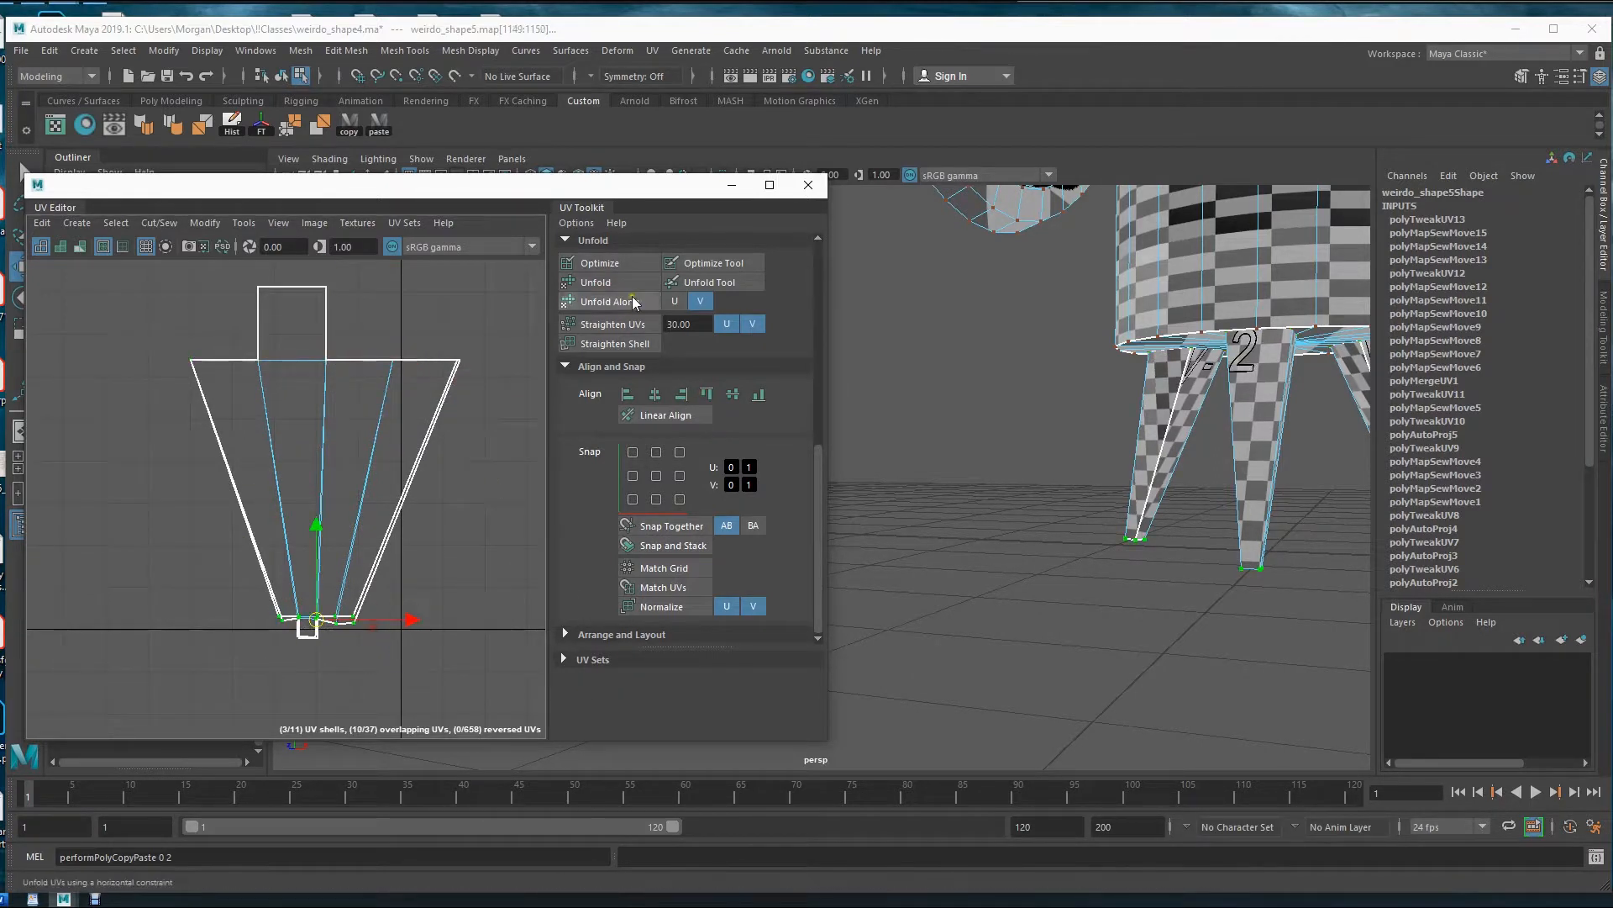
pyautogui.click(706, 395)
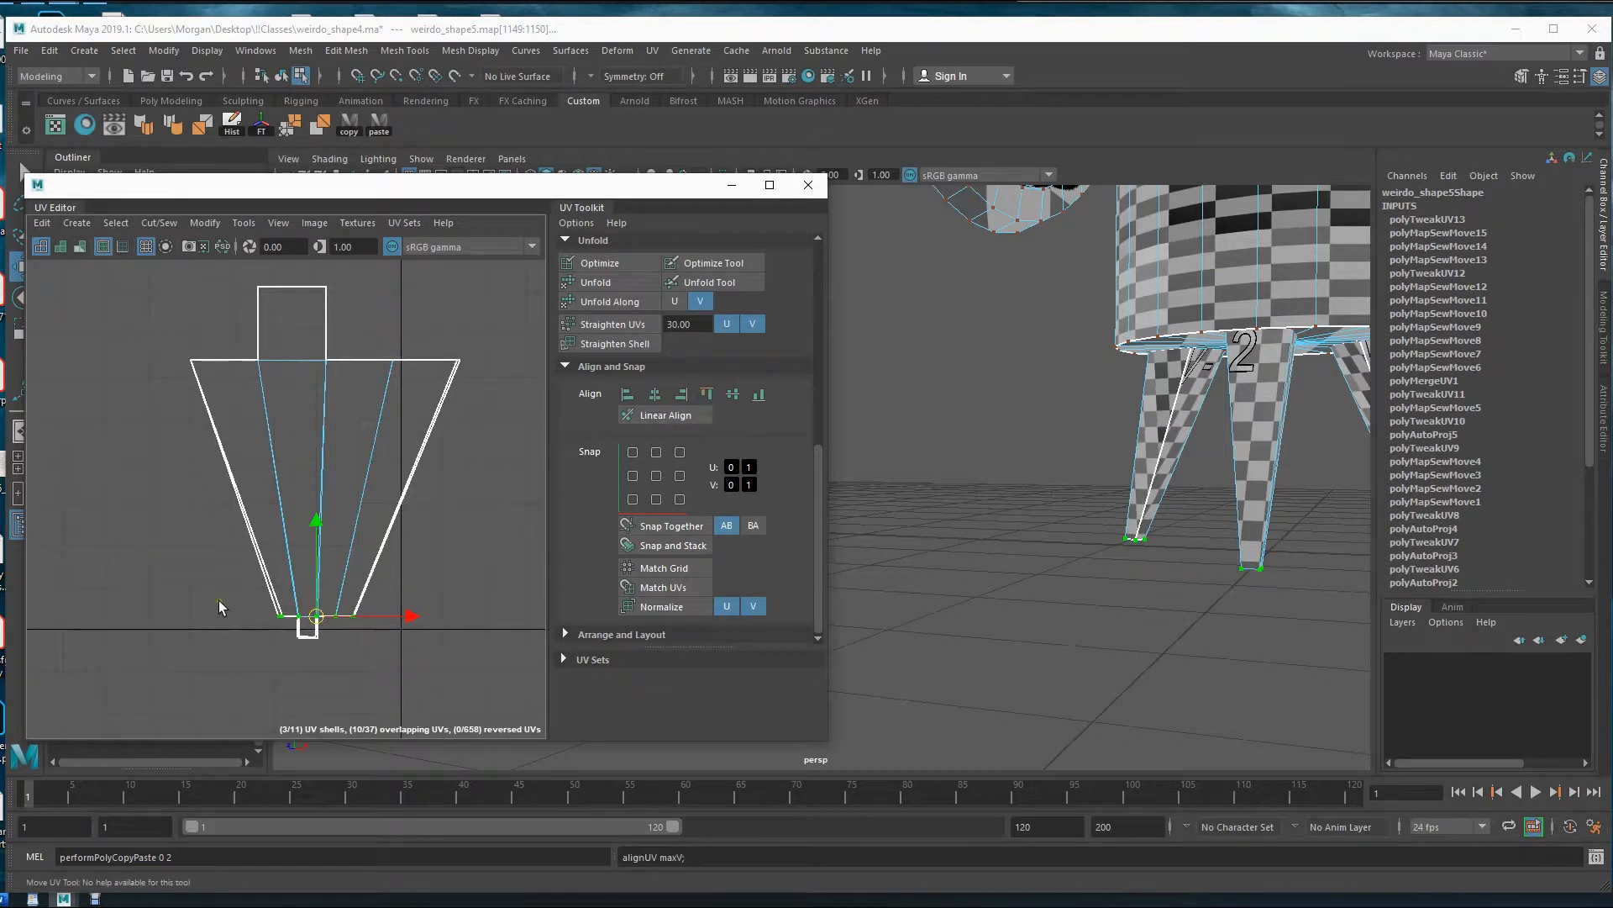
# - Center the overlapping UVs in U and V at the leg stack's lower-left, lower-right and upper-right corners
pyautogui.moveTo(279, 636); pyautogui.dragTo(280, 635)
pyautogui.click(656, 397)
pyautogui.click(734, 395)
pyautogui.moveTo(345, 601); pyautogui.dragTo(363, 626)
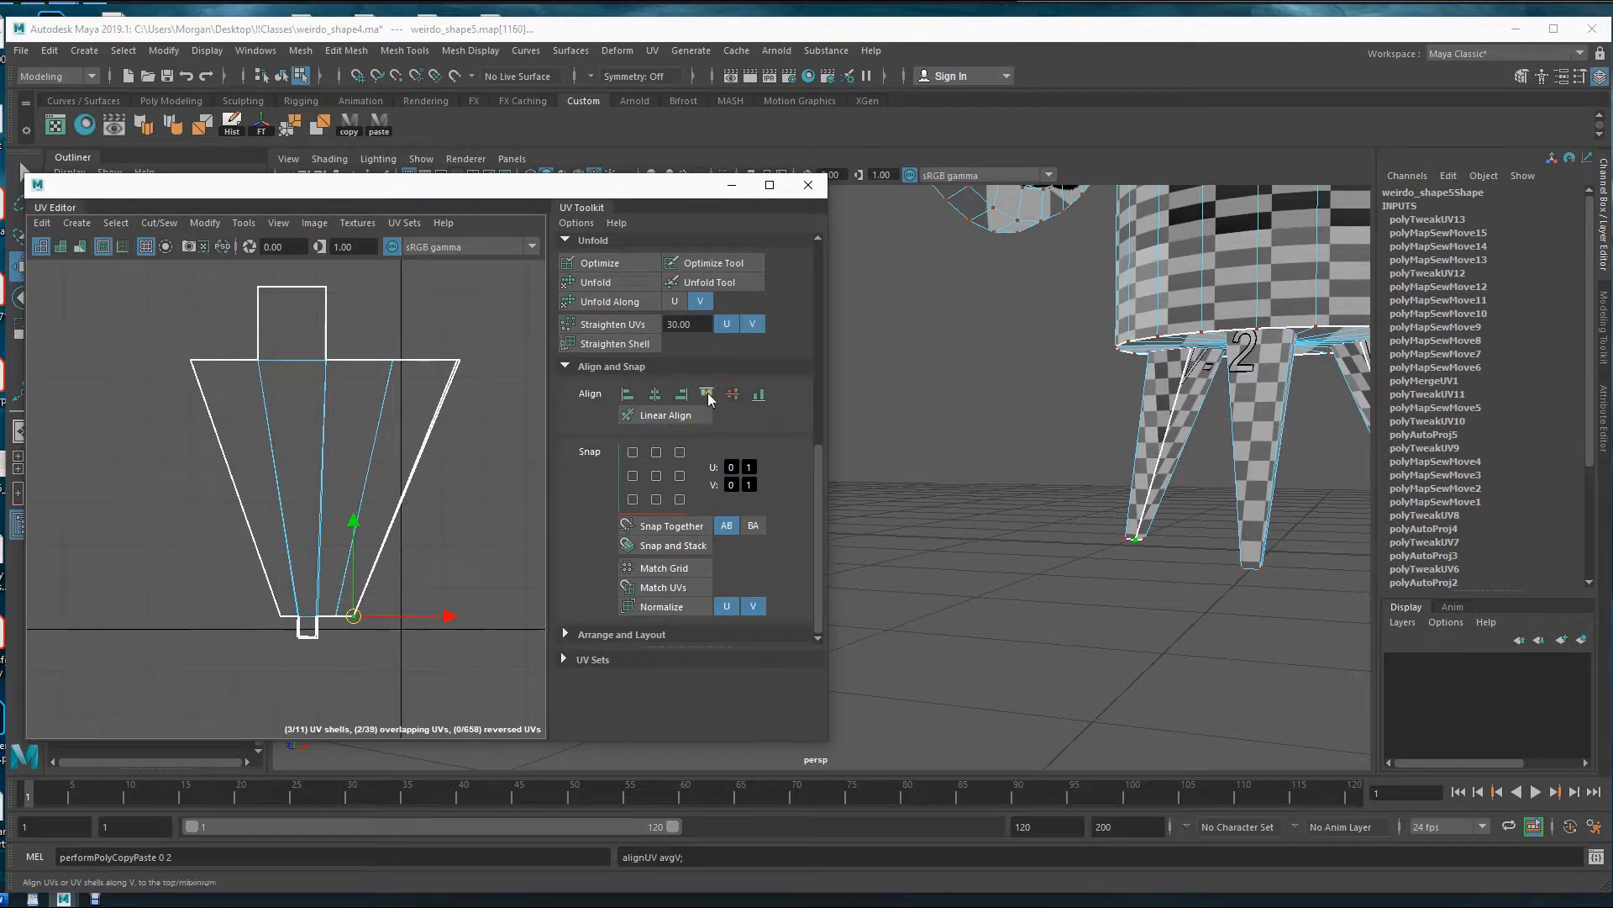
pyautogui.click(458, 360)
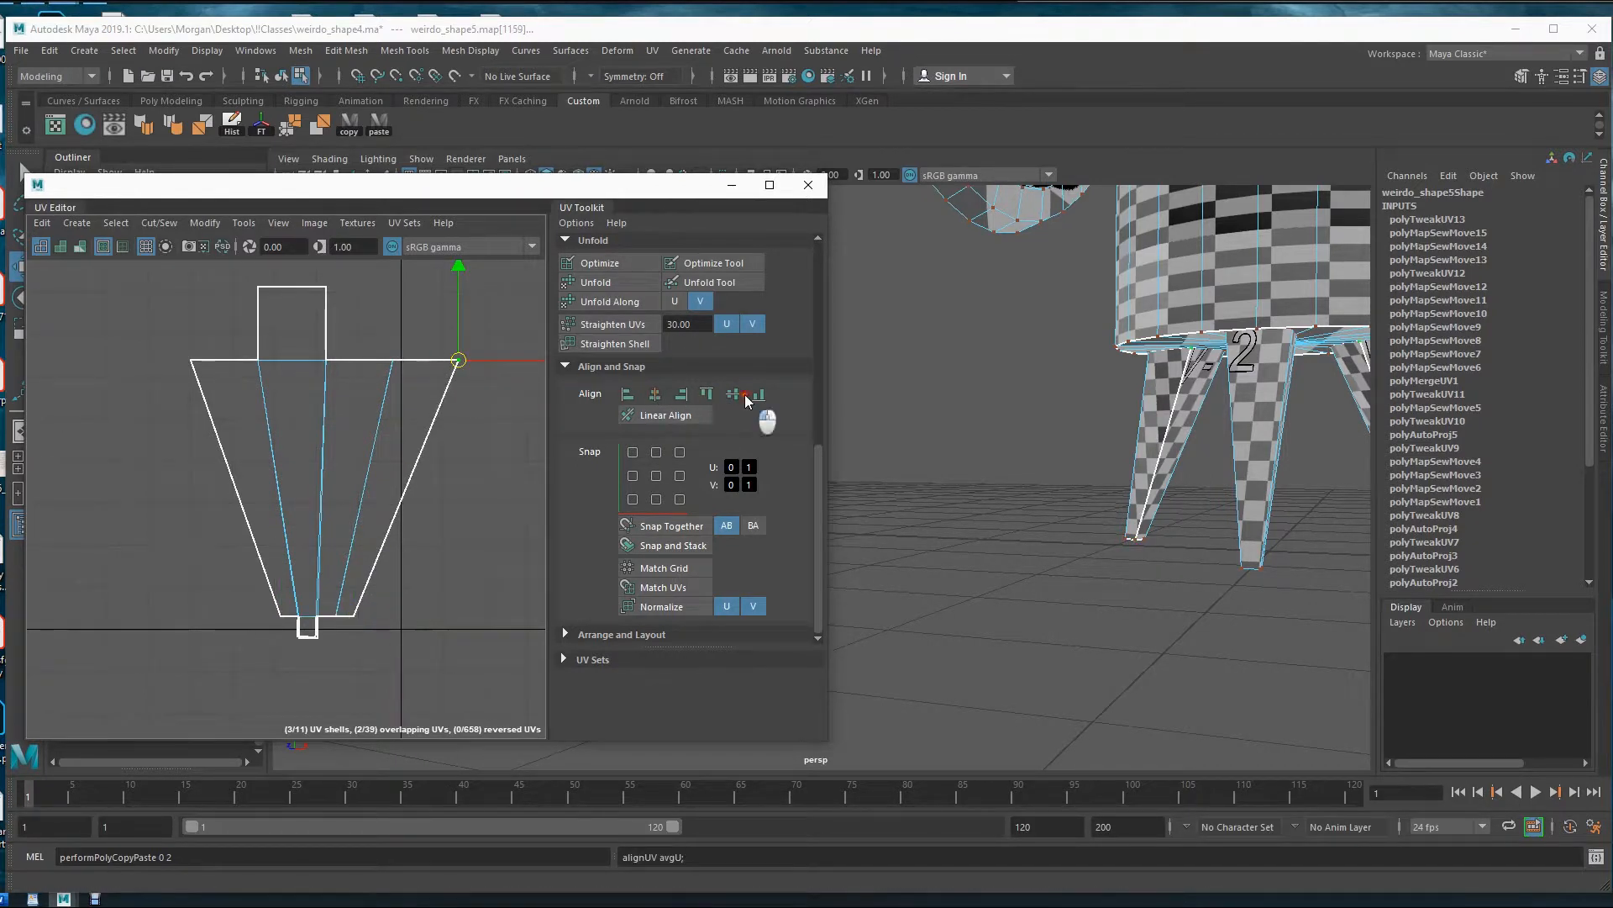
# - Align the lower UVs of the three stacked small foot caps to maximum V and center both cap sides in U
pyautogui.moveTo(285, 630); pyautogui.dragTo(359, 691)
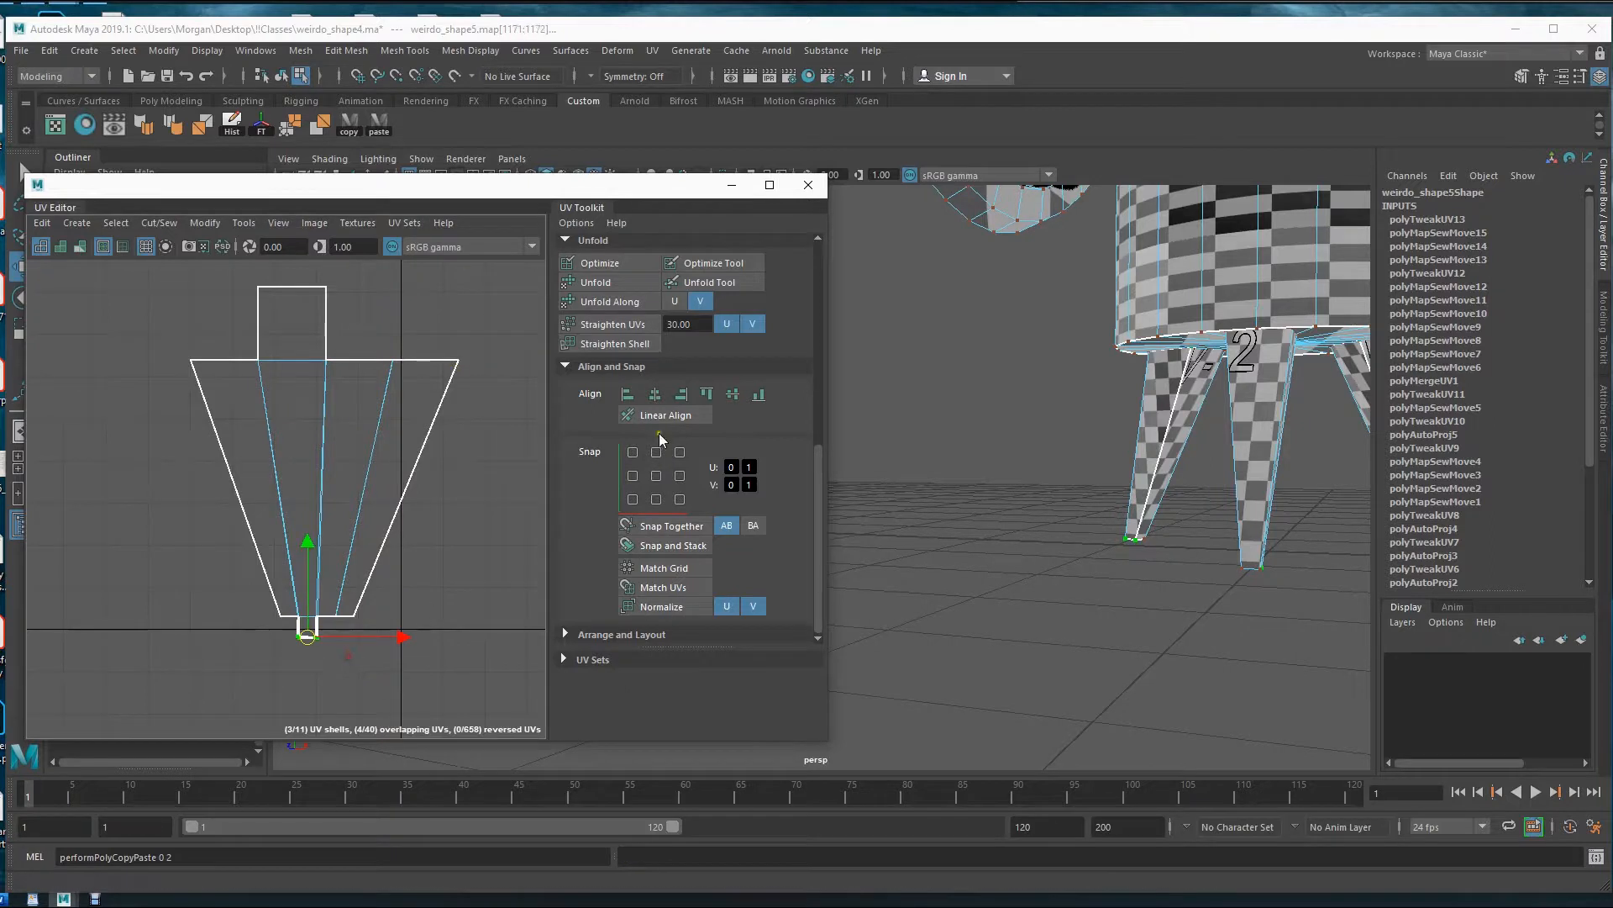
pyautogui.click(707, 393)
pyautogui.moveTo(336, 610); pyautogui.dragTo(323, 673)
pyautogui.click(654, 394)
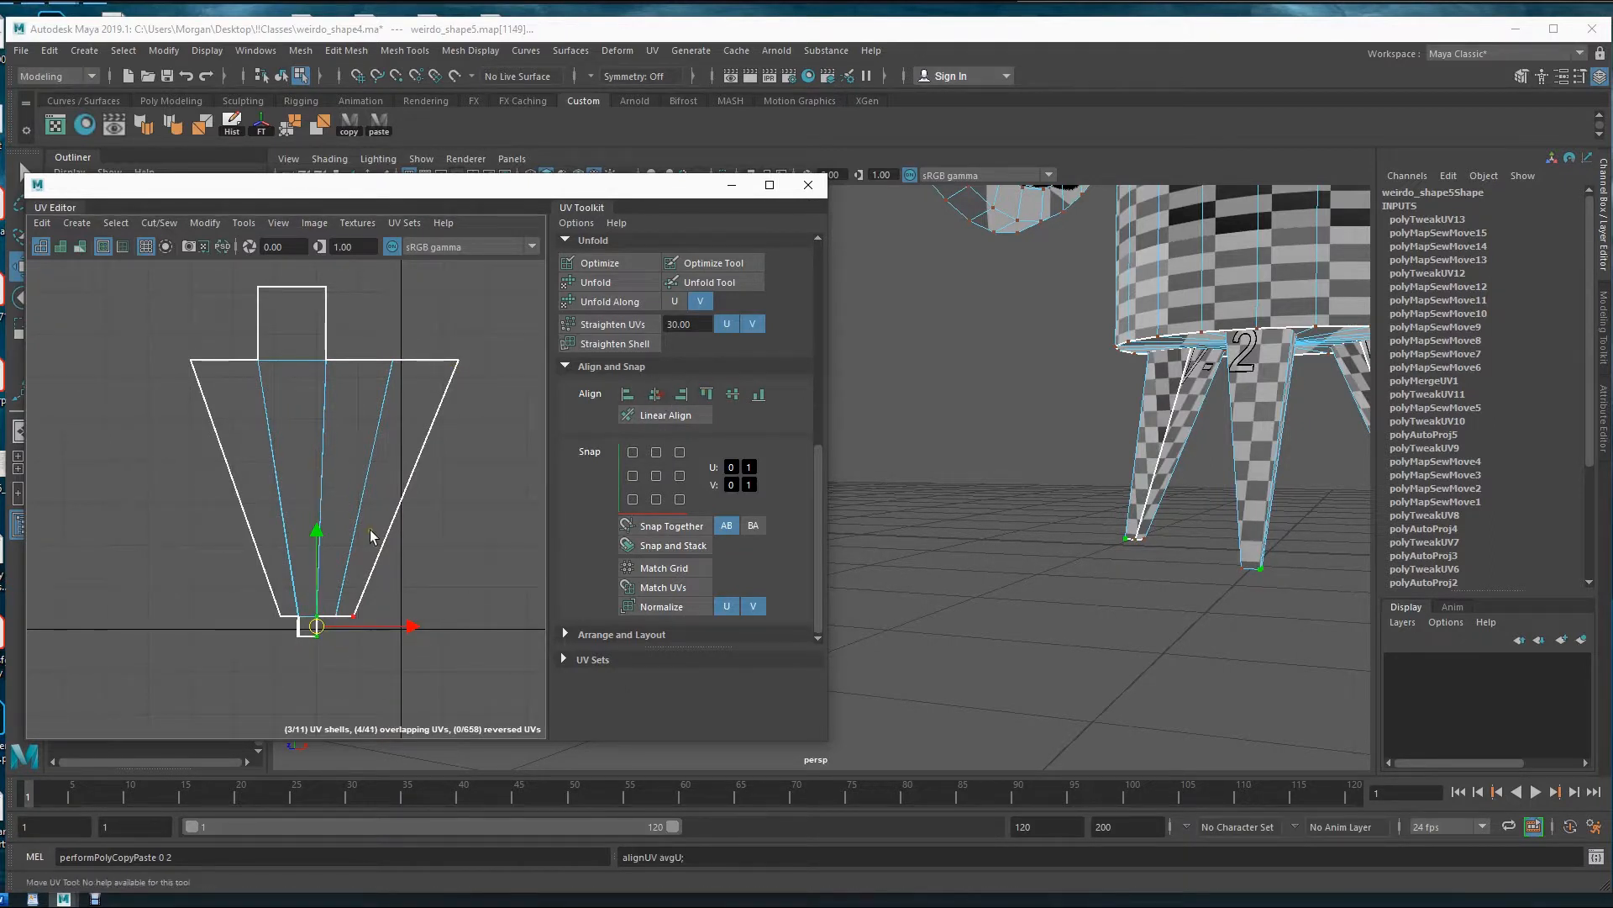
pyautogui.moveTo(288, 603); pyautogui.dragTo(312, 660)
pyautogui.click(654, 393)
# - Move the stacked leg shells up beside the wide body shell, outside the 0–1 UV tile
pyautogui.scroll(-8, 356, 592)
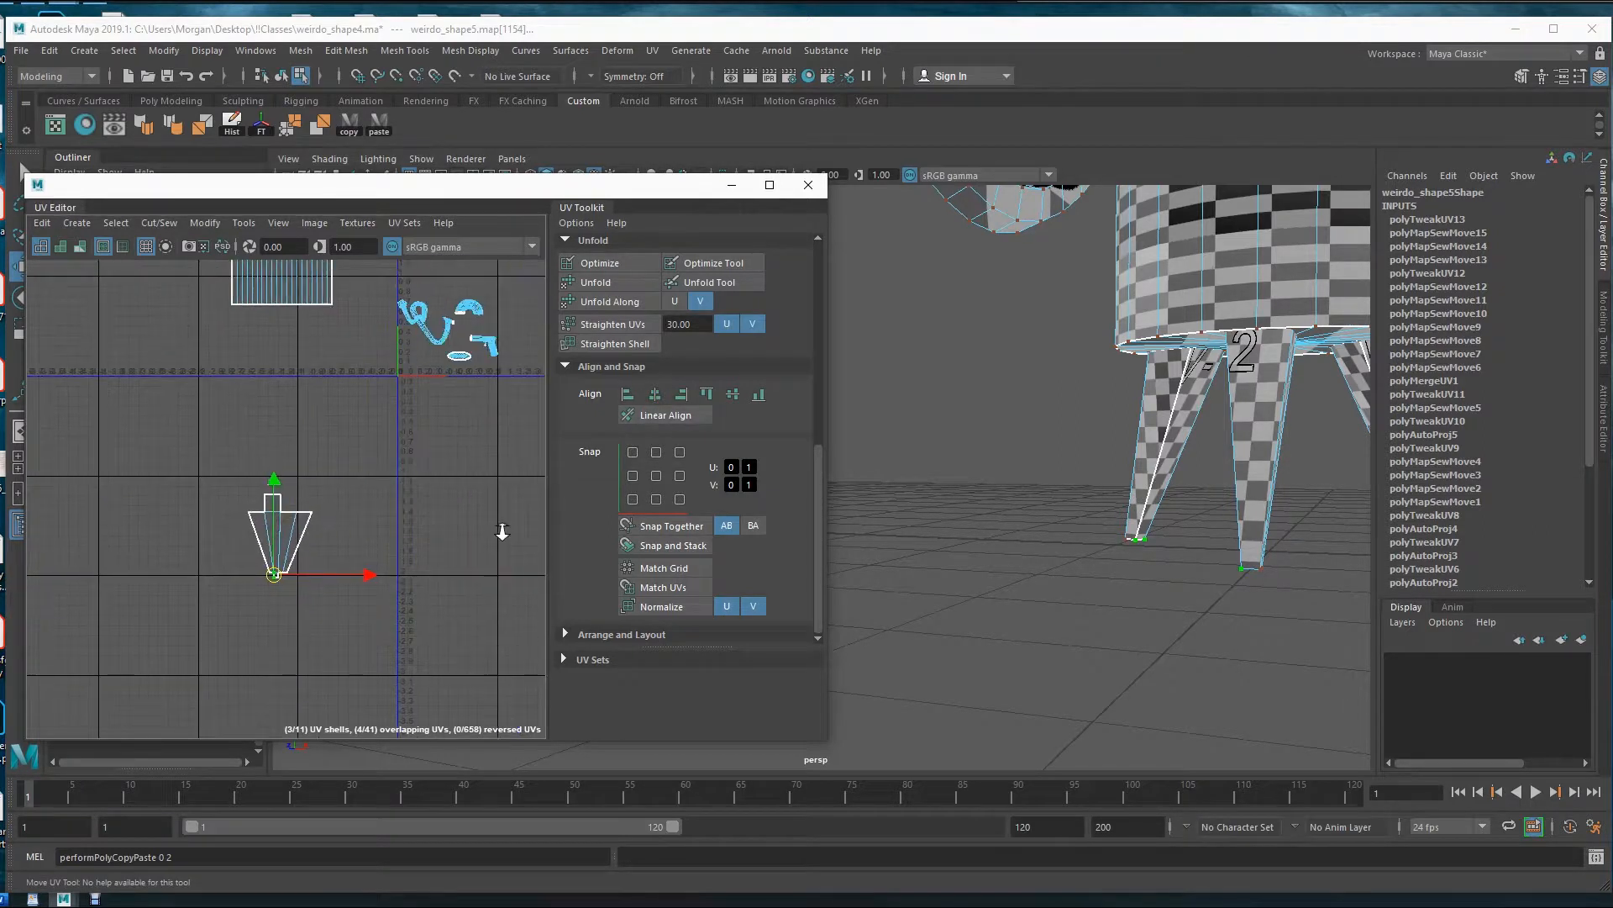
pyautogui.keyDown('alt'); pyautogui.moveTo(387, 509); pyautogui.dragTo(366, 516, button='middle'); pyautogui.keyUp('alt')
pyautogui.moveTo(277, 509); pyautogui.dragTo(242, 391)
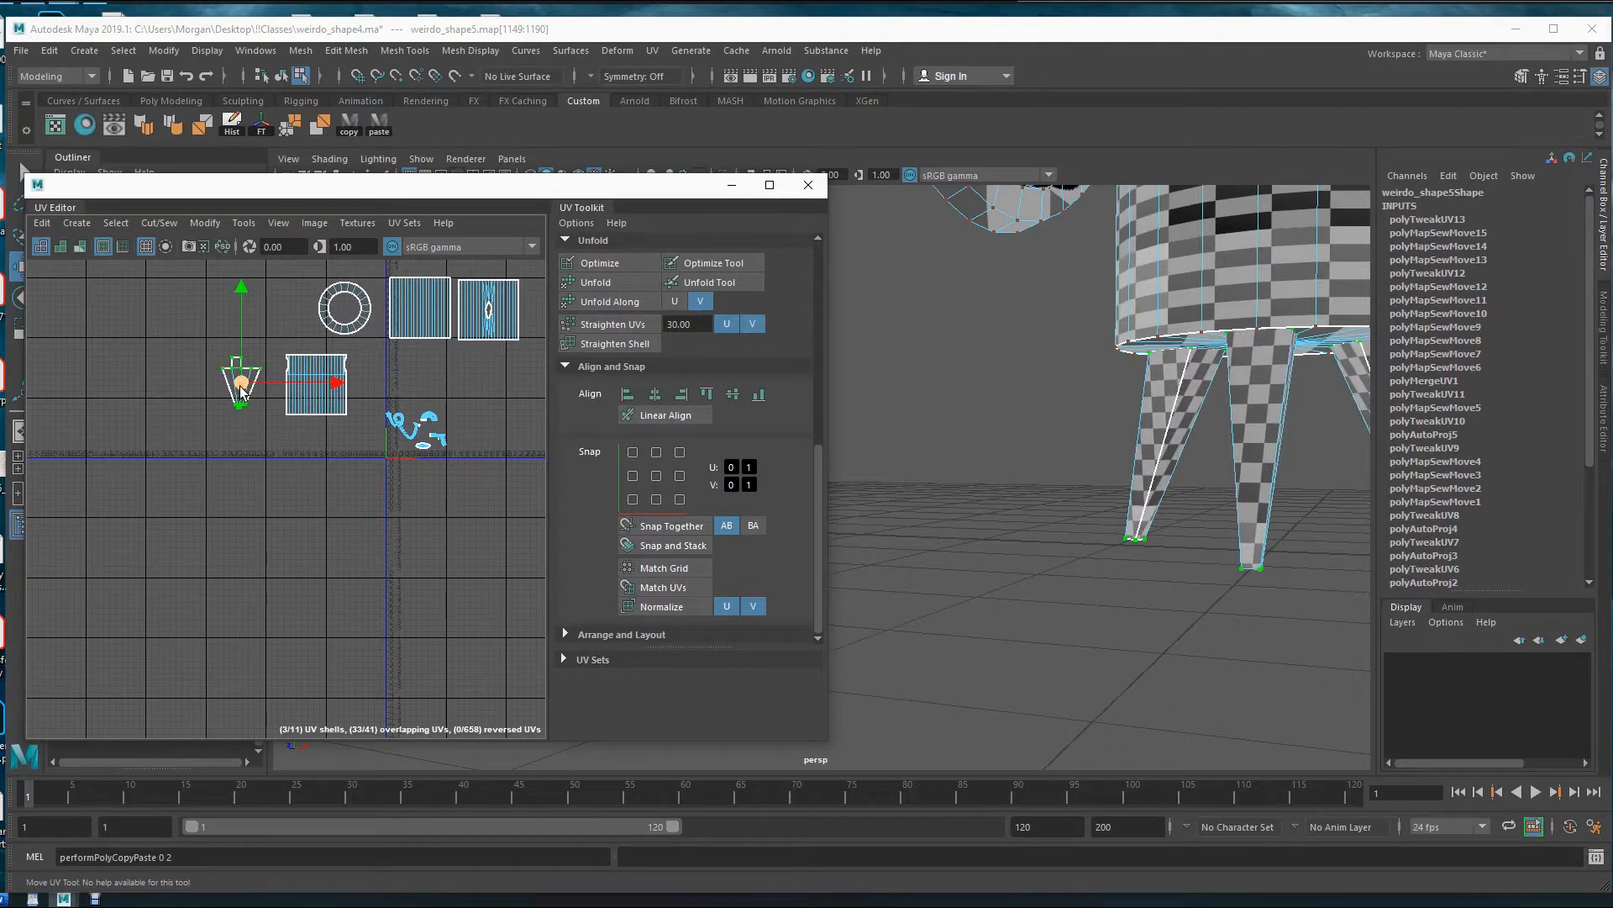
# - Examine the checker pattern on the legs and across the whole model
pyautogui.keyDown('alt'); pyautogui.moveTo(1119, 549); pyautogui.dragTo(1076, 512, button='right'); pyautogui.keyUp('alt')
pyautogui.keyDown('alt'); pyautogui.moveTo(1275, 479); pyautogui.dragTo(1224, 627, button='middle'); pyautogui.keyUp('alt')
pyautogui.keyDown('alt'); pyautogui.moveTo(1224, 628); pyautogui.dragTo(997, 534, button='right'); pyautogui.keyUp('alt')
pyautogui.keyDown('alt'); pyautogui.moveTo(1042, 486); pyautogui.dragTo(1061, 531); pyautogui.keyUp('alt')
pyautogui.click(483, 191)
pyautogui.click(909, 513)
pyautogui.keyDown('alt'); pyautogui.moveTo(898, 531); pyautogui.dragTo(1082, 443); pyautogui.keyUp('alt')
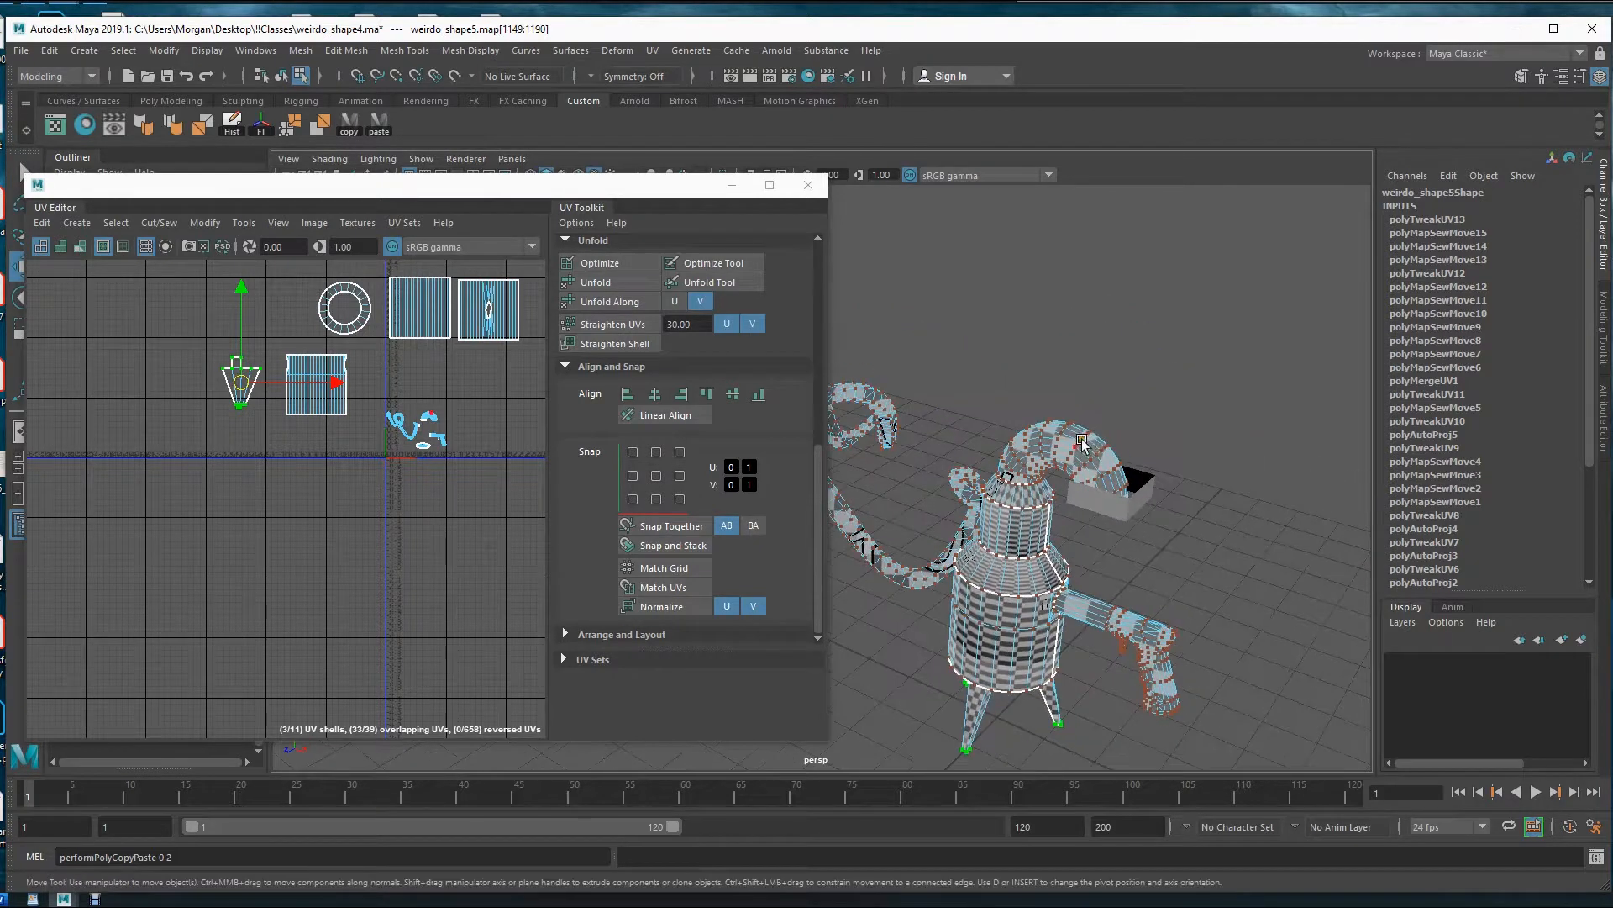
# - Close the UV Editor and return weirdo_shape5 to object mode with the whole model in view
pyautogui.click(809, 193)
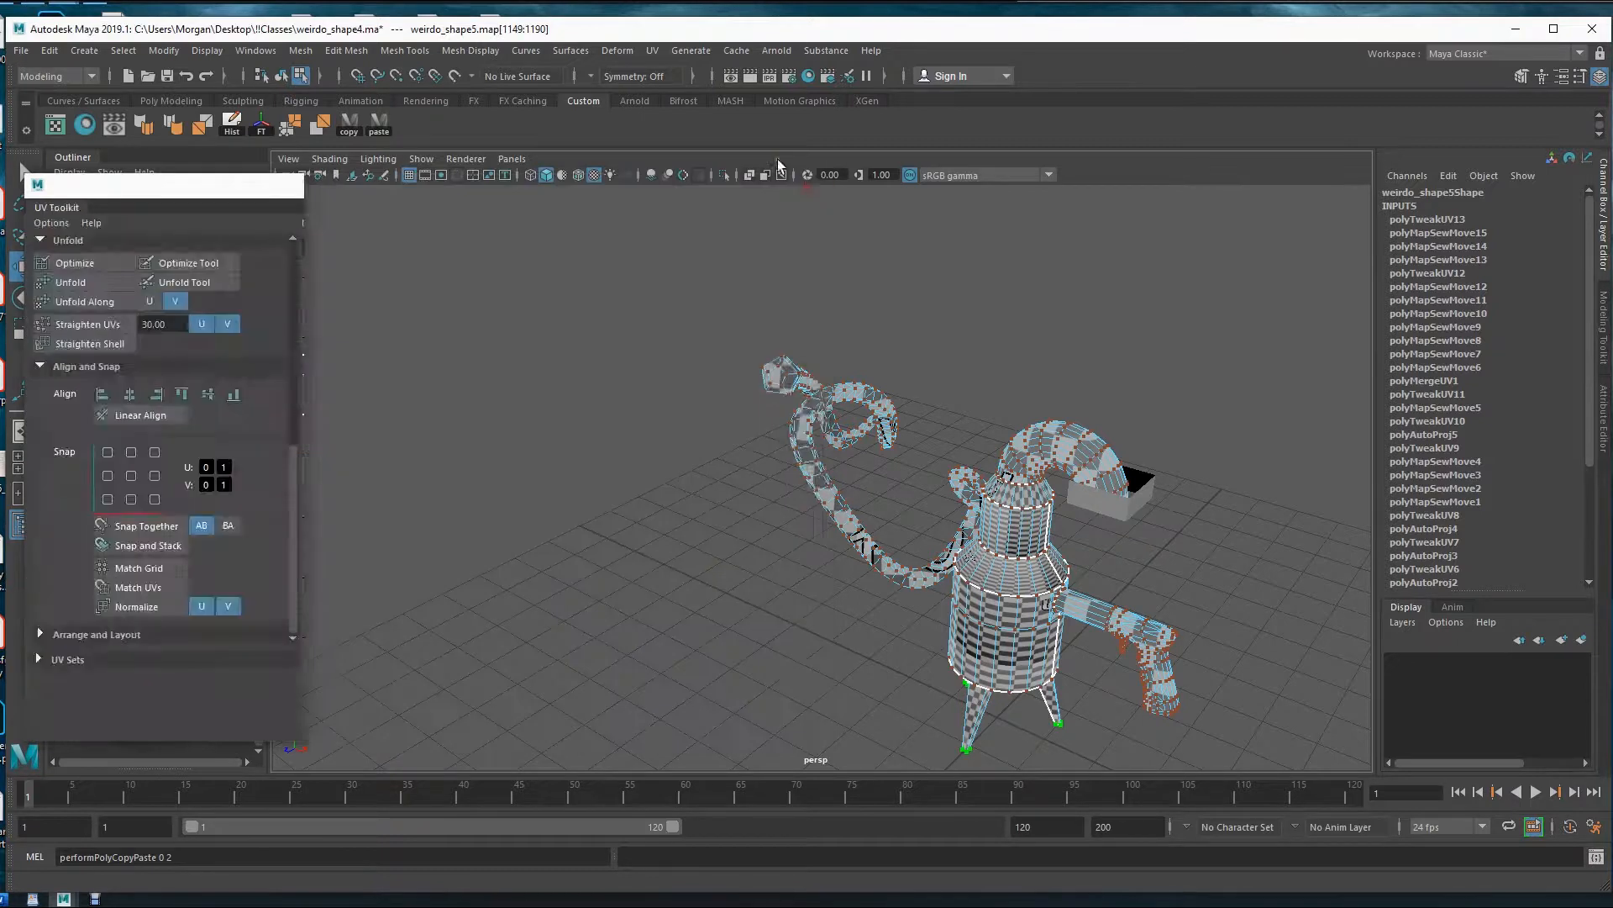
pyautogui.keyDown('alt'); pyautogui.moveTo(919, 638); pyautogui.dragTo(717, 502); pyautogui.keyUp('alt')
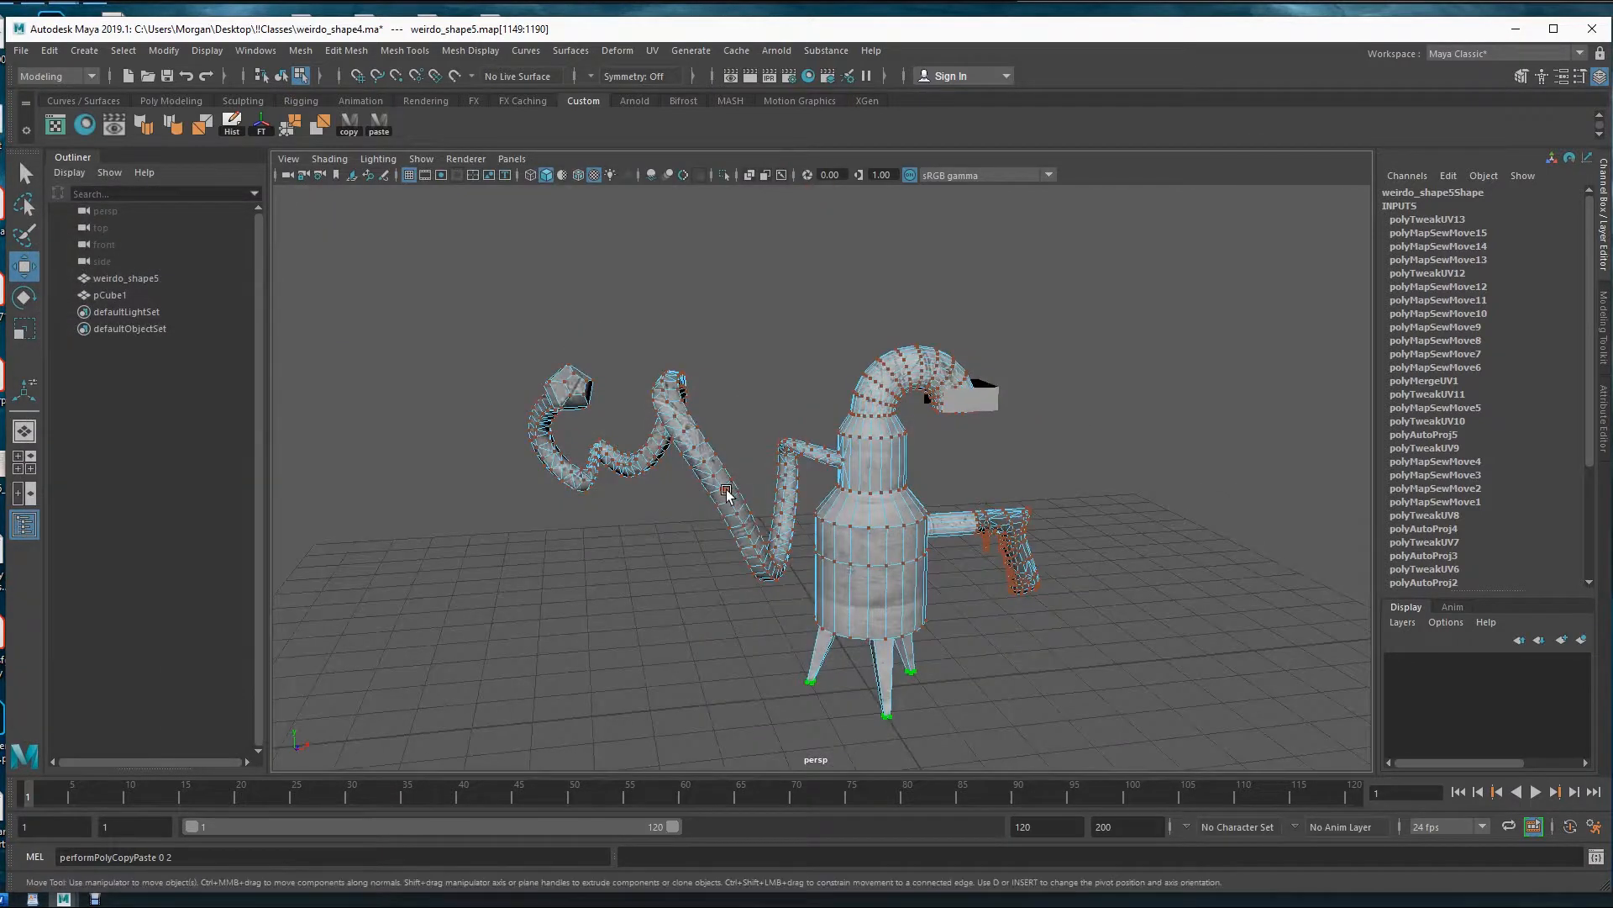
pyautogui.press('F8')
pyautogui.keyDown('alt'); pyautogui.moveTo(796, 555); pyautogui.dragTo(748, 578); pyautogui.keyUp('alt')
pyautogui.keyDown('alt'); pyautogui.moveTo(918, 552); pyautogui.dragTo(888, 602, button='middle'); pyautogui.keyUp('alt')
pyautogui.scroll(4, 883, 502)
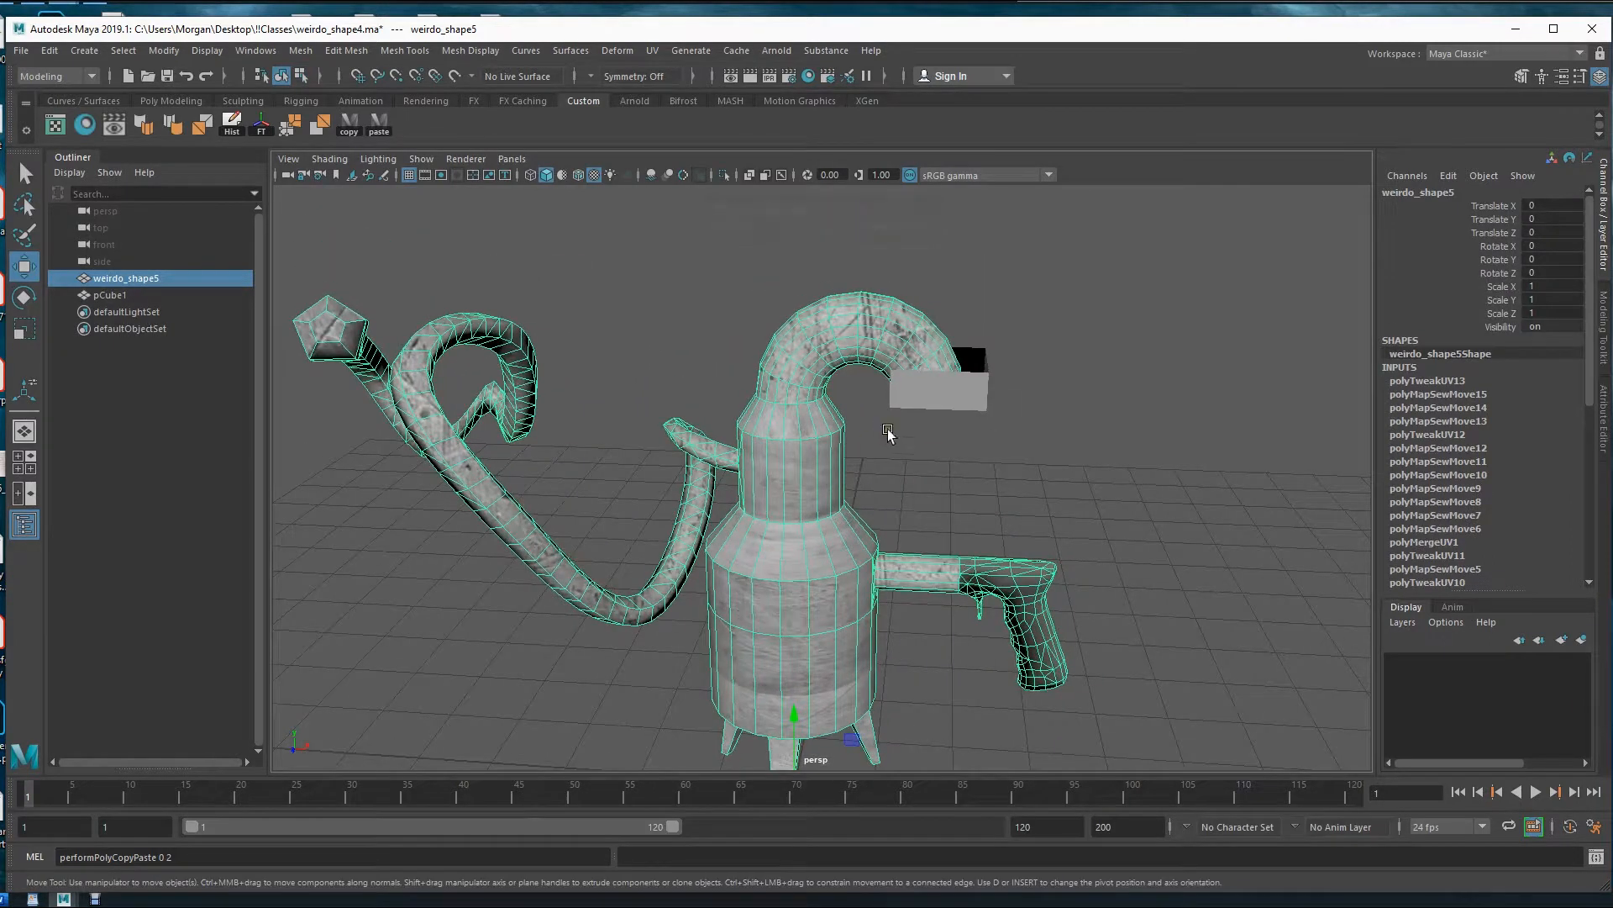
pyautogui.keyDown('alt'); pyautogui.moveTo(889, 435); pyautogui.dragTo(931, 432, button='middle'); pyautogui.keyUp('alt')
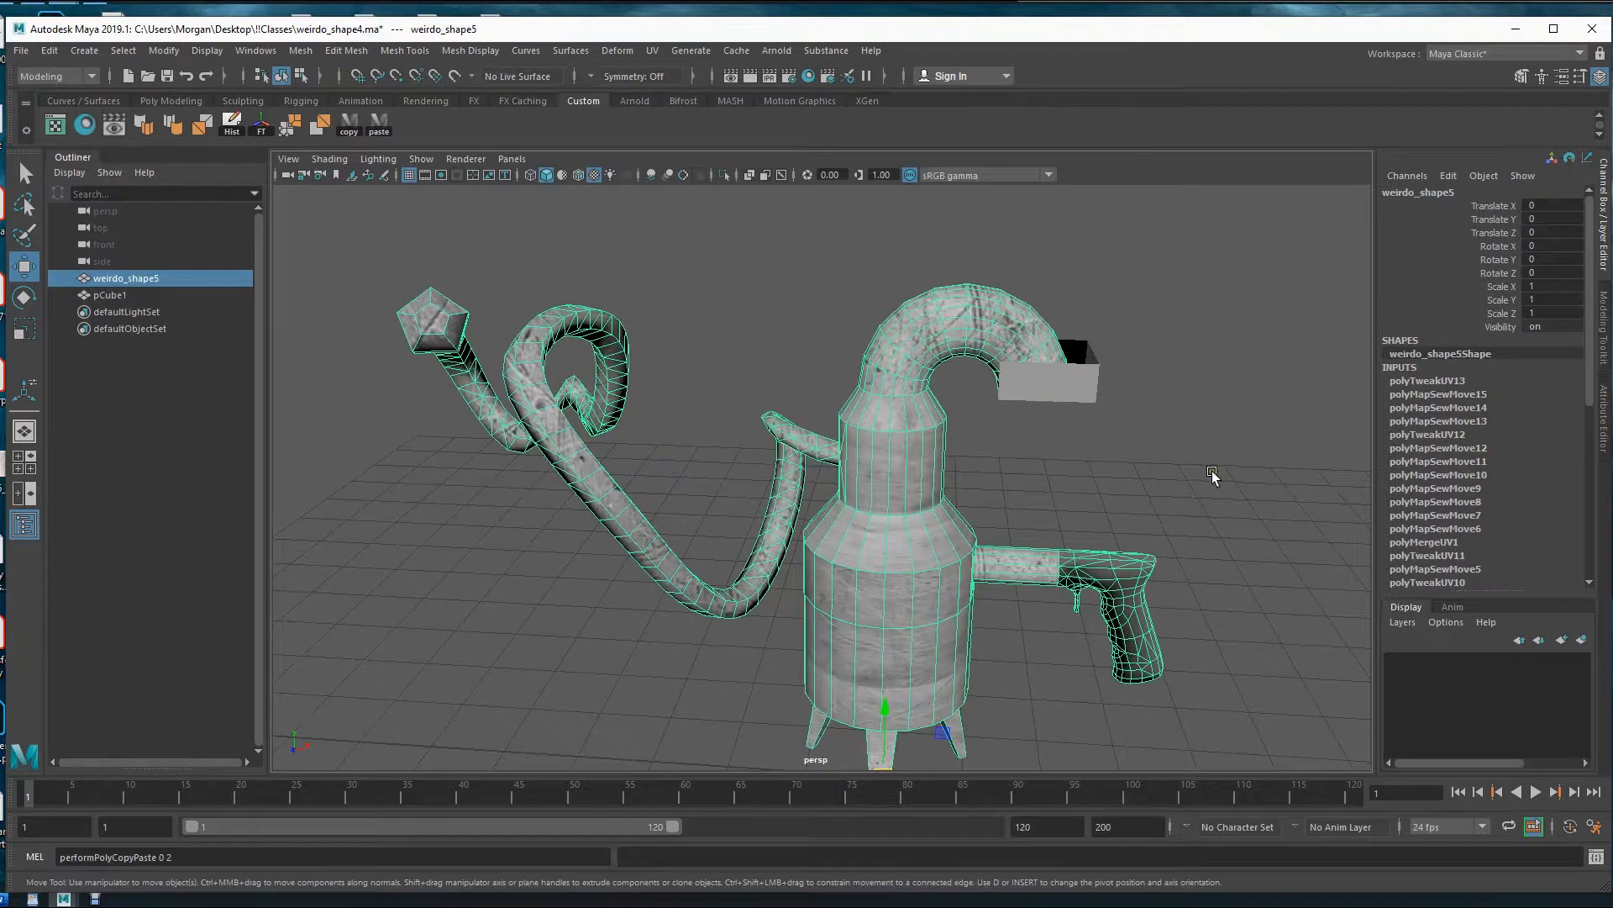
pyautogui.keyDown('alt'); pyautogui.moveTo(975, 508); pyautogui.dragTo(944, 489); pyautogui.keyUp('alt')
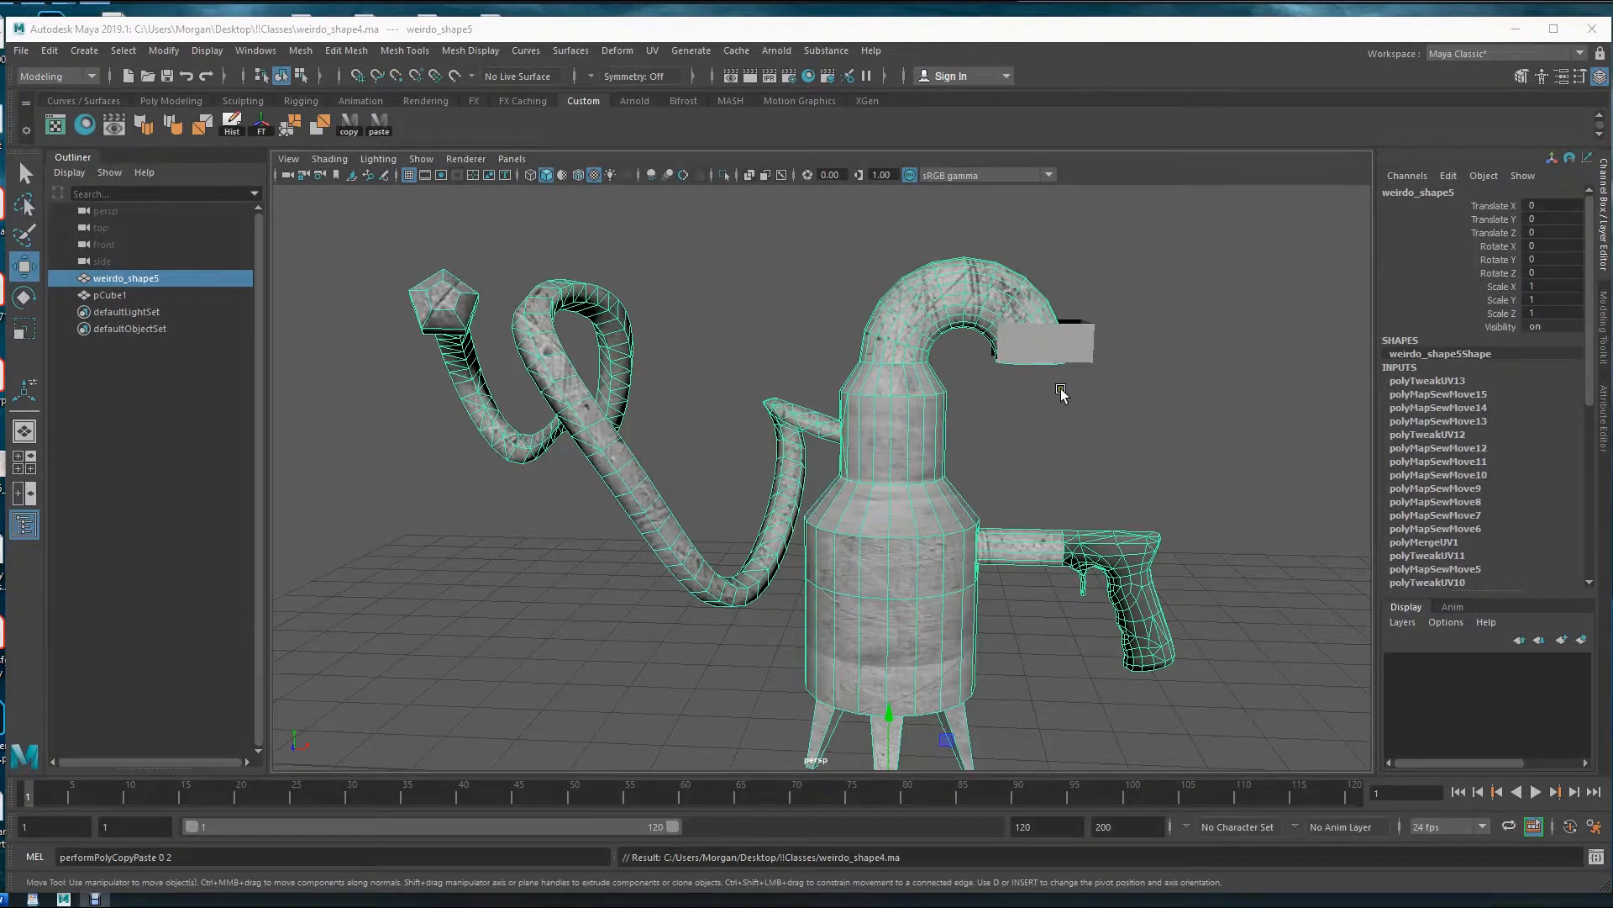
# - Hide pCube1 at the pipe's open end and display weirdo_shape5 in plain shading without textures
pyautogui.click(1084, 347)
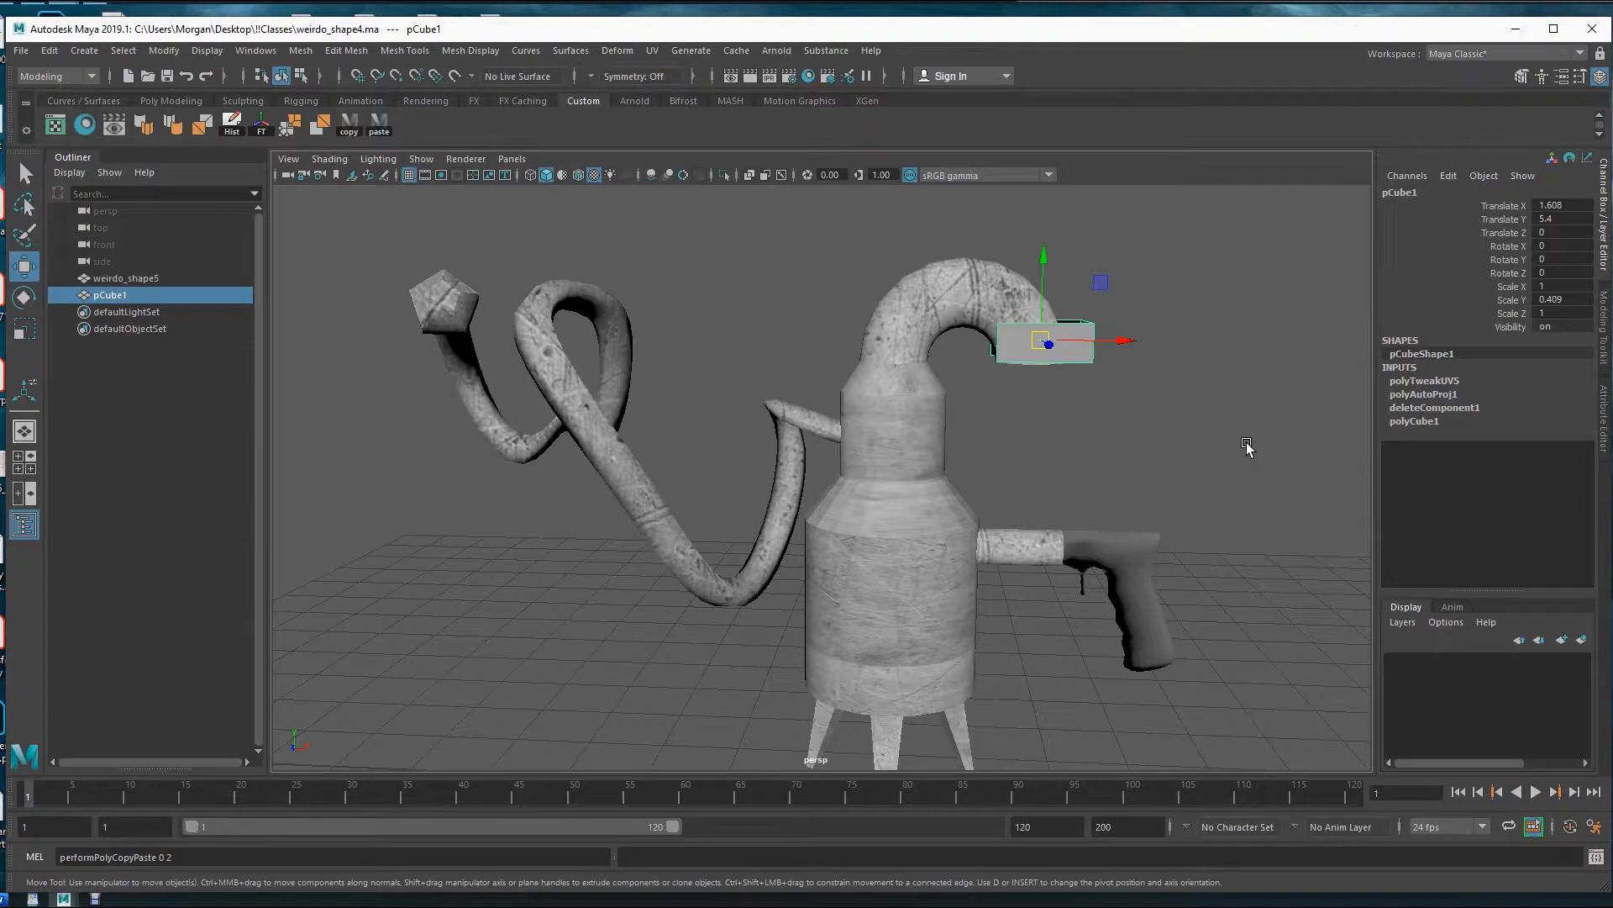
pyautogui.press('h')
pyautogui.keyDown('alt'); pyautogui.moveTo(1080, 398); pyautogui.dragTo(965, 411, button='middle'); pyautogui.keyUp('alt')
pyautogui.click(860, 312)
pyautogui.keyDown('alt'); pyautogui.moveTo(861, 311); pyautogui.dragTo(836, 450); pyautogui.keyUp('alt')
pyautogui.press('5')
pyautogui.moveTo(964, 529)
pyautogui.keyDown('alt'); pyautogui.mouseDown()
pyautogui.moveTo(842, 511)
pyautogui.moveTo(760, 538)
pyautogui.mouseUp(); pyautogui.keyUp('alt')
pyautogui.keyDown('alt'); pyautogui.moveTo(760, 538); pyautogui.dragTo(939, 451, button='right'); pyautogui.keyUp('alt')
pyautogui.keyDown('alt'); pyautogui.moveTo(939, 451); pyautogui.dragTo(945, 498, button='middle'); pyautogui.keyUp('alt')
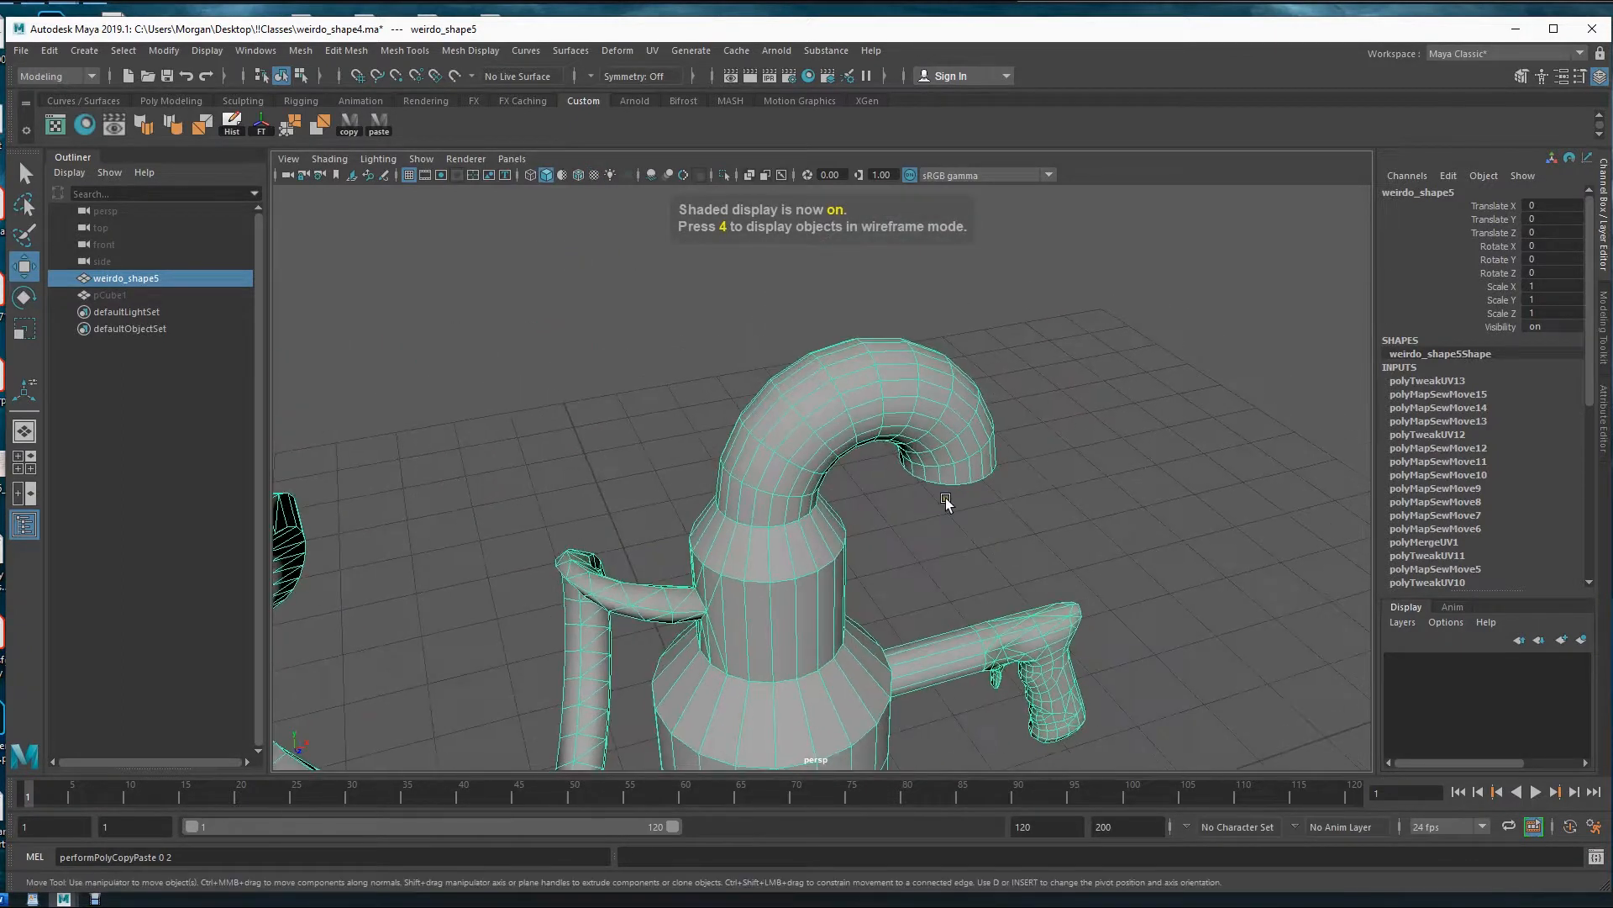
# - Delete the construction history of weirdo_shape5
pyautogui.click(231, 126)
pyautogui.keyDown('alt'); pyautogui.moveTo(774, 605); pyautogui.dragTo(855, 508); pyautogui.keyUp('alt')
pyautogui.keyDown('alt'); pyautogui.moveTo(890, 425); pyautogui.dragTo(885, 468, button='middle'); pyautogui.keyUp('alt')
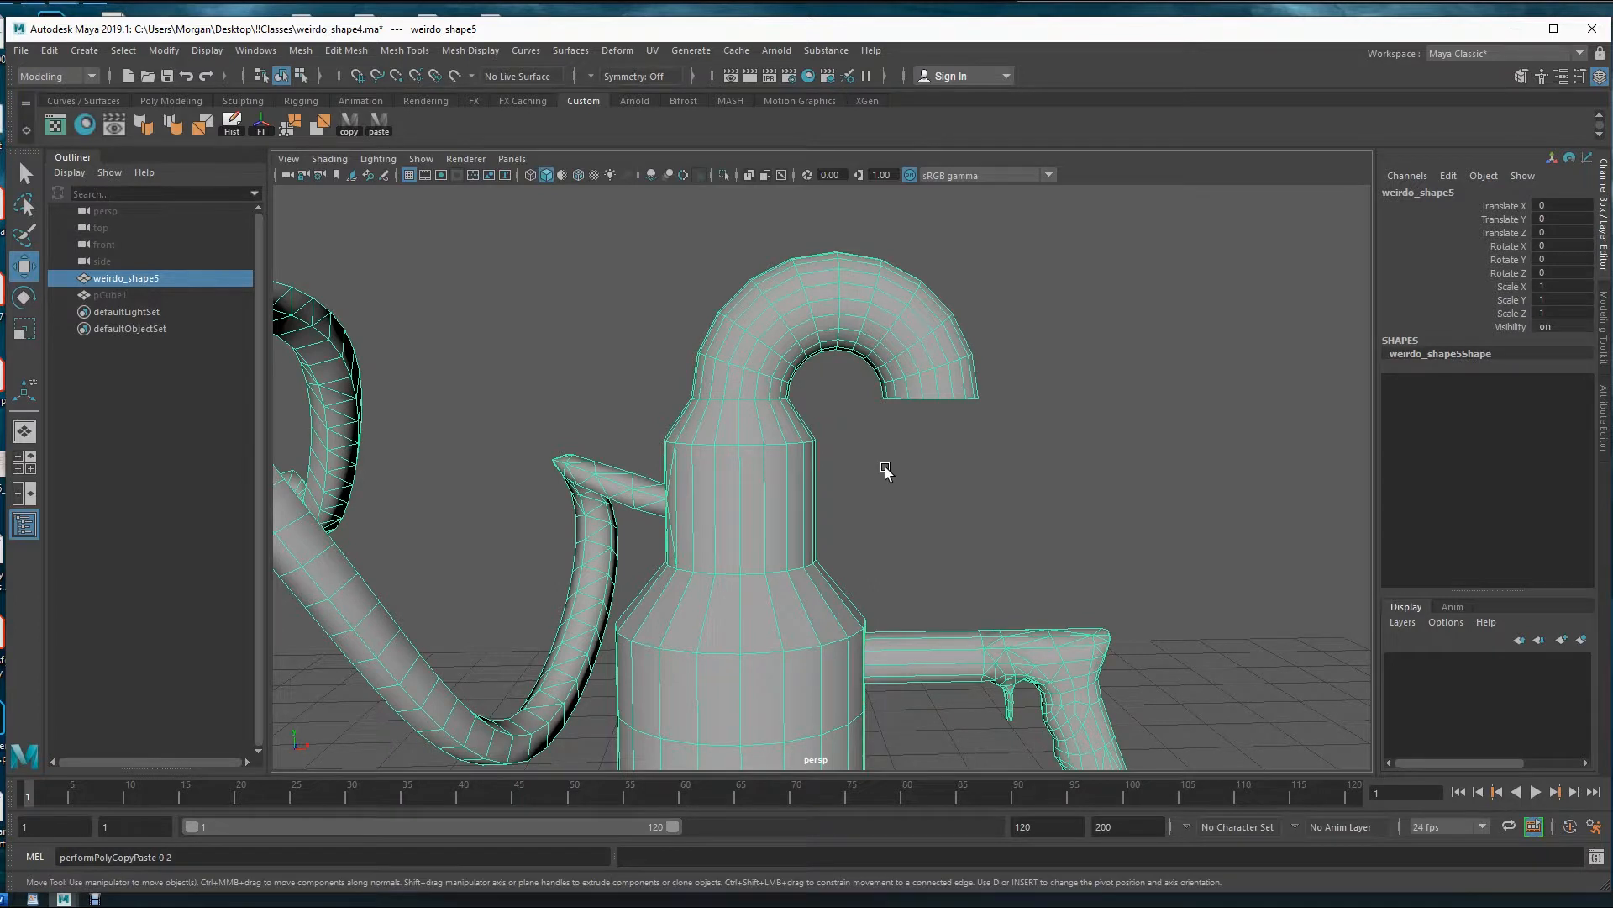
# - Select all faces of the curved pipe on top of the body
pyautogui.keyDown('alt'); pyautogui.moveTo(875, 468); pyautogui.dragTo(839, 464); pyautogui.keyUp('alt')
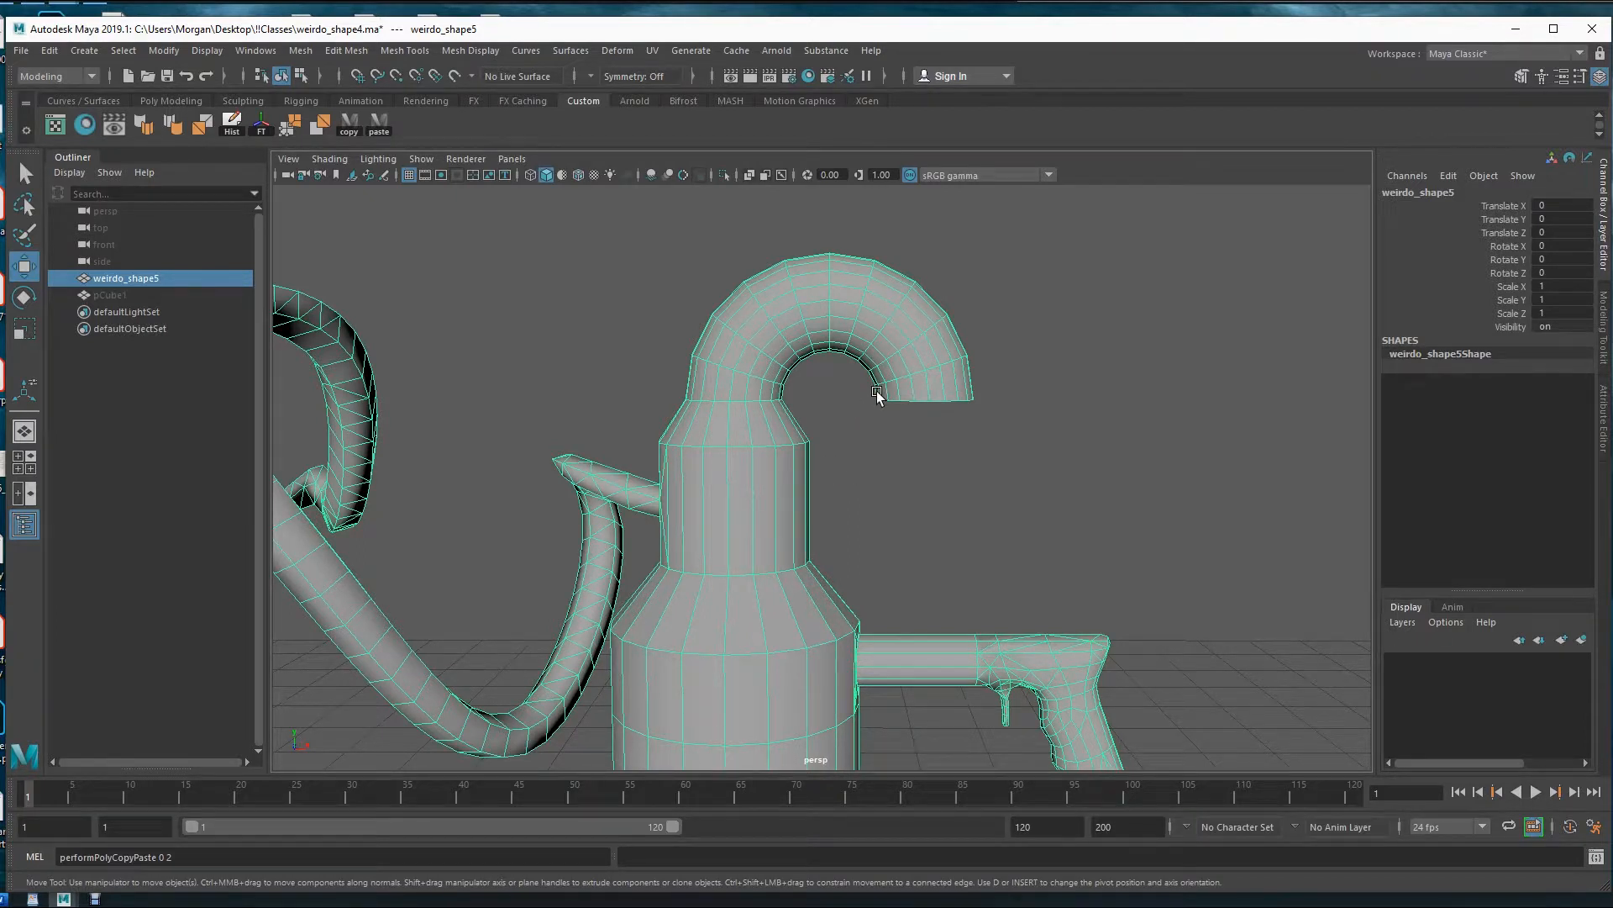
pyautogui.rightClick(787, 330)
pyautogui.moveTo(790, 329); pyautogui.dragTo(782, 369, button='right')
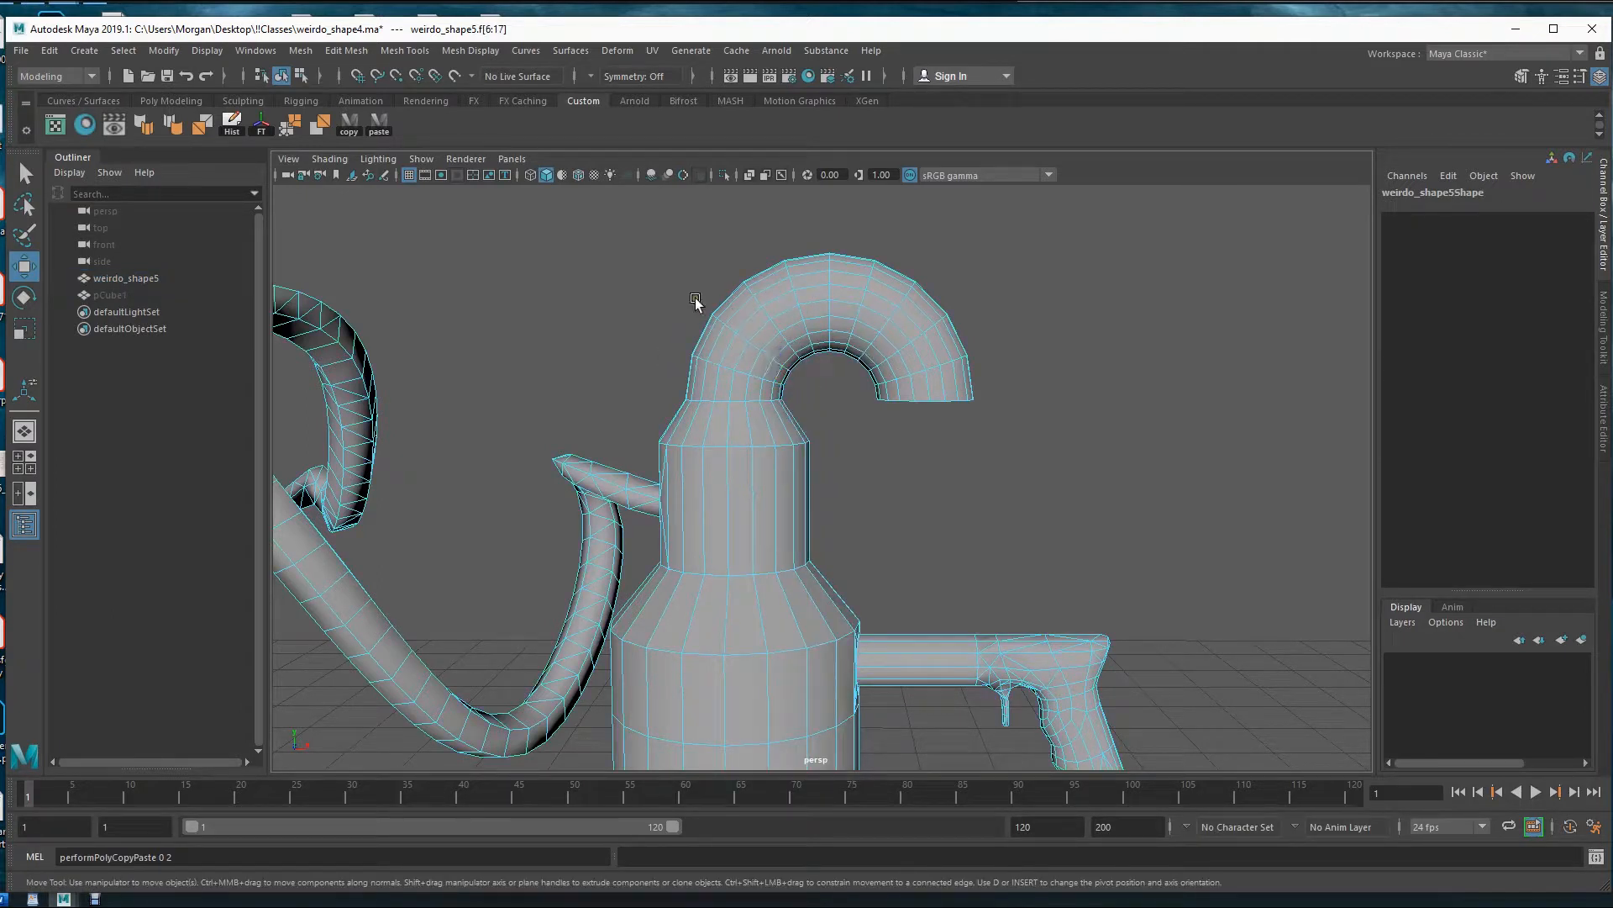
pyautogui.moveTo(652, 235); pyautogui.dragTo(155, 60)
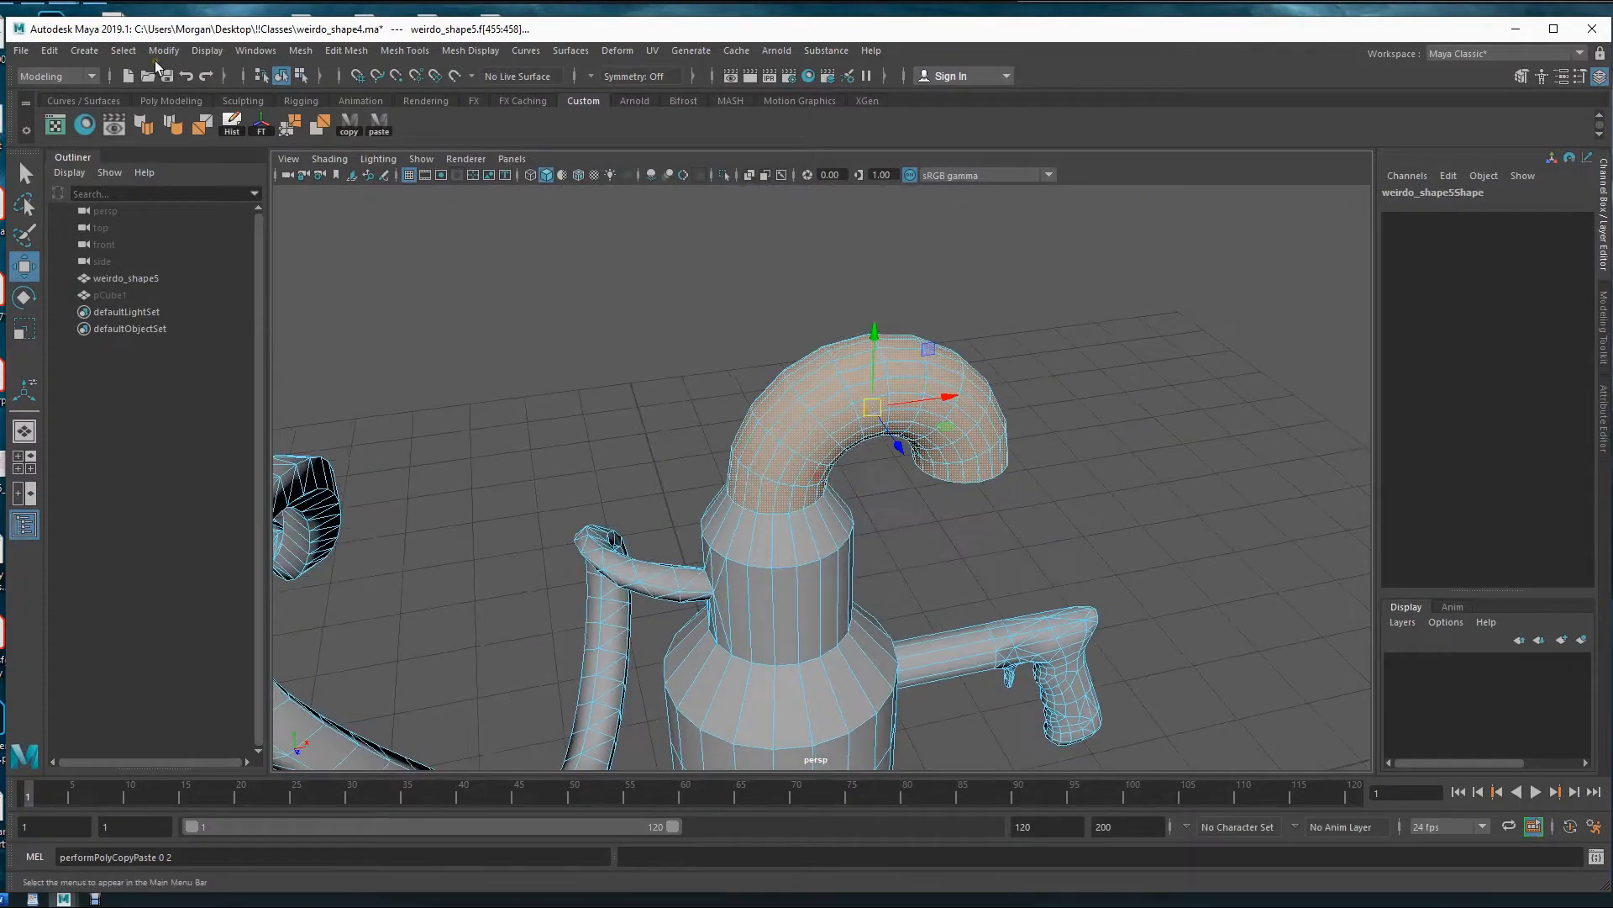
# - Open the UV Editor and unitize the UVs of the selected curved pipe faces
pyautogui.click(59, 126)
pyautogui.scroll(-1, 436, 526)
pyautogui.keyDown('alt'); pyautogui.moveTo(437, 436); pyautogui.dragTo(287, 505, button='middle'); pyautogui.keyUp('alt')
pyautogui.keyDown('alt'); pyautogui.moveTo(1054, 494); pyautogui.dragTo(1258, 445, button='middle'); pyautogui.keyUp('alt')
pyautogui.click(42, 223)
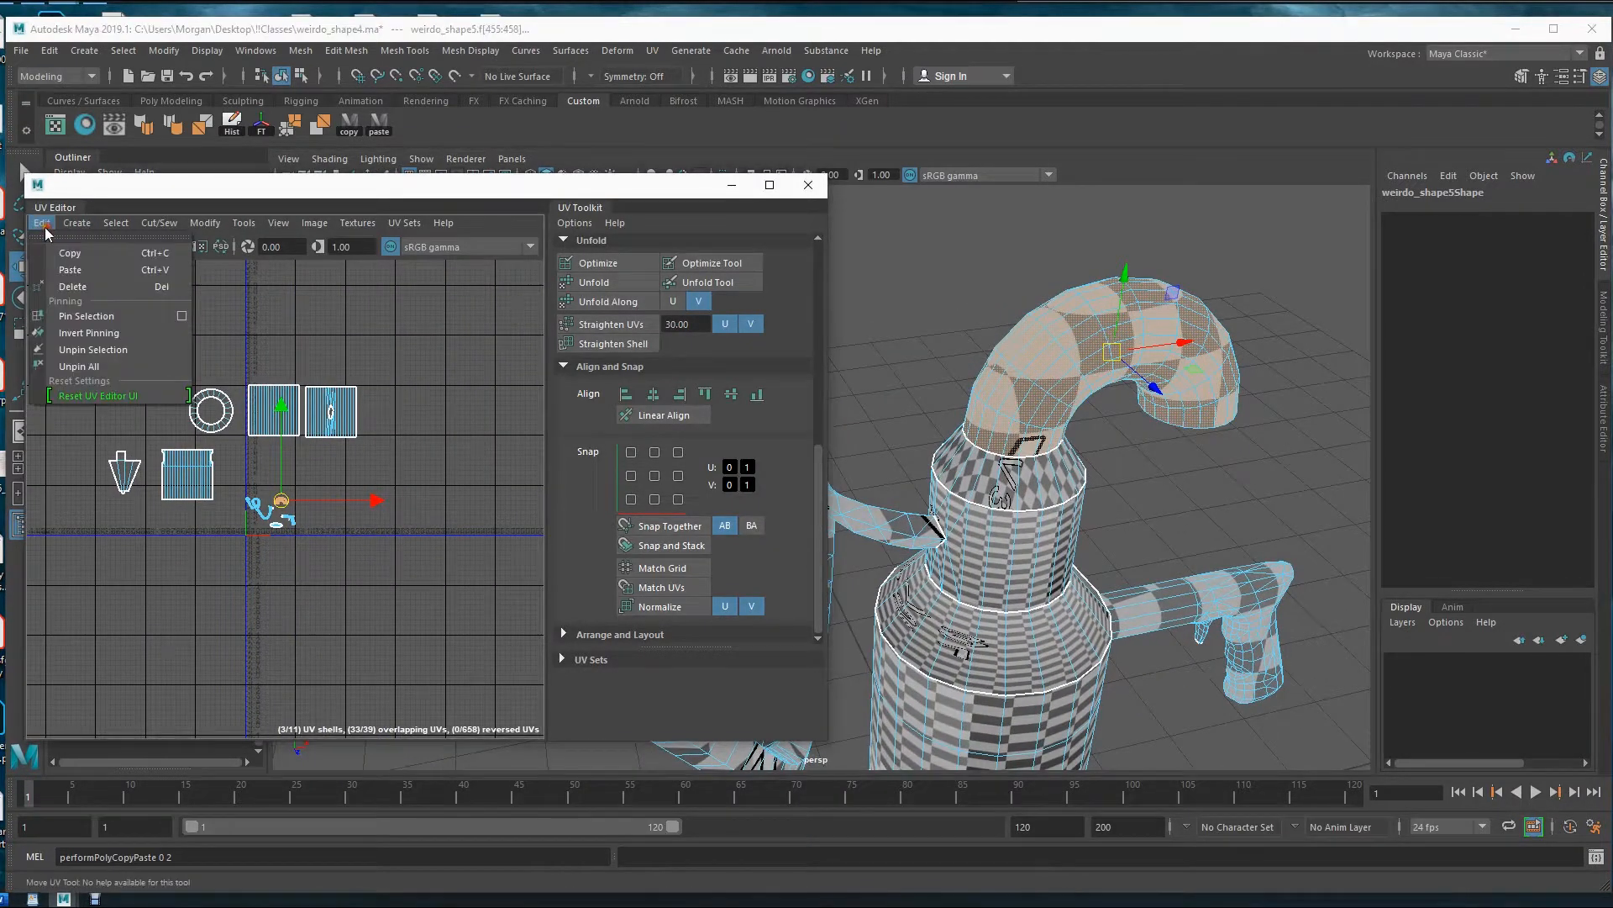
pyautogui.click(42, 225)
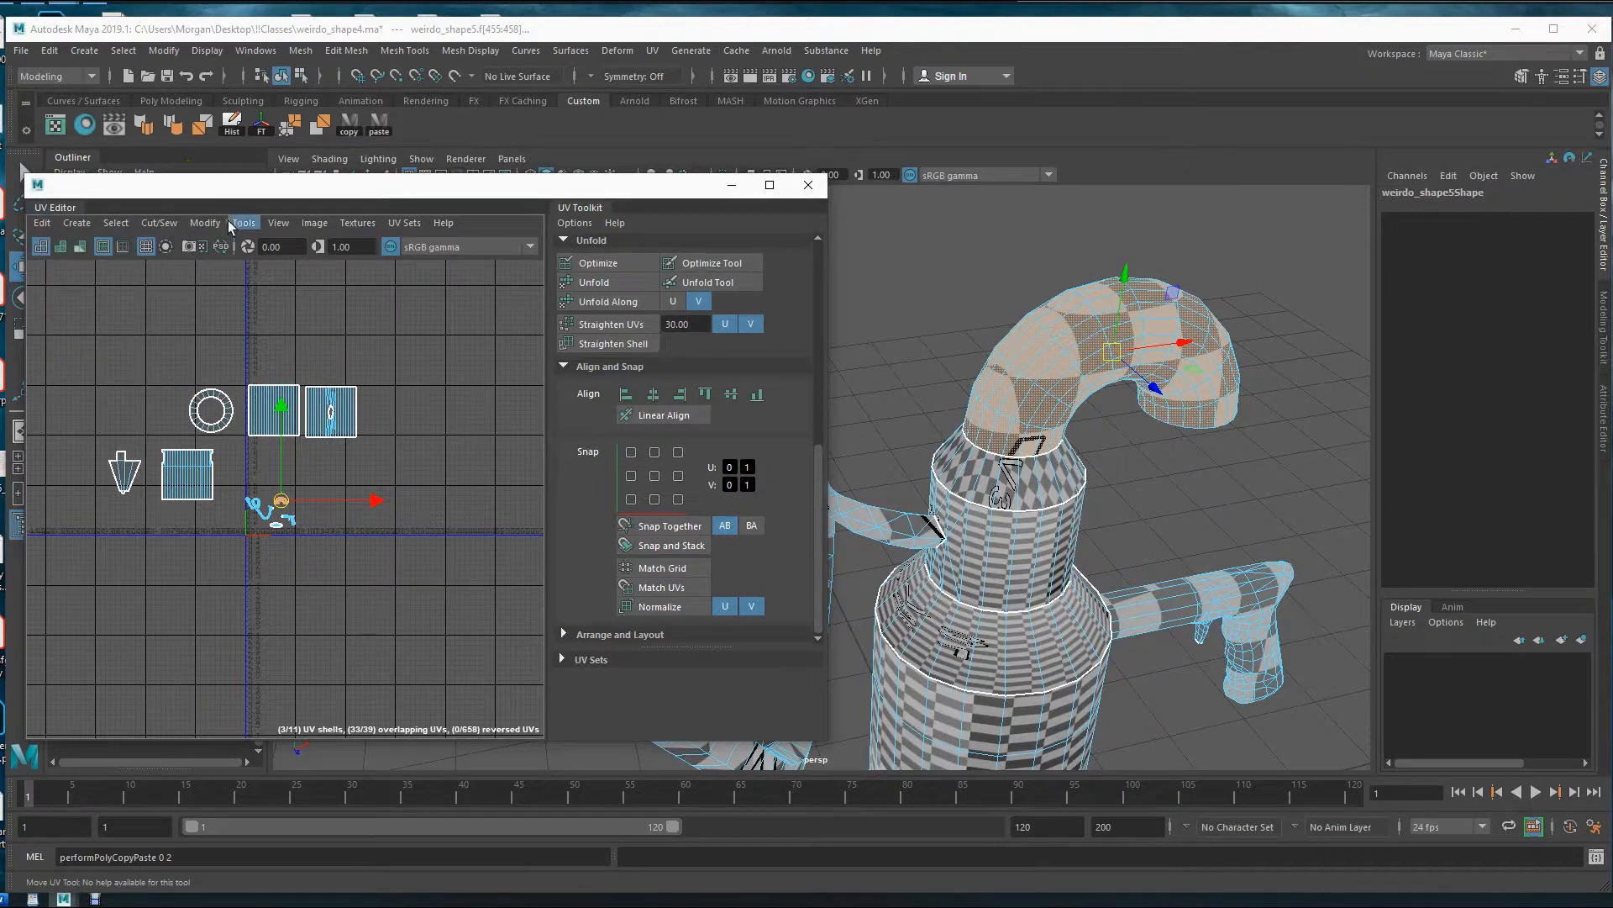
pyautogui.click(196, 224)
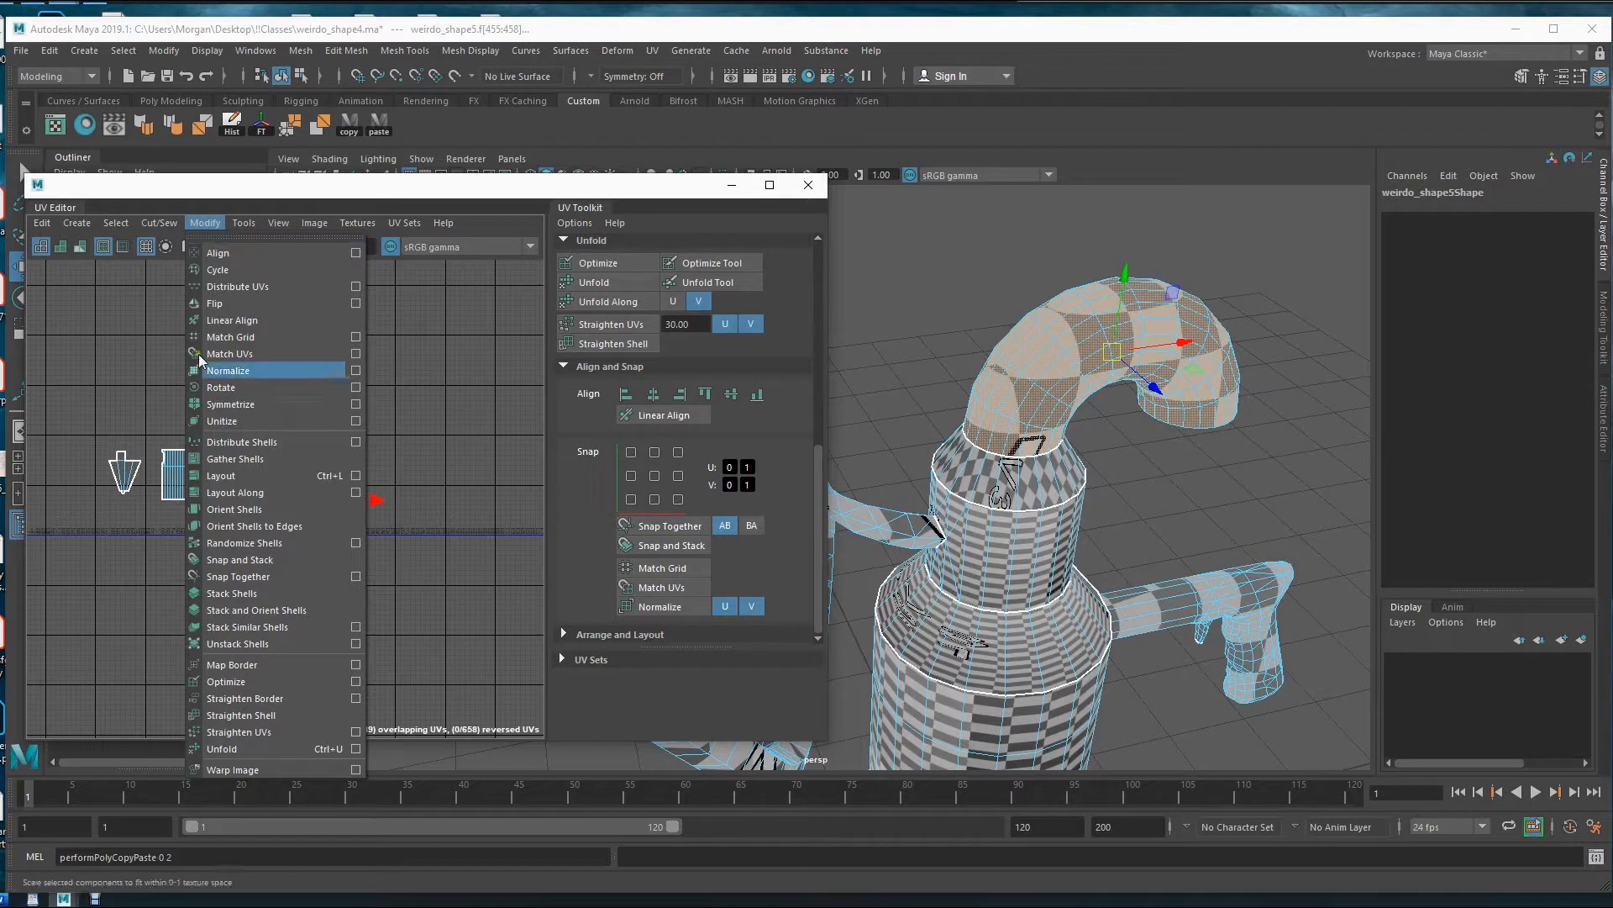
pyautogui.click(218, 422)
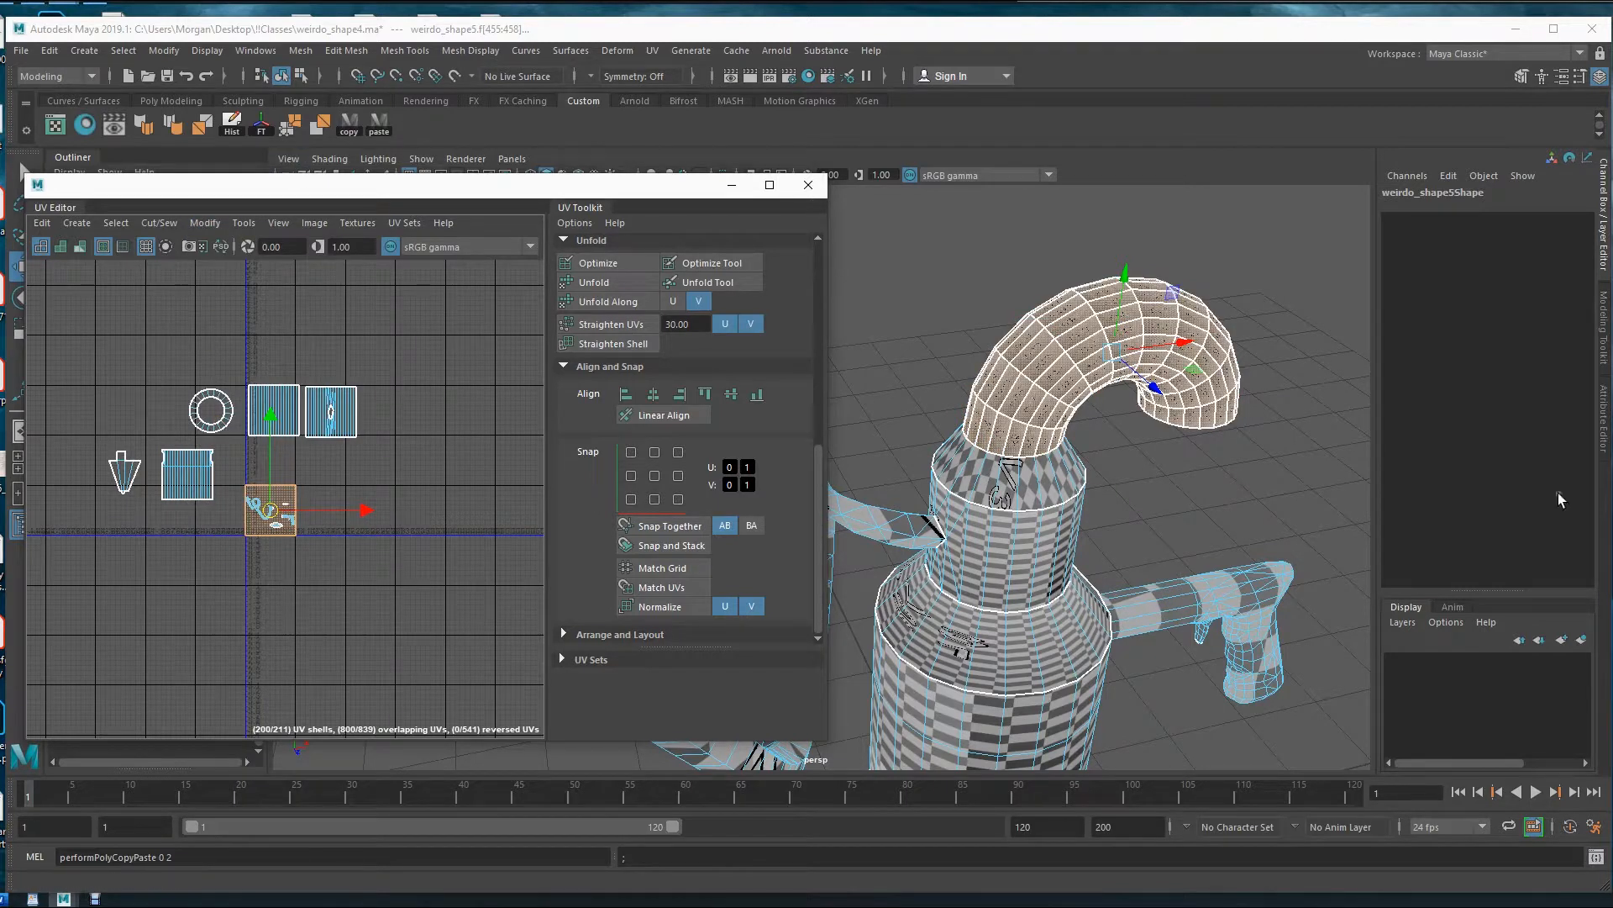
# - Select the lengthwise edge loop that runs along the curved pipe
pyautogui.keyDown('alt'); pyautogui.moveTo(1015, 442); pyautogui.dragTo(1047, 462, button='middle'); pyautogui.keyUp('alt')
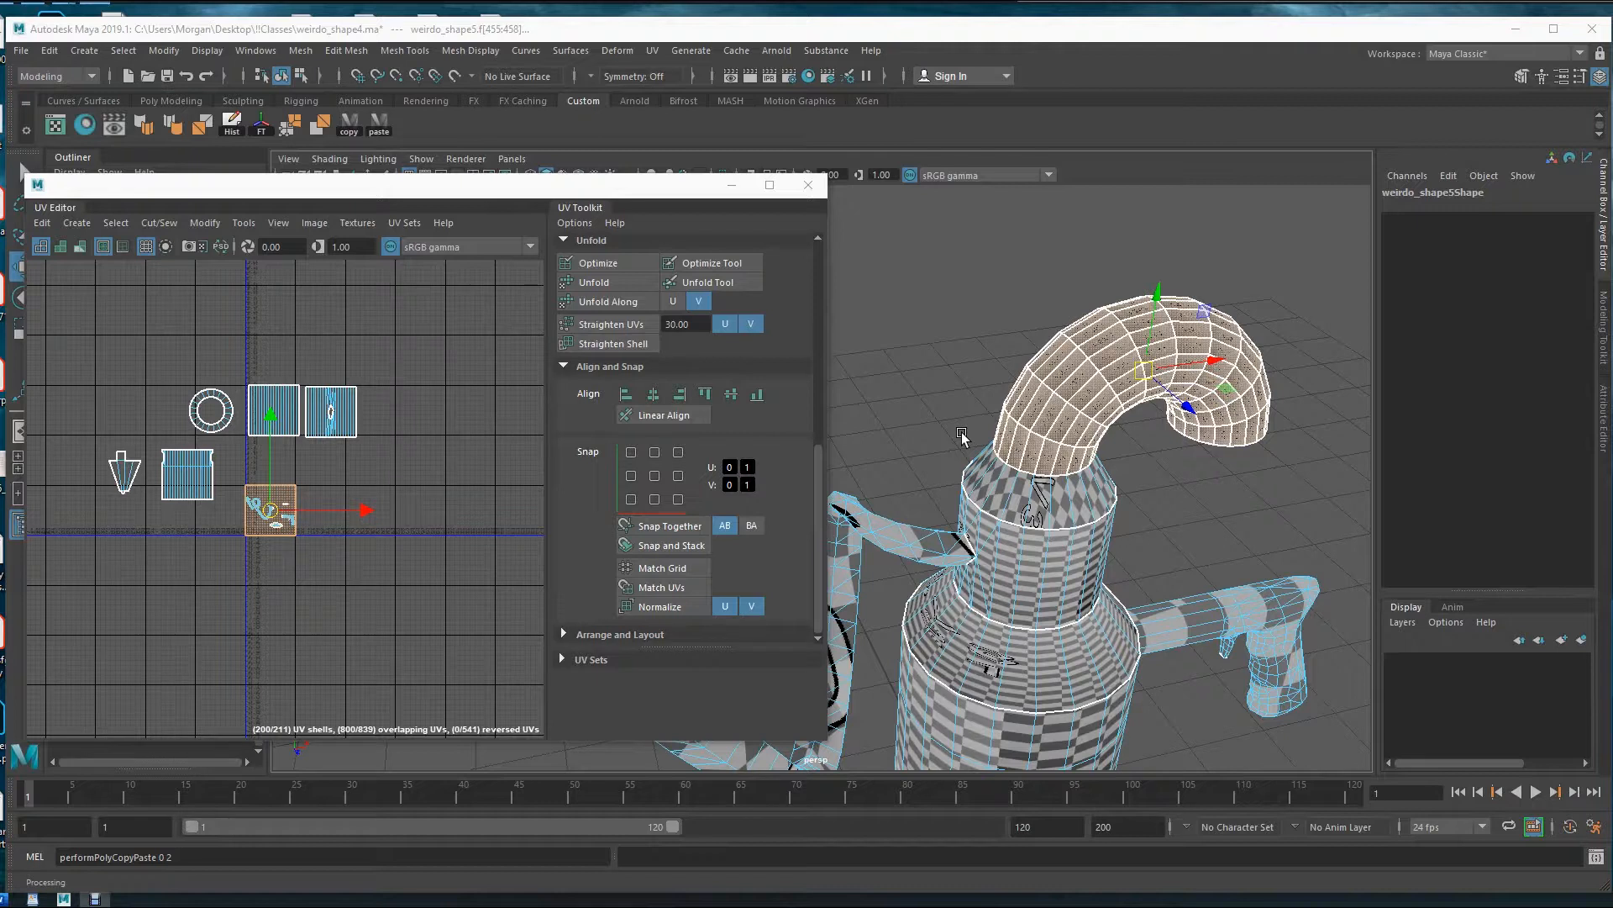
pyautogui.moveTo(1096, 471)
pyautogui.keyDown('alt'); pyautogui.mouseDown()
pyautogui.moveTo(1137, 438)
pyautogui.moveTo(1066, 479)
pyautogui.mouseUp(); pyautogui.keyUp('alt')
pyautogui.click(1123, 458)
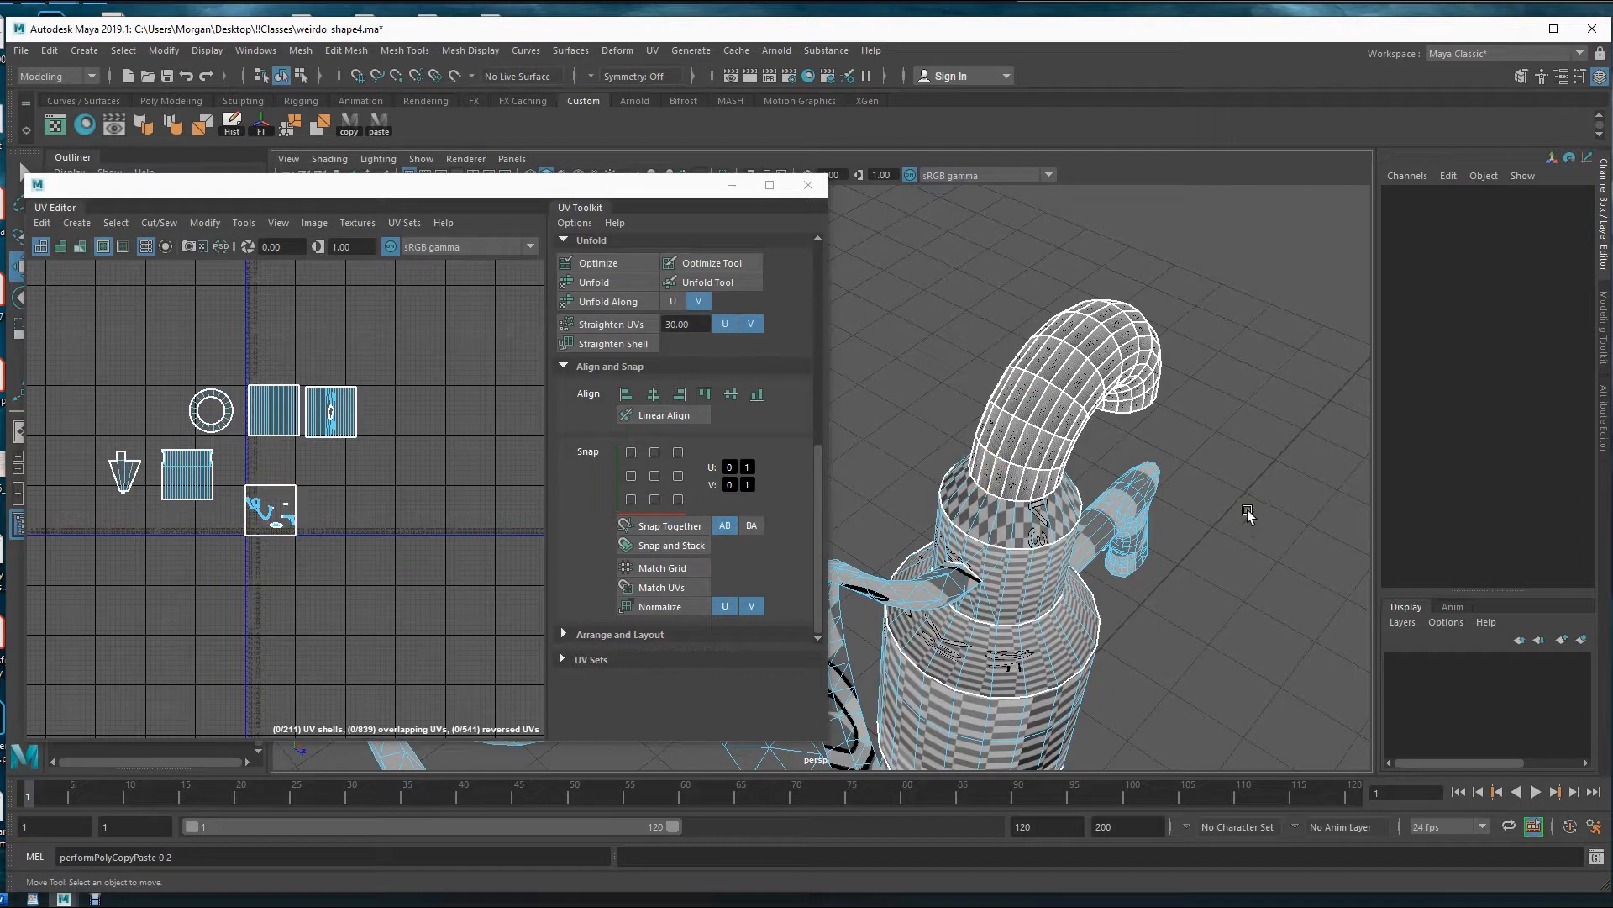
pyautogui.keyDown('alt'); pyautogui.moveTo(1021, 442); pyautogui.dragTo(1035, 320); pyautogui.keyUp('alt')
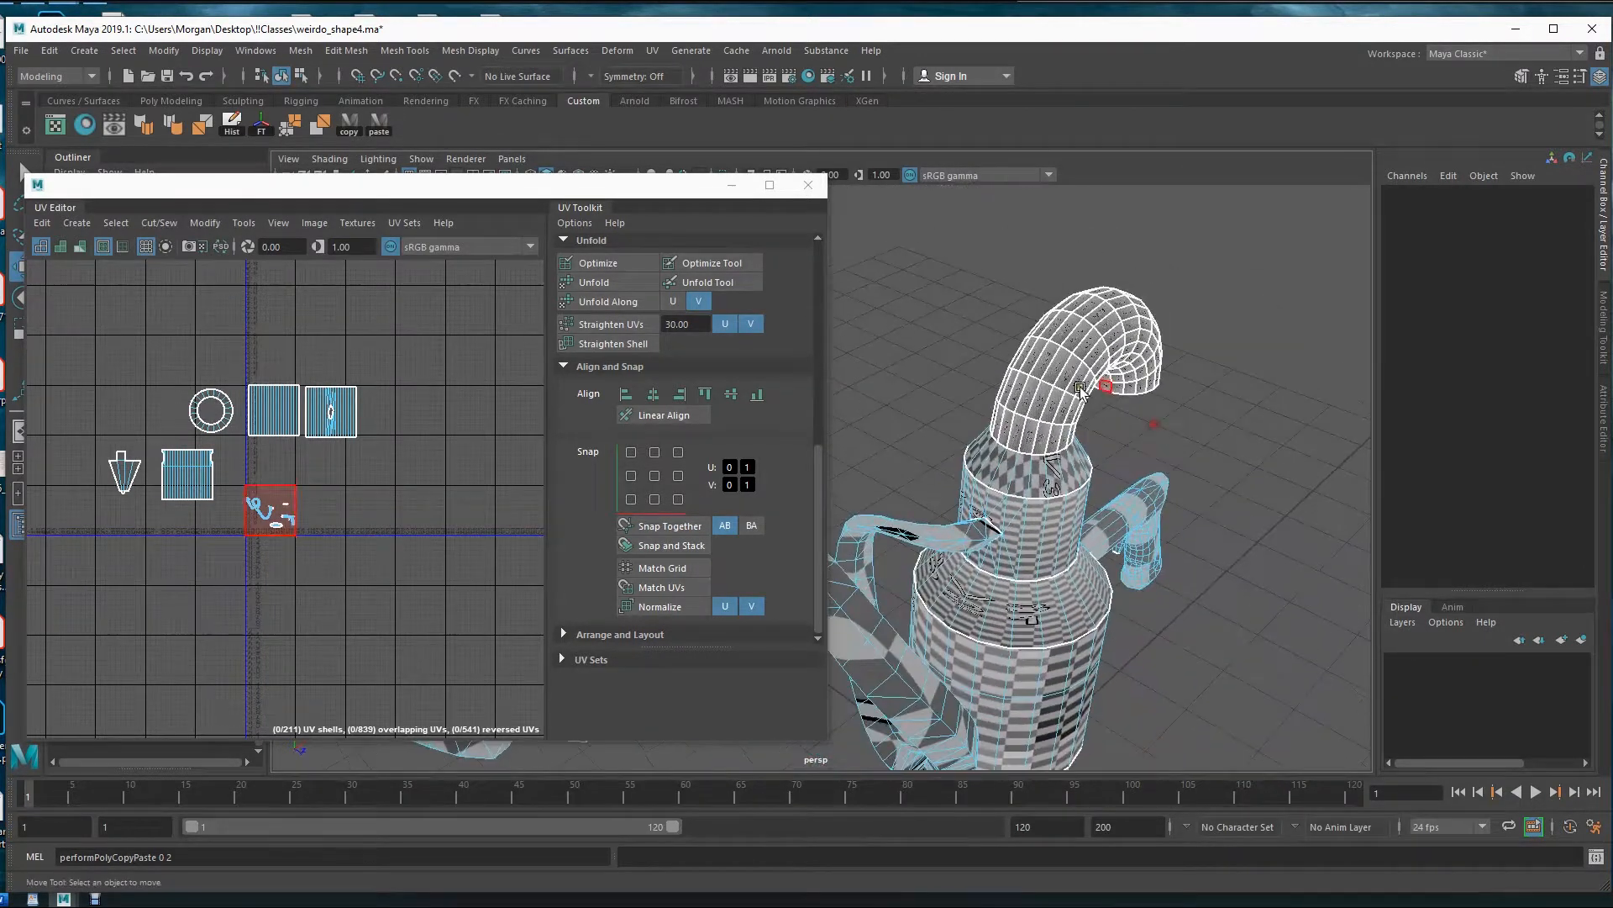
pyautogui.keyDown('alt'); pyautogui.moveTo(1109, 535); pyautogui.dragTo(1132, 588, button='middle'); pyautogui.keyUp('alt')
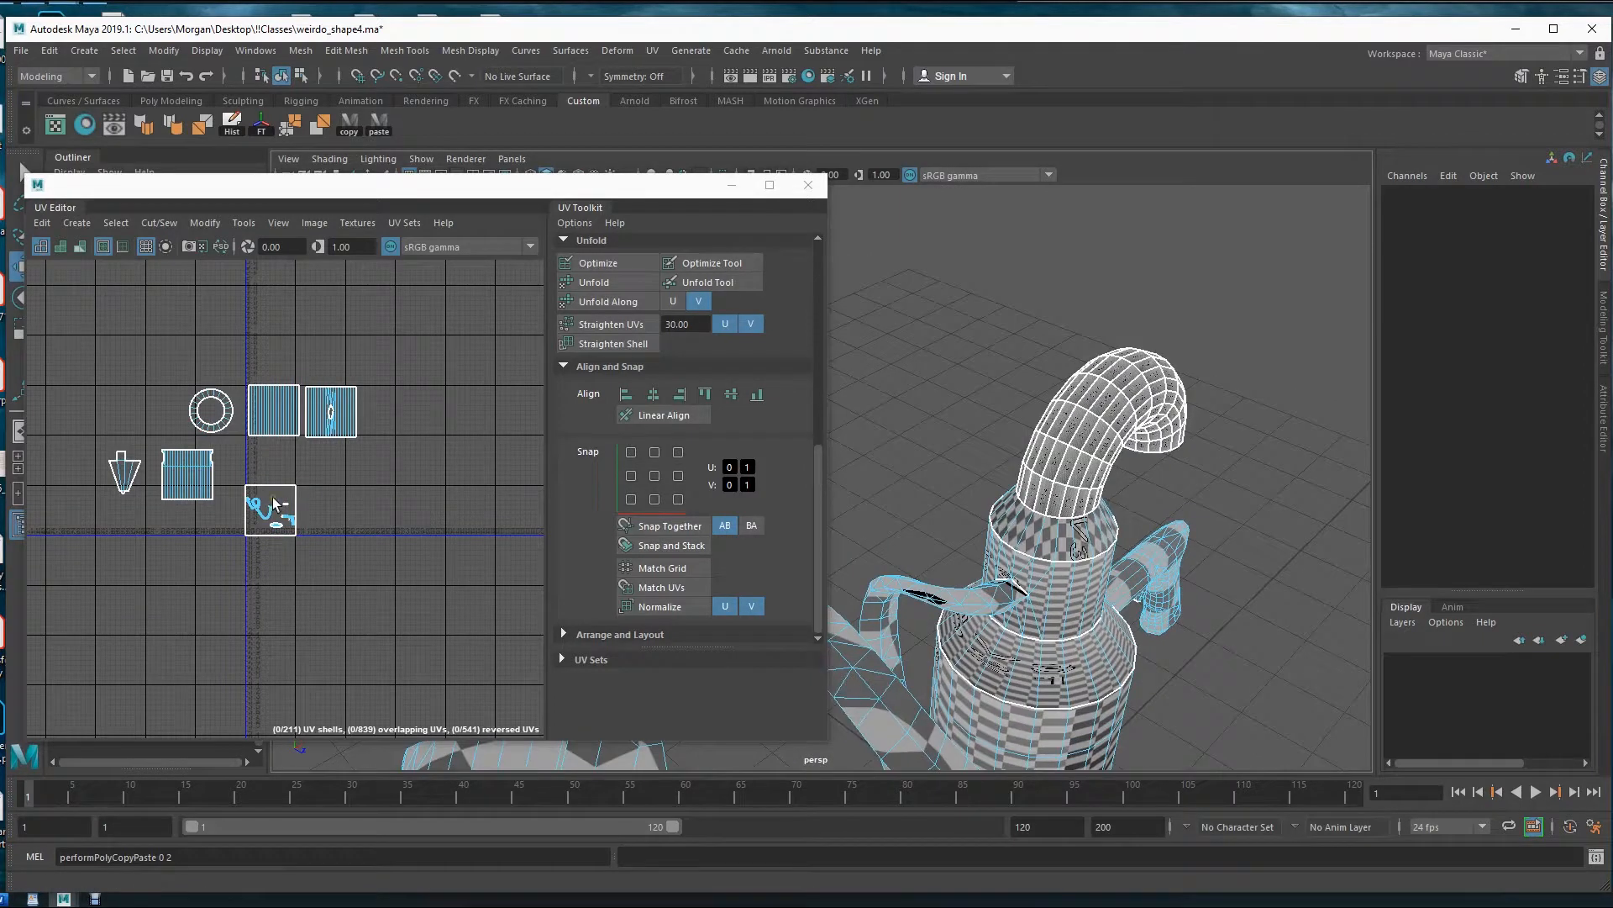
pyautogui.keyDown('alt'); pyautogui.moveTo(1101, 403); pyautogui.dragTo(1126, 579, button='right'); pyautogui.keyUp('alt')
pyautogui.moveTo(1126, 580)
pyautogui.keyDown('alt'); pyautogui.mouseDown()
pyautogui.moveTo(1086, 524)
pyautogui.moveTo(1043, 555)
pyautogui.moveTo(1120, 477)
pyautogui.moveTo(1030, 461)
pyautogui.moveTo(1159, 437)
pyautogui.moveTo(1048, 354)
pyautogui.moveTo(1142, 573)
pyautogui.moveTo(1131, 557)
pyautogui.mouseUp(); pyautogui.keyUp('alt')
pyautogui.press('F10')
pyautogui.doubleClick(1085, 522)
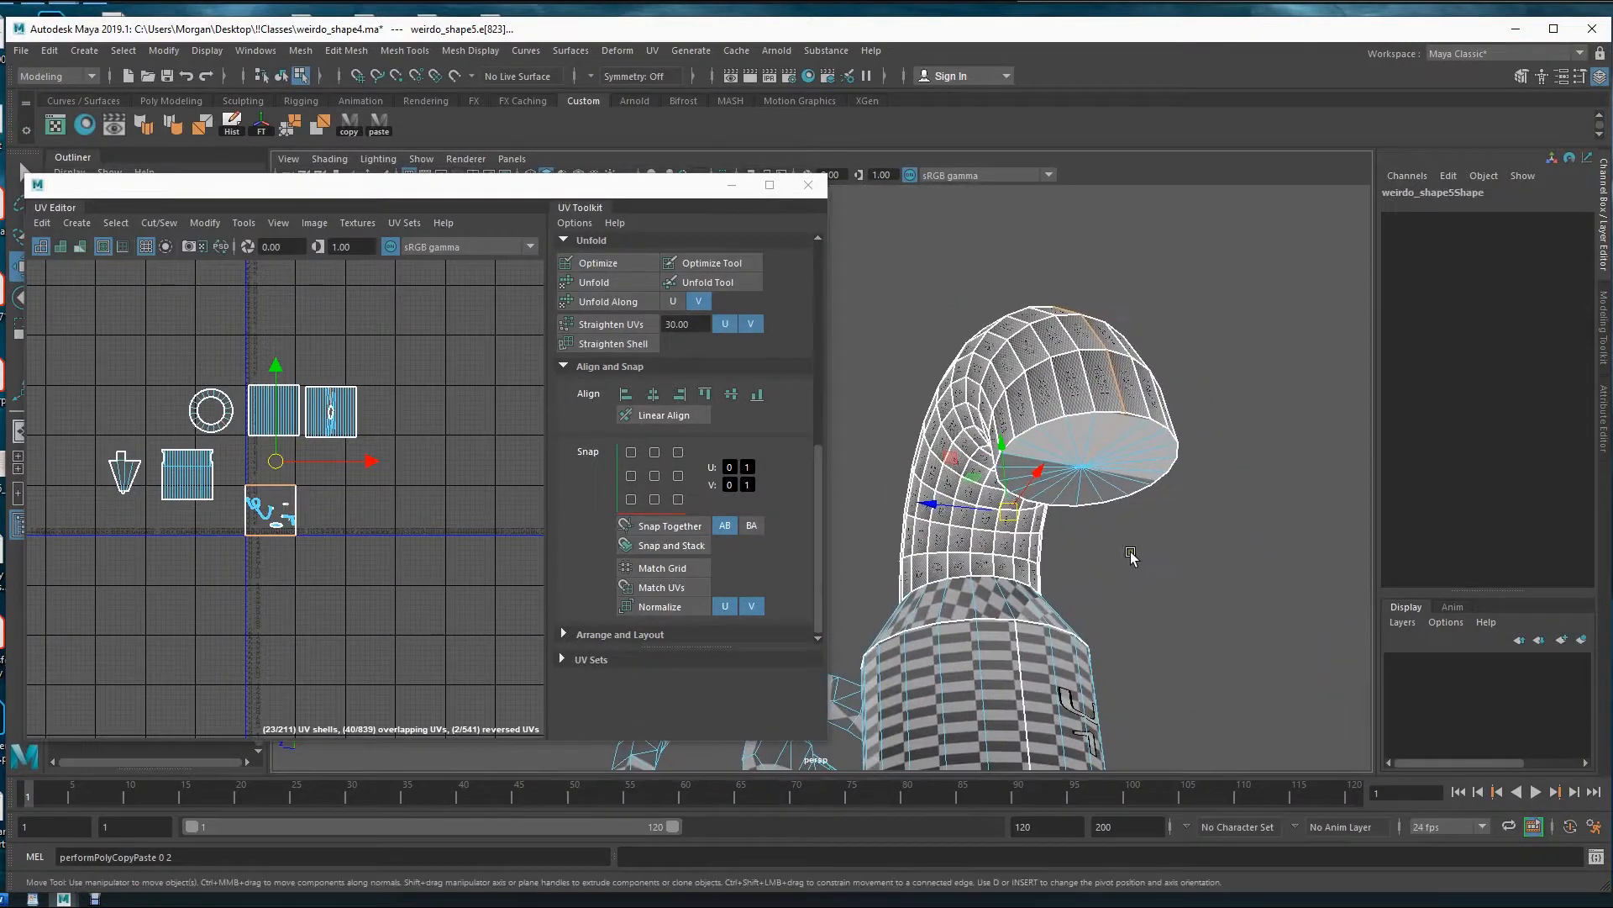
pyautogui.keyDown('alt'); pyautogui.moveTo(1131, 557); pyautogui.dragTo(1134, 531, button='right'); pyautogui.keyUp('alt')
pyautogui.keyDown('alt'); pyautogui.moveTo(1133, 531); pyautogui.dragTo(1102, 526); pyautogui.keyUp('alt')
pyautogui.press('q')
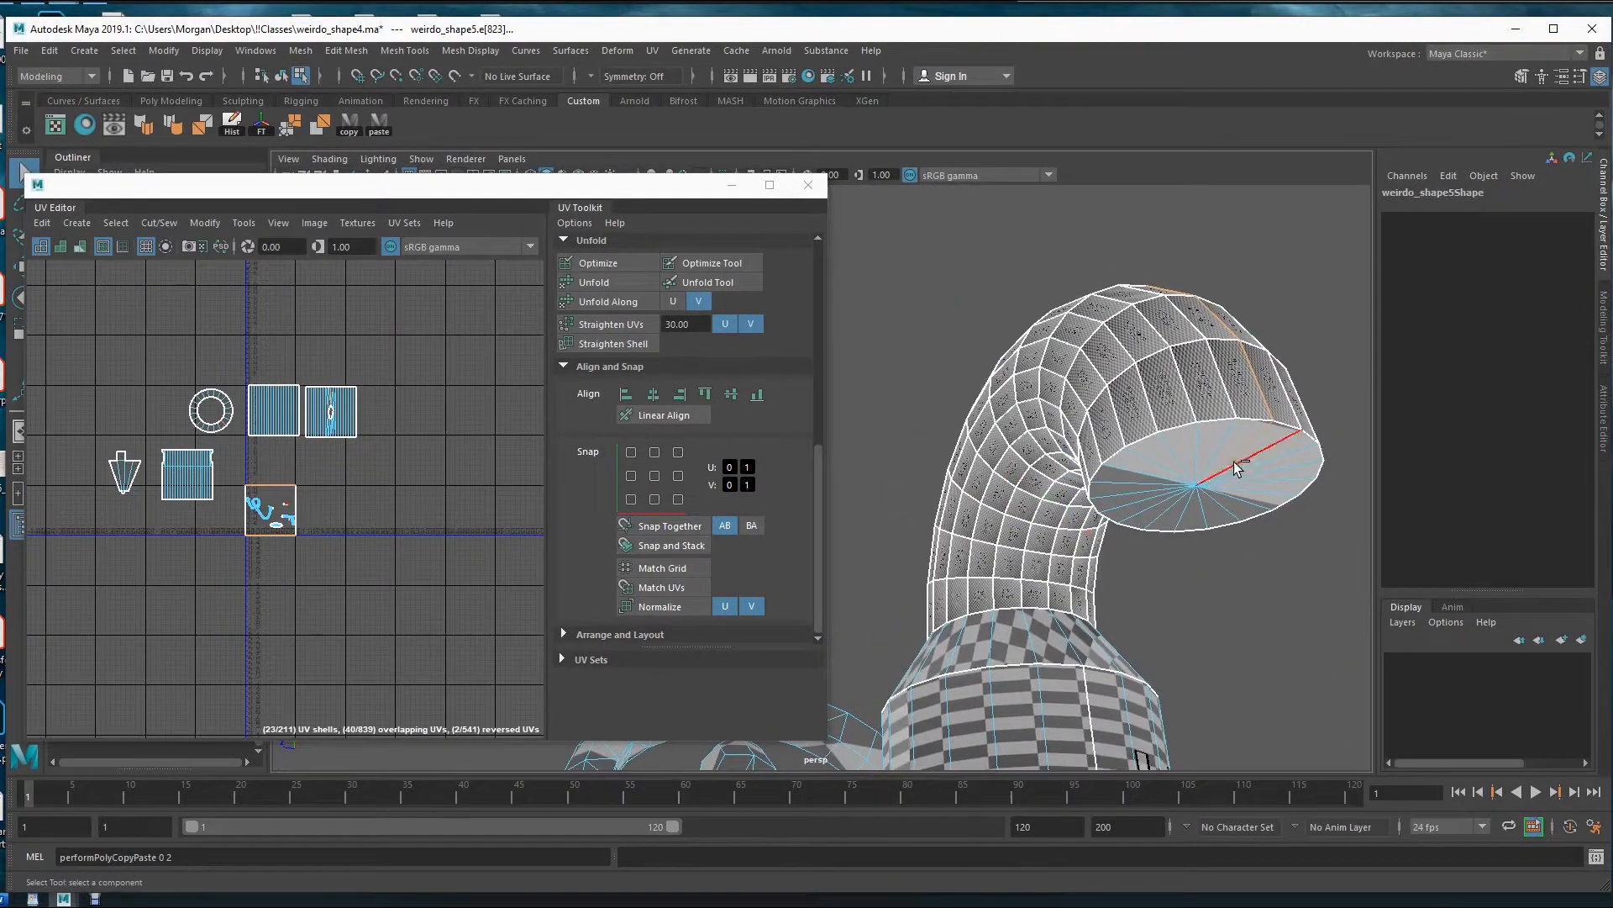
# - Switch to wireframe display and deselect the loop's edges that continue below the curved pipe
pyautogui.keyDown('alt'); pyautogui.moveTo(1354, 620); pyautogui.dragTo(1404, 659); pyautogui.keyUp('alt')
pyautogui.press('4')
pyautogui.keyDown('alt'); pyautogui.moveTo(1193, 663); pyautogui.dragTo(1277, 420, button='middle'); pyautogui.keyUp('alt')
pyautogui.keyDown('alt'); pyautogui.moveTo(1277, 421); pyautogui.dragTo(1170, 461, button='right'); pyautogui.keyUp('alt')
pyautogui.keyDown('alt'); pyautogui.moveTo(1046, 496); pyautogui.dragTo(1071, 418, button='middle'); pyautogui.keyUp('alt')
pyautogui.keyDown('alt'); pyautogui.moveTo(1071, 418); pyautogui.dragTo(1050, 500); pyautogui.keyUp('alt')
pyautogui.keyDown('ctrl'); pyautogui.moveTo(968, 339); pyautogui.dragTo(1090, 424); pyautogui.keyUp('ctrl')
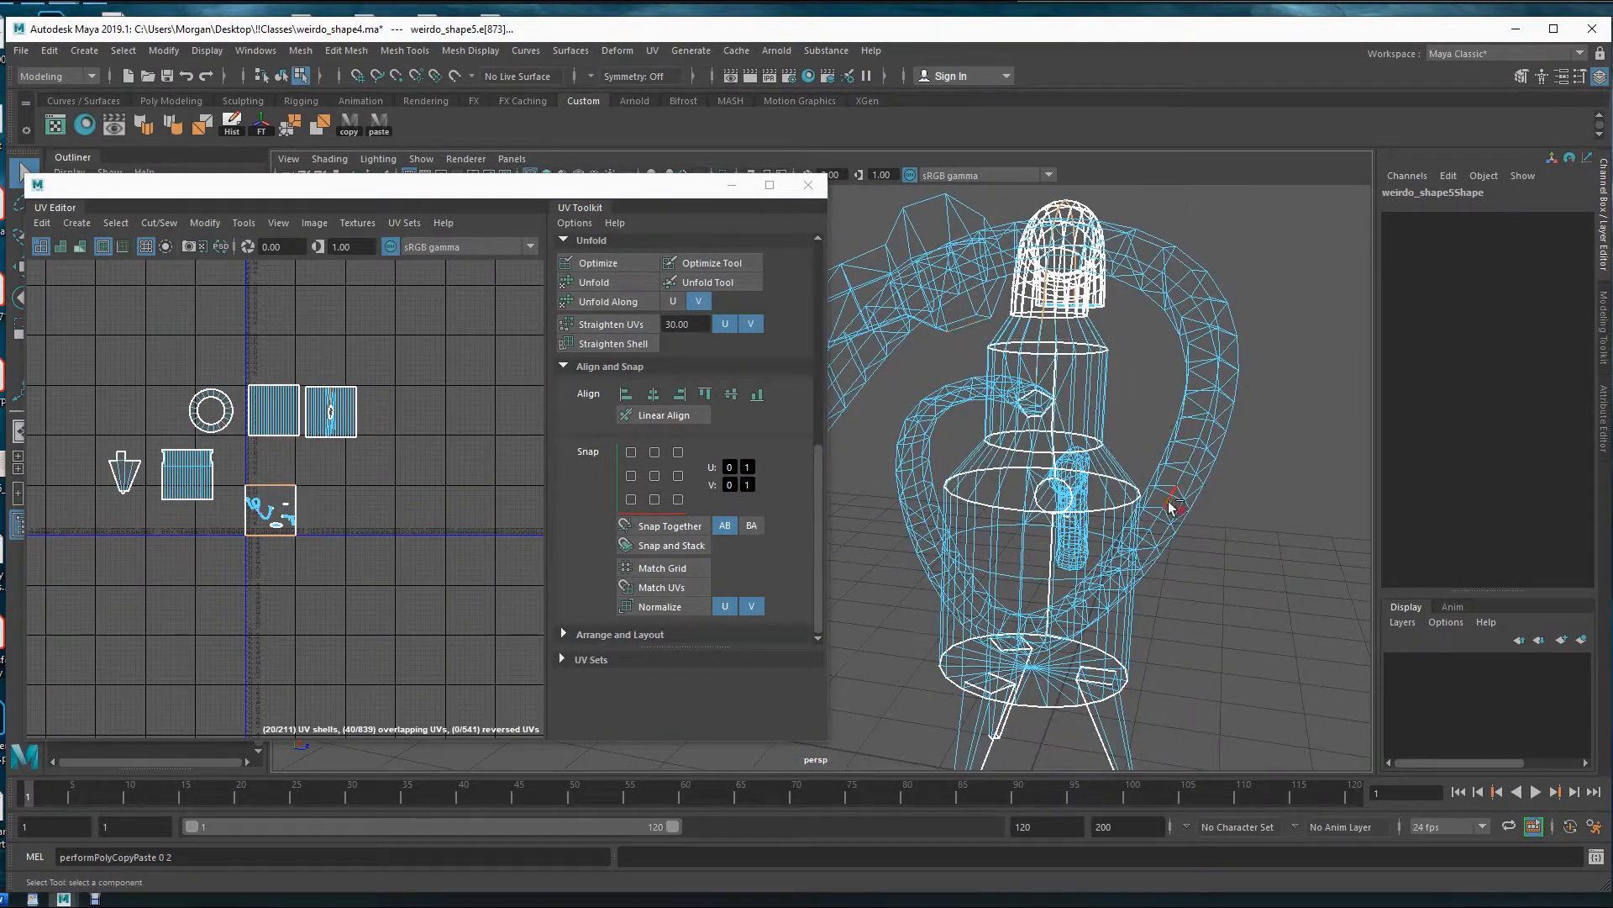
# - Return to shaded display and add the edge loops around the curved pipe's base and open end to the edge selection
pyautogui.keyDown('alt'); pyautogui.moveTo(1236, 540); pyautogui.dragTo(1156, 541); pyautogui.keyUp('alt')
pyautogui.keyDown('alt'); pyautogui.moveTo(1058, 534); pyautogui.dragTo(1109, 547, button='right'); pyautogui.keyUp('alt')
pyautogui.keyDown('alt'); pyautogui.moveTo(1252, 466); pyautogui.dragTo(1130, 518, button='middle'); pyautogui.keyUp('alt')
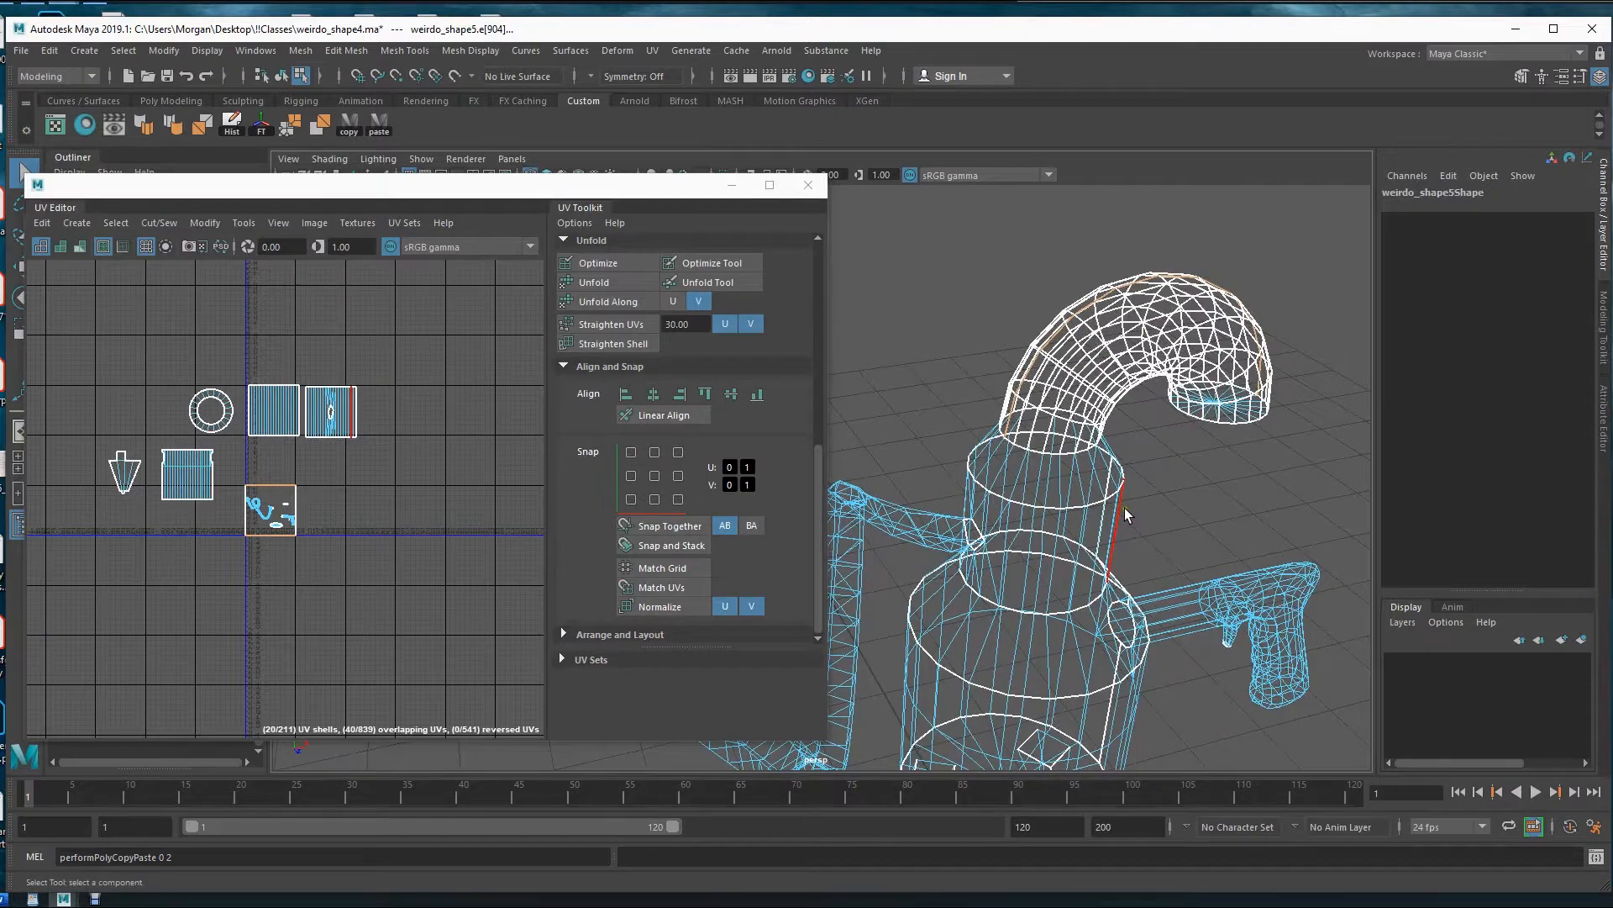
pyautogui.press('5')
pyautogui.moveTo(1143, 430)
pyautogui.keyDown('alt'); pyautogui.mouseDown()
pyautogui.moveTo(1036, 492)
pyautogui.moveTo(822, 359)
pyautogui.moveTo(1207, 381)
pyautogui.moveTo(1066, 407)
pyautogui.moveTo(1273, 466)
pyautogui.moveTo(1061, 434)
pyautogui.mouseUp(); pyautogui.keyUp('alt')
pyautogui.keyDown('alt'); pyautogui.moveTo(899, 483); pyautogui.dragTo(1261, 399, button='right'); pyautogui.keyUp('alt')
pyautogui.keyDown('alt'); pyautogui.moveTo(1260, 400); pyautogui.dragTo(1228, 454, button='middle'); pyautogui.keyUp('alt')
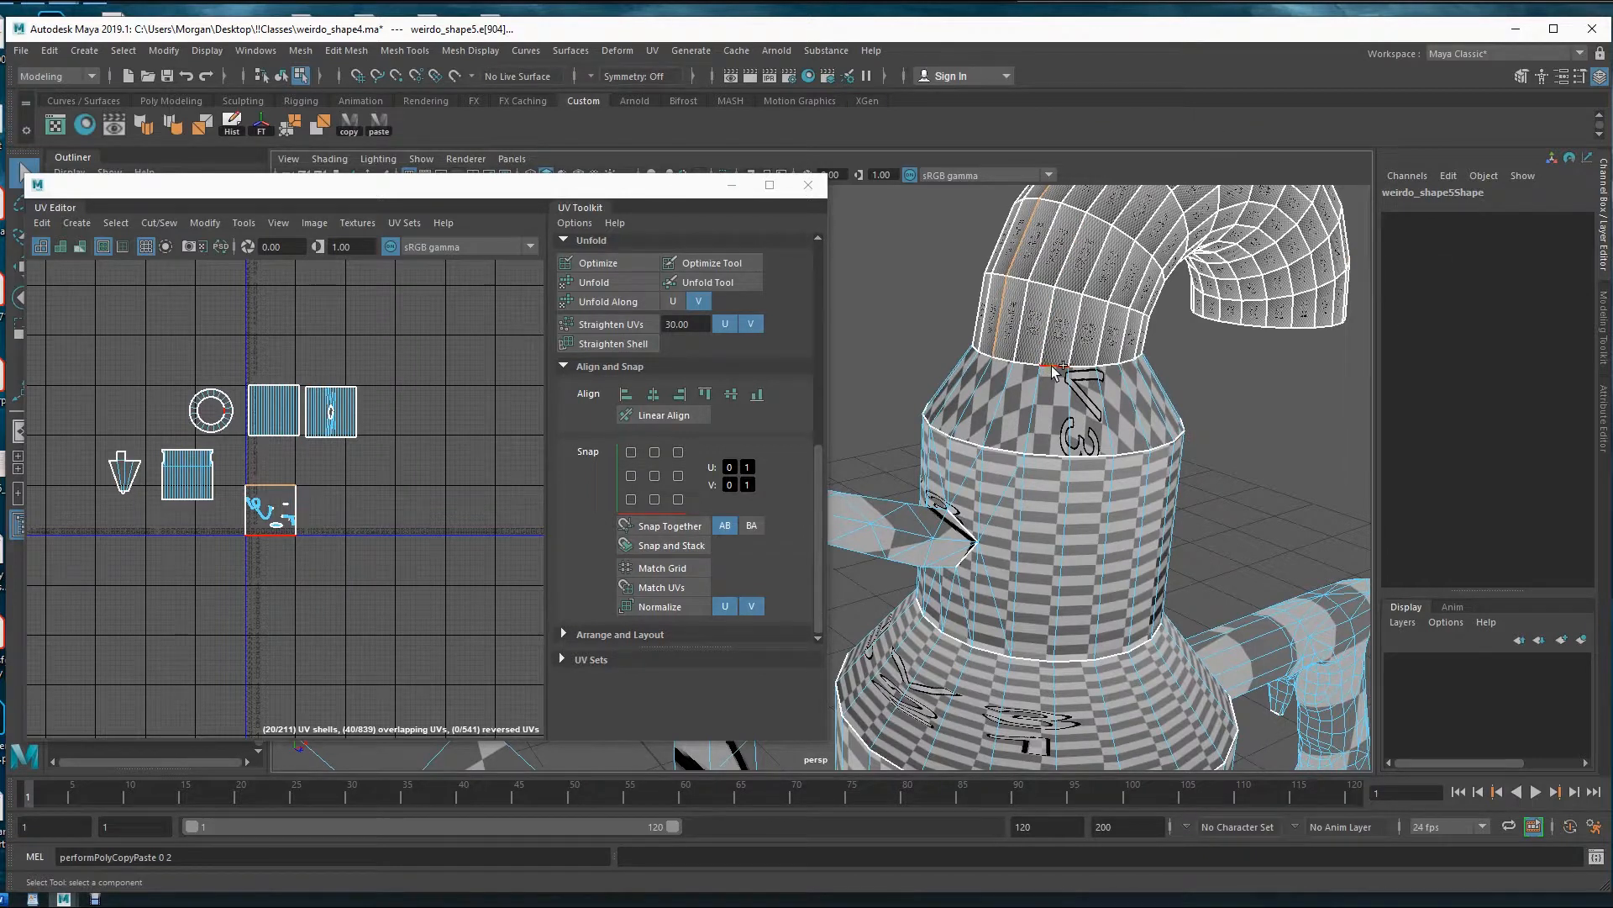
pyautogui.doubleClick(1055, 367)
pyautogui.keyDown('alt'); pyautogui.moveTo(1054, 368); pyautogui.dragTo(966, 373); pyautogui.keyUp('alt')
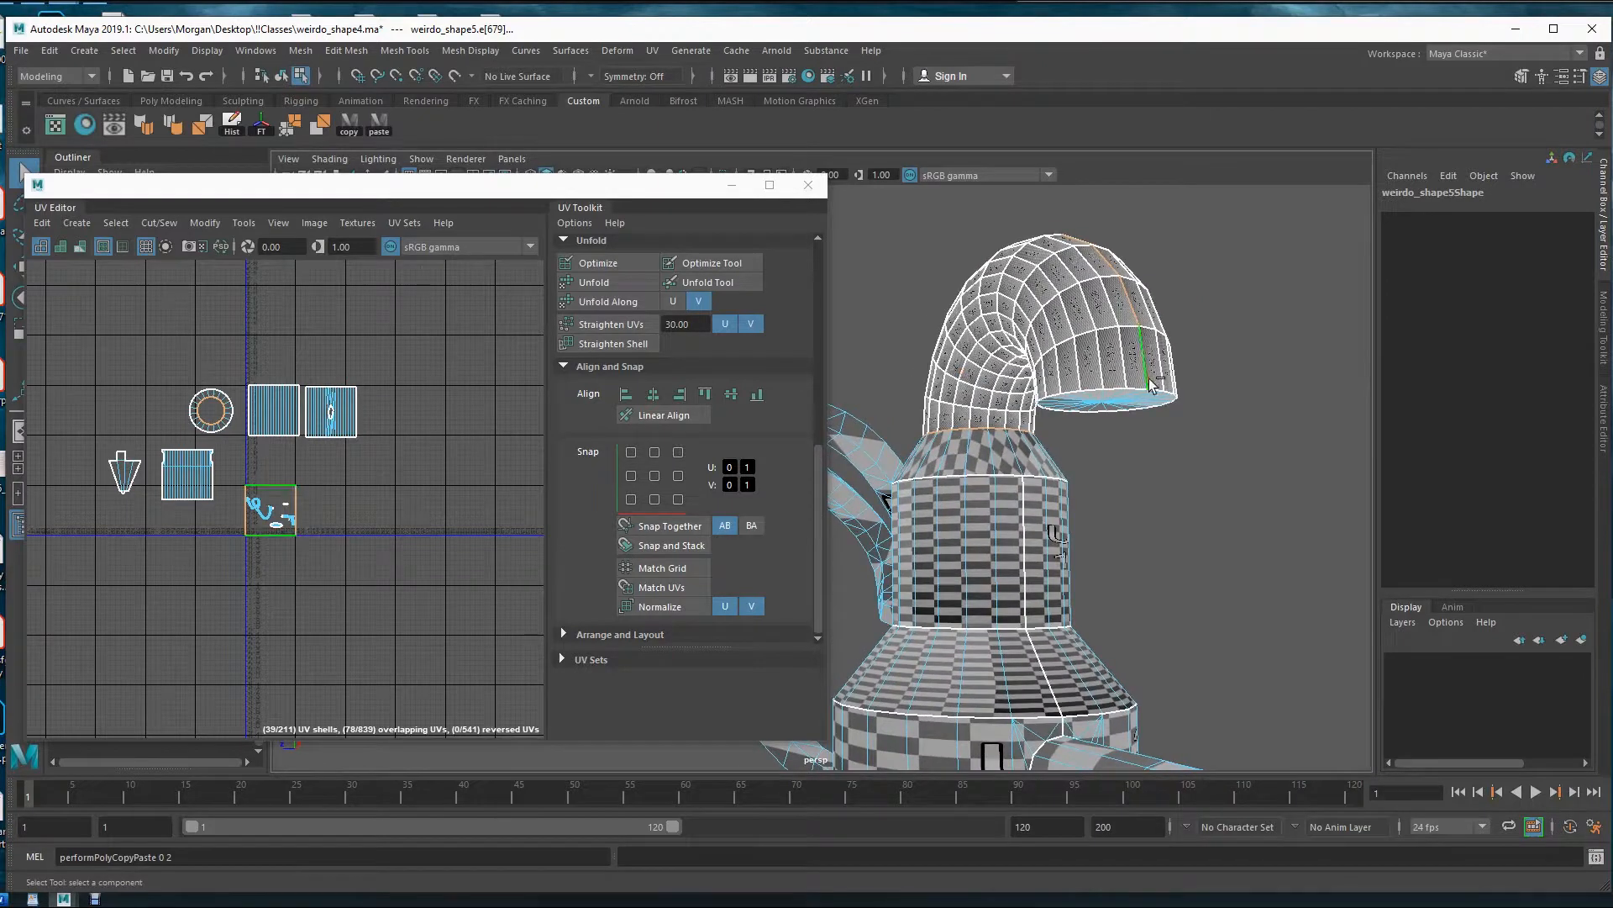
pyautogui.keyDown('shift'); pyautogui.doubleClick(1122, 392); pyautogui.keyUp('shift')
pyautogui.moveTo(1158, 473)
pyautogui.keyDown('alt'); pyautogui.mouseDown()
pyautogui.moveTo(1211, 454)
pyautogui.moveTo(1201, 508)
pyautogui.moveTo(1176, 458)
pyautogui.mouseUp(); pyautogui.keyUp('alt')
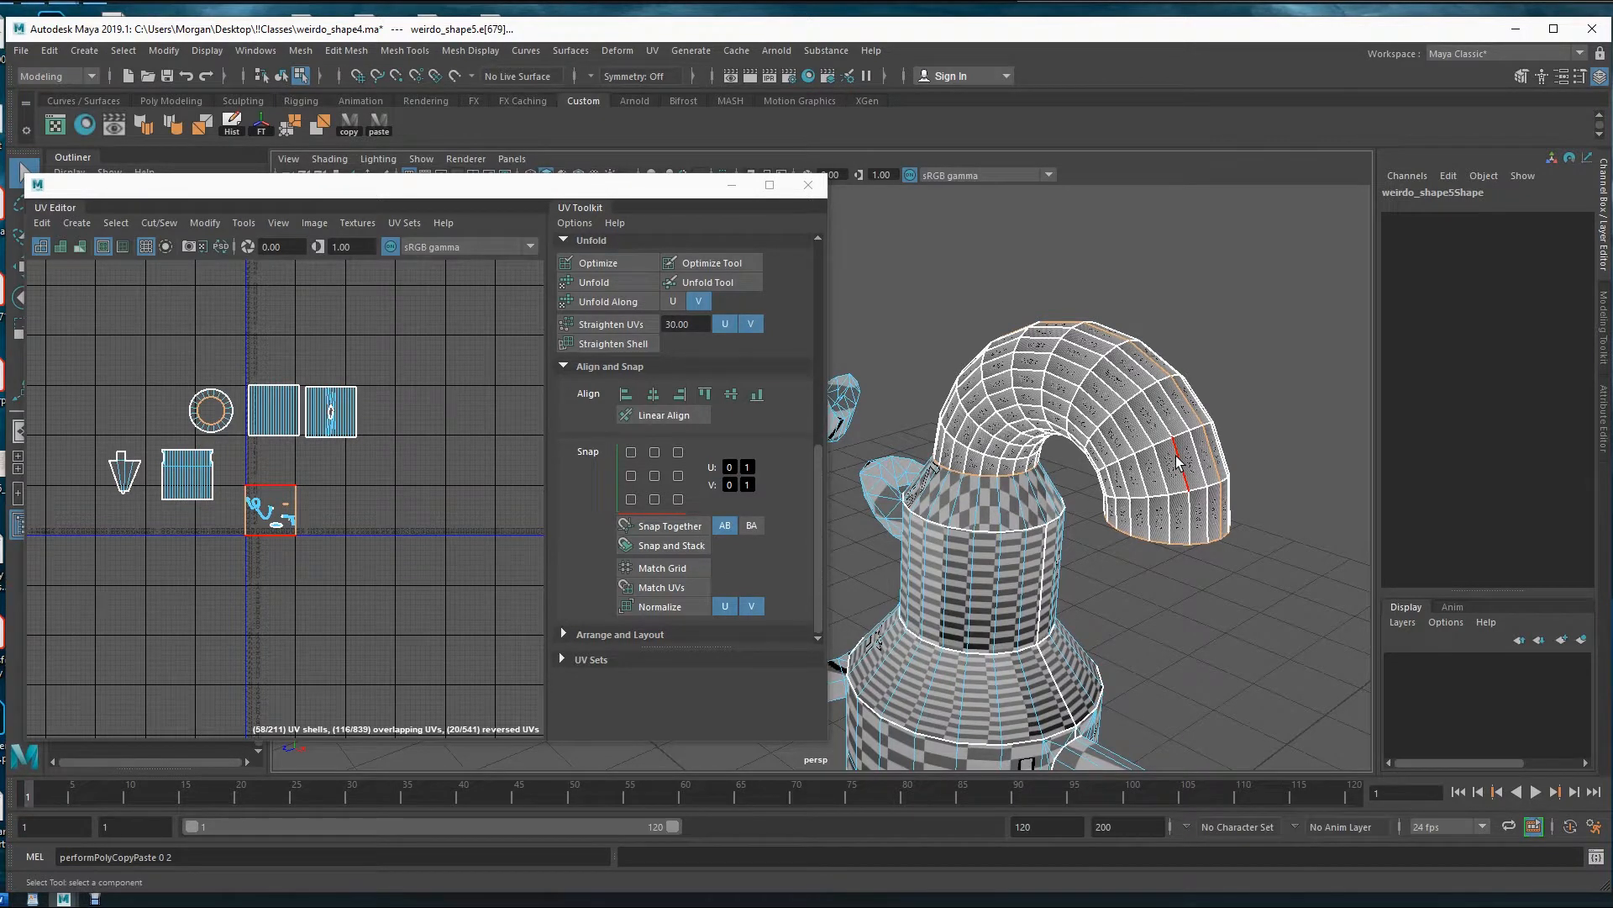
pyautogui.keyDown('alt'); pyautogui.moveTo(1093, 454); pyautogui.dragTo(1050, 408); pyautogui.keyUp('alt')
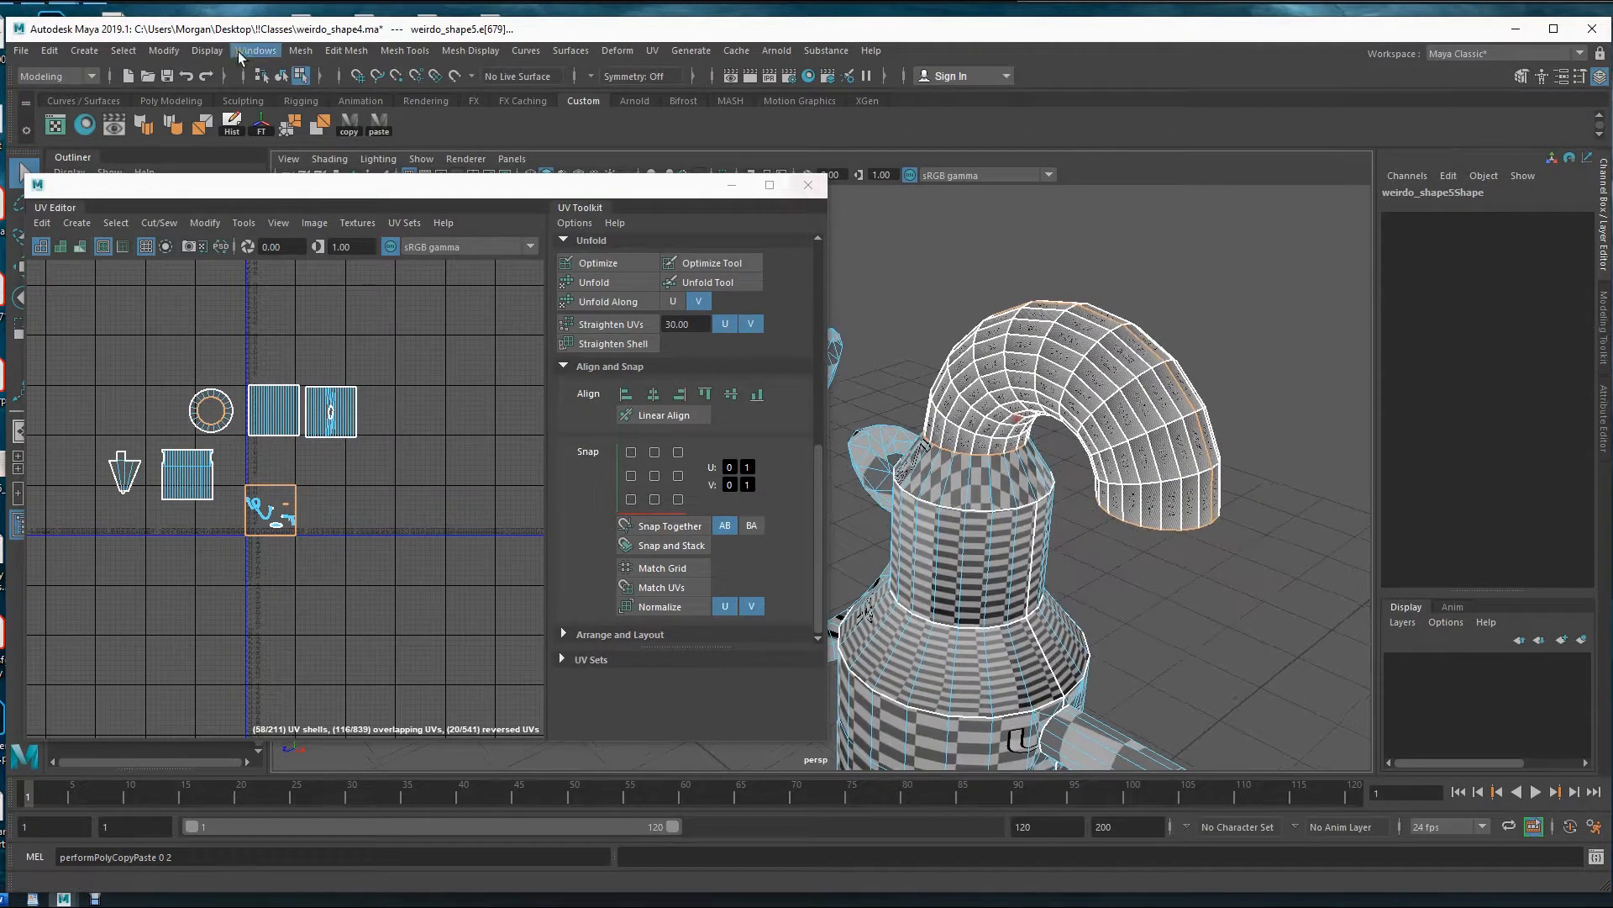
# - Convert the selected seam edges to UVs and invert the UV selection across the whole curved pipe
pyautogui.keyDown('shift'); pyautogui.rightClick(1207, 366); pyautogui.keyUp('shift')
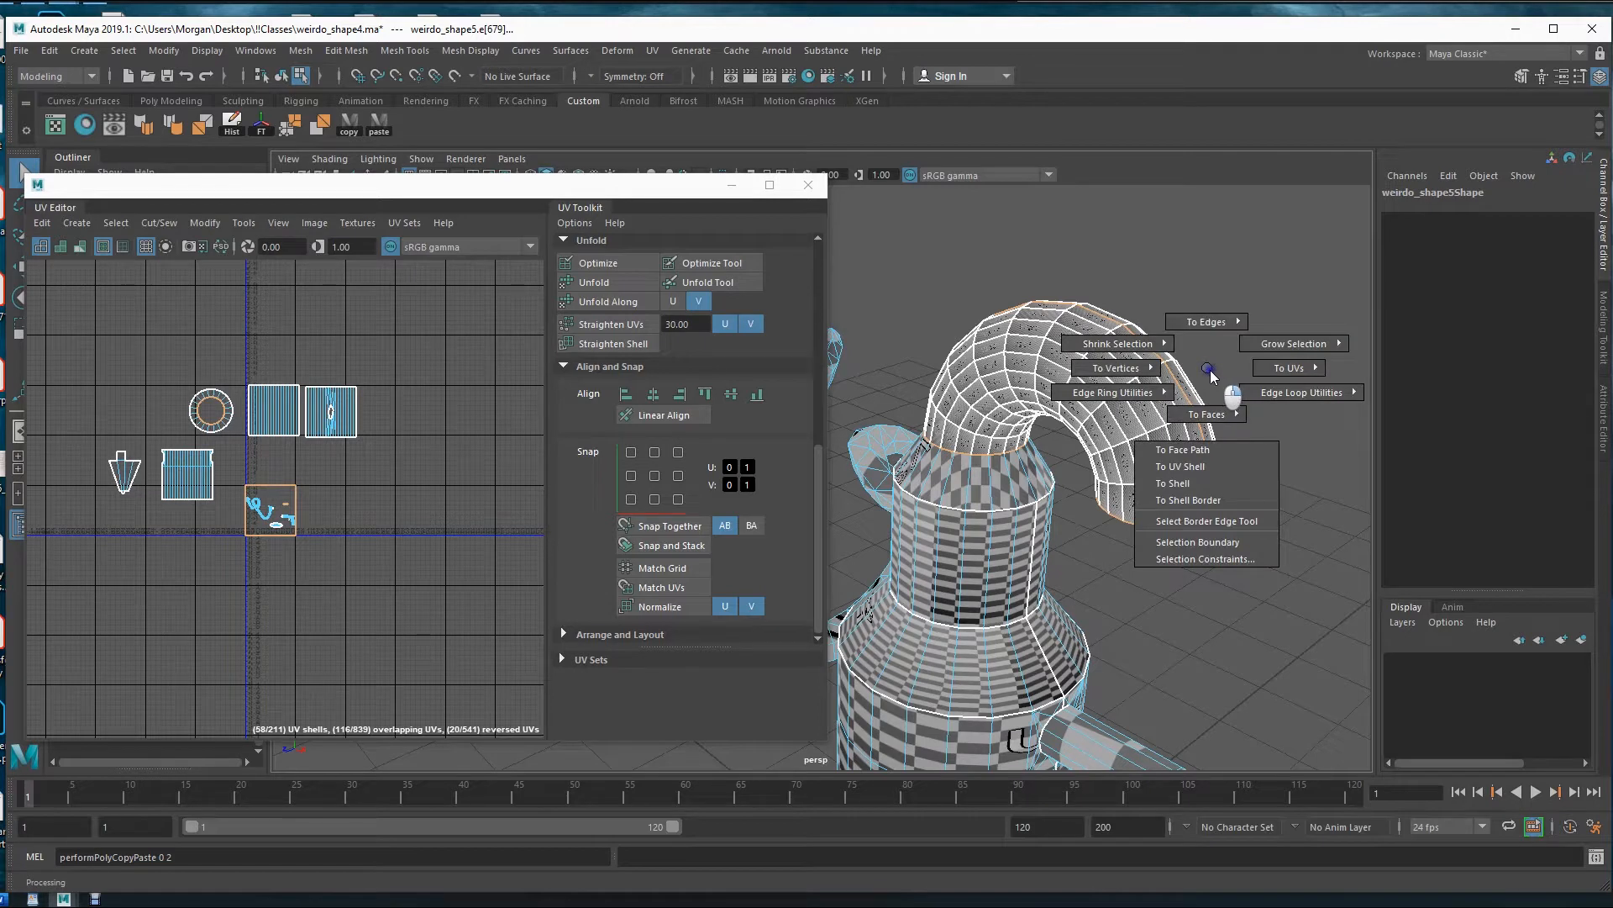
pyautogui.keyDown('shift'); pyautogui.moveTo(1213, 375); pyautogui.dragTo(1366, 380, button='right'); pyautogui.keyUp('shift')
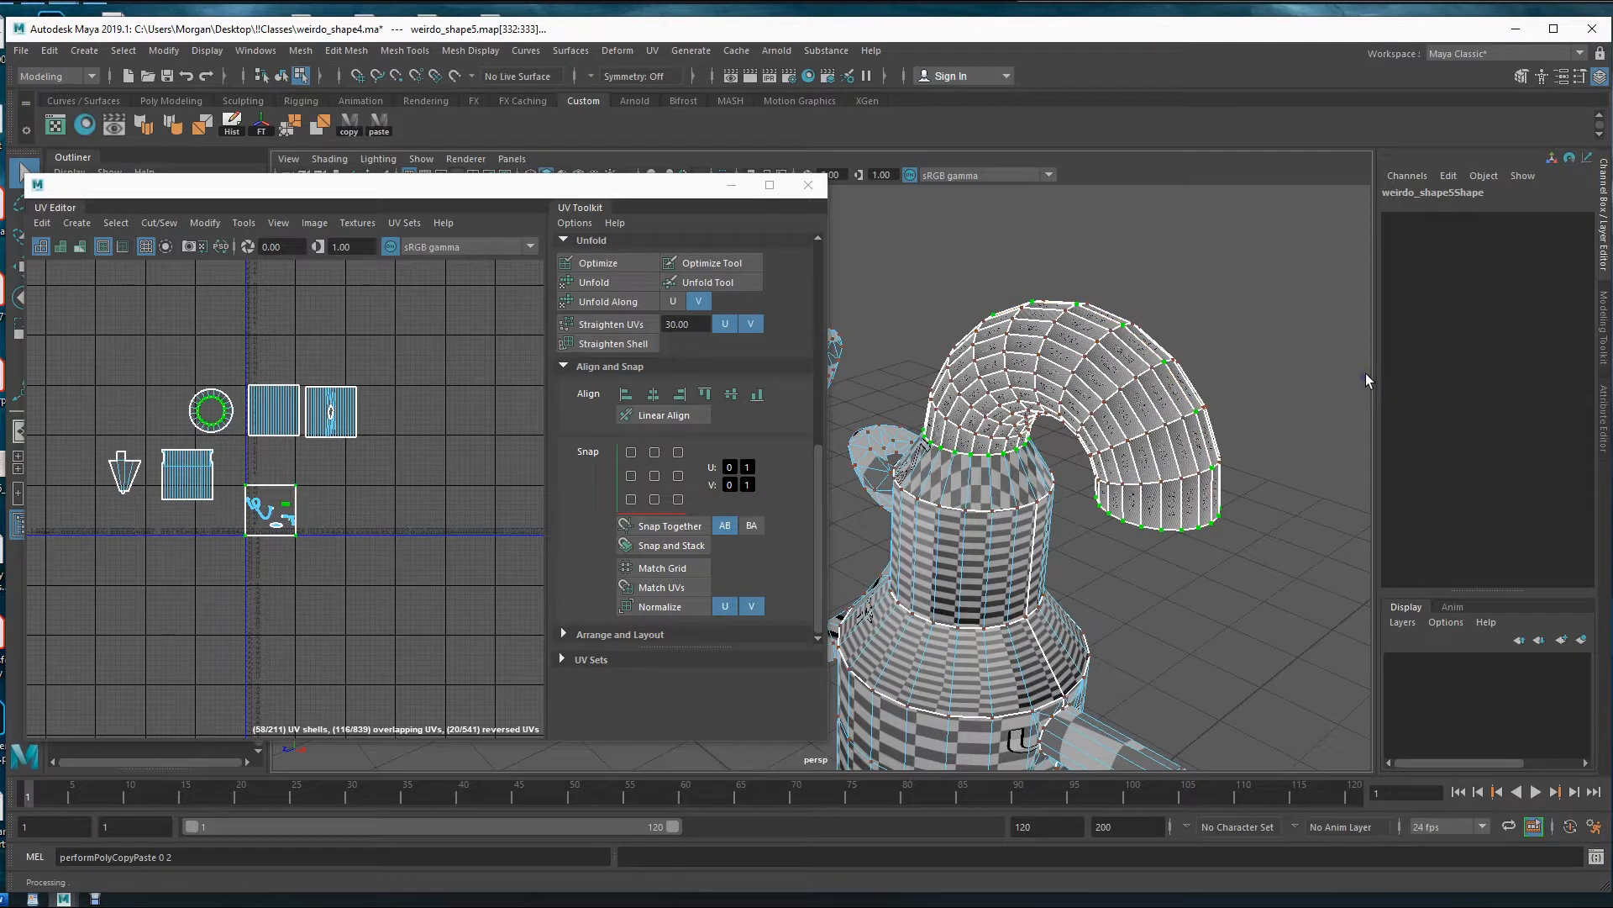
pyautogui.keyDown('alt'); pyautogui.moveTo(1094, 504); pyautogui.dragTo(1173, 468); pyautogui.keyUp('alt')
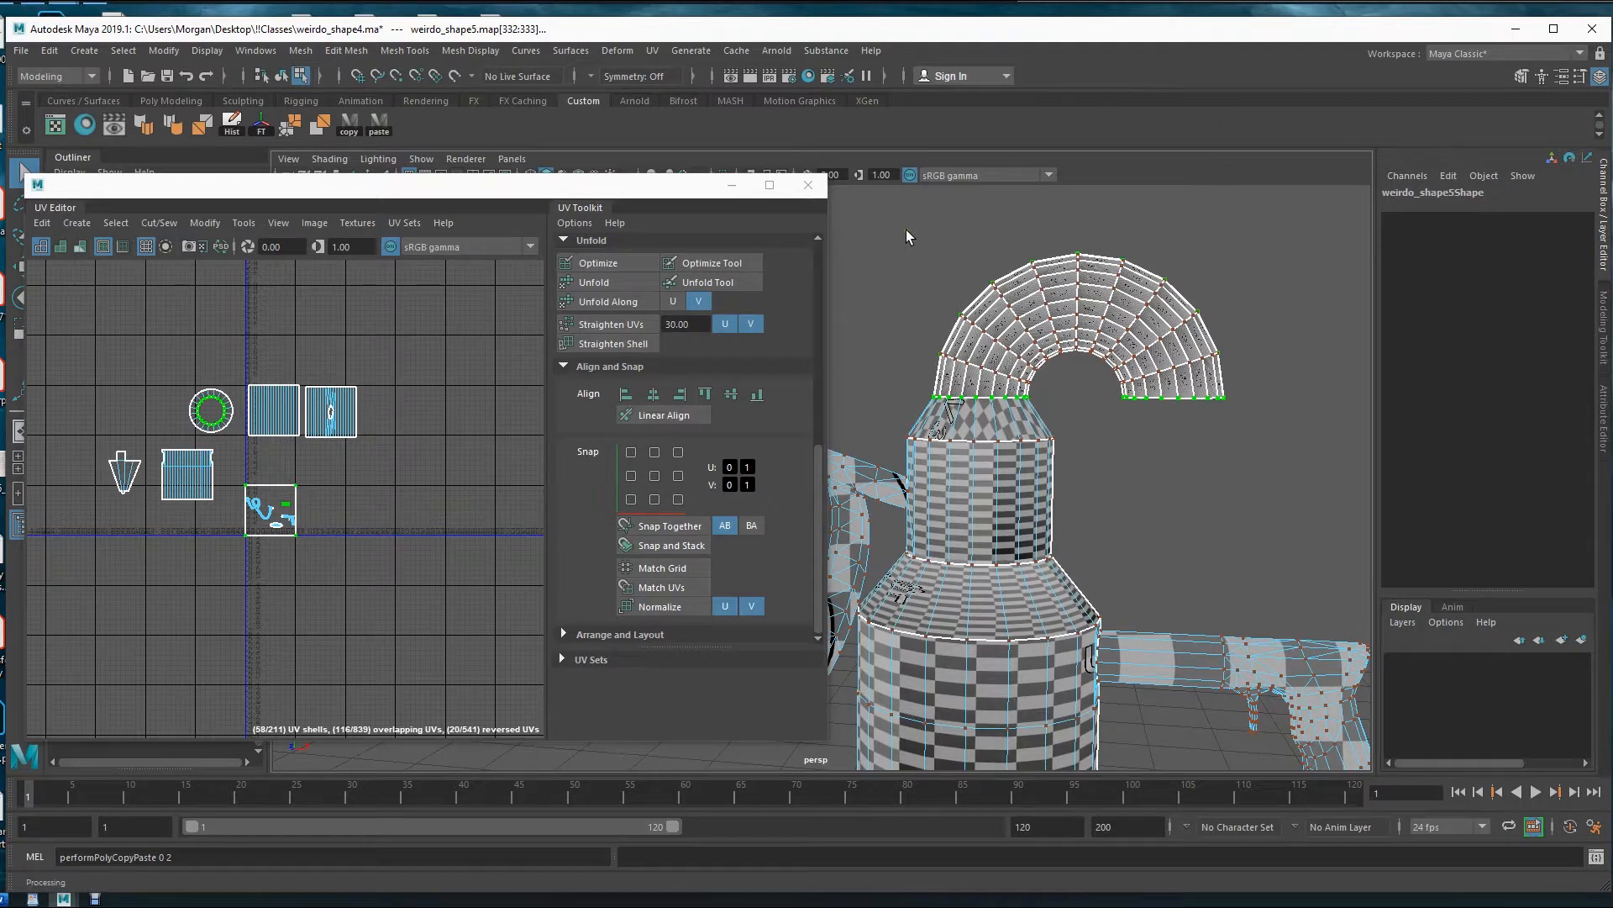
pyautogui.moveTo(909, 228); pyautogui.dragTo(1113, 392)
# - Deselect the UVs at the centre of the pipe's end cap in wireframe display and return to shaded display
pyautogui.keyDown('alt'); pyautogui.moveTo(1112, 393); pyautogui.dragTo(1215, 413, button='right'); pyautogui.keyUp('alt')
pyautogui.press('4')
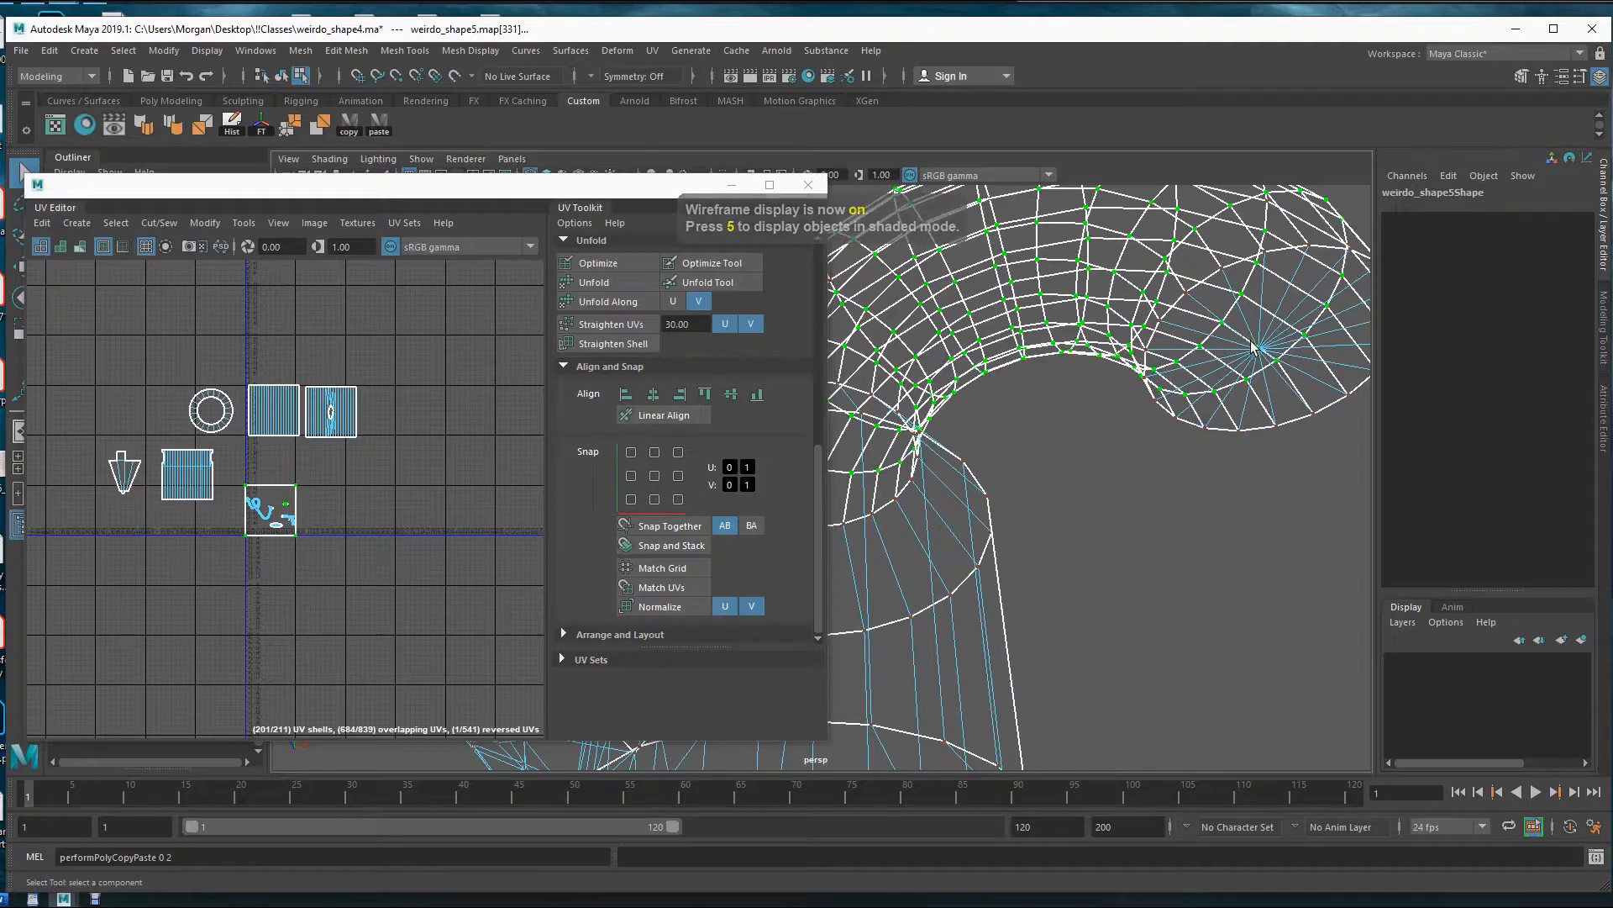
pyautogui.keyDown('ctrl'); pyautogui.moveTo(1242, 337); pyautogui.dragTo(1270, 361); pyautogui.keyUp('ctrl')
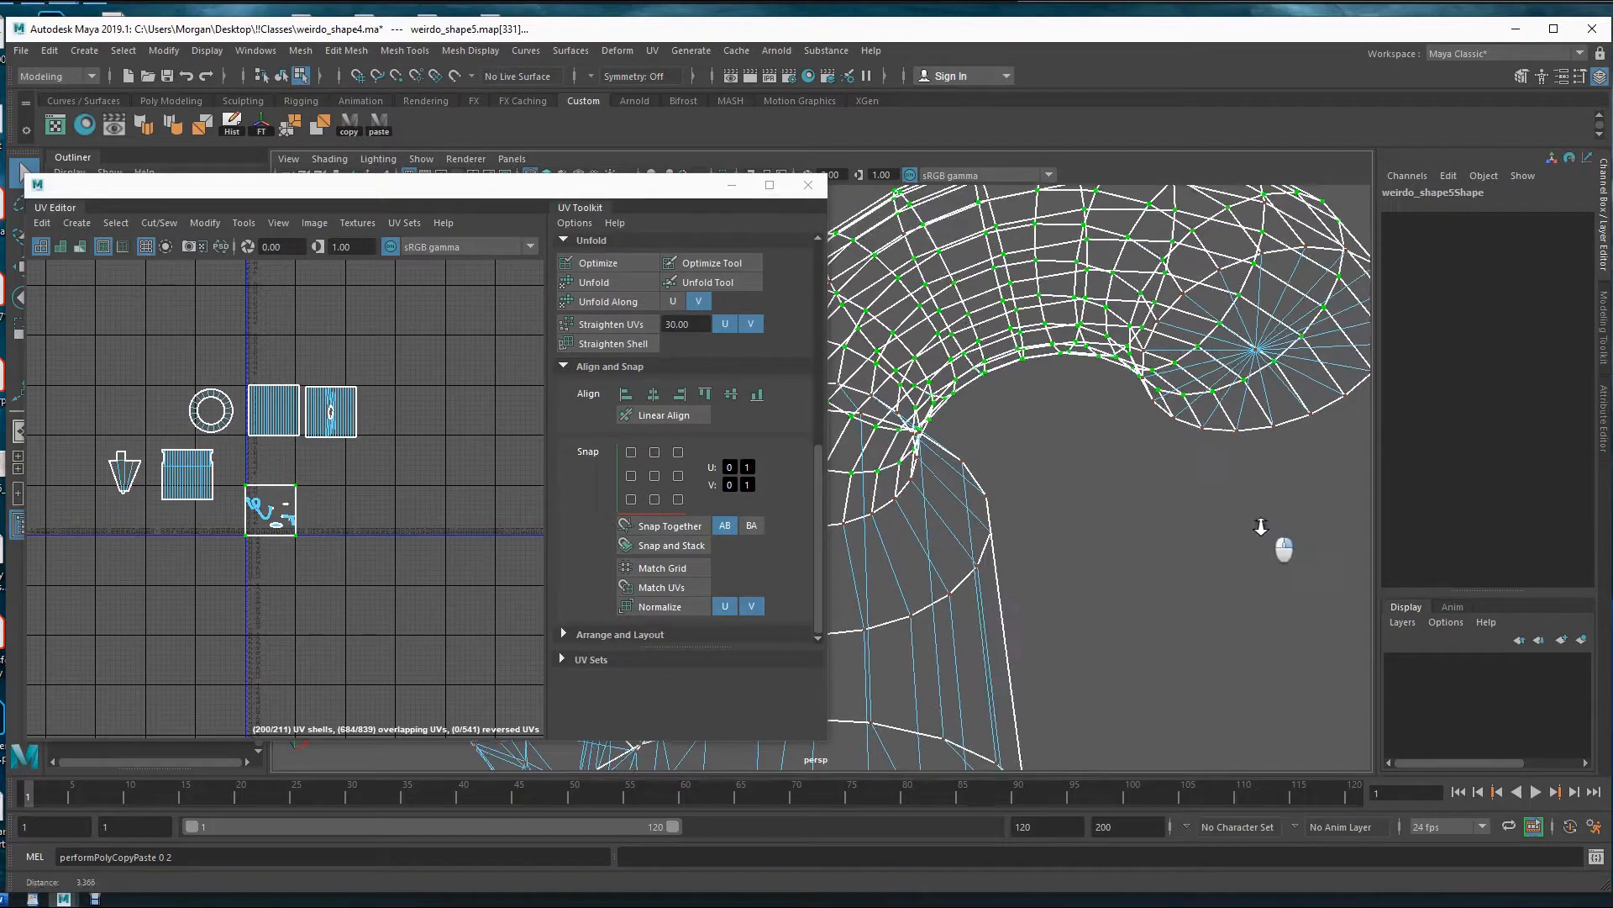
pyautogui.keyDown('alt'); pyautogui.moveTo(1261, 528); pyautogui.dragTo(843, 421, button='right'); pyautogui.keyUp('alt')
pyautogui.moveTo(1024, 379)
pyautogui.keyDown('alt'); pyautogui.mouseDown()
pyautogui.moveTo(1116, 417)
pyautogui.moveTo(1113, 460)
pyautogui.mouseUp(); pyautogui.keyUp('alt')
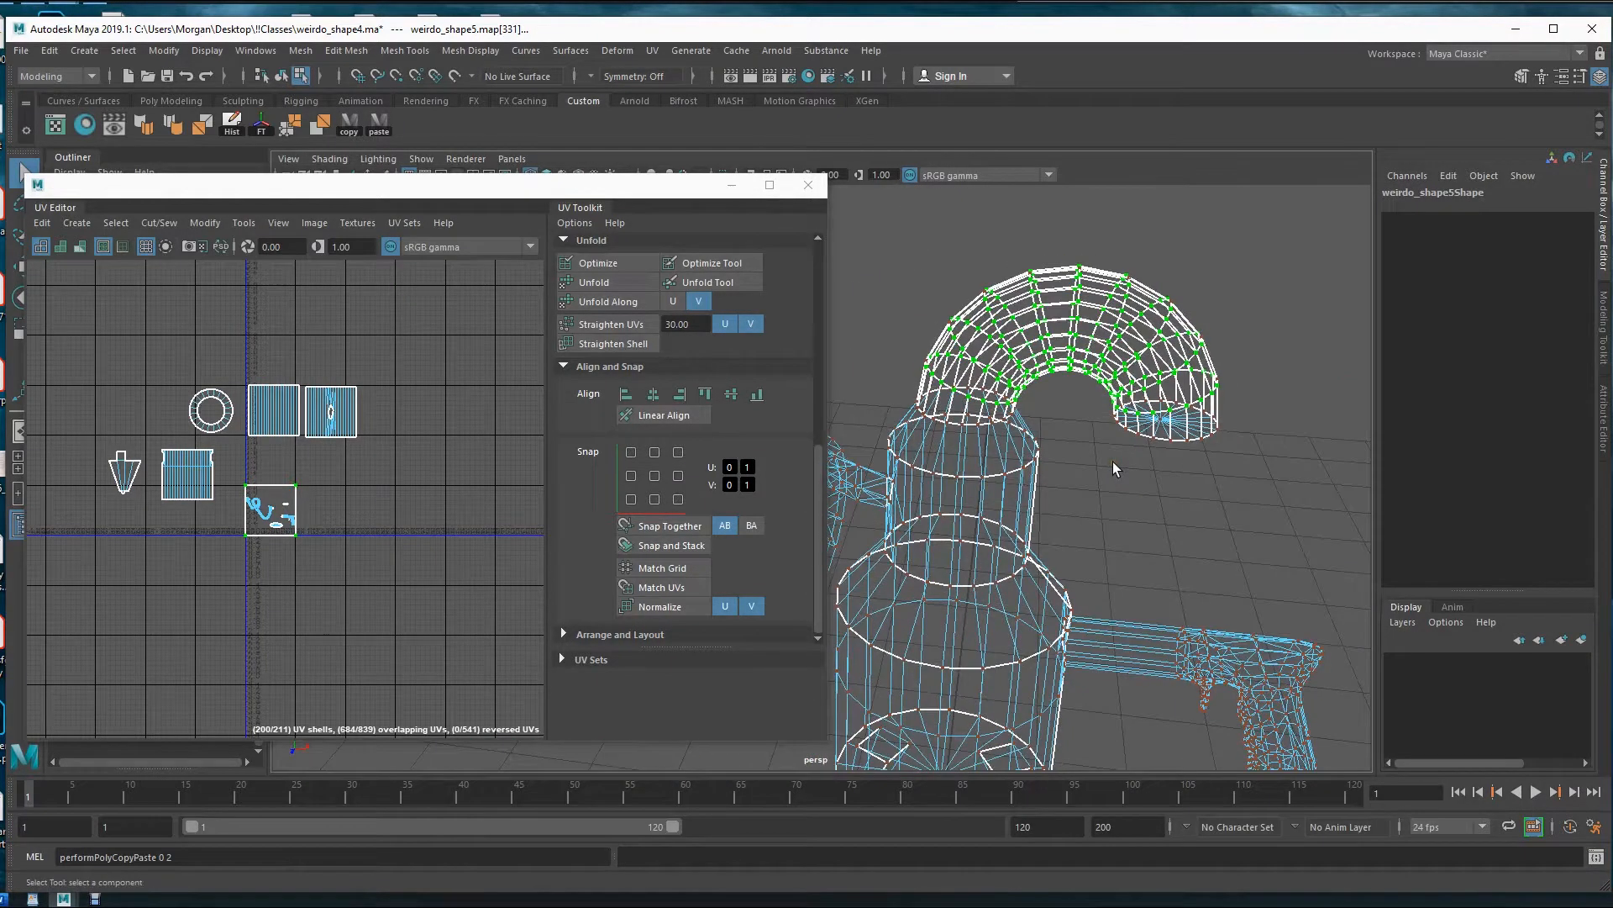
pyautogui.press('5')
pyautogui.keyDown('alt'); pyautogui.moveTo(1082, 471); pyautogui.dragTo(1065, 449, button='middle'); pyautogui.keyUp('alt')
pyautogui.keyDown('alt'); pyautogui.moveTo(1065, 449); pyautogui.dragTo(1045, 463); pyautogui.keyUp('alt')
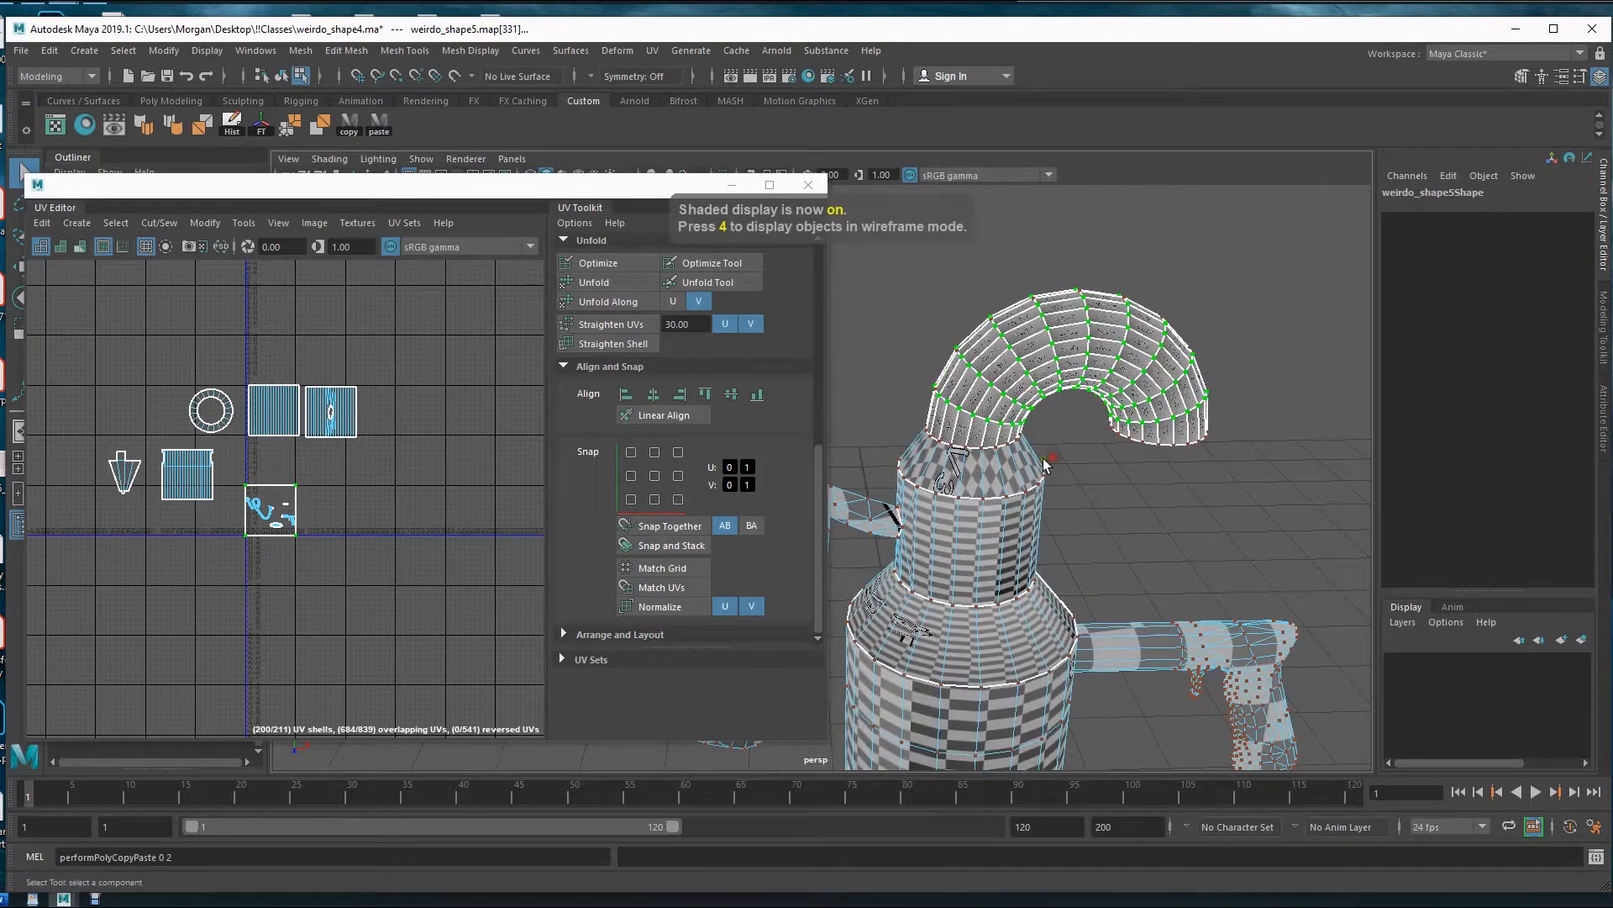
# - Move and sew the selected UVs of the curved pipe into one shell
pyautogui.keyDown('alt'); pyautogui.moveTo(1133, 515); pyautogui.dragTo(1063, 526); pyautogui.keyUp('alt')
pyautogui.moveTo(1122, 570)
pyautogui.keyDown('alt'); pyautogui.mouseDown(button='middle')
pyautogui.moveTo(1145, 558)
pyautogui.moveTo(1153, 485)
pyautogui.mouseUp(button='middle'); pyautogui.keyUp('alt')
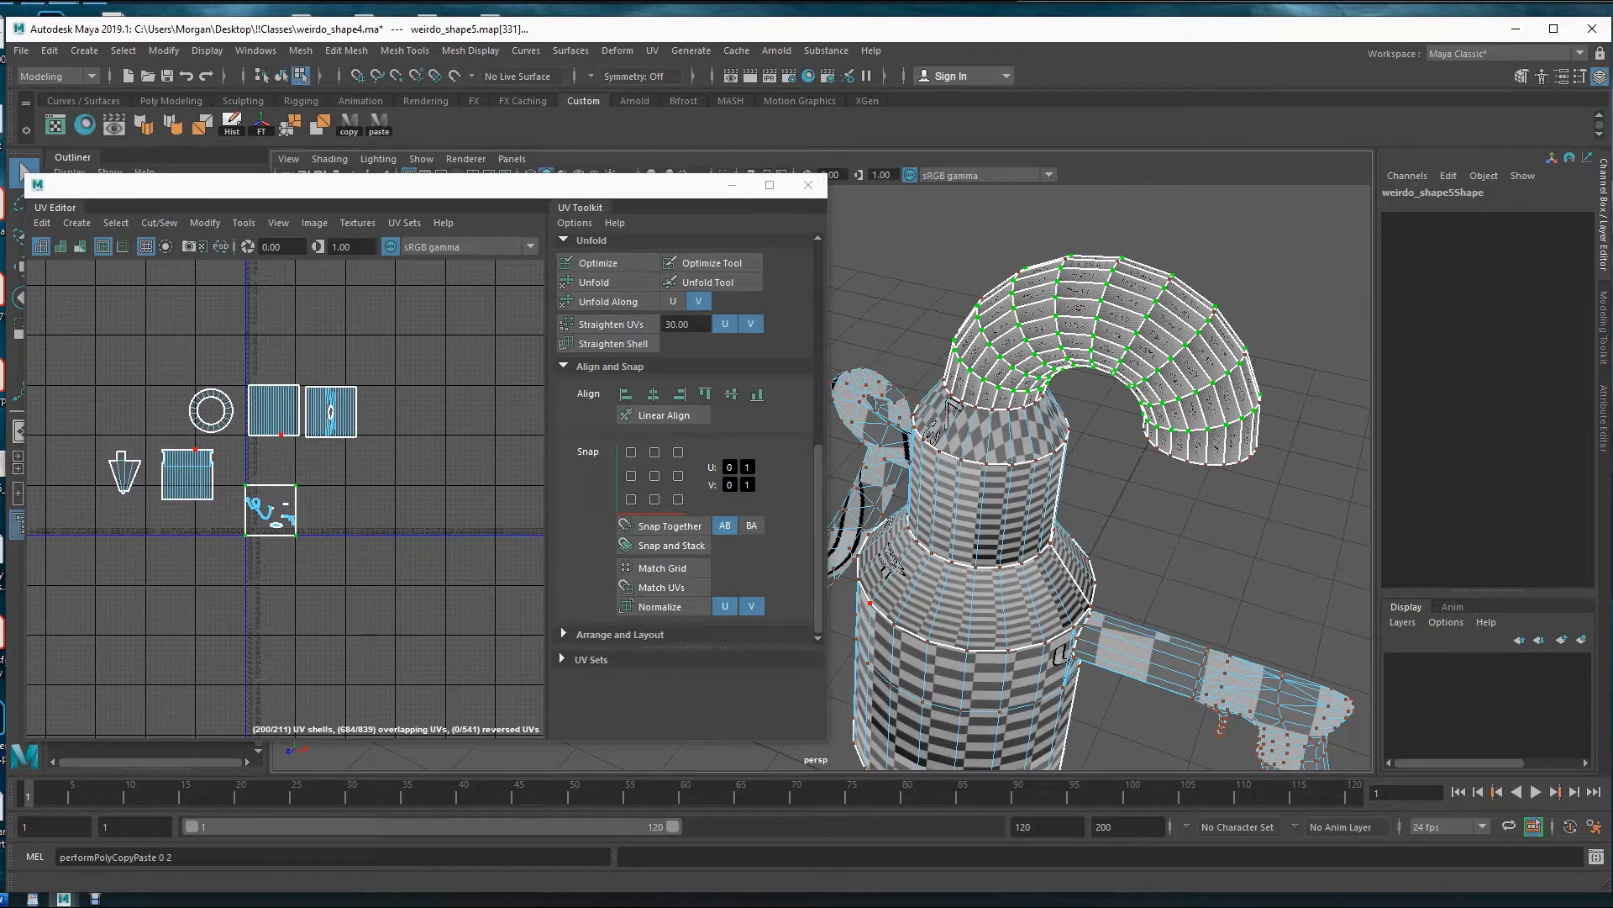
pyautogui.keyDown('shift'); pyautogui.rightClick(313, 501); pyautogui.keyUp('shift')
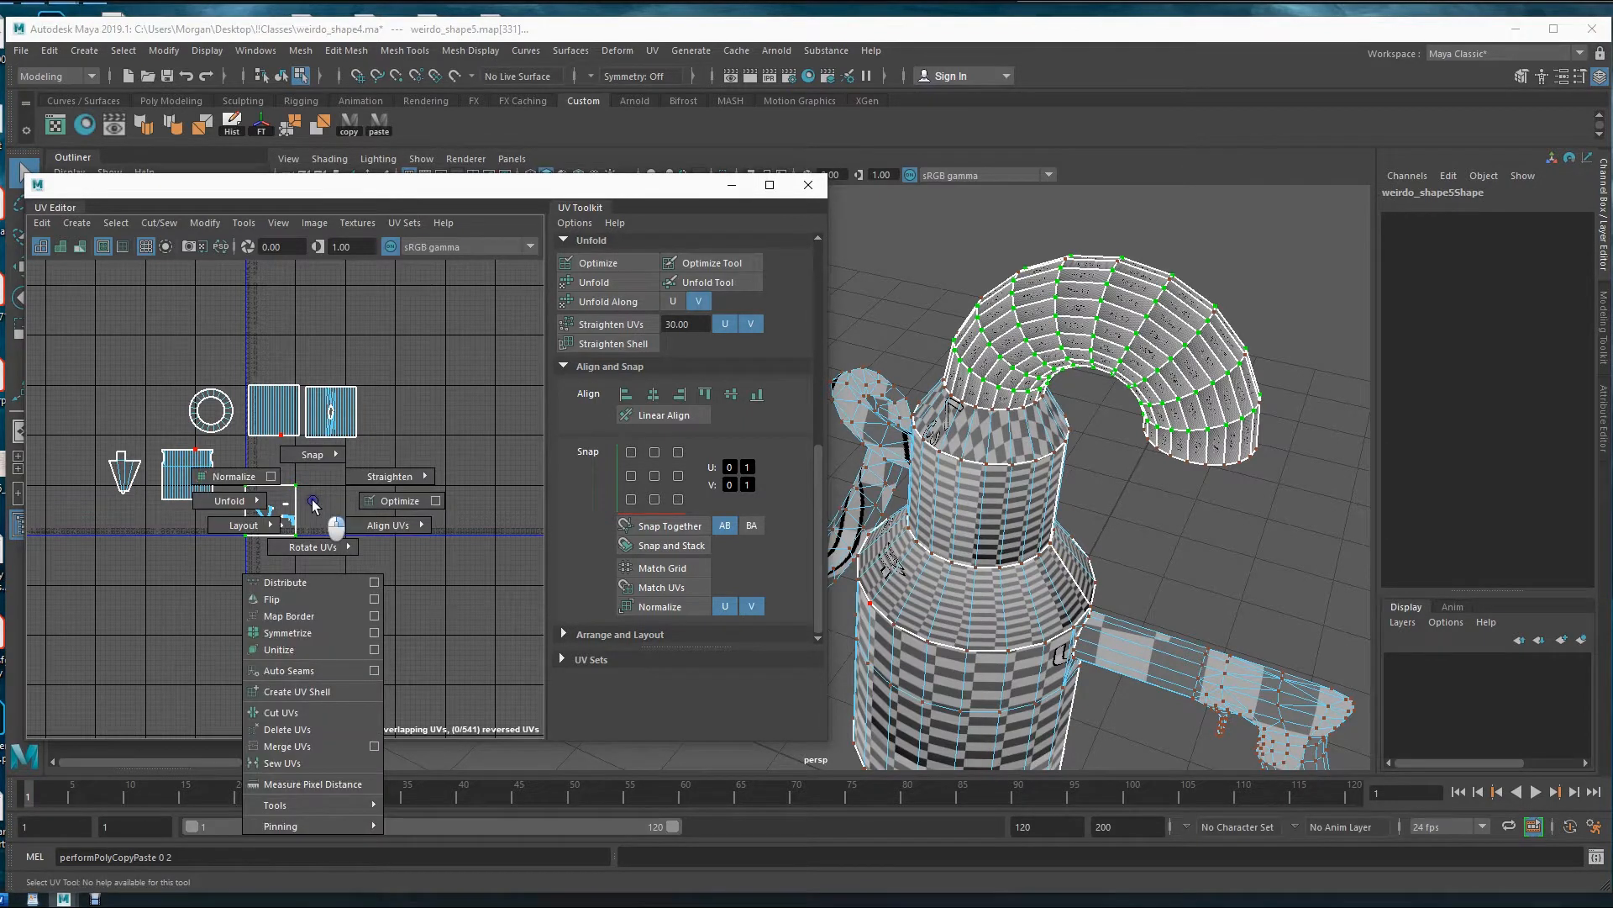
pyautogui.rightClick(314, 505)
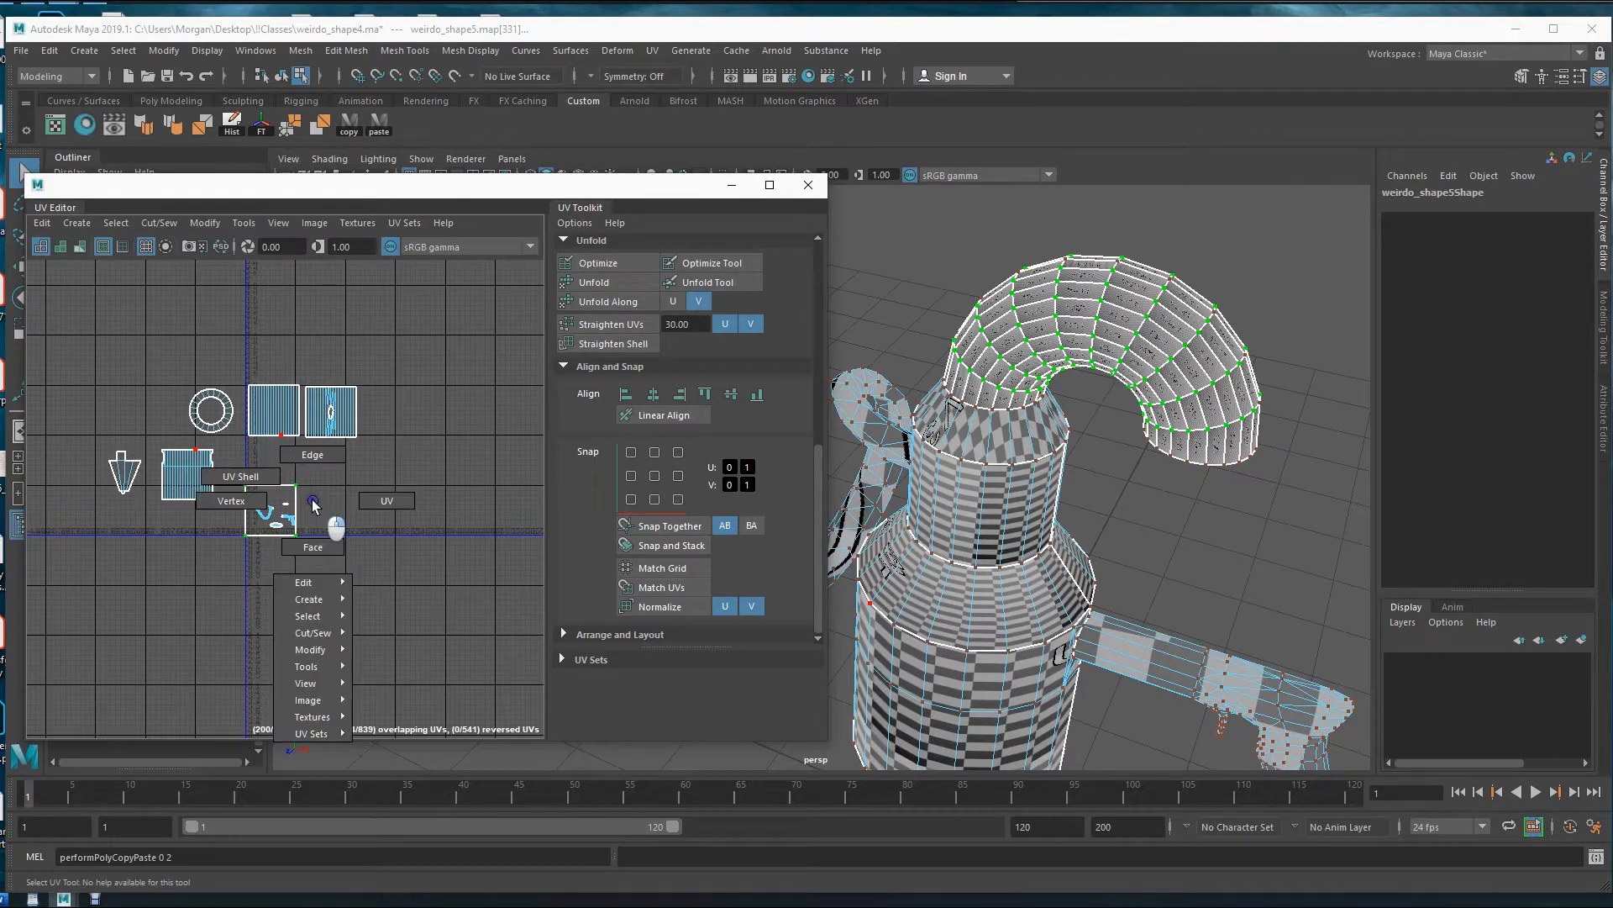
pyautogui.moveTo(324, 633)
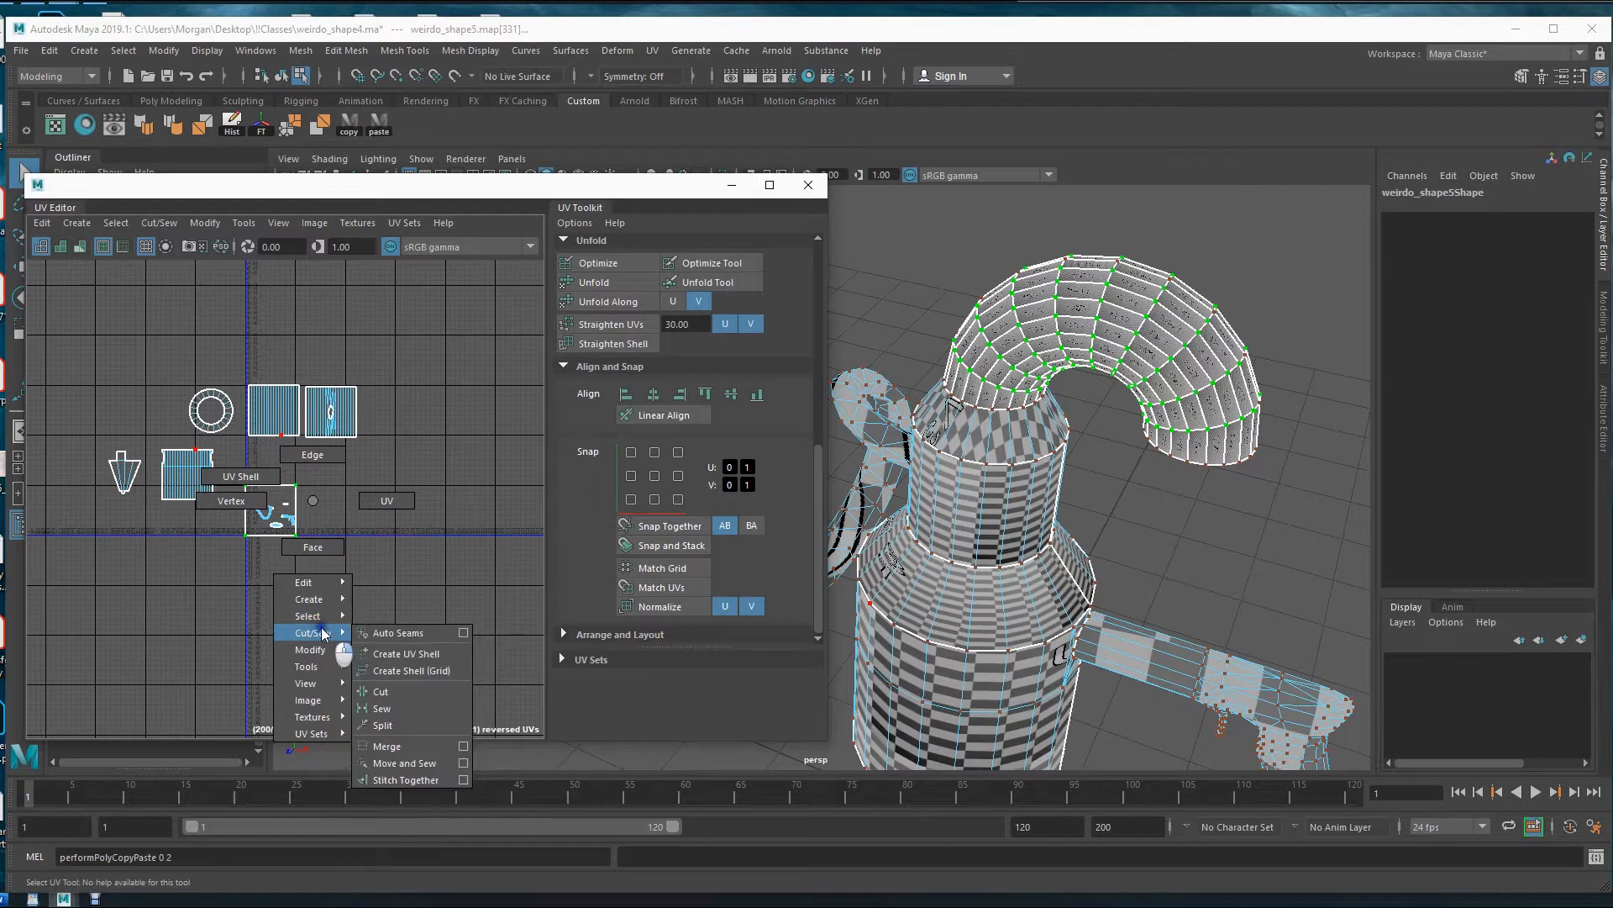
pyautogui.click(420, 761)
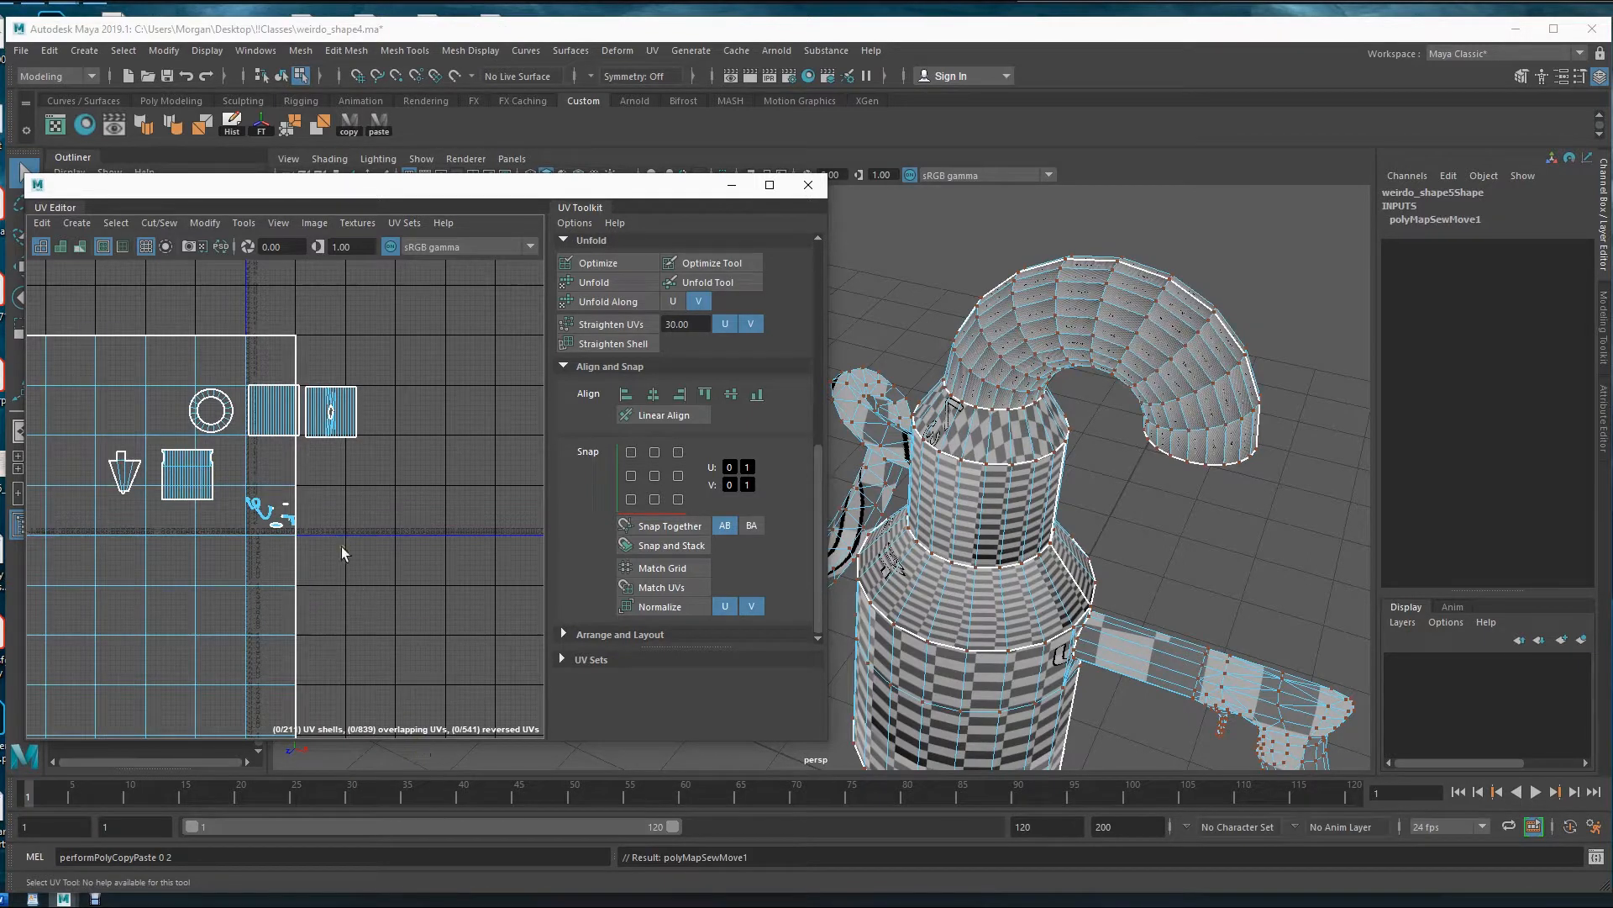
# - Select the sewn pipe shell in UV Shell mode and move it clear of the other shells
pyautogui.keyDown('alt'); pyautogui.moveTo(389, 611); pyautogui.dragTo(38, 558, button='right'); pyautogui.keyUp('alt')
pyautogui.keyDown('alt'); pyautogui.moveTo(384, 630); pyautogui.dragTo(247, 521, button='middle'); pyautogui.keyUp('alt')
pyautogui.moveTo(212, 513); pyautogui.dragTo(162, 496, button='right')
pyautogui.click(230, 522)
pyautogui.press('w')
pyautogui.moveTo(225, 521); pyautogui.dragTo(173, 479)
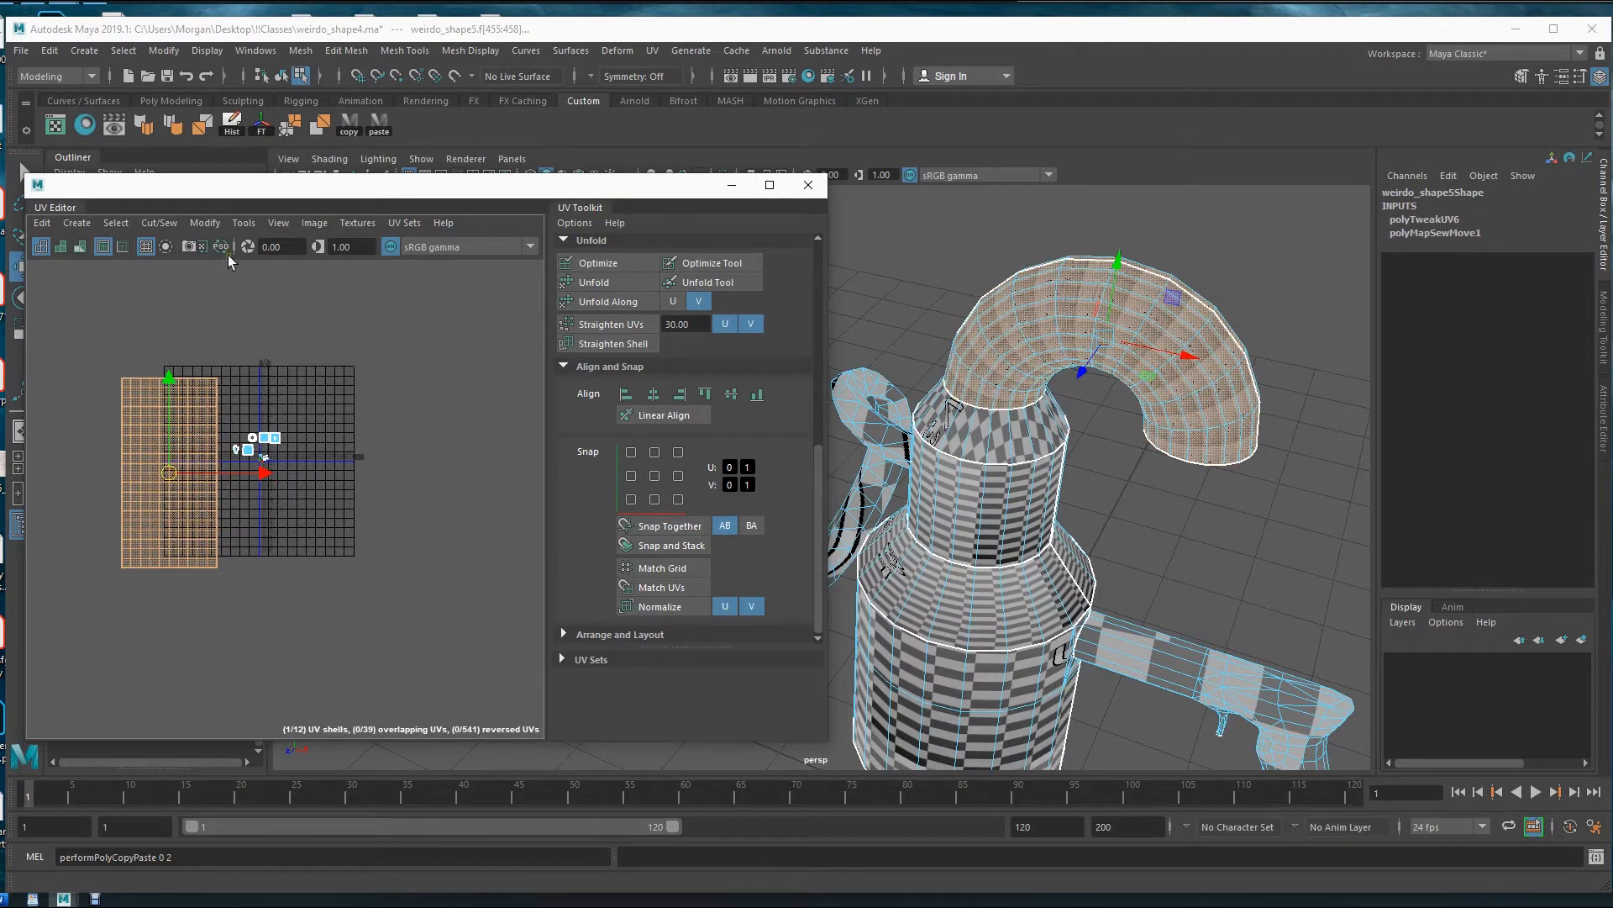
# - Widen the UV Editor window and examine the checker pattern on the curved pipe in the viewport
pyautogui.moveTo(830, 459); pyautogui.dragTo(1055, 459)
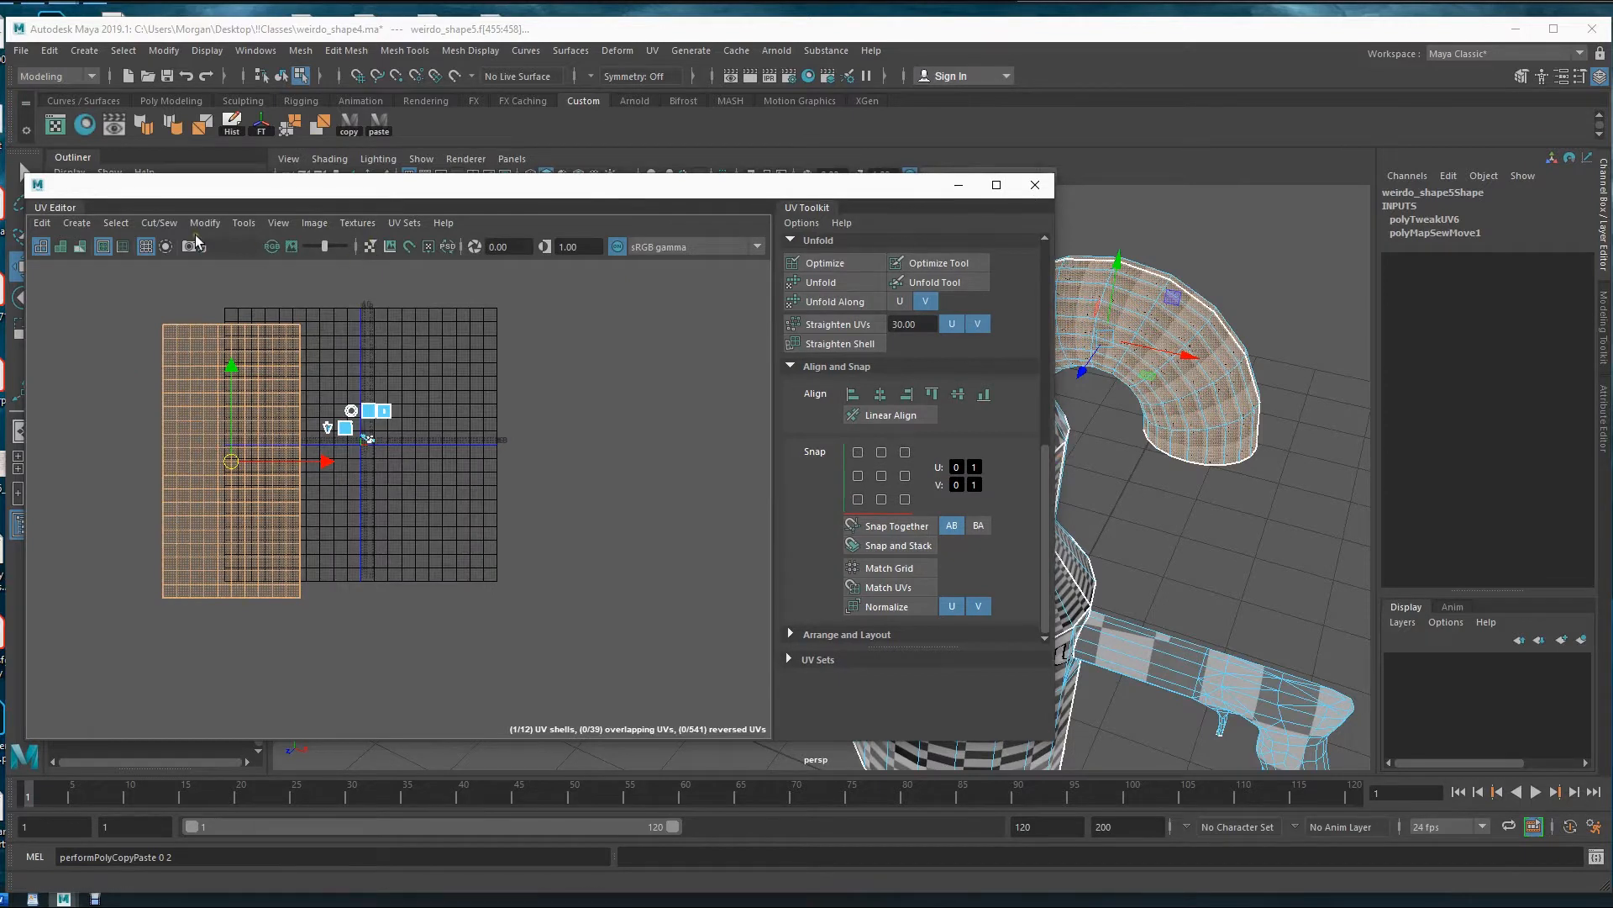
pyautogui.moveTo(1056, 458); pyautogui.dragTo(1313, 459)
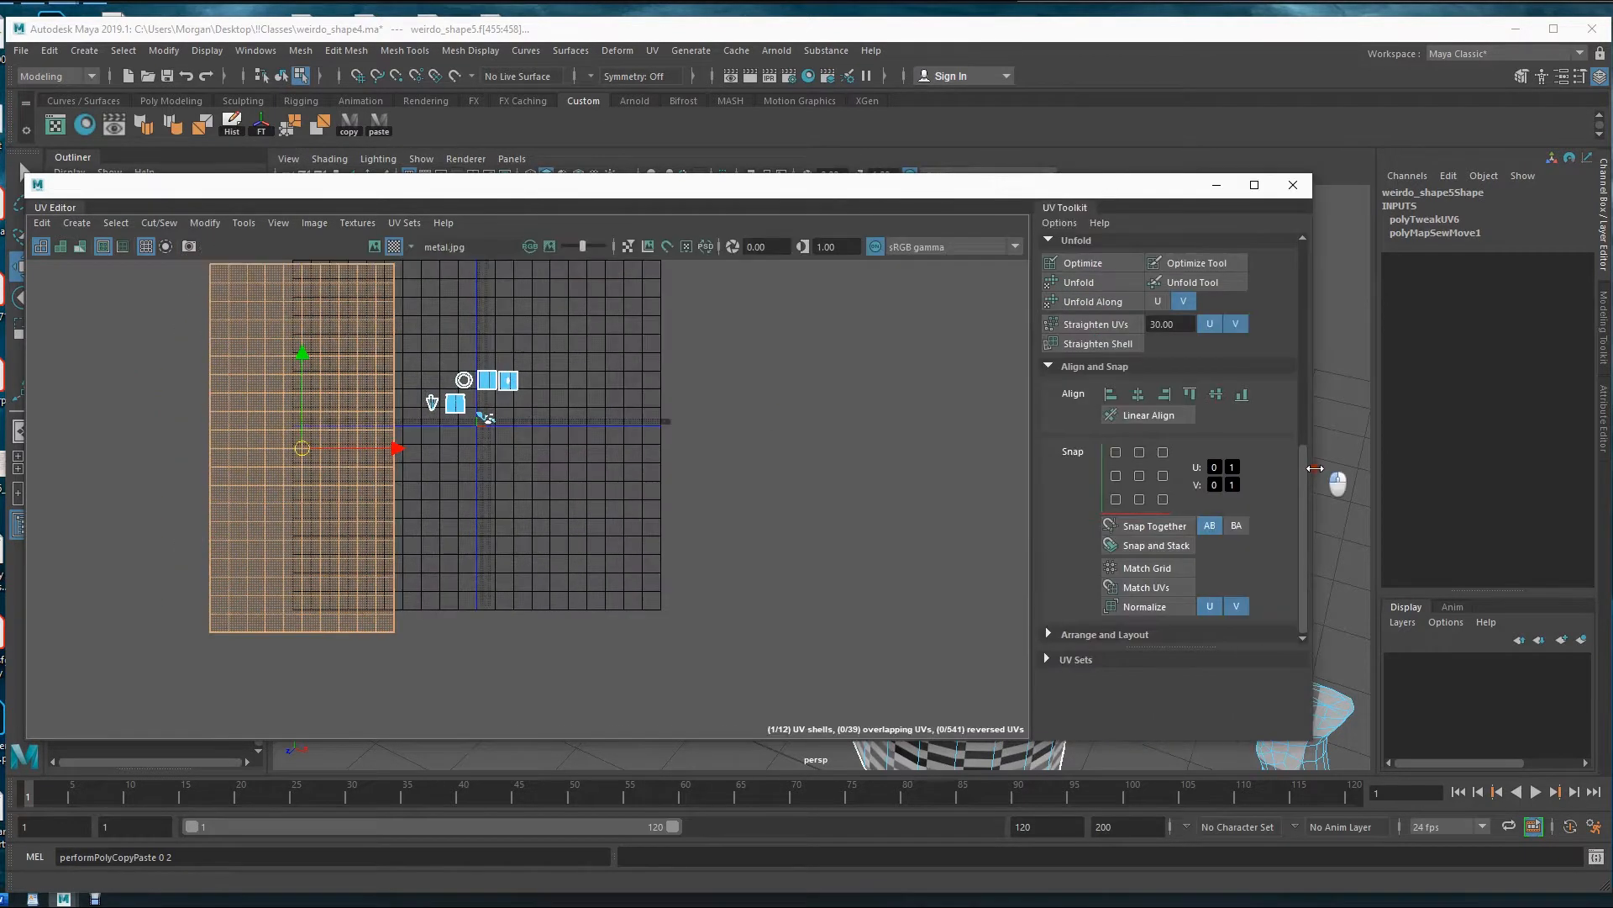
pyautogui.click(395, 246)
pyautogui.moveTo(783, 190); pyautogui.dragTo(589, 515)
pyautogui.keyDown('alt'); pyautogui.moveTo(986, 393); pyautogui.dragTo(1260, 406, button='right'); pyautogui.keyUp('alt')
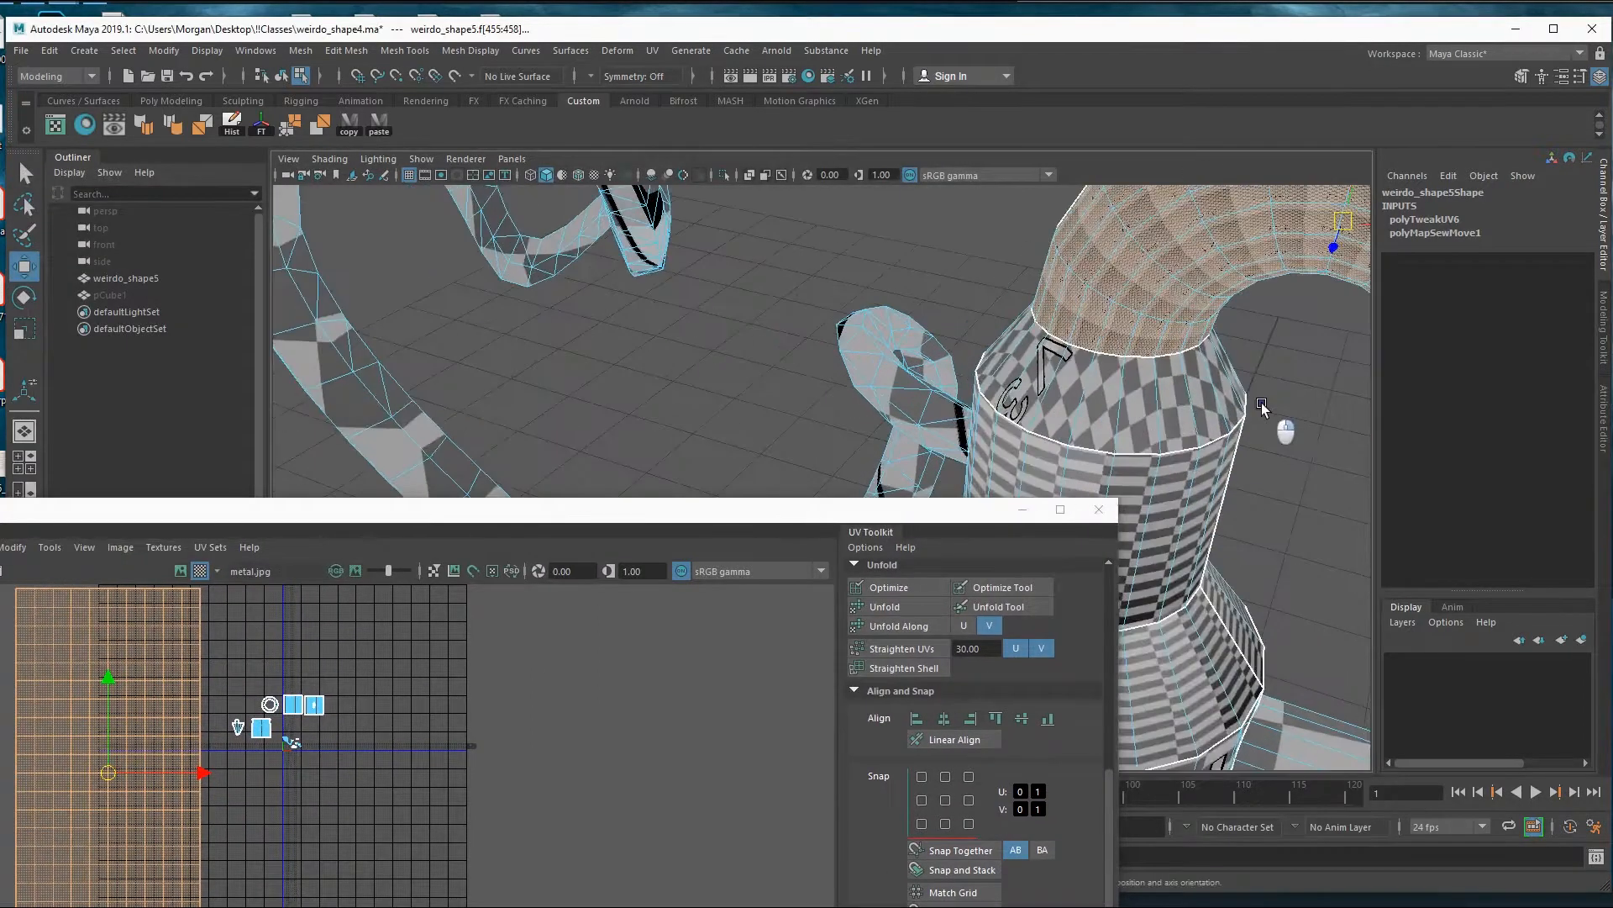
pyautogui.keyDown('alt'); pyautogui.moveTo(1261, 407); pyautogui.dragTo(1070, 416, button='middle'); pyautogui.keyUp('alt')
pyautogui.keyDown('alt'); pyautogui.moveTo(1069, 418); pyautogui.dragTo(515, 479, button='right'); pyautogui.keyUp('alt')
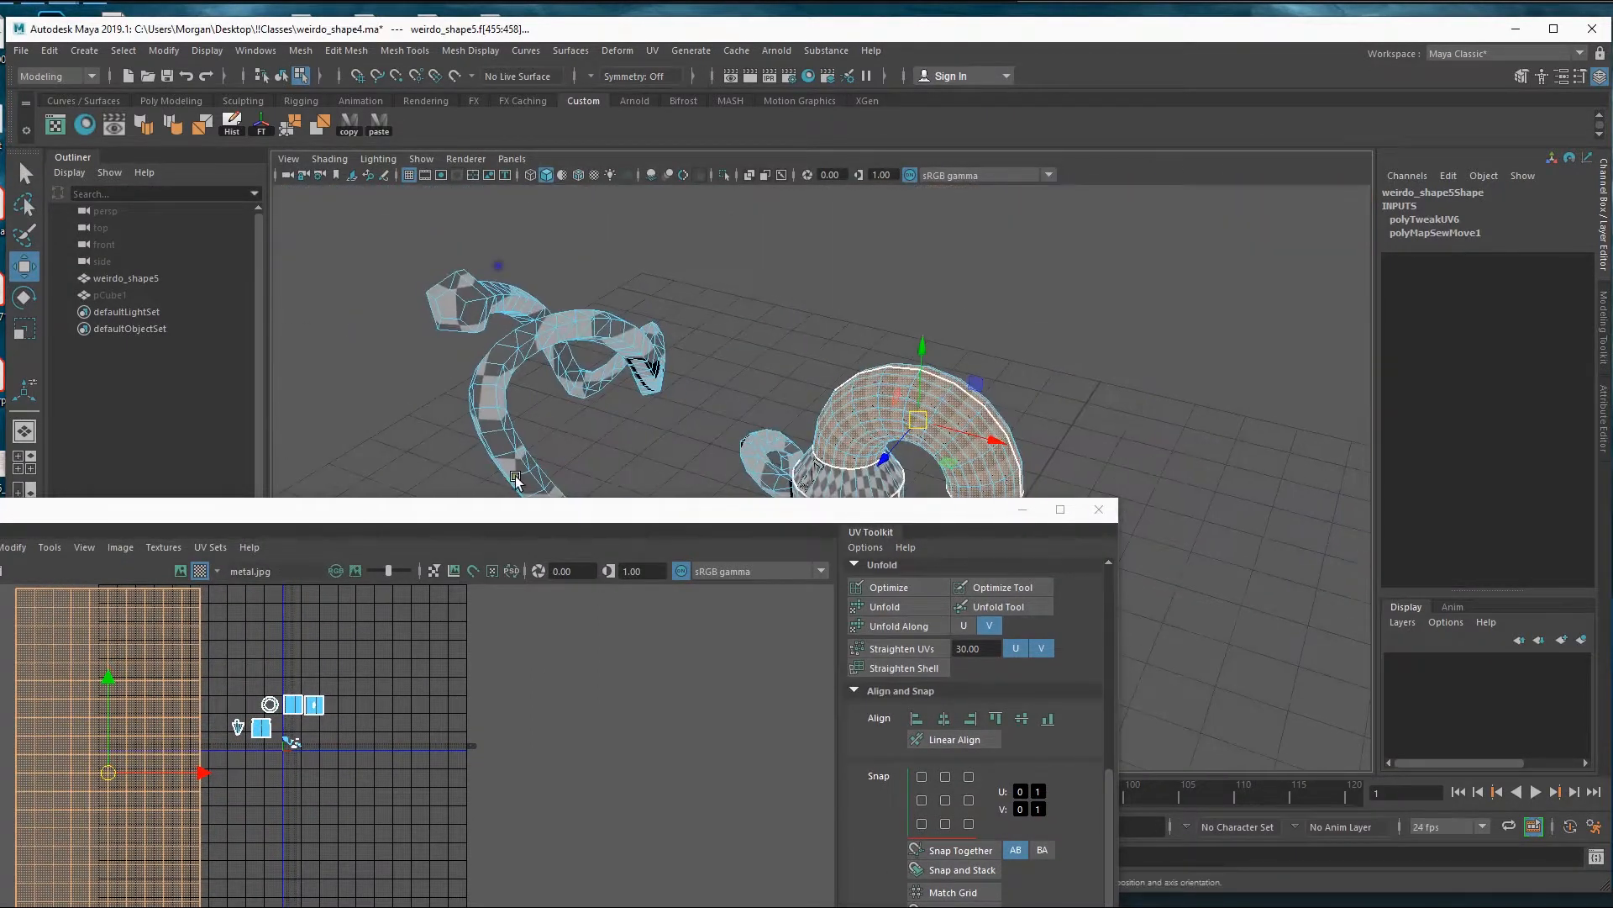
pyautogui.moveTo(502, 520); pyautogui.dragTo(725, 201)
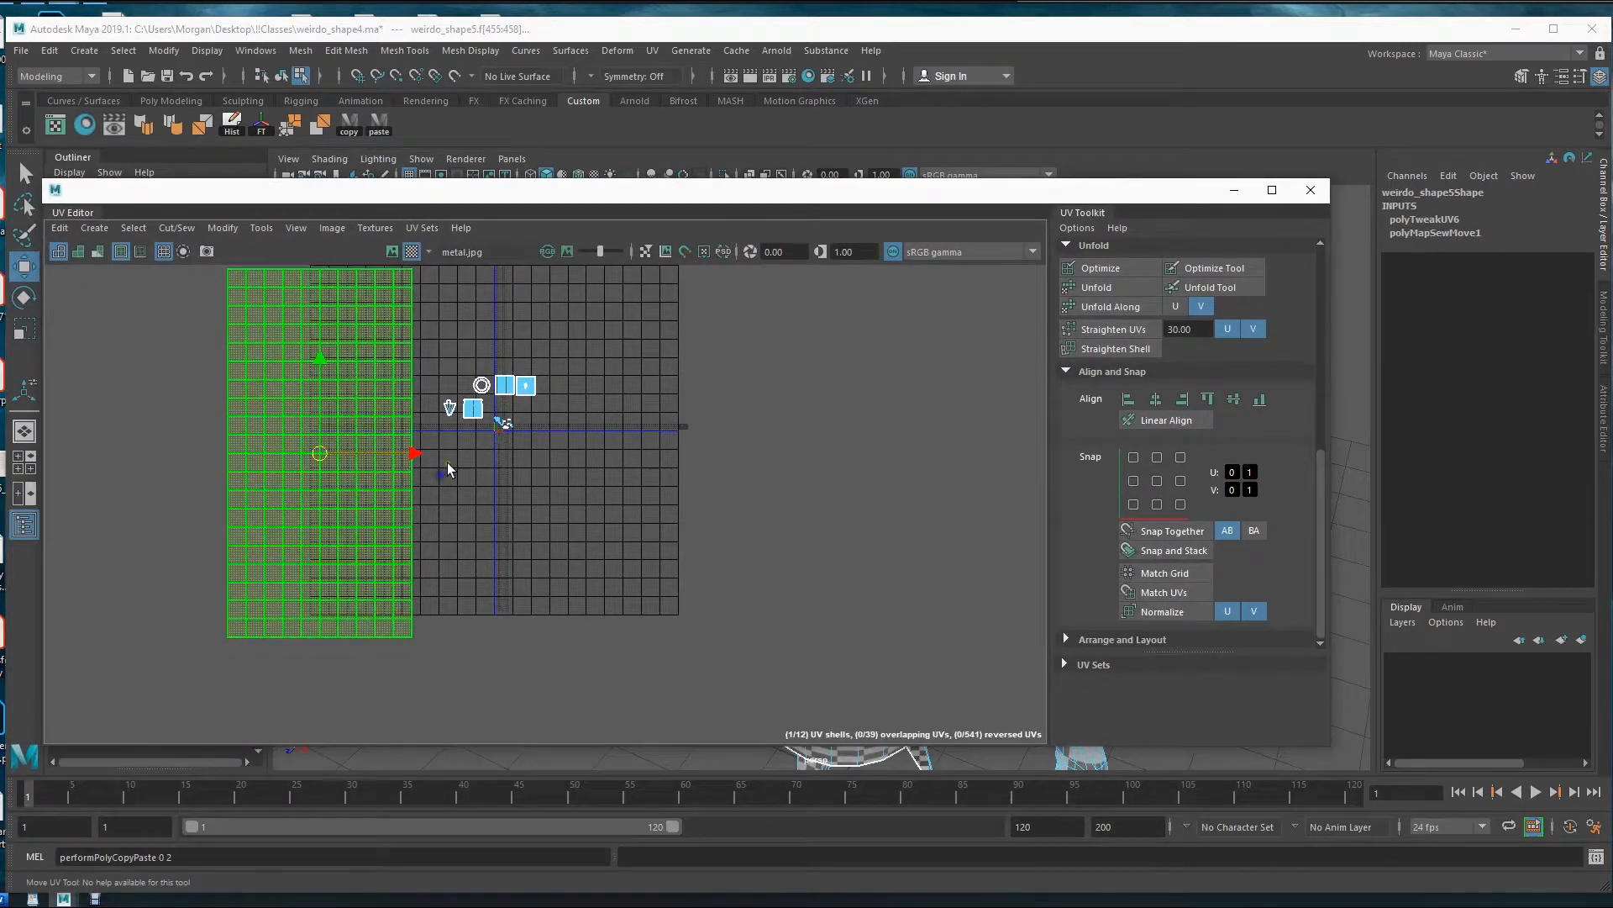
# - Scale the pipe's UV shell down strongly and place it beside the row of square body shells
pyautogui.press('e')
pyautogui.press('r')
pyautogui.moveTo(334, 524); pyautogui.dragTo(244, 652)
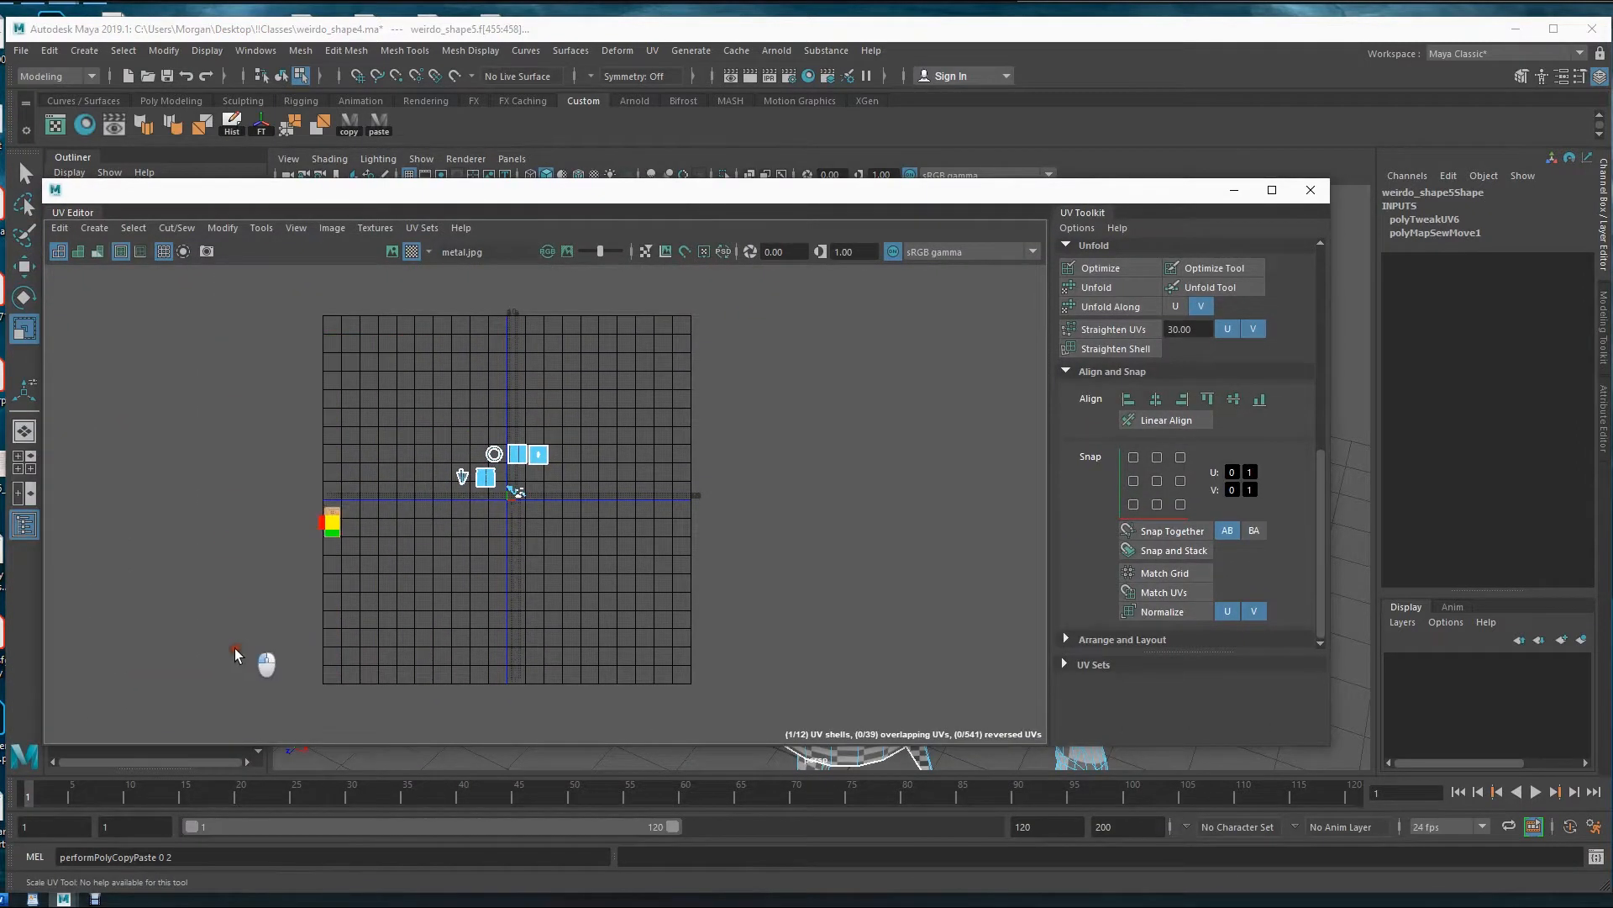
pyautogui.hotkey('ctrl', 'z')
pyautogui.press('w')
pyautogui.moveTo(334, 522); pyautogui.dragTo(595, 471)
pyautogui.keyDown('alt'); pyautogui.moveTo(407, 536); pyautogui.dragTo(889, 578, button='right'); pyautogui.keyUp('alt')
pyautogui.keyDown('alt'); pyautogui.moveTo(904, 486); pyautogui.dragTo(644, 555, button='middle'); pyautogui.keyUp('alt')
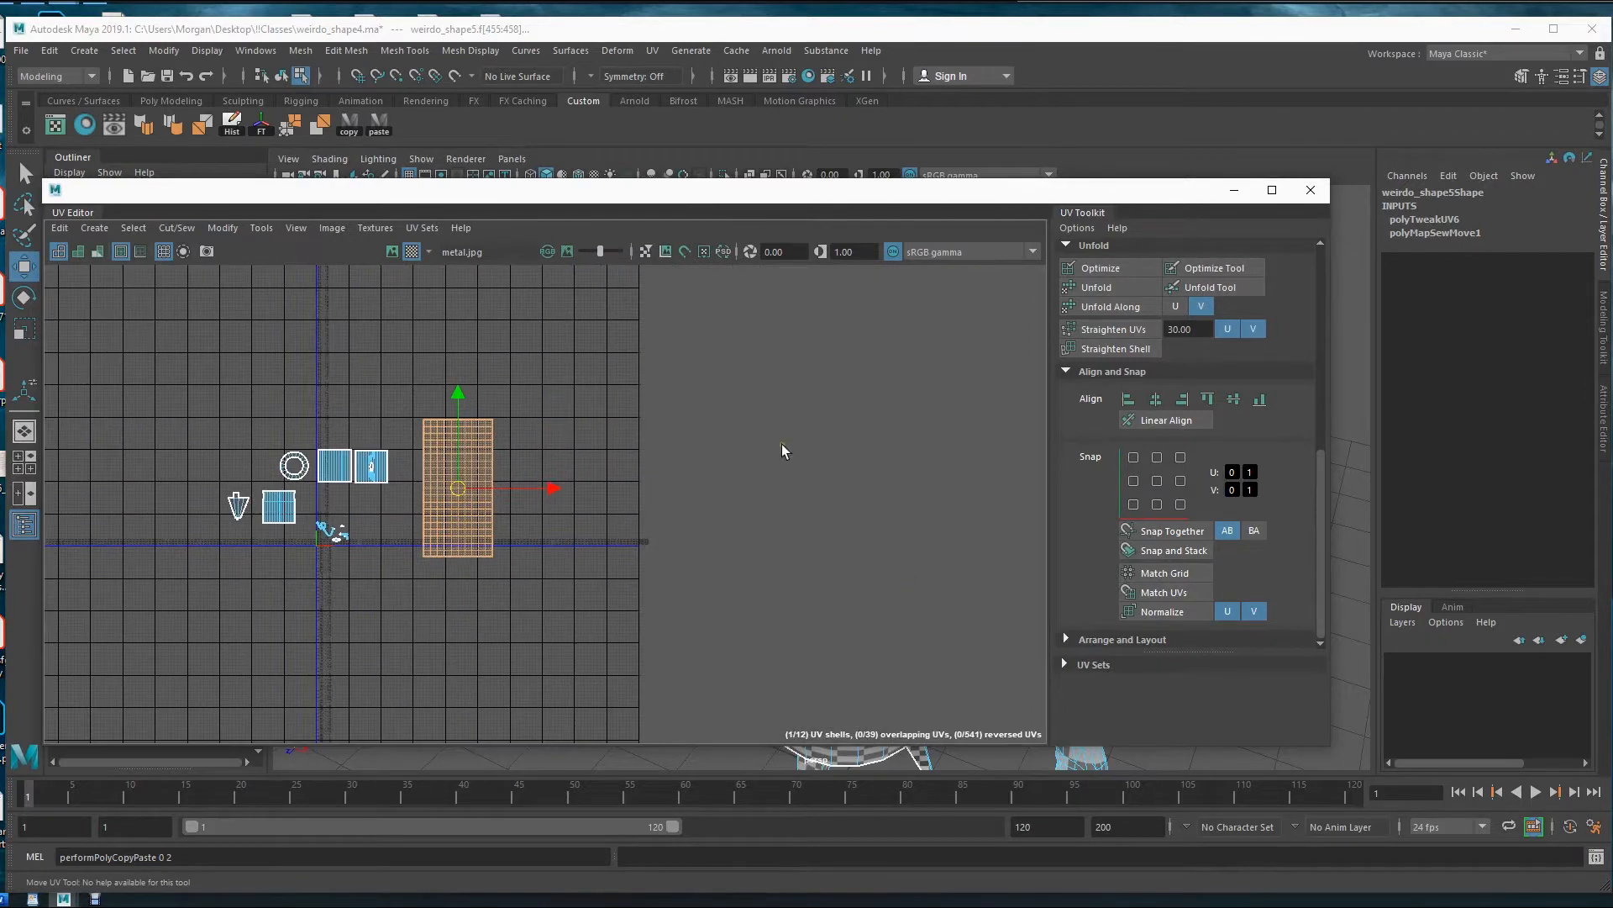
# - Unfold the pipe's UV shell and shift it slightly up and away from the body shells
pyautogui.moveTo(957, 192); pyautogui.dragTo(704, 188)
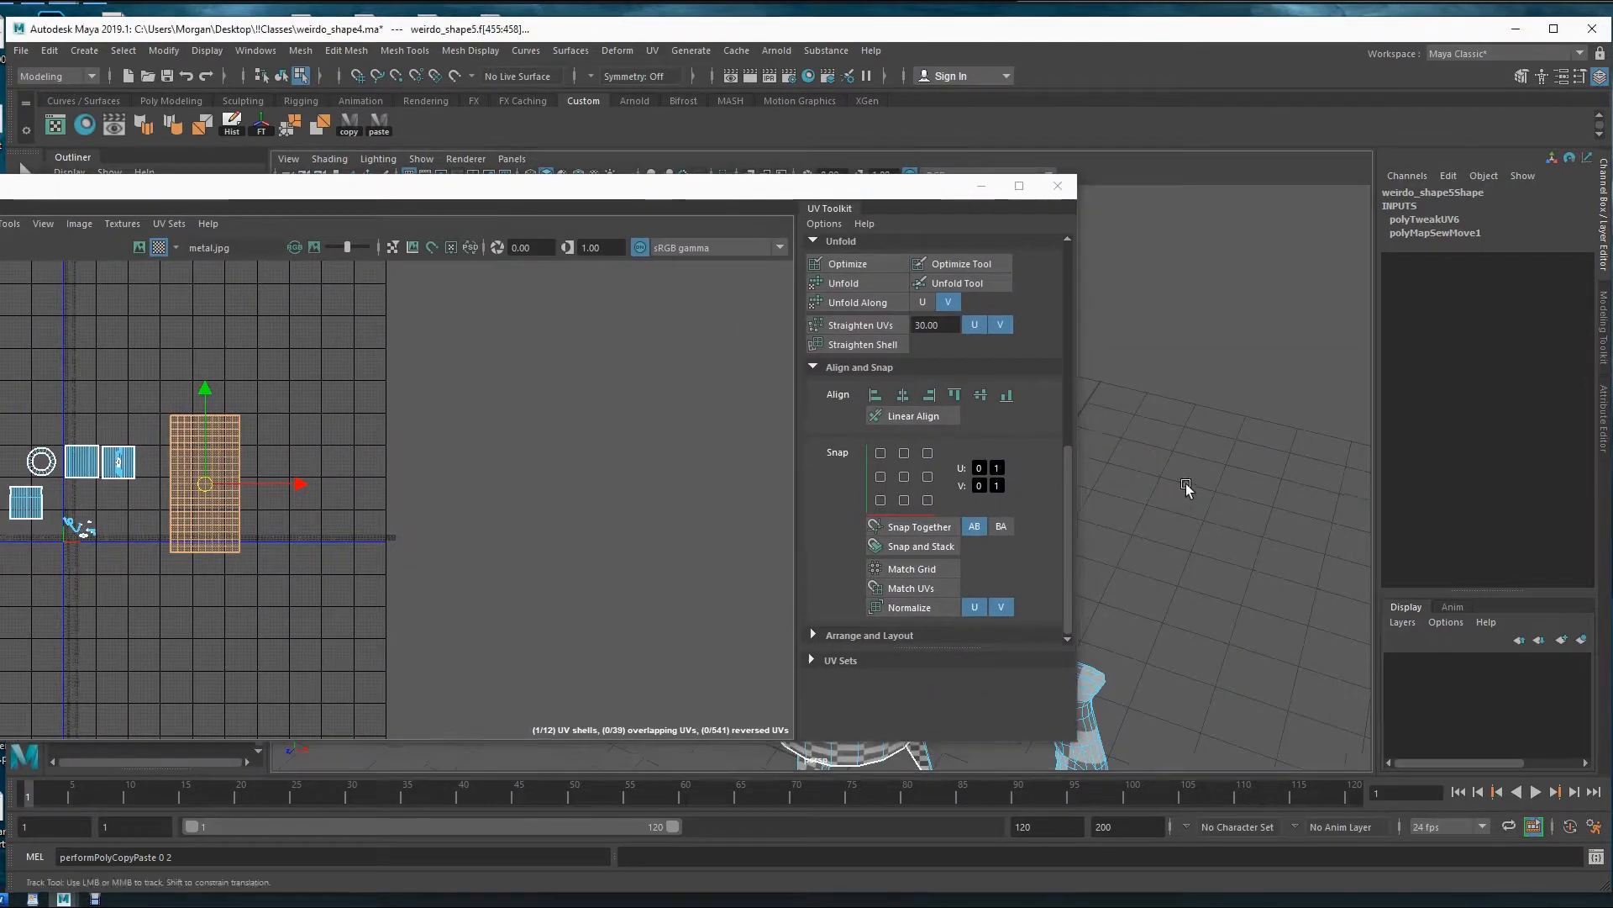
pyautogui.keyDown('alt'); pyautogui.moveTo(1229, 462); pyautogui.dragTo(1253, 492, button='middle'); pyautogui.keyUp('alt')
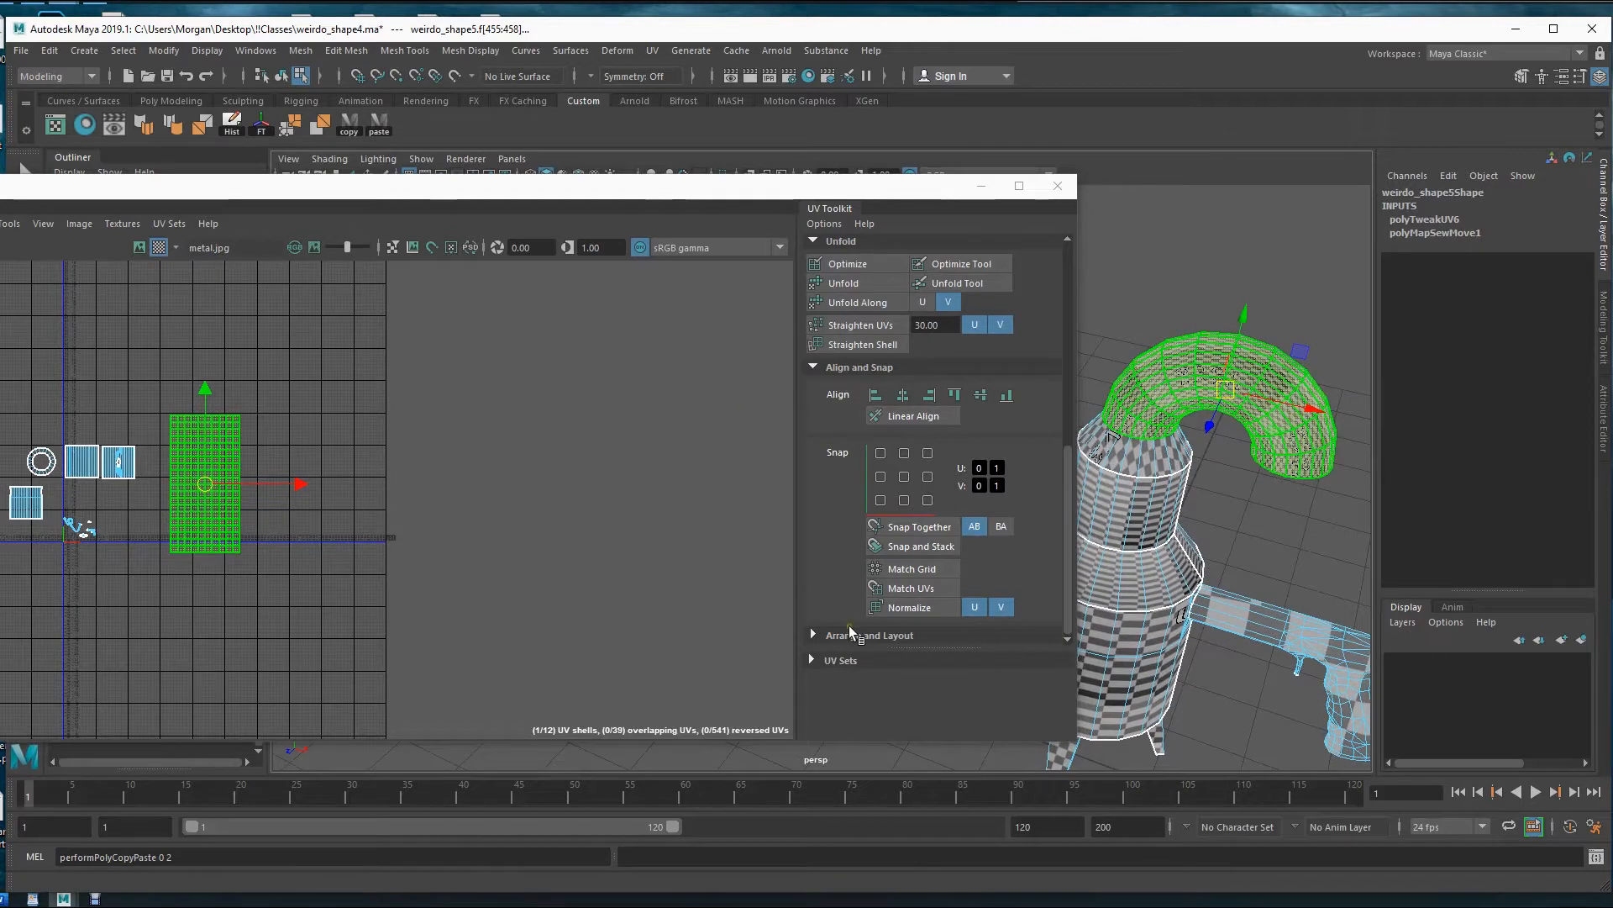
pyautogui.scroll(2, 851, 509)
pyautogui.click(849, 385)
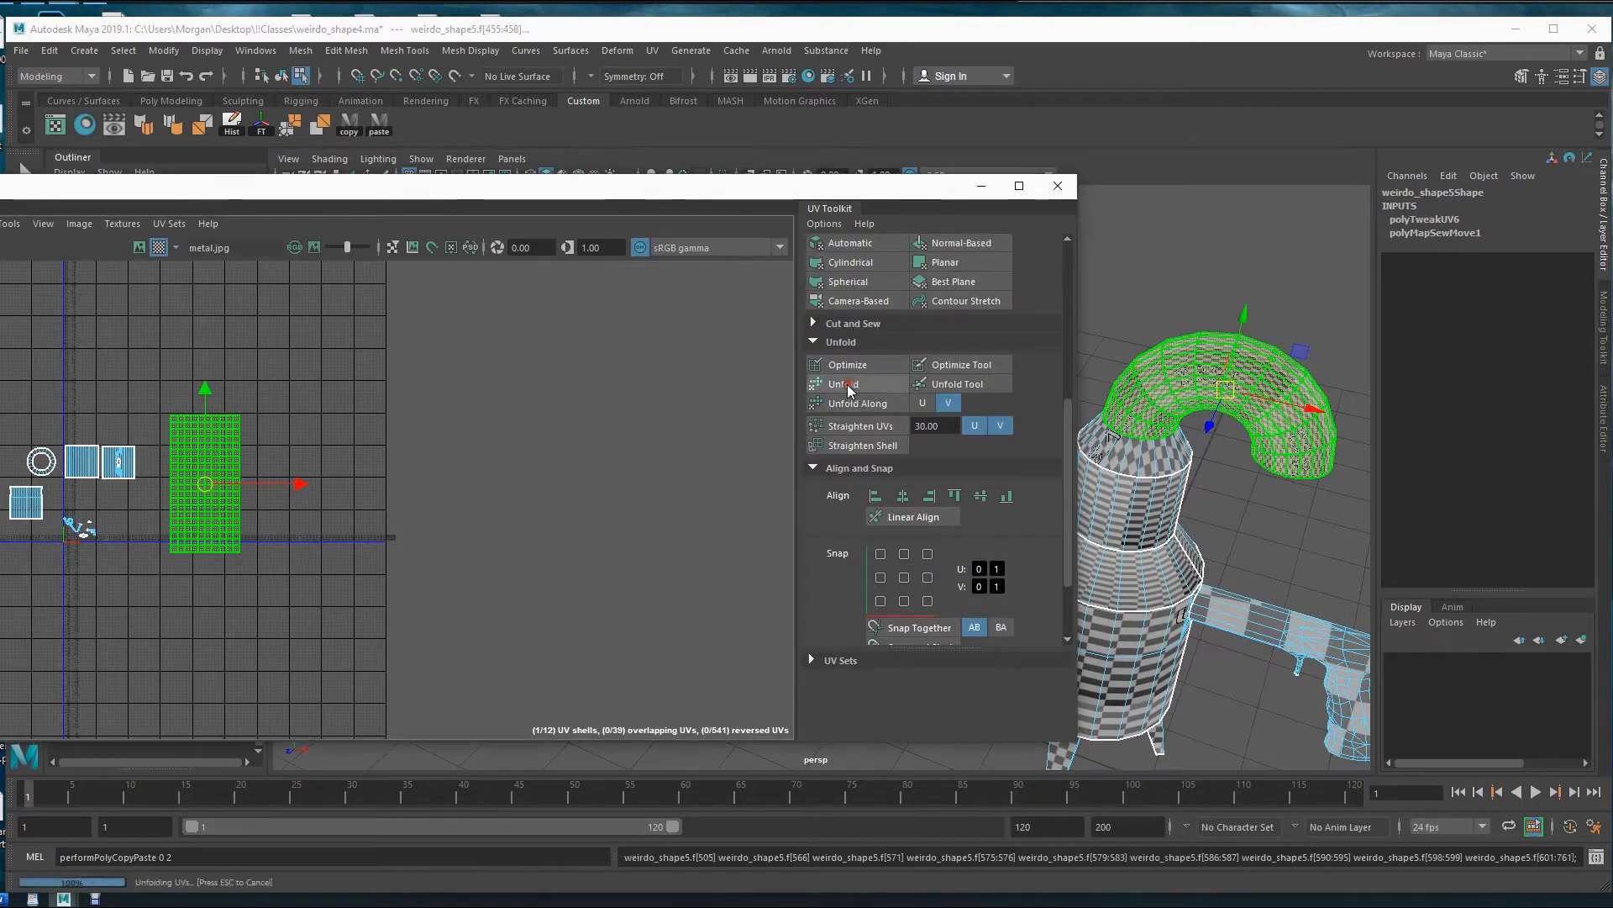
pyautogui.keyDown('alt'); pyautogui.moveTo(215, 494); pyautogui.dragTo(361, 501, button='middle'); pyautogui.keyUp('alt')
pyautogui.moveTo(362, 501); pyautogui.dragTo(395, 443)
# - Examine the checker pattern along the unfolded curved pipe for stretching
pyautogui.moveTo(804, 192); pyautogui.dragTo(526, 272)
pyautogui.scroll(5, 1273, 486)
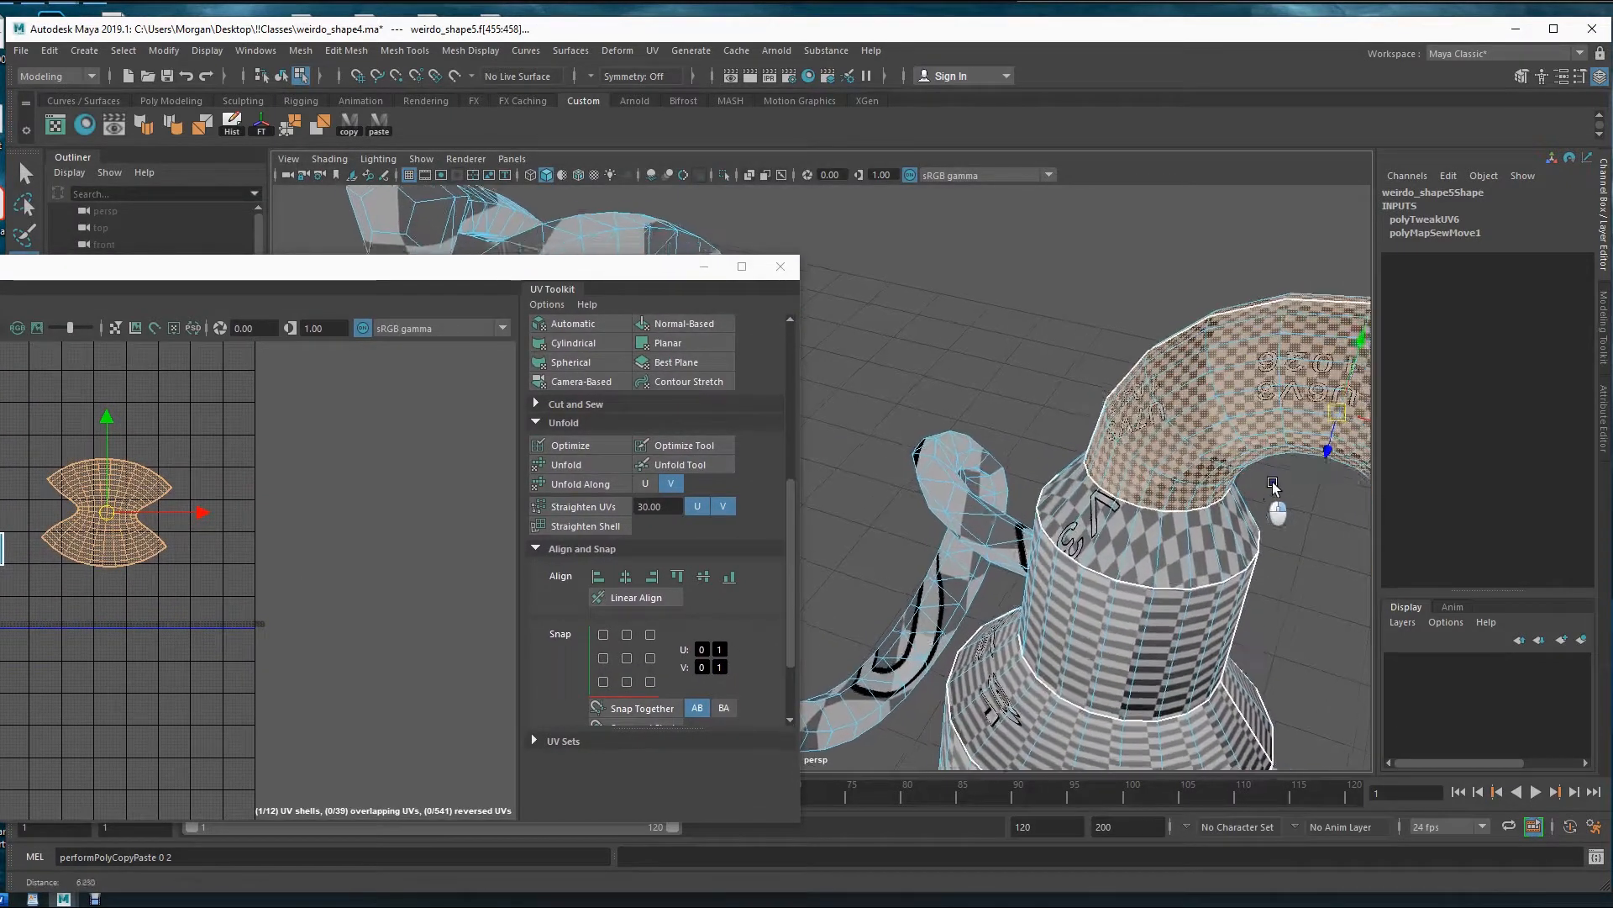
pyautogui.keyDown('alt'); pyautogui.moveTo(1273, 486); pyautogui.dragTo(1124, 443, button='middle'); pyautogui.keyUp('alt')
pyautogui.scroll(3, 1167, 485)
pyautogui.keyDown('alt'); pyautogui.moveTo(1227, 491); pyautogui.dragTo(1163, 519, button='middle'); pyautogui.keyUp('alt')
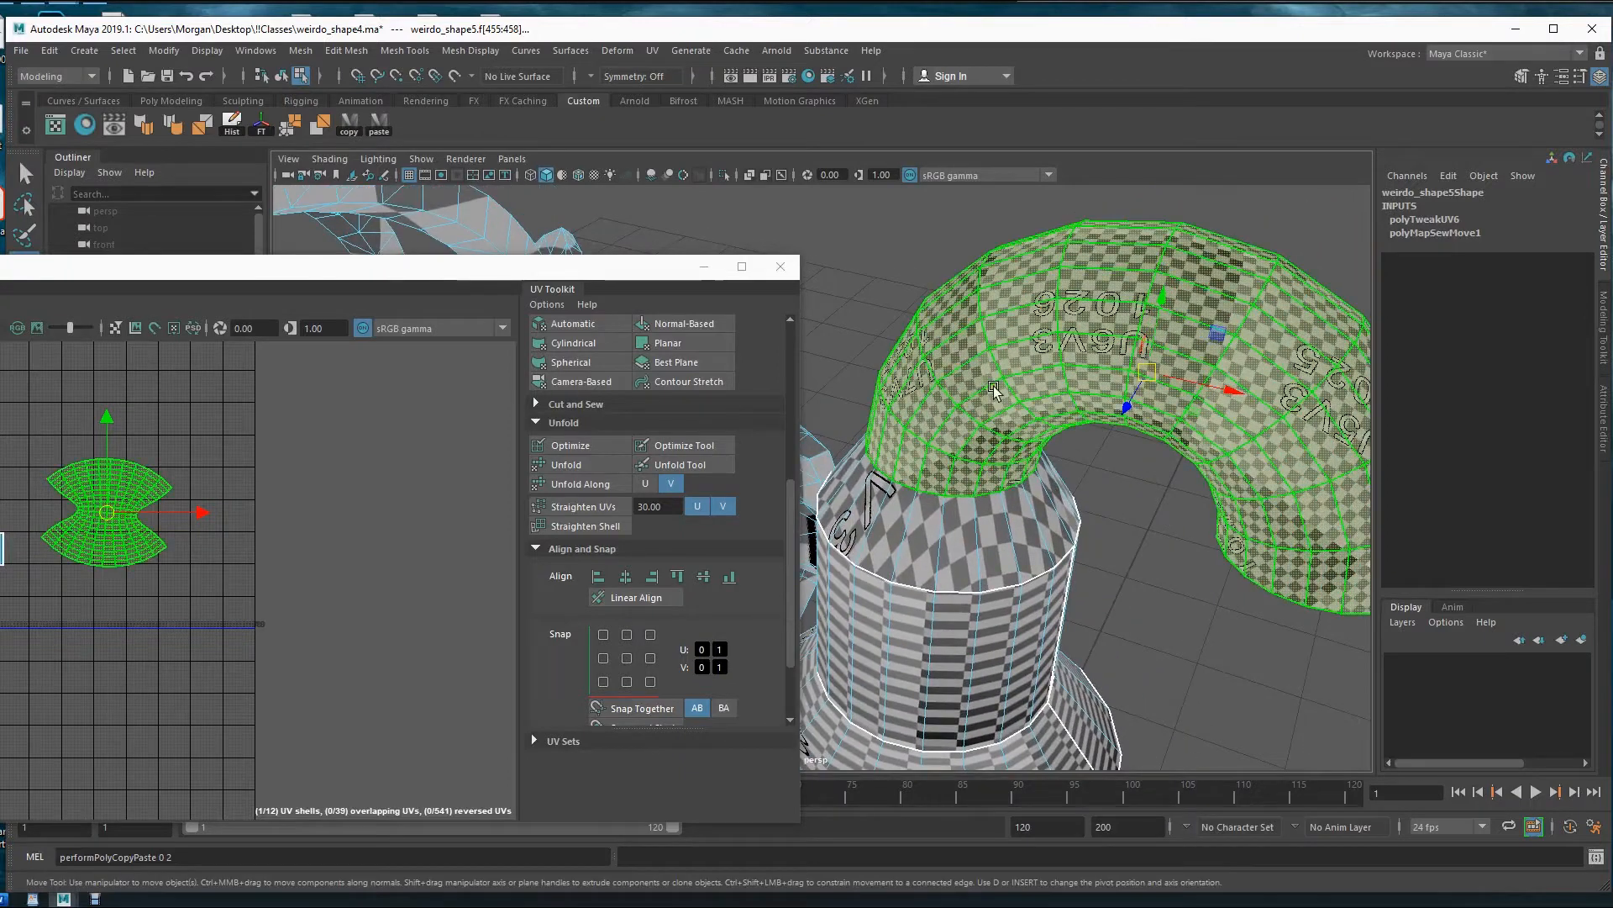
pyautogui.click(1294, 596)
pyautogui.keyDown('alt'); pyautogui.moveTo(1294, 597); pyautogui.dragTo(1210, 514); pyautogui.keyUp('alt')
# - Scale the unfolded pipe shell down further and place it directly above the square body shells
pyautogui.keyDown('alt'); pyautogui.moveTo(36, 504); pyautogui.dragTo(312, 525, button='middle'); pyautogui.keyUp('alt')
pyautogui.moveTo(376, 533); pyautogui.dragTo(268, 458)
pyautogui.press('r')
pyautogui.press('w')
# - Select the UV shell of the long curling arm attached to the body
pyautogui.keyDown('alt'); pyautogui.moveTo(1086, 545); pyautogui.dragTo(1267, 389, button='middle'); pyautogui.keyUp('alt')
pyautogui.keyDown('alt'); pyautogui.moveTo(1267, 389); pyautogui.dragTo(1048, 415, button='right'); pyautogui.keyUp('alt')
pyautogui.keyDown('alt'); pyautogui.moveTo(1048, 415); pyautogui.dragTo(1073, 415); pyautogui.keyUp('alt')
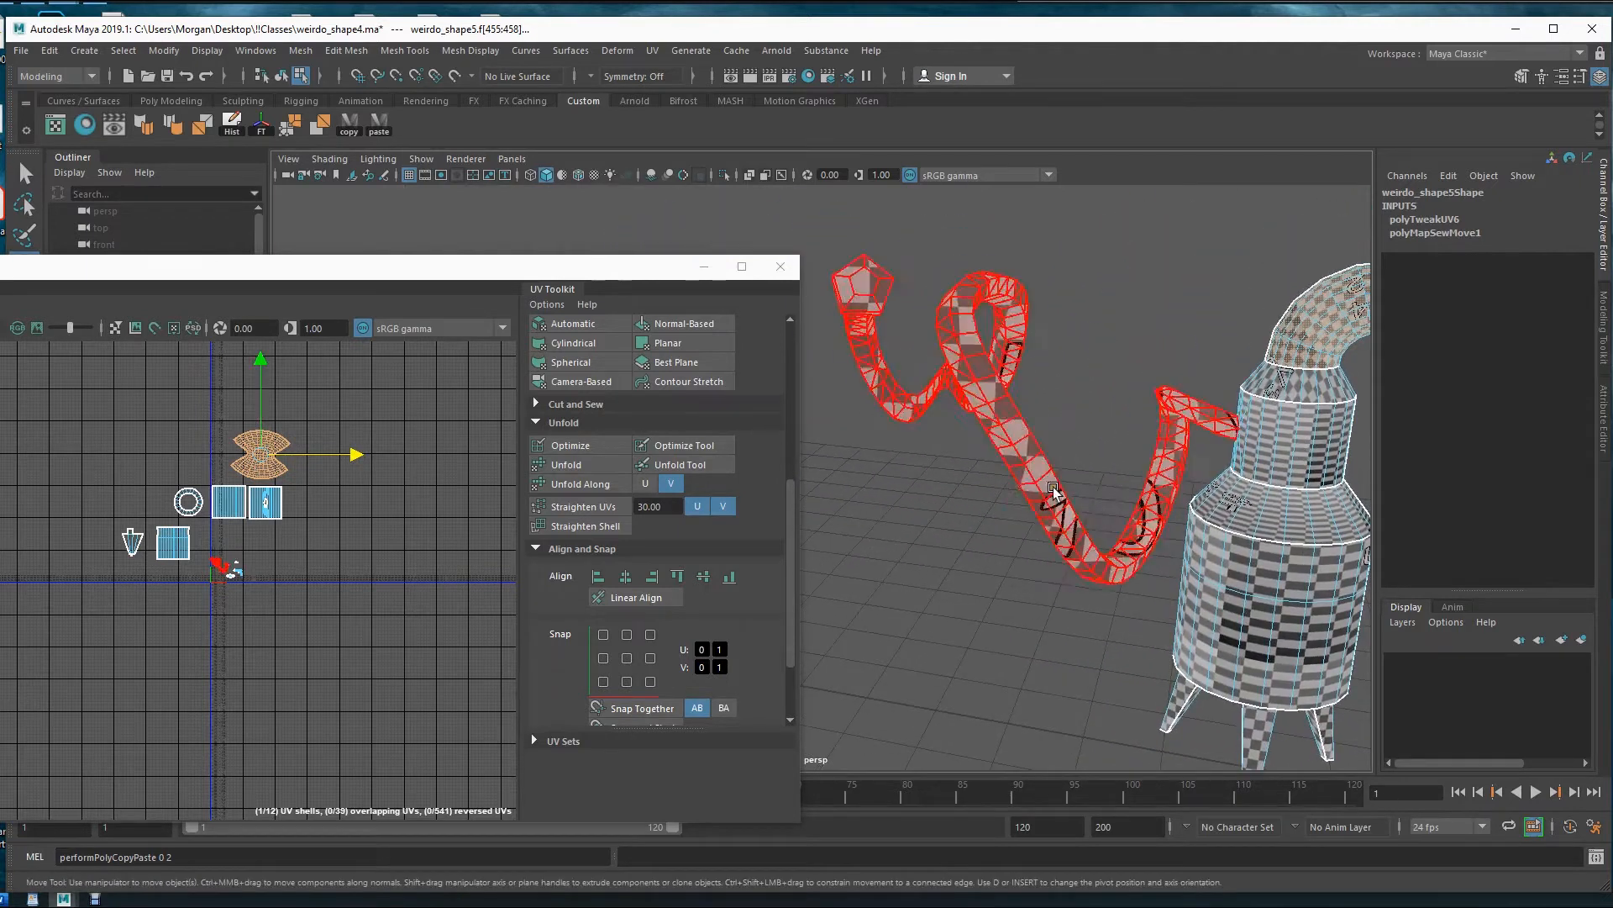
pyautogui.click(1020, 438)
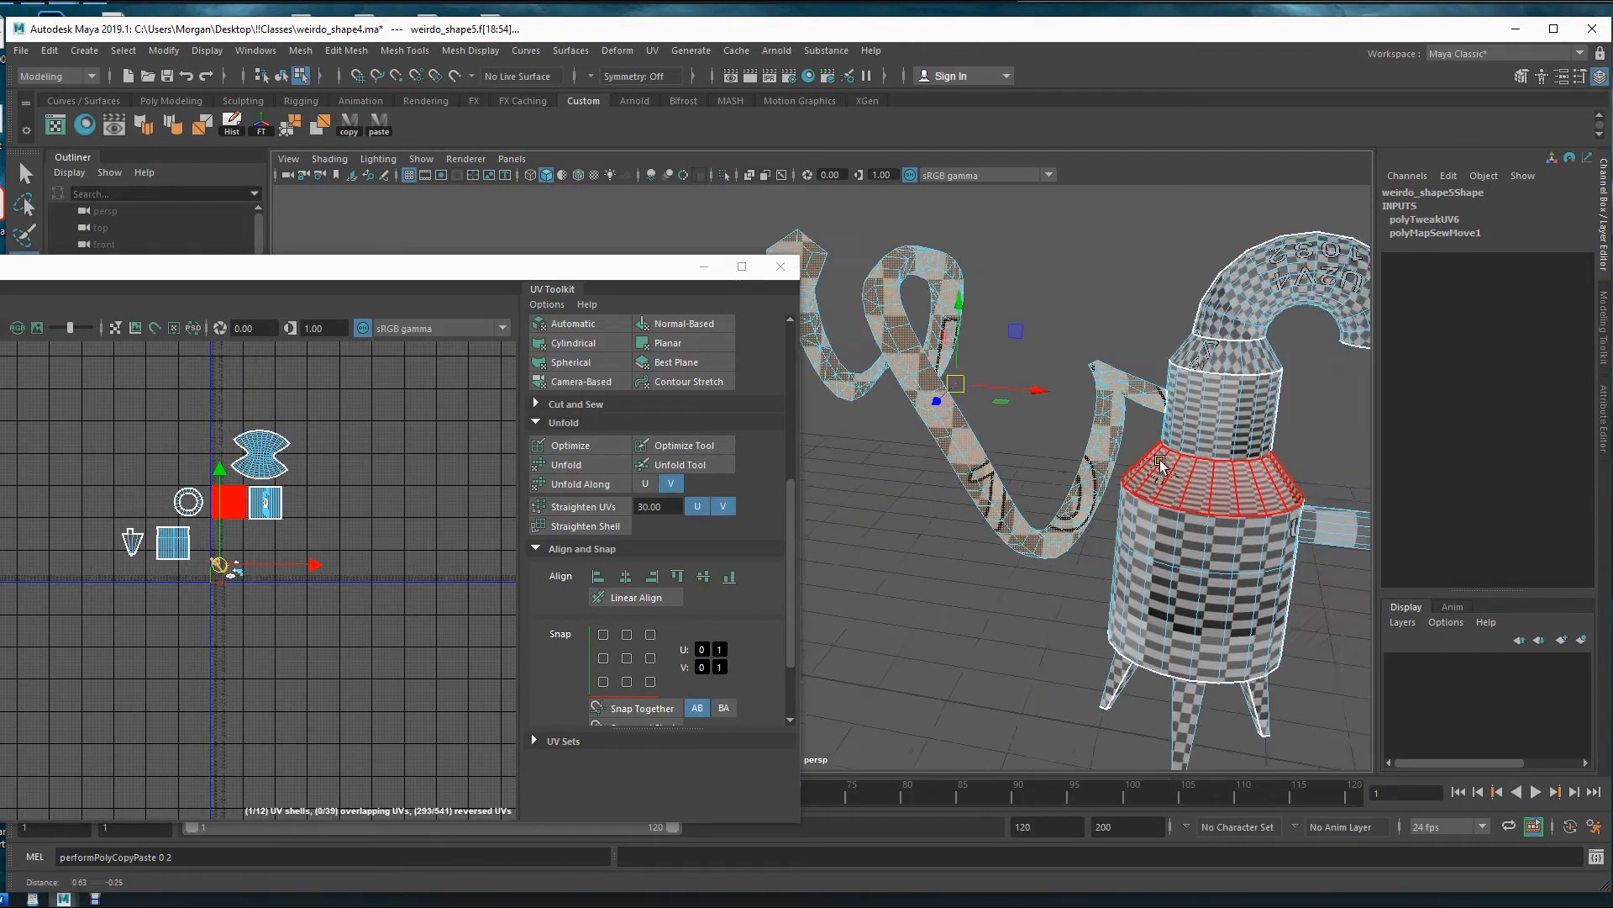